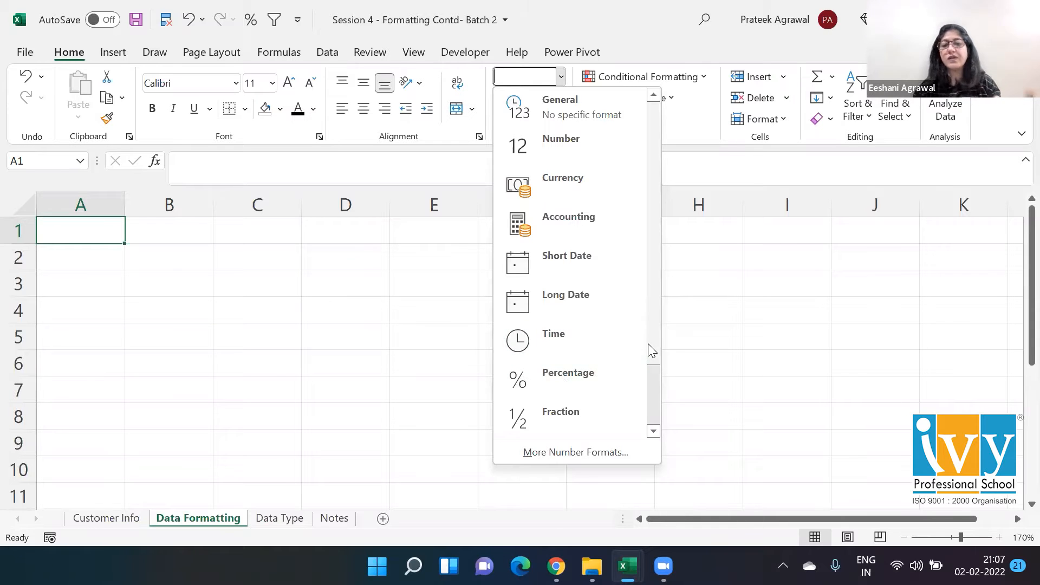
Step: Browse the list of number formats, close it, and move down to cell A2
left_click_drag(652, 351, 655, 435)
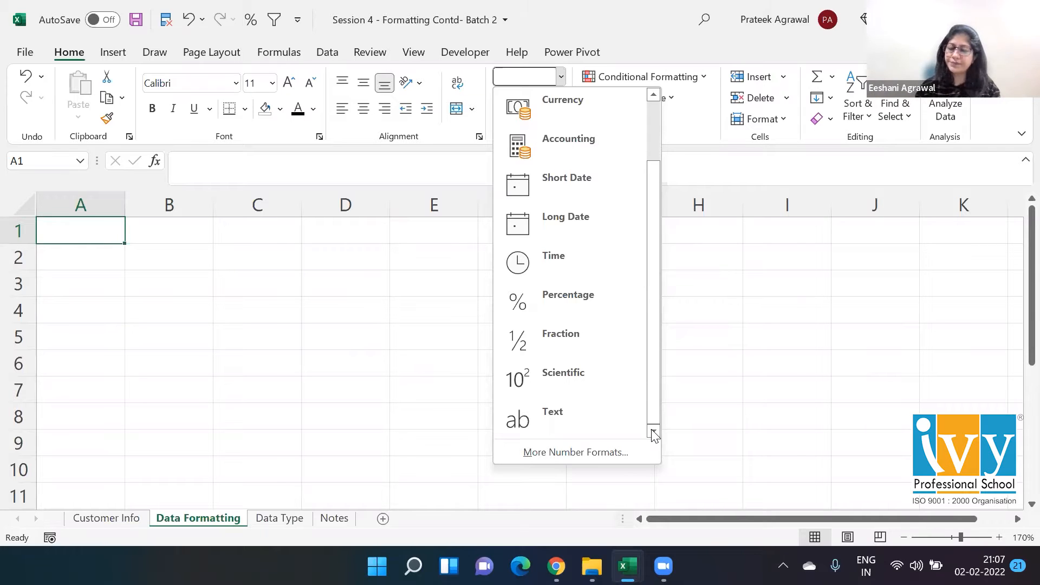
key("Escape")
key("Down")
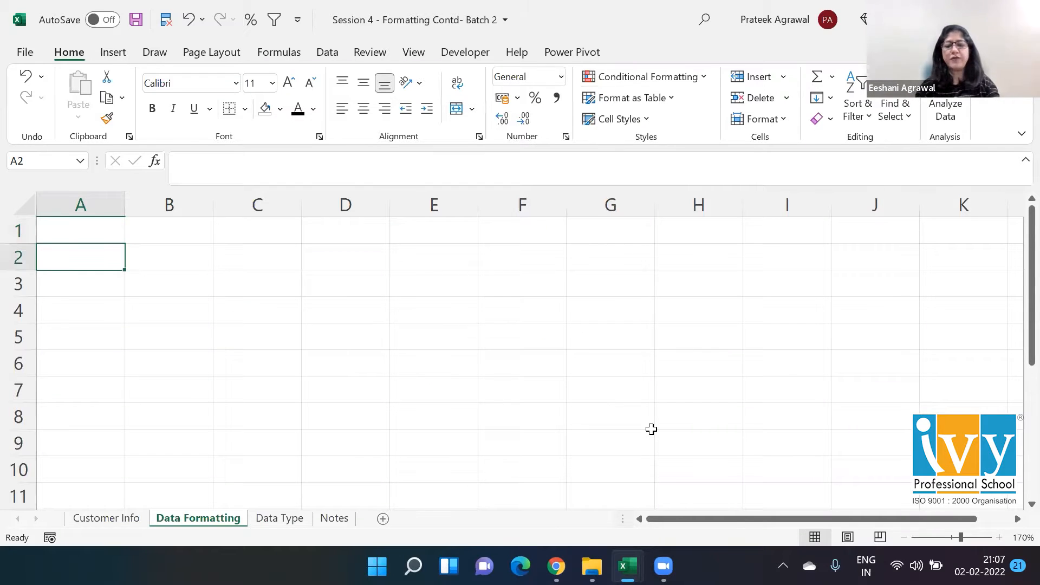
Step: Enter =RANDARRAY(10,1,100,1200,TRUE) in A2 to generate ten random whole numbers
type("=ran")
key("Down")
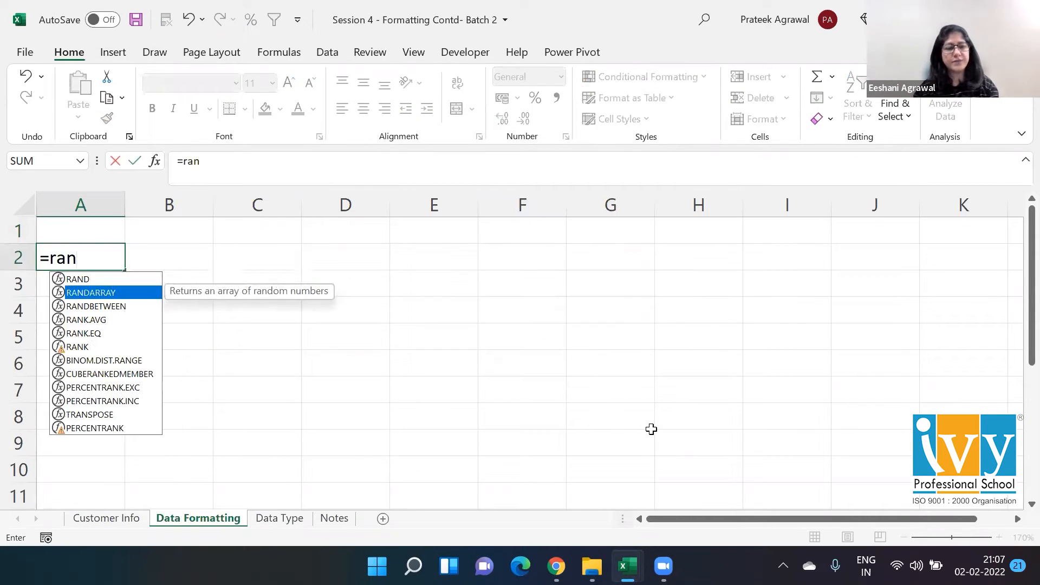
key("Tab")
type("100")
key("BackSpace")
key("BackSpace")
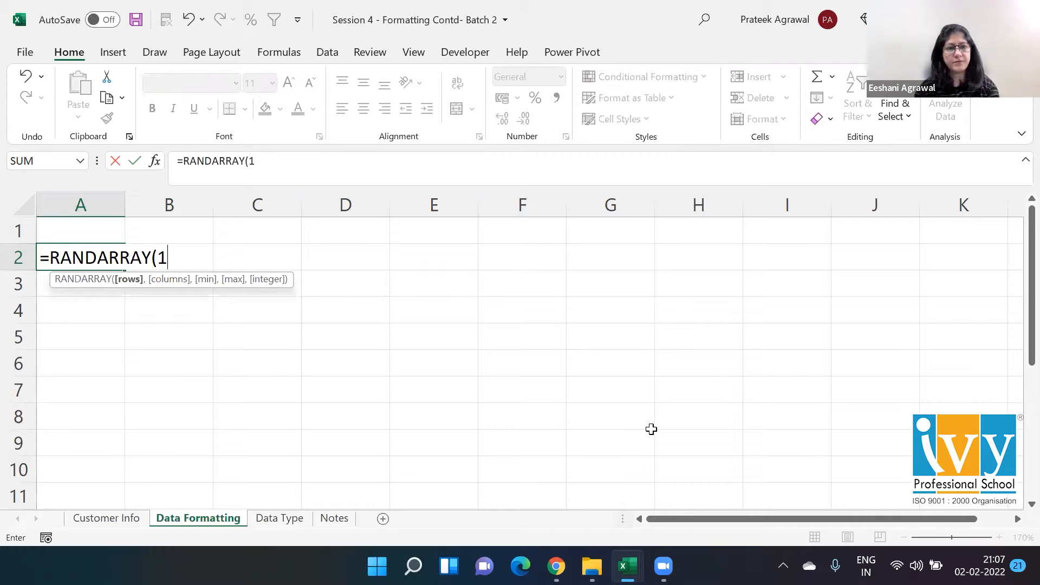
type("1")
key("BackSpace")
type("0,")
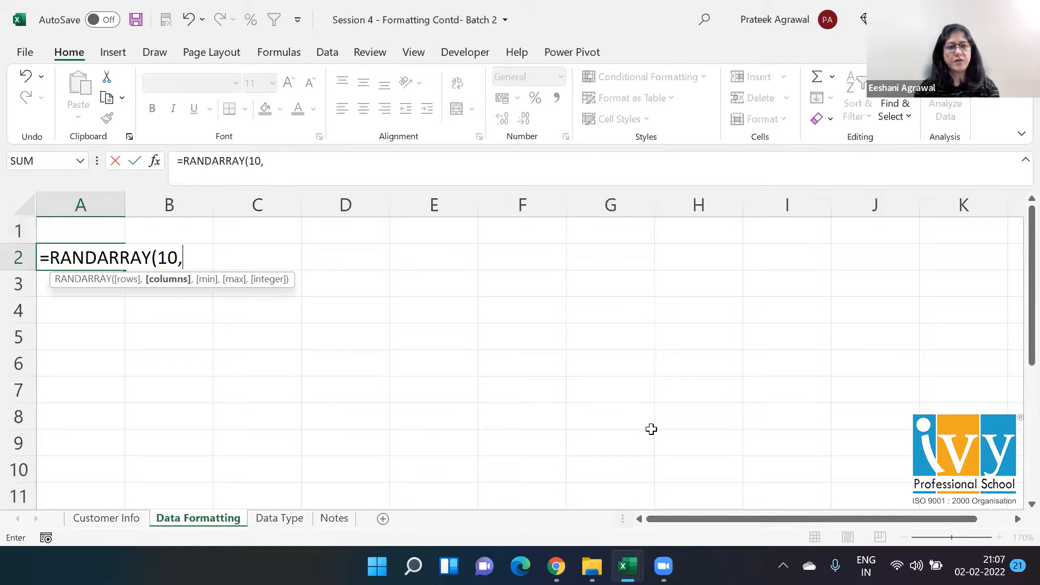
type("1,100,1200,")
key("Down")
key("Tab")
type(")")
key("Return")
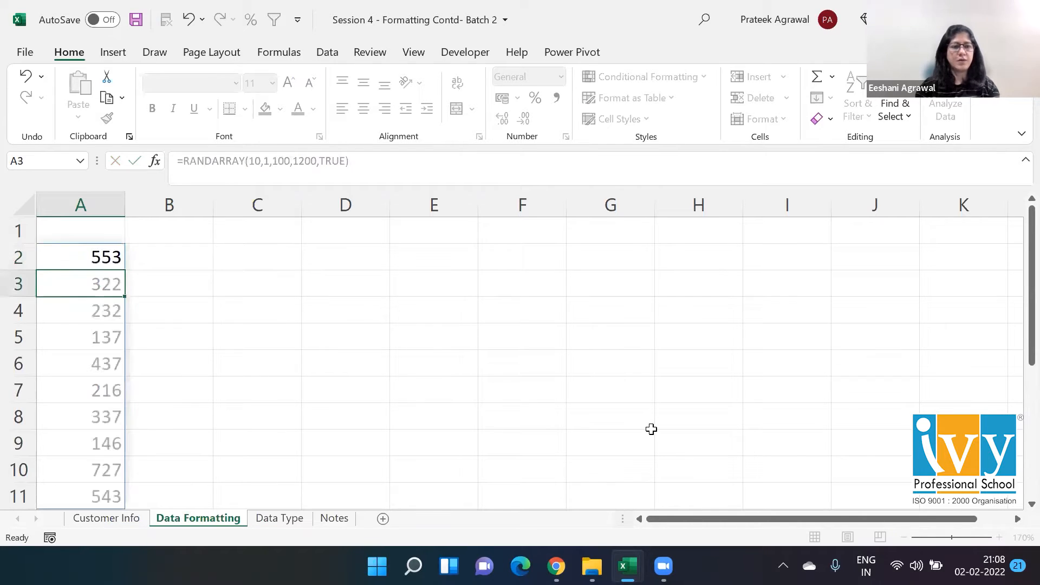
Step: Copy A2:A11 and paste them back as values to fix the numbers
key("ctrl+shift+Down")
key("ctrl+c")
key("Up")
key("Down")
key("alt+e")
key("s")
key("v")
key("Return")
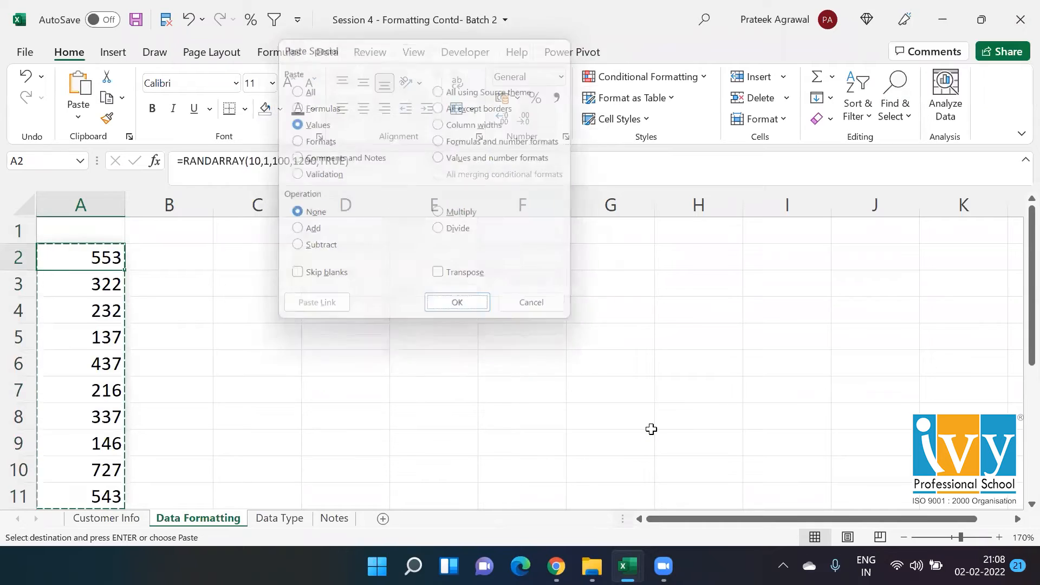
key("Up")
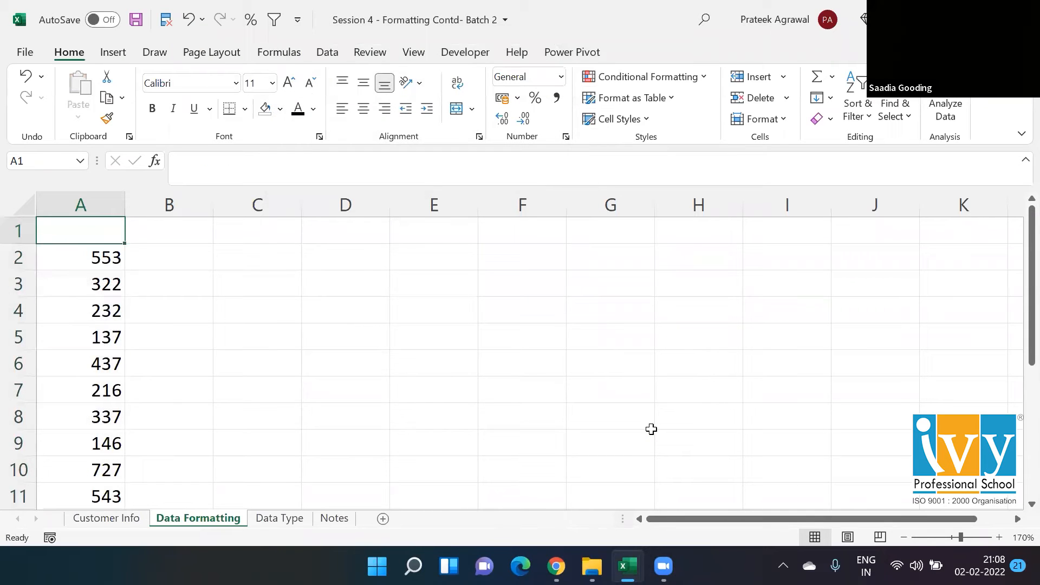
Step: Enter =A2/1000 in B2 and fill it down to B11
key("Right")
key("Right")
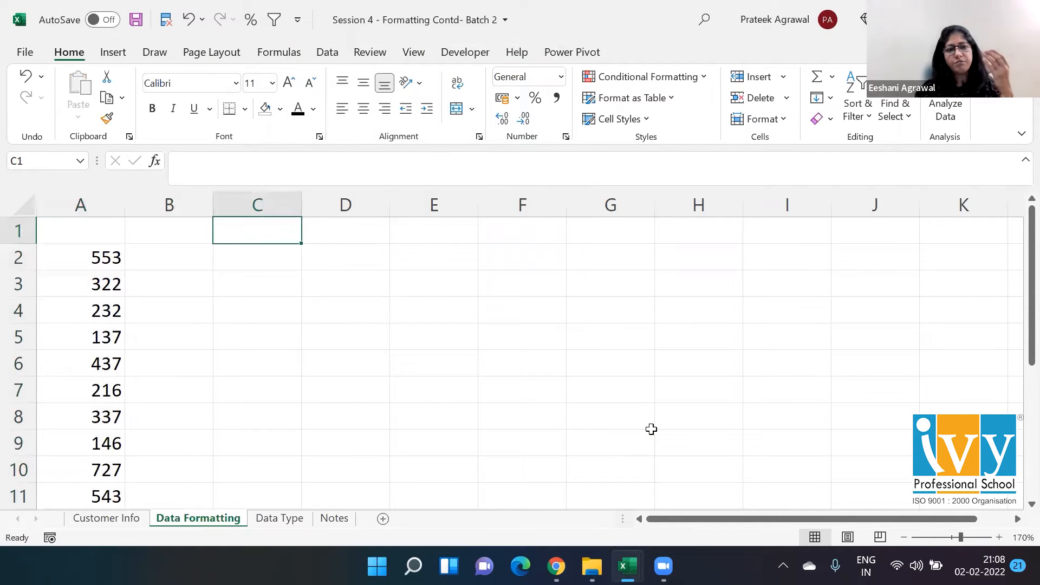
key("Down")
key("Left")
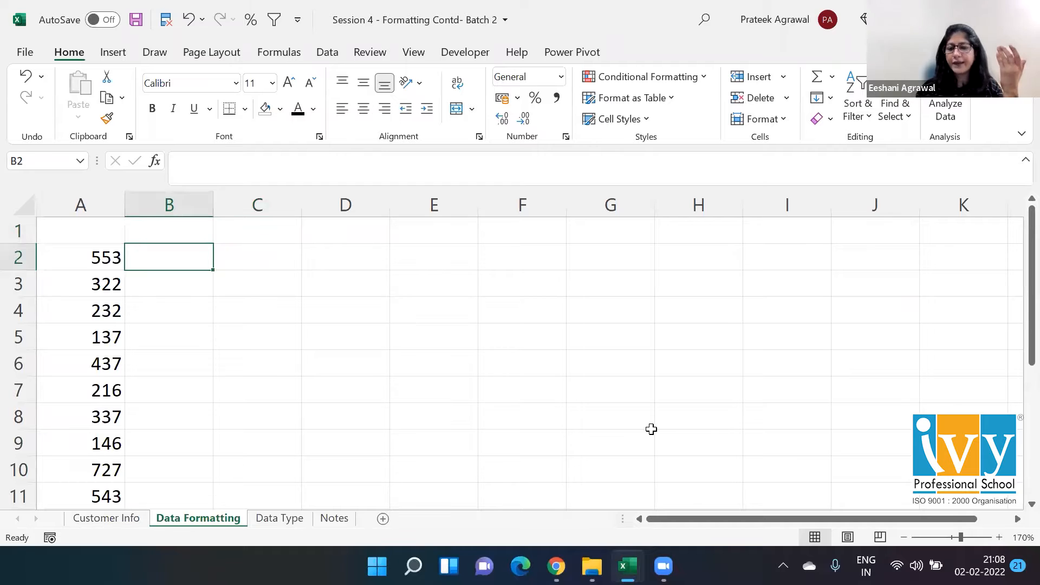
type("=")
key("Left")
type("/1000")
key("Return")
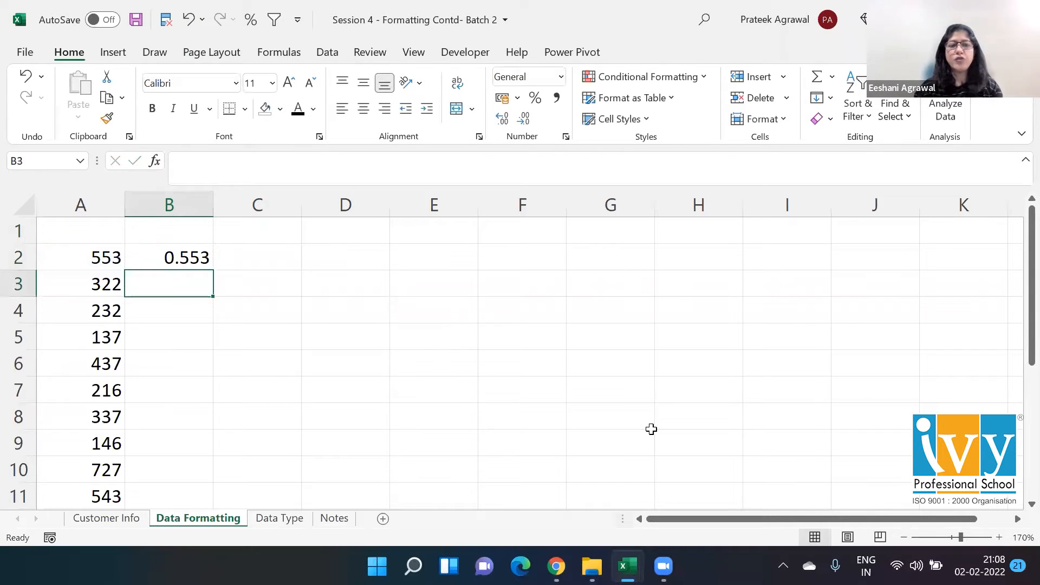
key("Up")
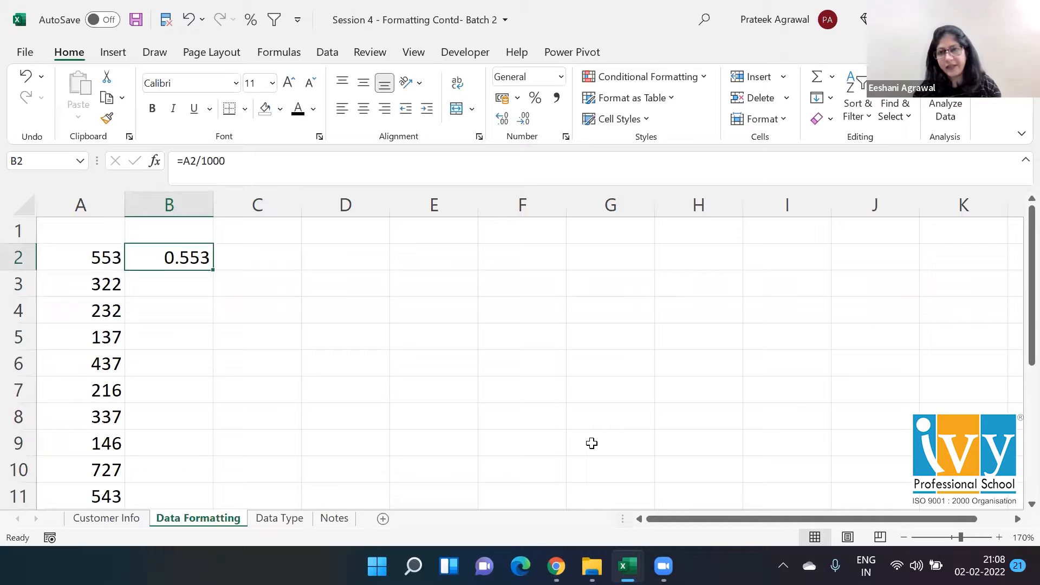
double_click(213, 269)
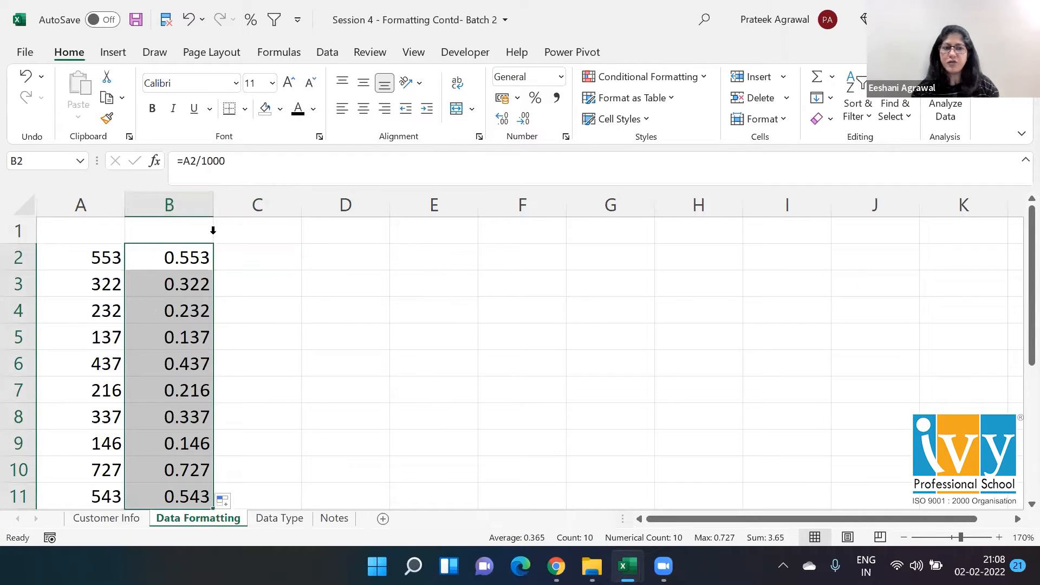
Step: Add the headers 'Value' in A1 and '% Value' in B1
left_click(91, 232)
type("Value")
key("Return")
key("Up")
key("Right")
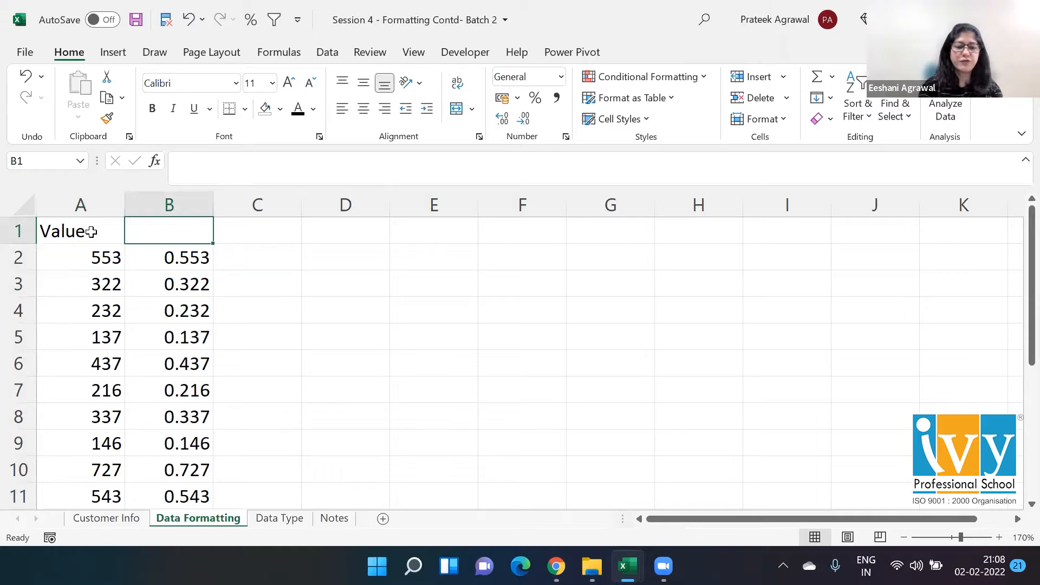
type("% Value")
key("Return")
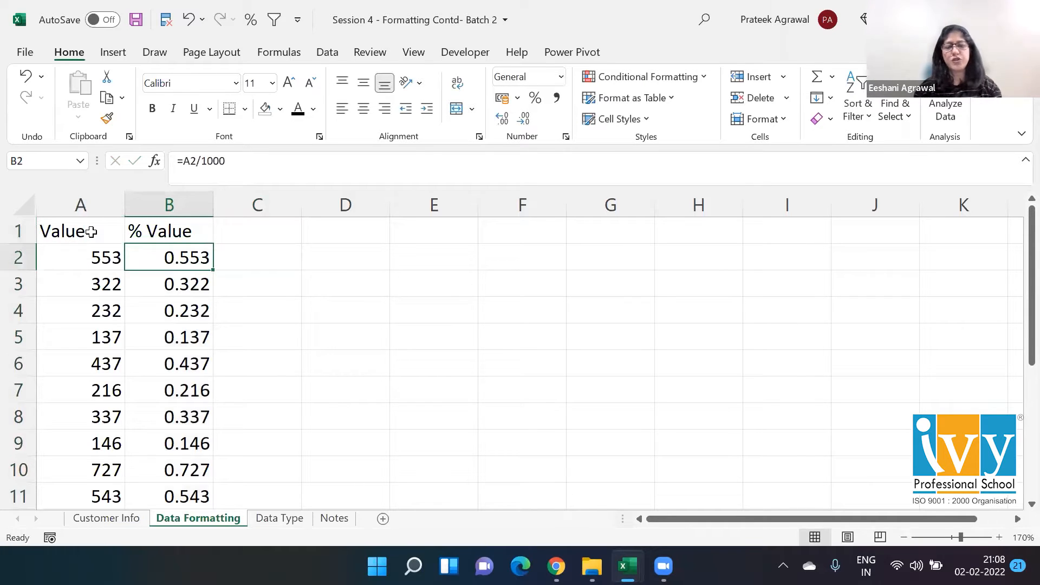
key("Down")
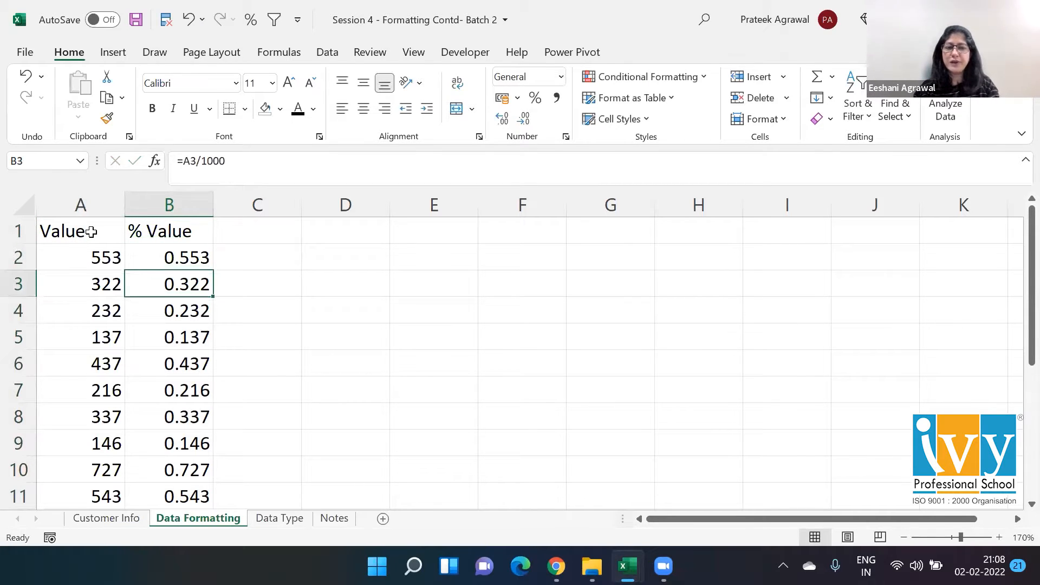
key("Down")
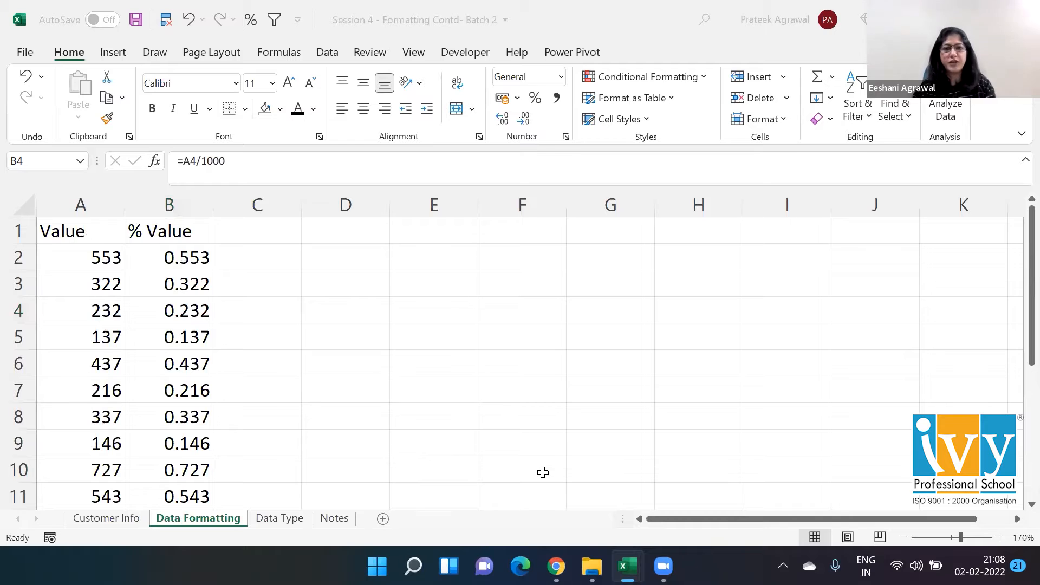
left_click(208, 258)
double_click(159, 259)
type("*100/1000")
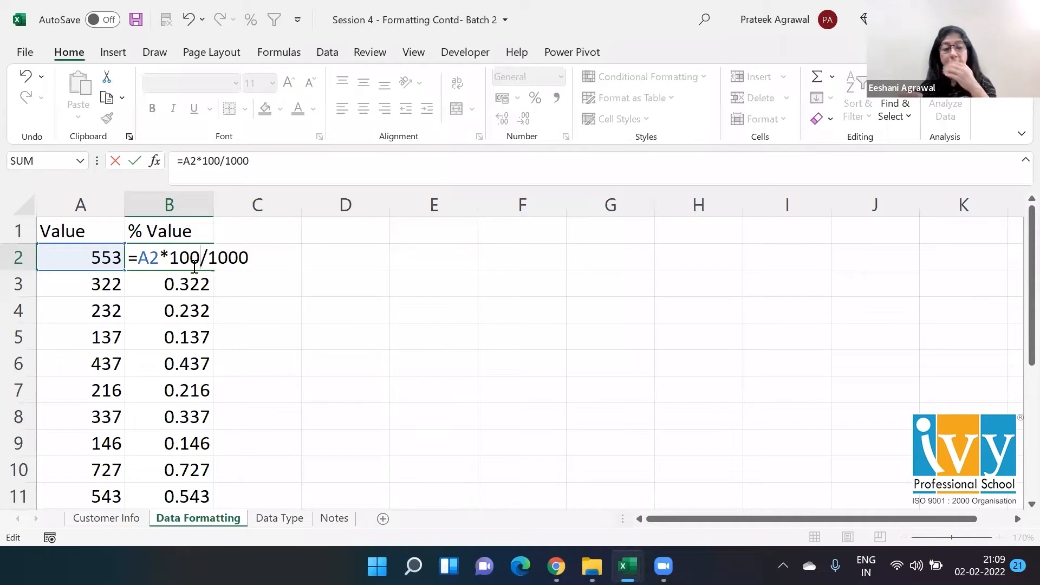
key("Return")
key("Up")
key("Right")
key("Right")
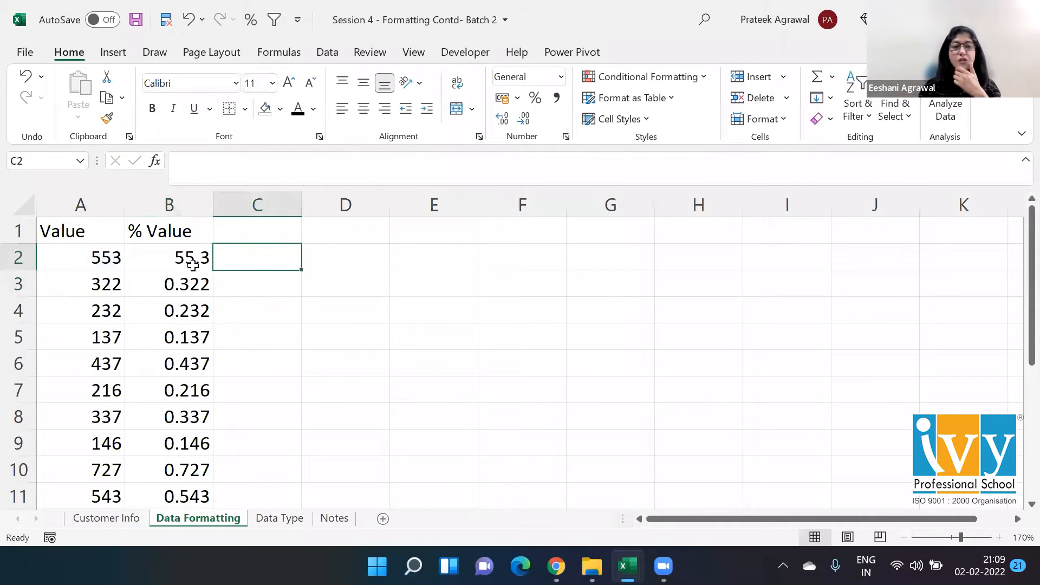
type("=5")
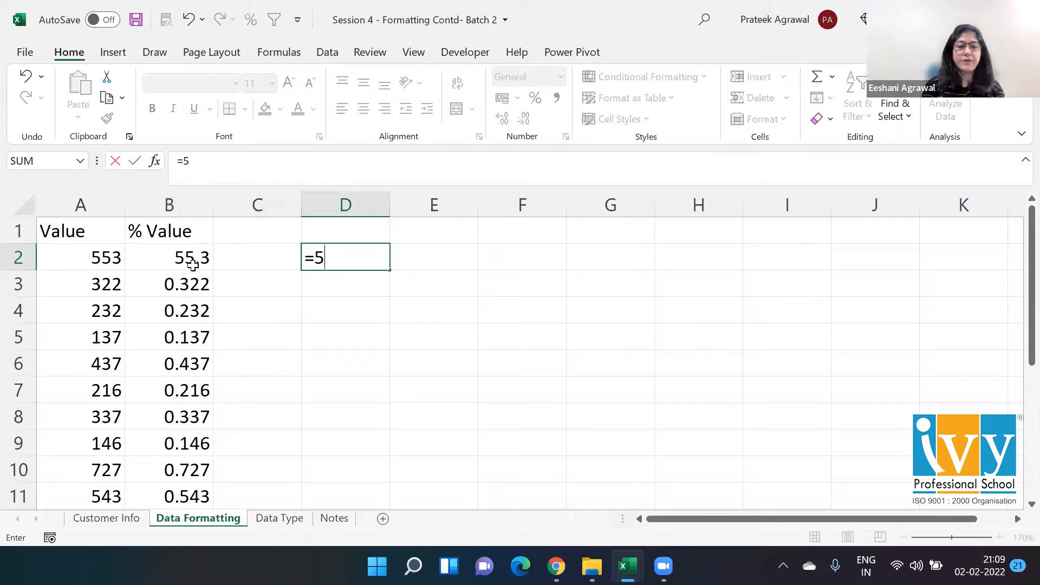
type("53*")
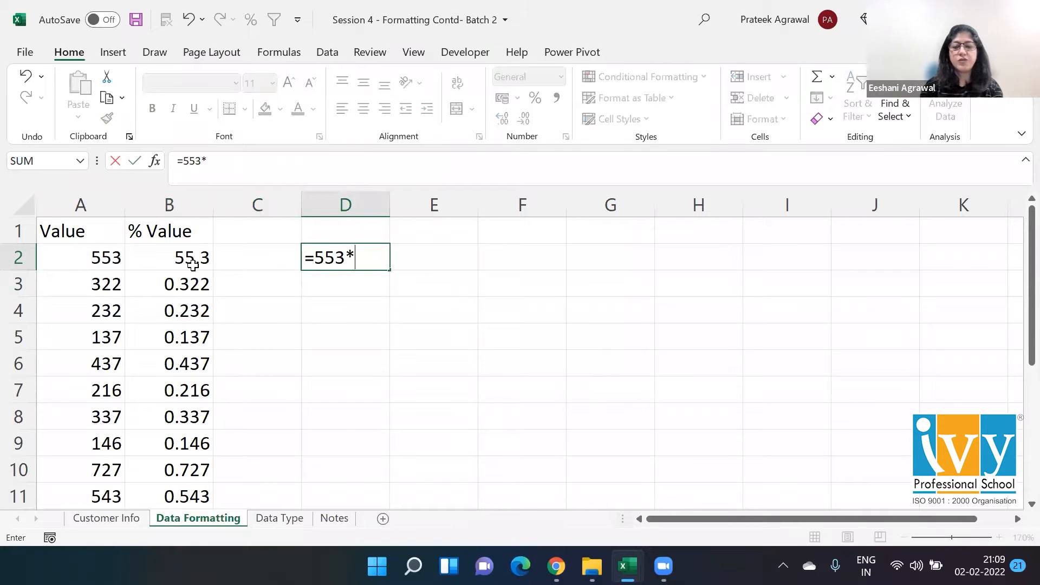
type("100/1000")
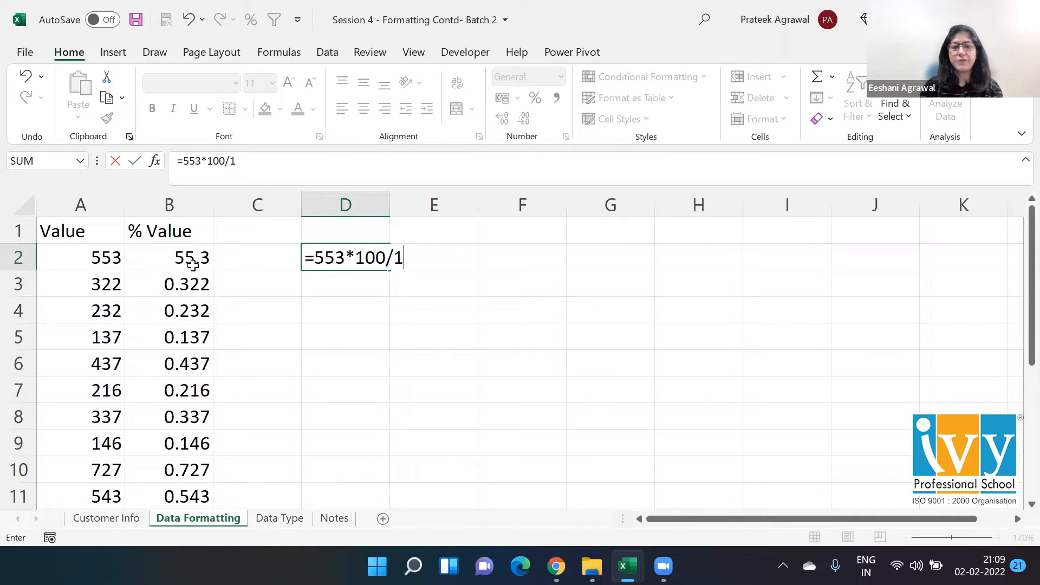
key("Return")
key("Up")
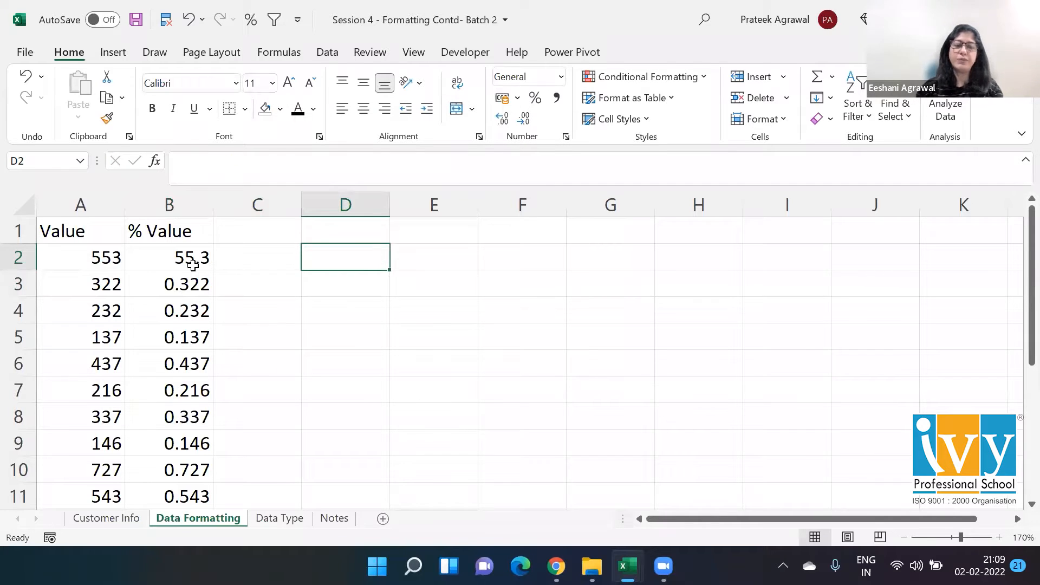
key("Left")
key("Left")
key("F2")
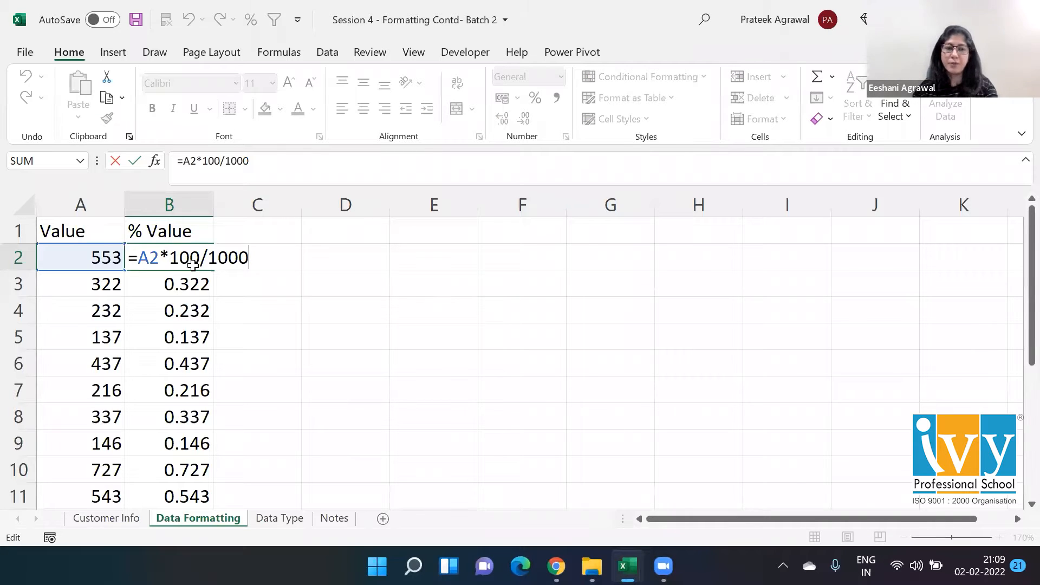
key("ctrl+Return")
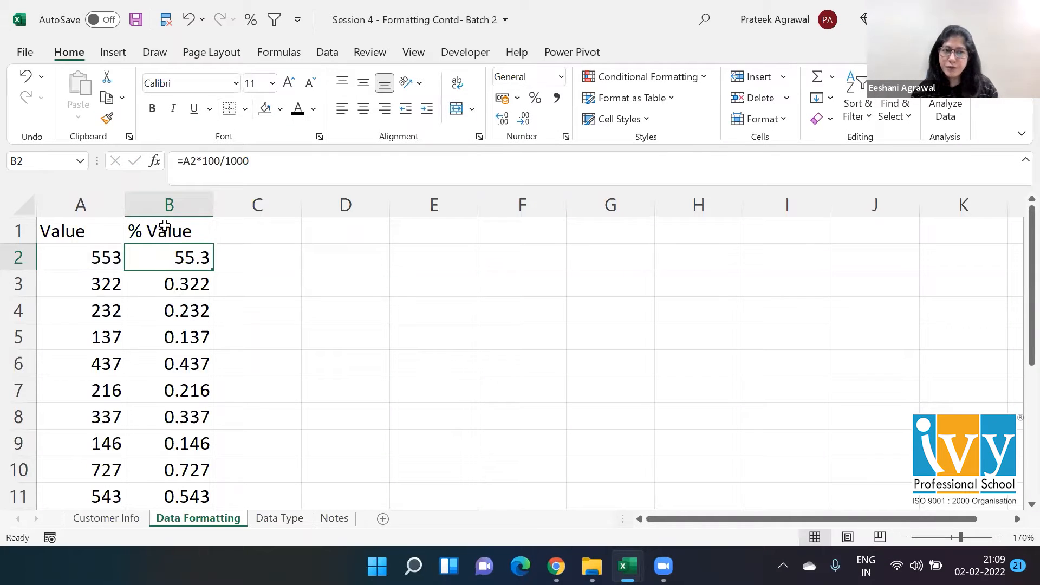
left_click(185, 230)
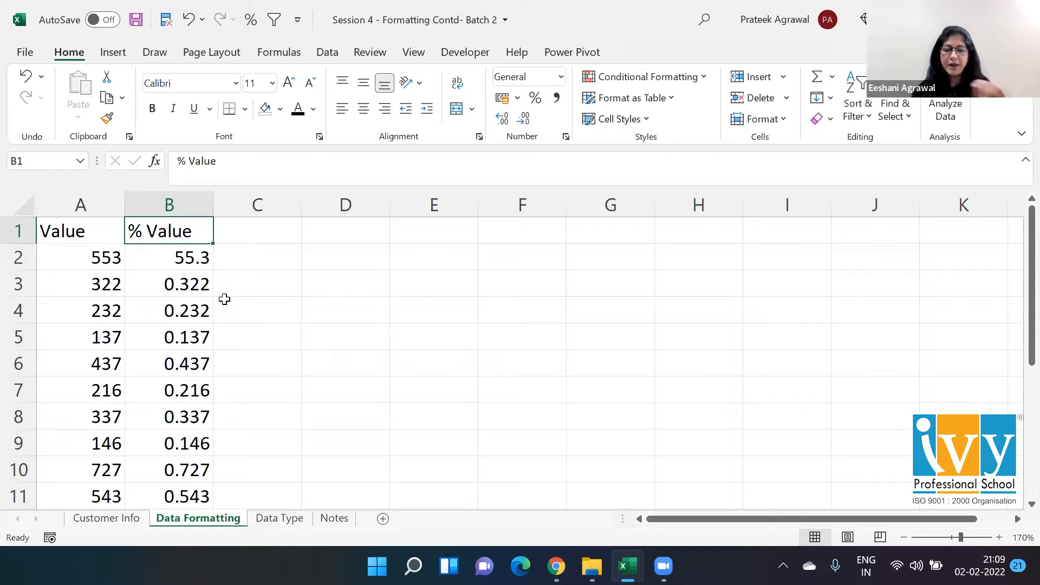
key("ctrl+z")
key("ctrl+z")
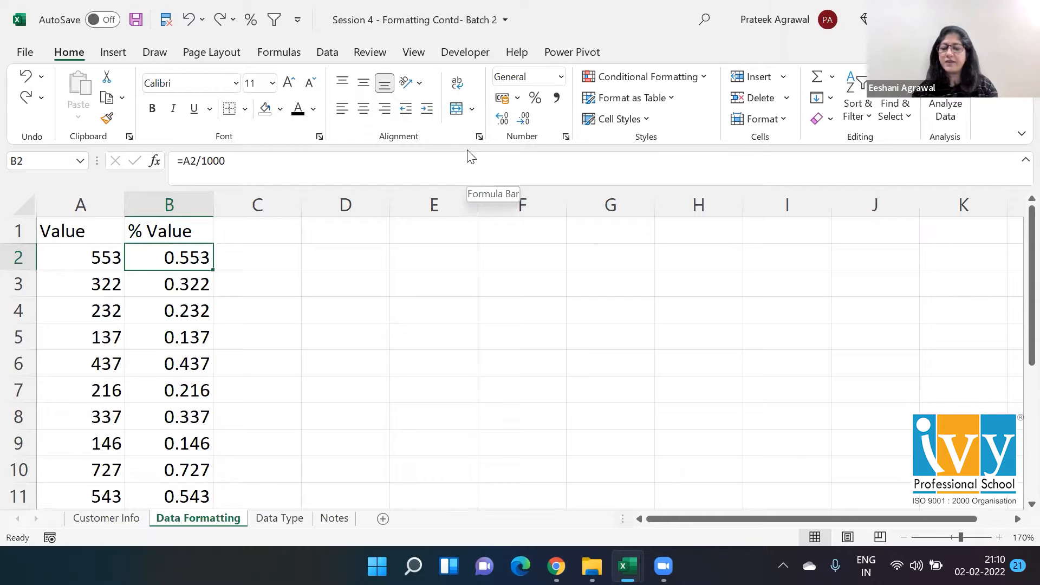
Step: Format B2:B11 with Percent Style so they read 55% down to 54%
key("ctrl+shift+Down")
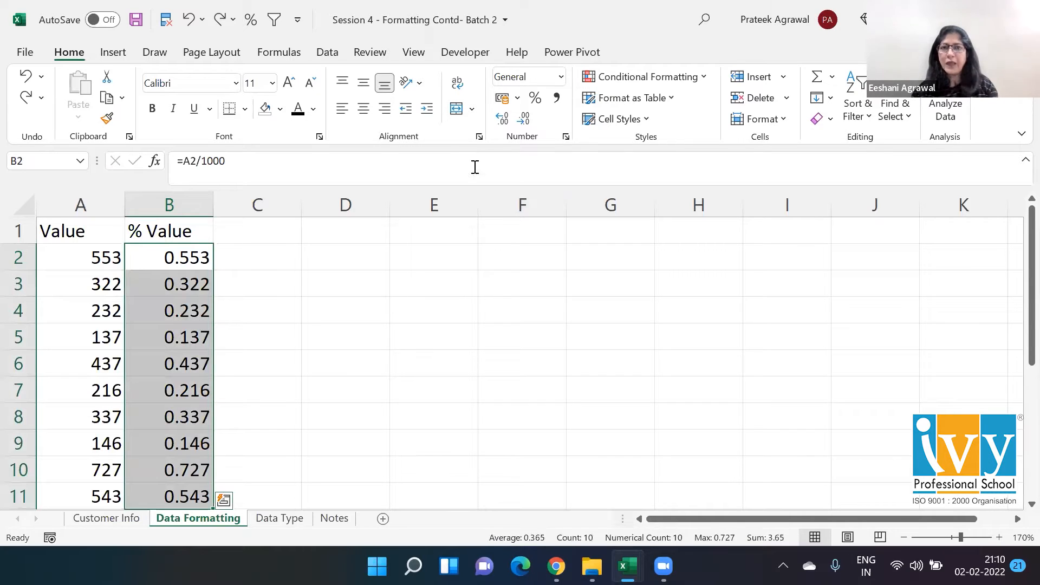
left_click(536, 99)
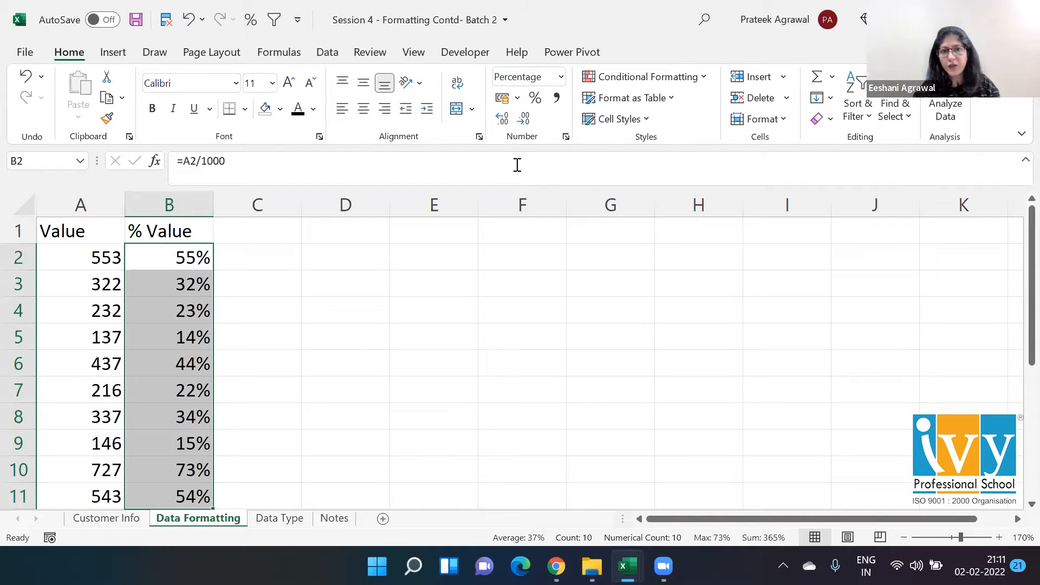
Step: Give the percentages two decimals, then go to Customer Info and select the Charges column G
left_click(503, 119)
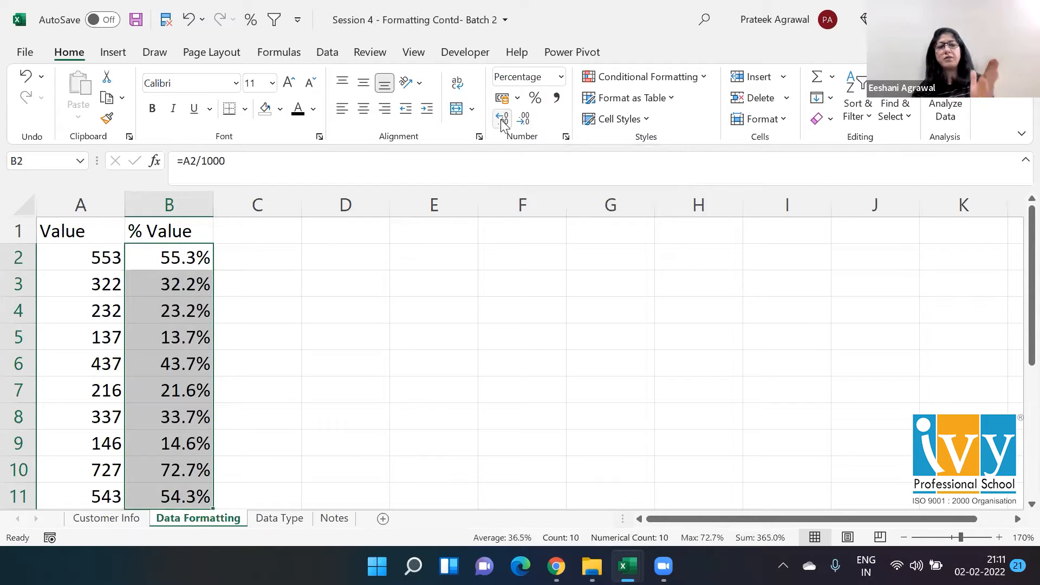
left_click(503, 120)
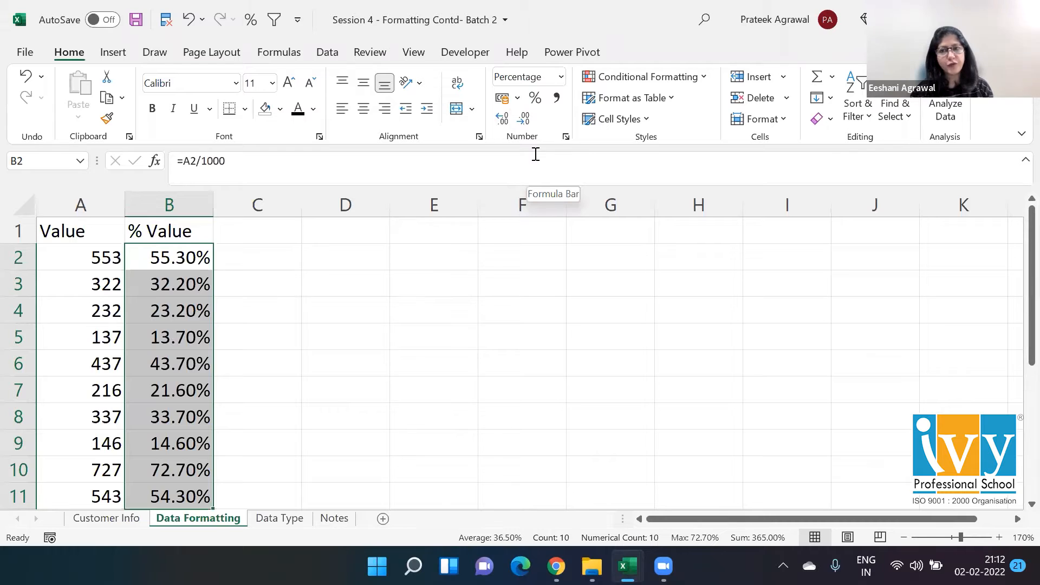
key("ctrl+Page_Up")
left_click(550, 201)
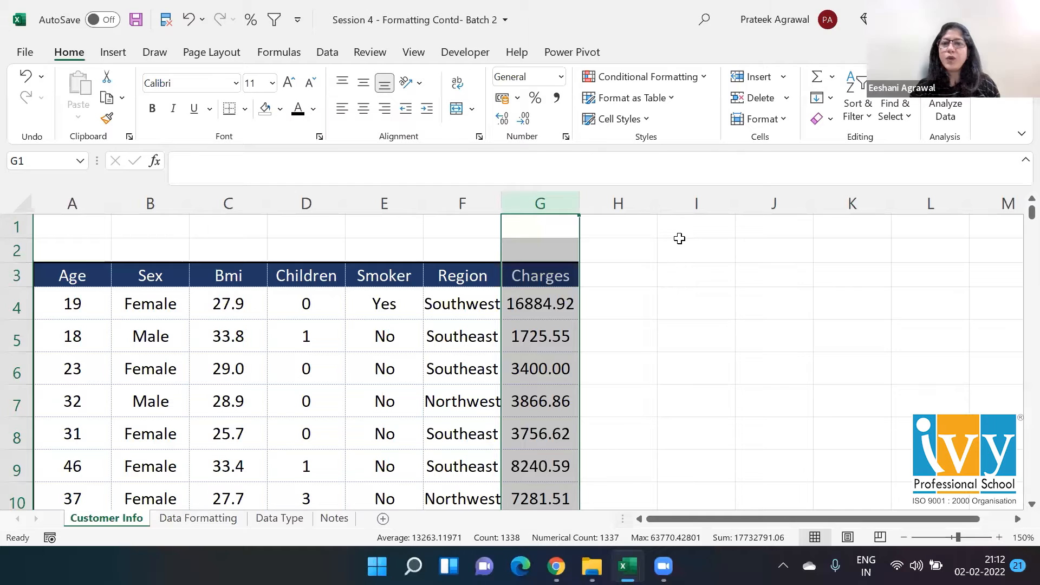
Step: Enter =G4/100000 in H4, which shows 0.16885
left_click(628, 304)
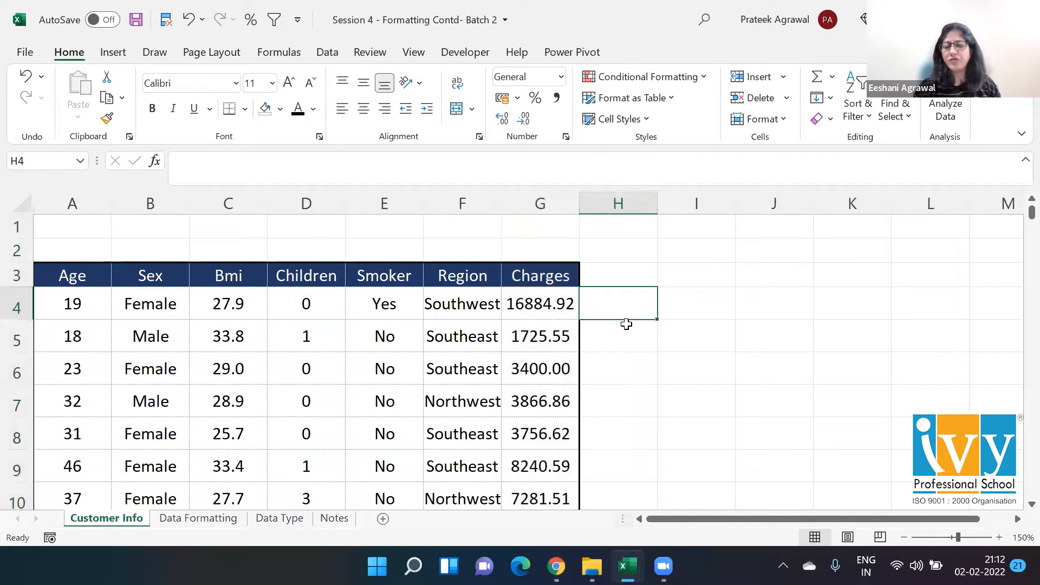
type("=")
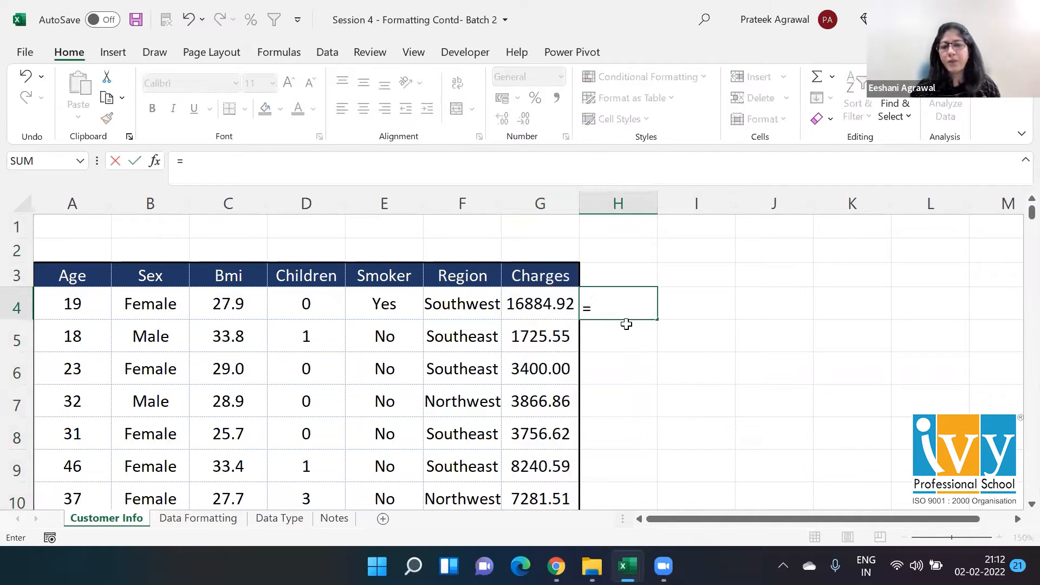
key("Left")
type("/")
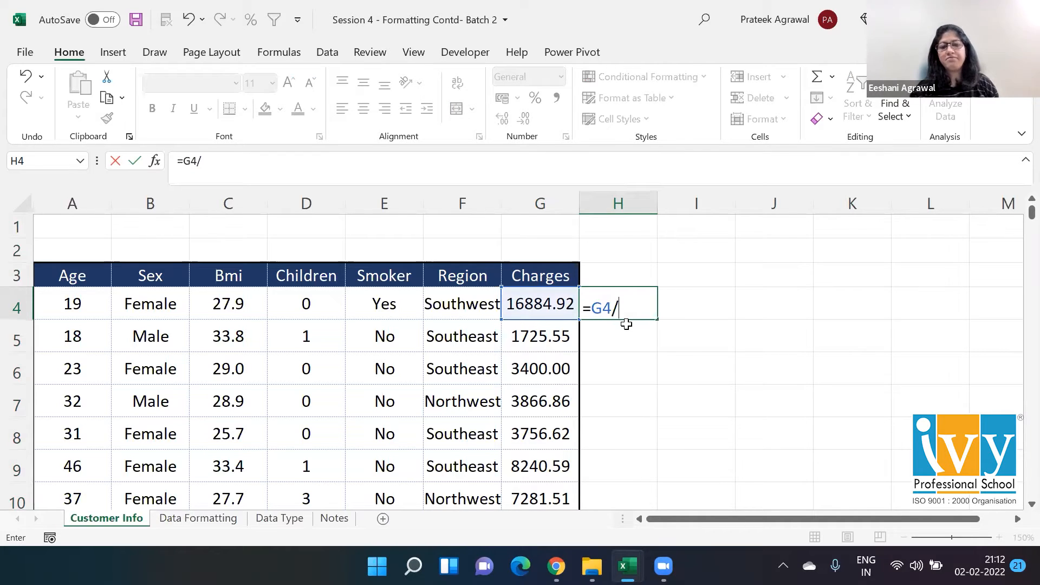
type("10")
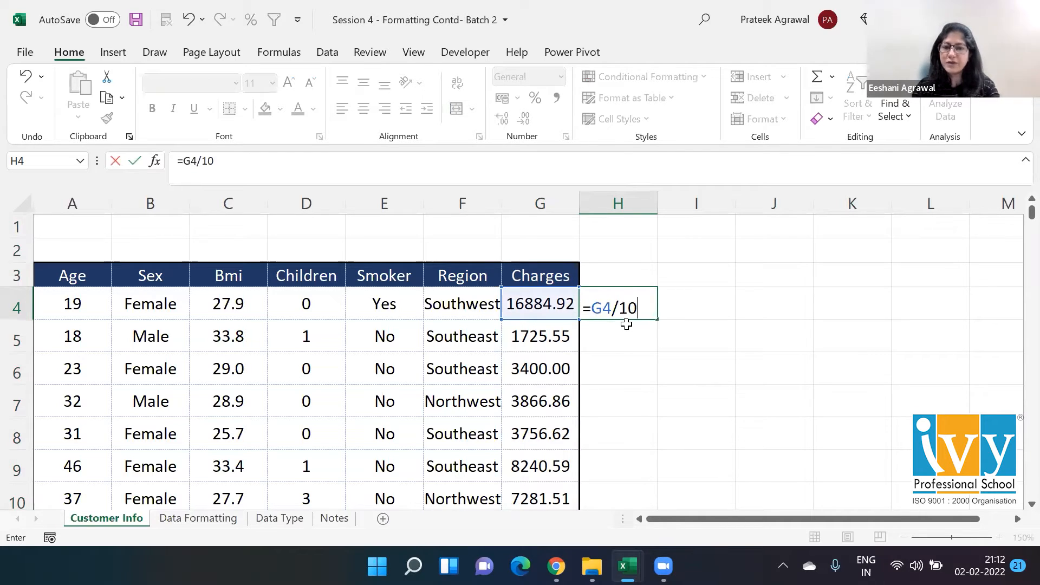
type("0000")
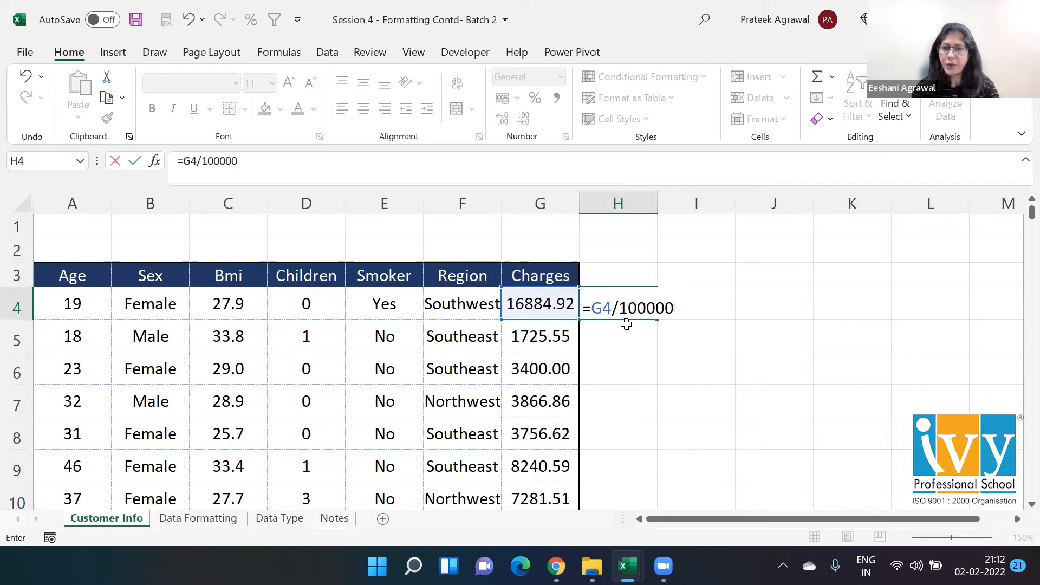
key("Return")
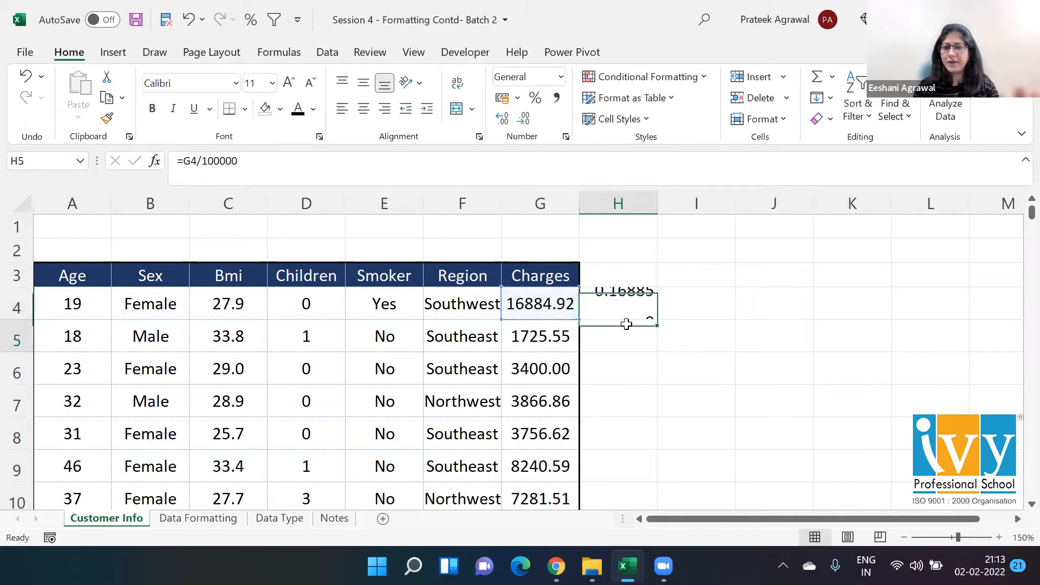
key("Up")
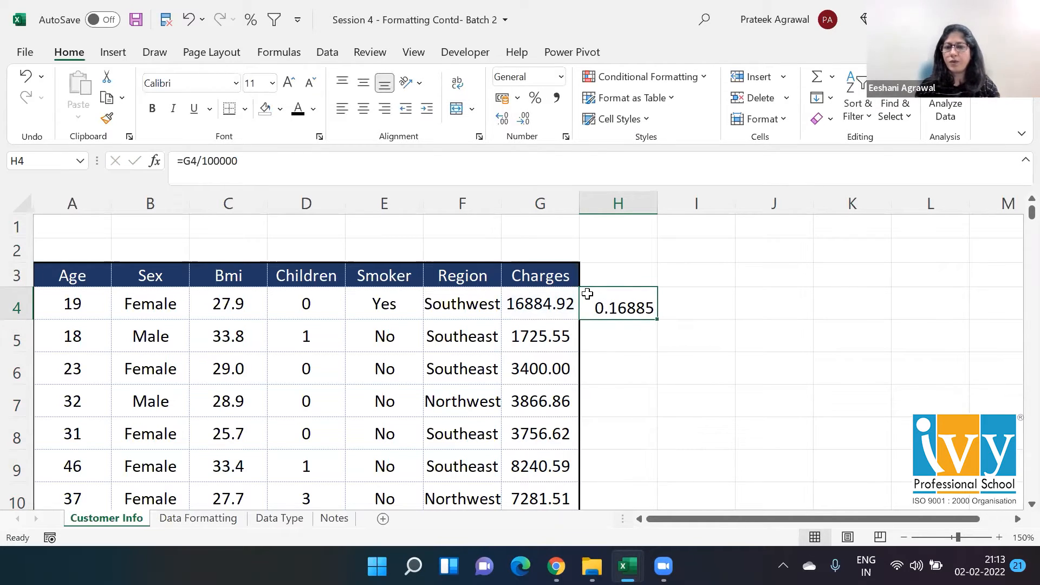
Step: Fill the =G4/100000 formula down column H and format it as whole percentages
double_click(656, 320)
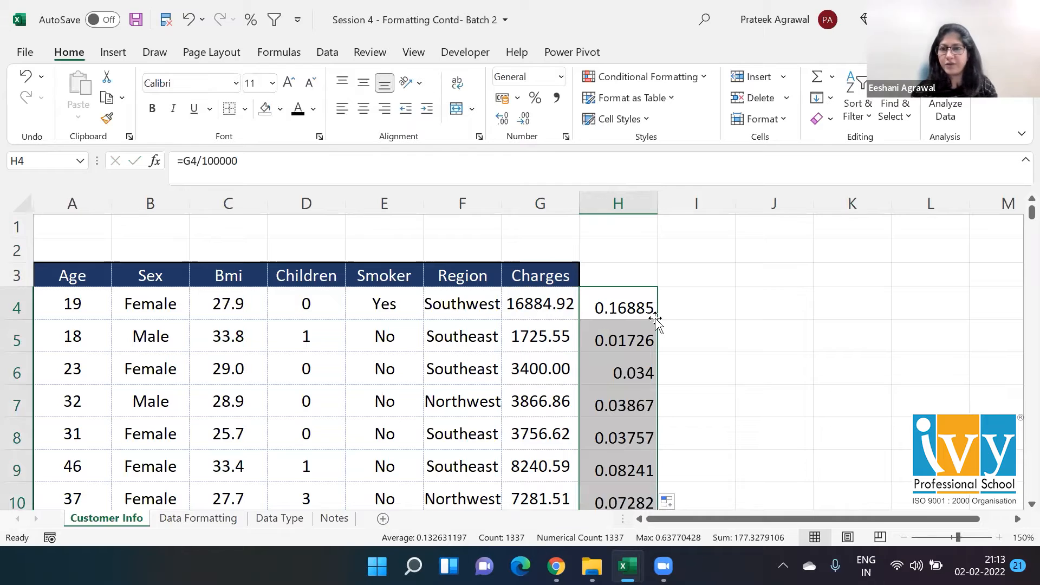
double_click(642, 308)
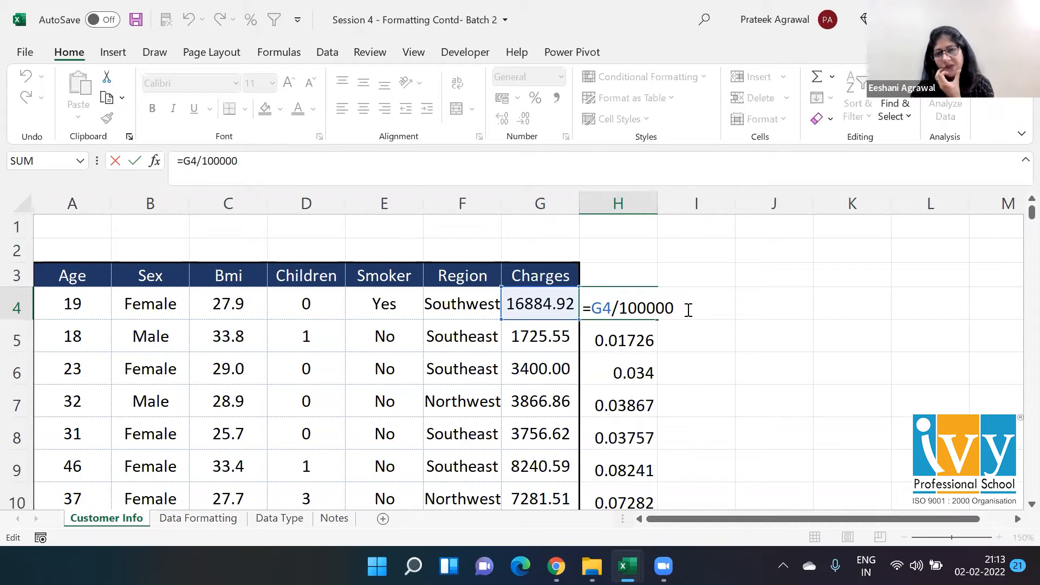
key("ctrl+Return")
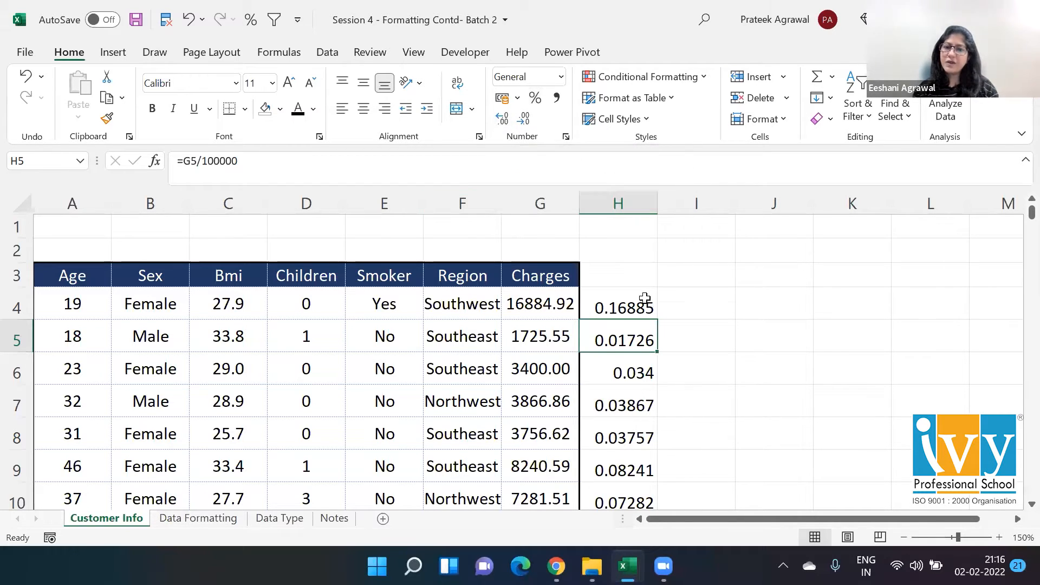
double_click(634, 306)
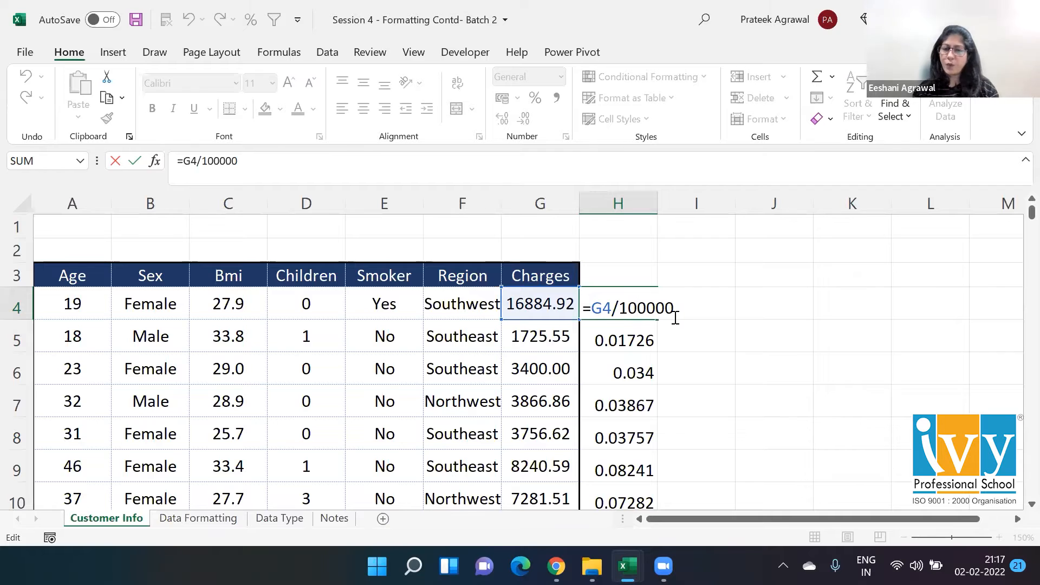
key("Return")
key("Up")
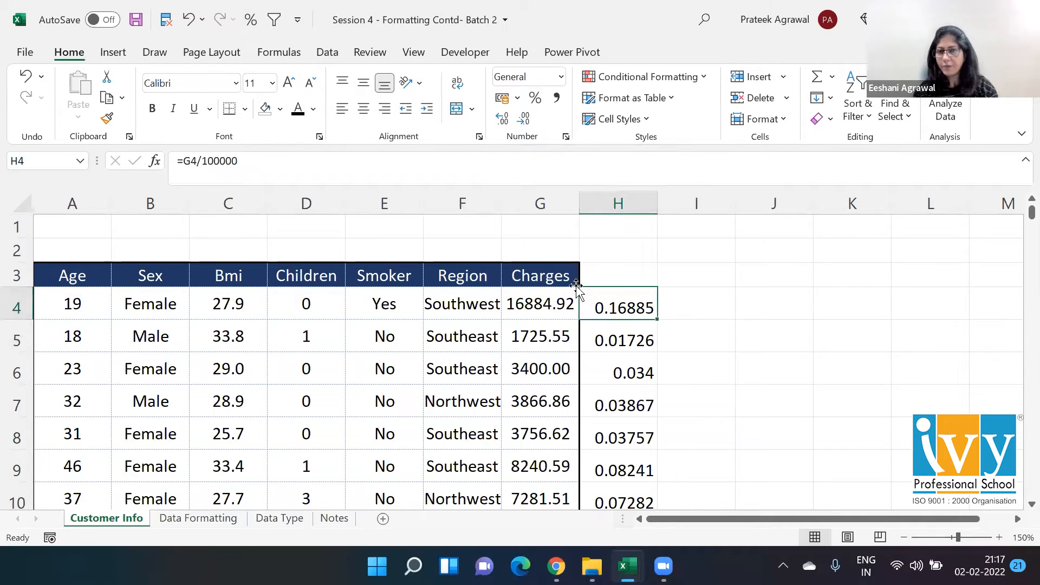
double_click(658, 323)
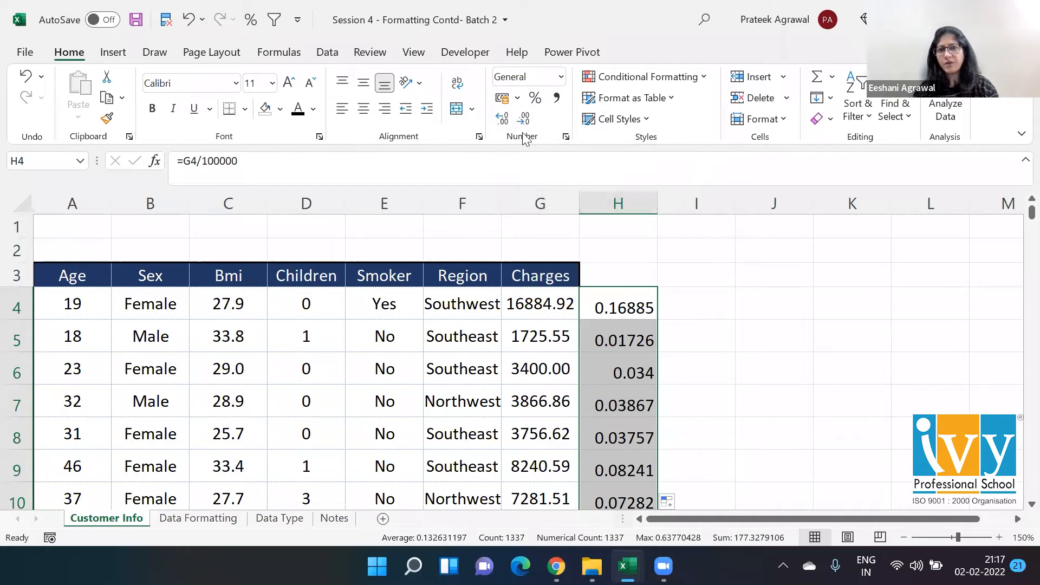
left_click(534, 98)
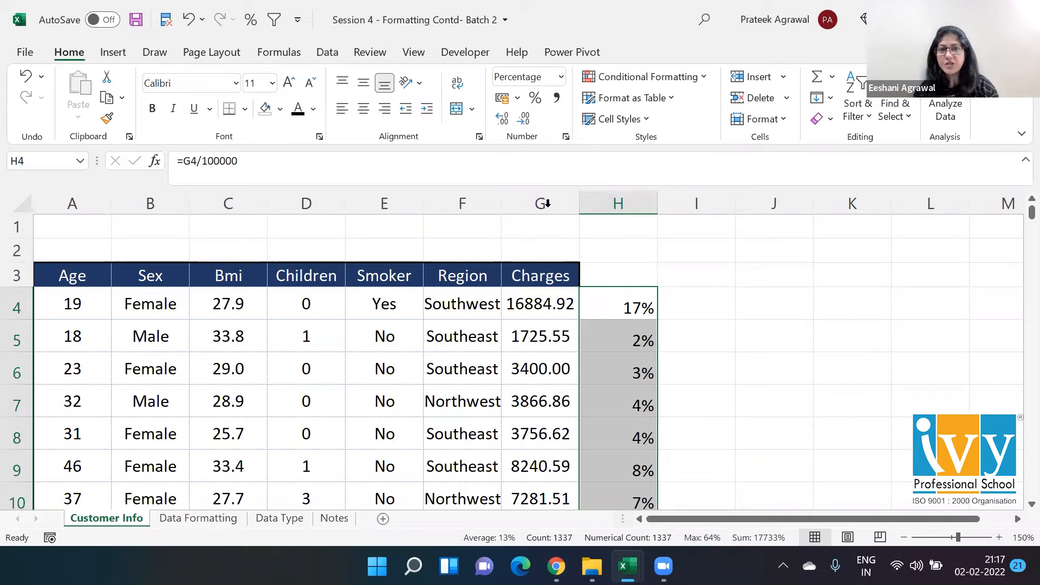
Step: Settle column H percentages at two decimals (16.88%), then switch to the Number Formatting sheet
left_click(502, 119)
left_click(502, 119)
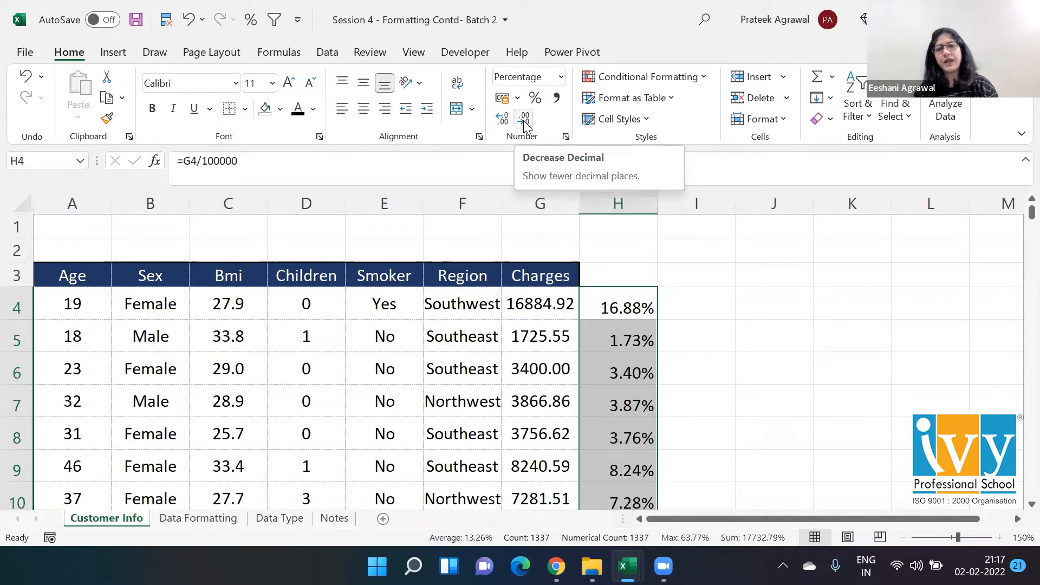
left_click(523, 120)
left_click(523, 121)
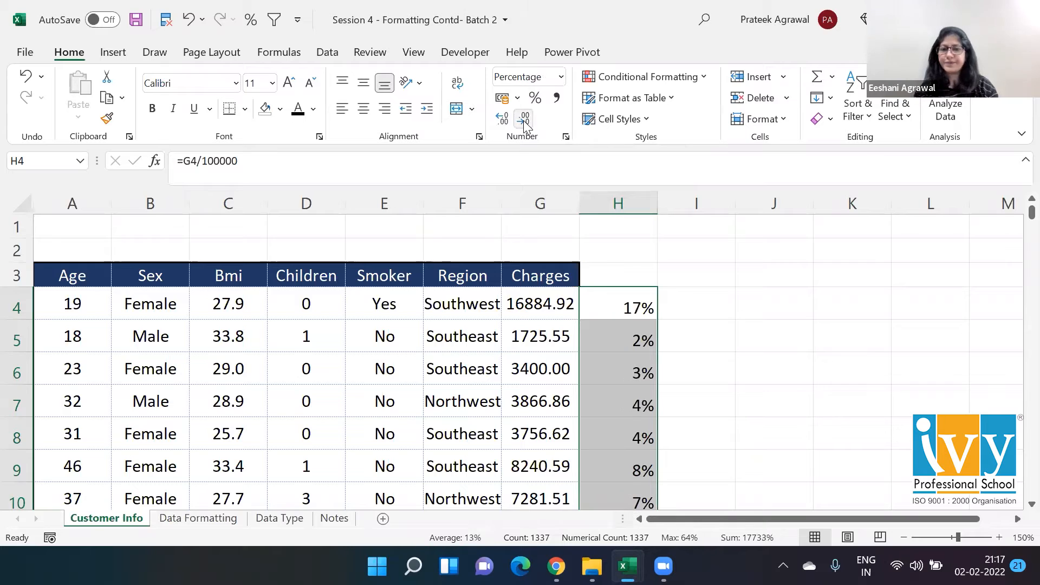
left_click(504, 122)
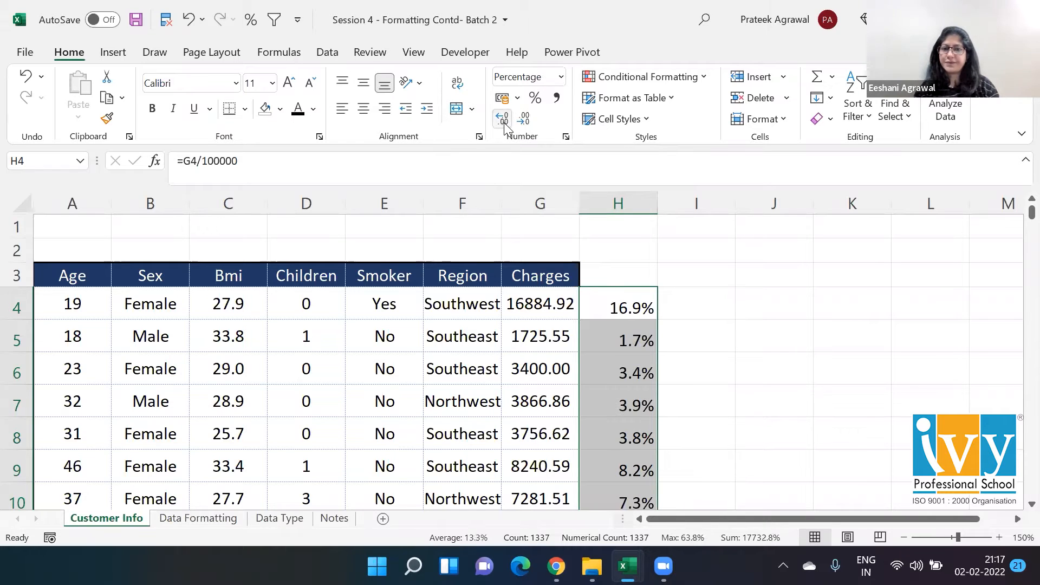
left_click(503, 120)
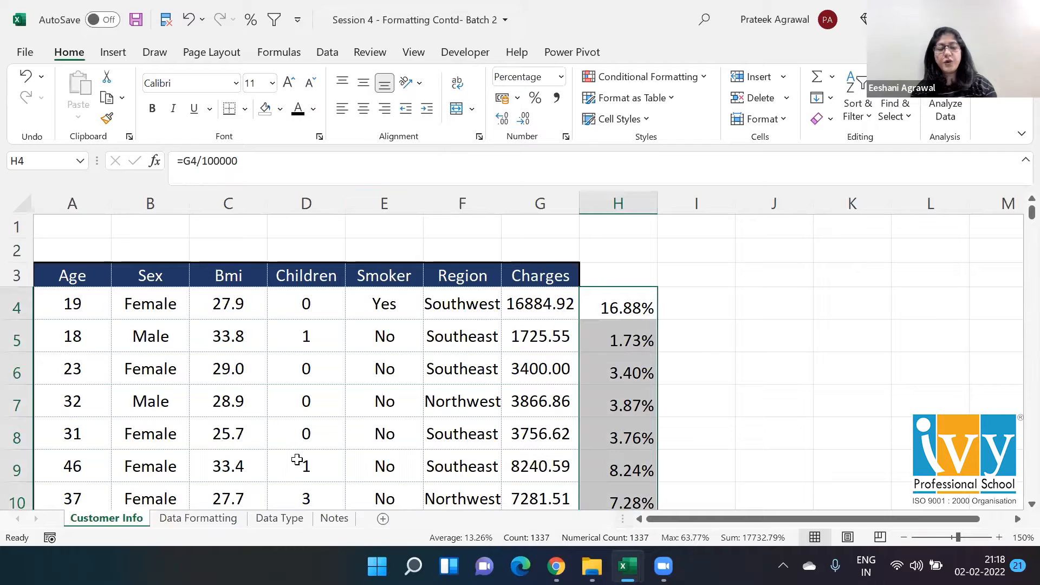
left_click(219, 521)
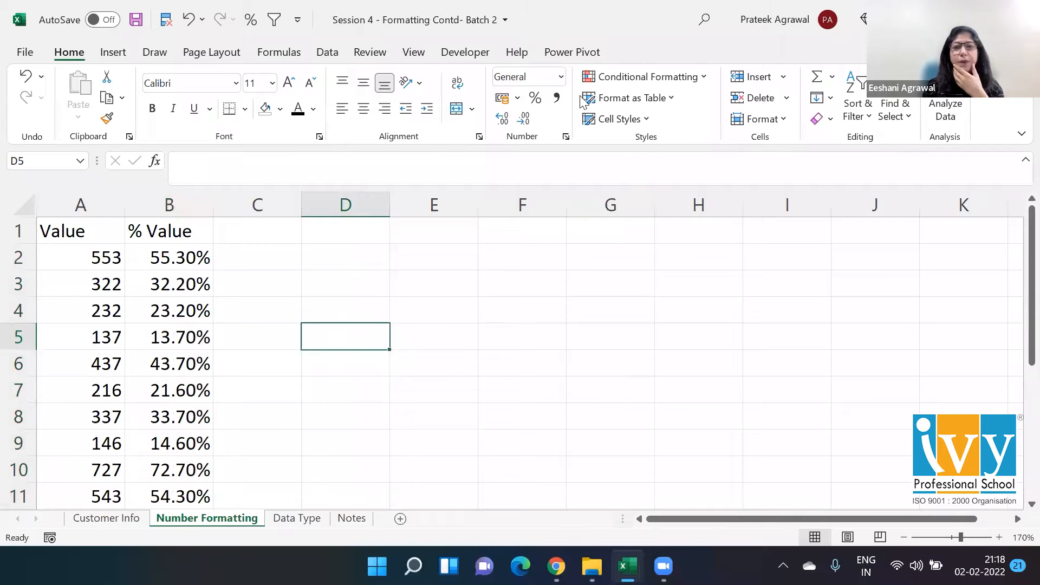
Step: Enter 12350 in E2 and fill it down to E3 and E4
left_click(456, 267)
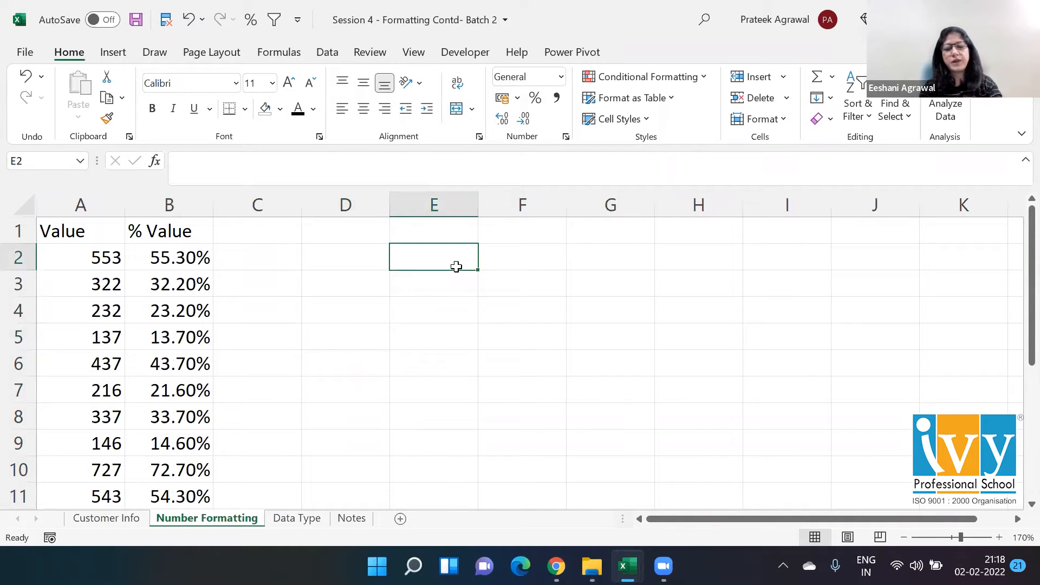
type("12")
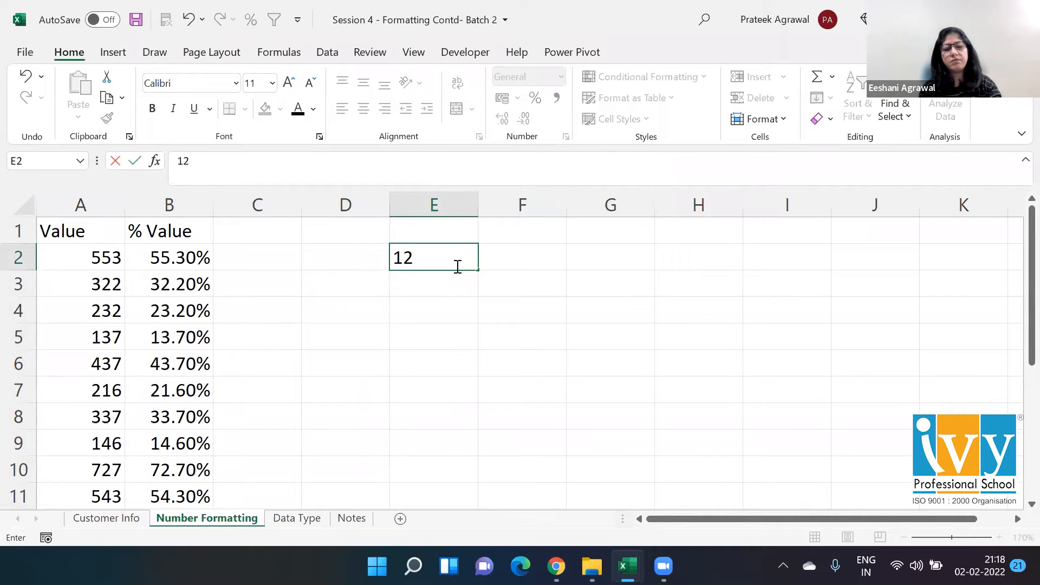
type("350")
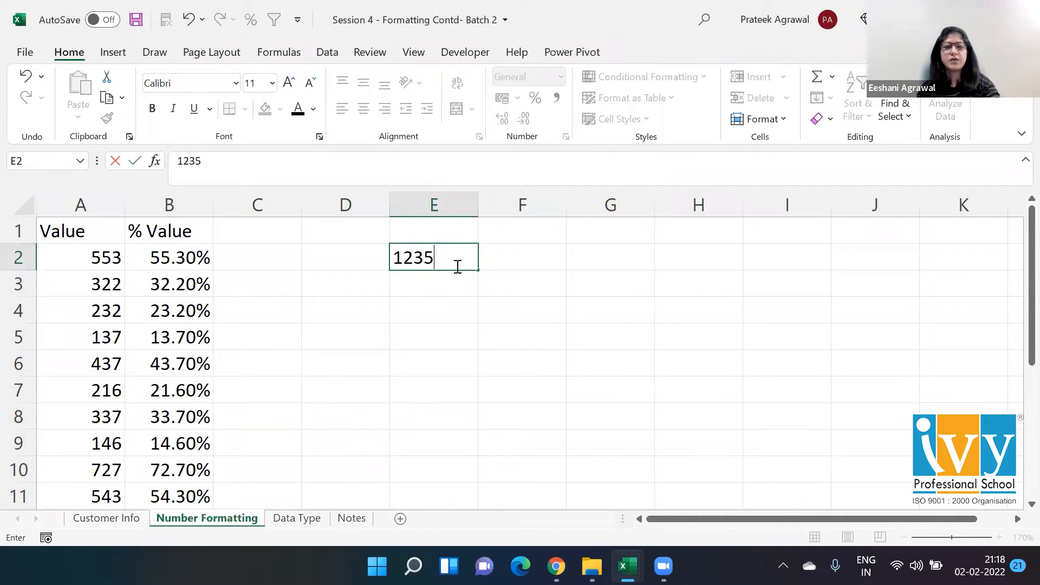
key("Return")
key("shift+Down")
key("shift+Down")
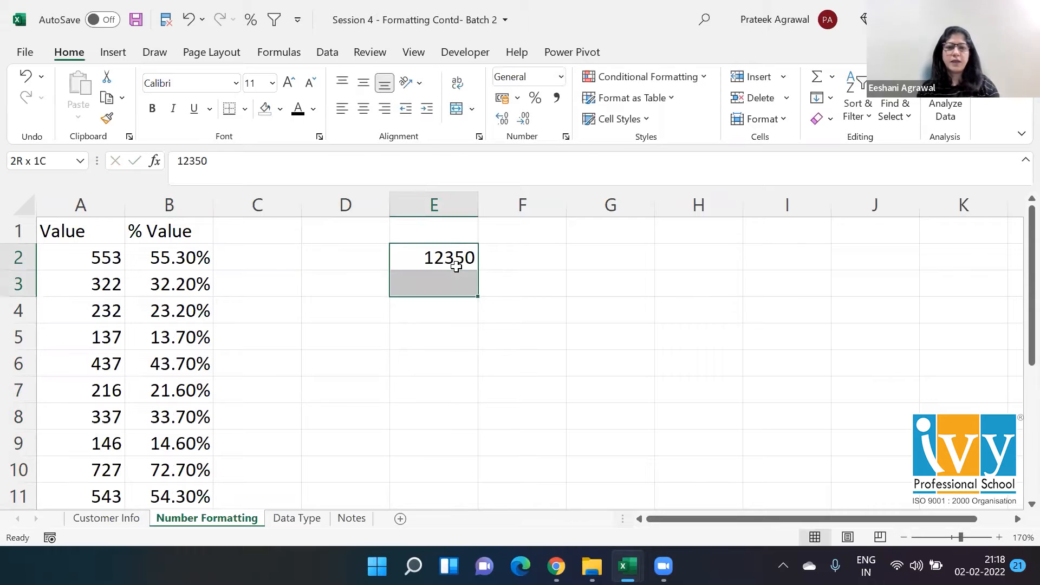
key("ctrl+d")
key("Up")
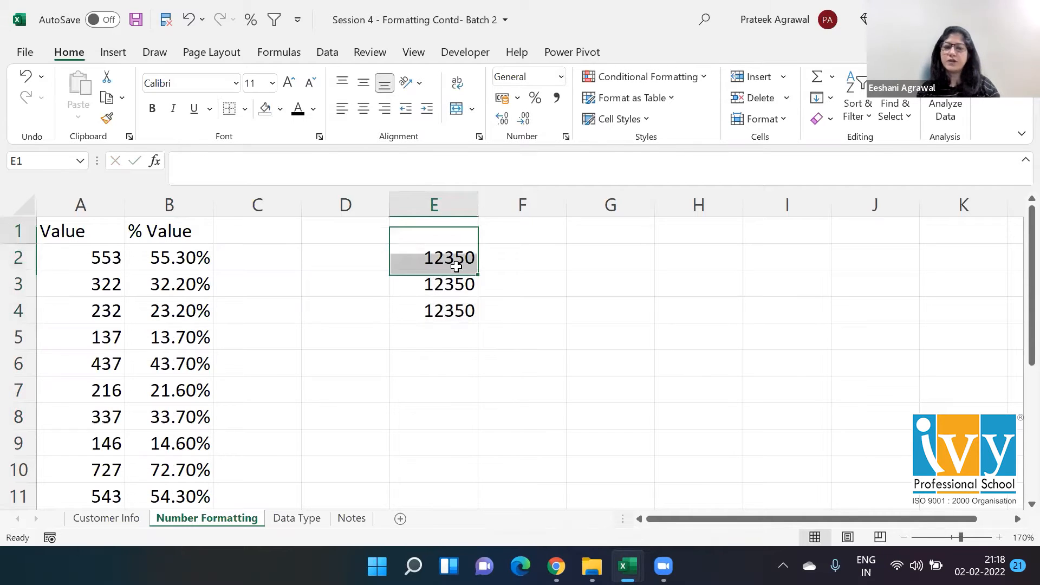
key("Down")
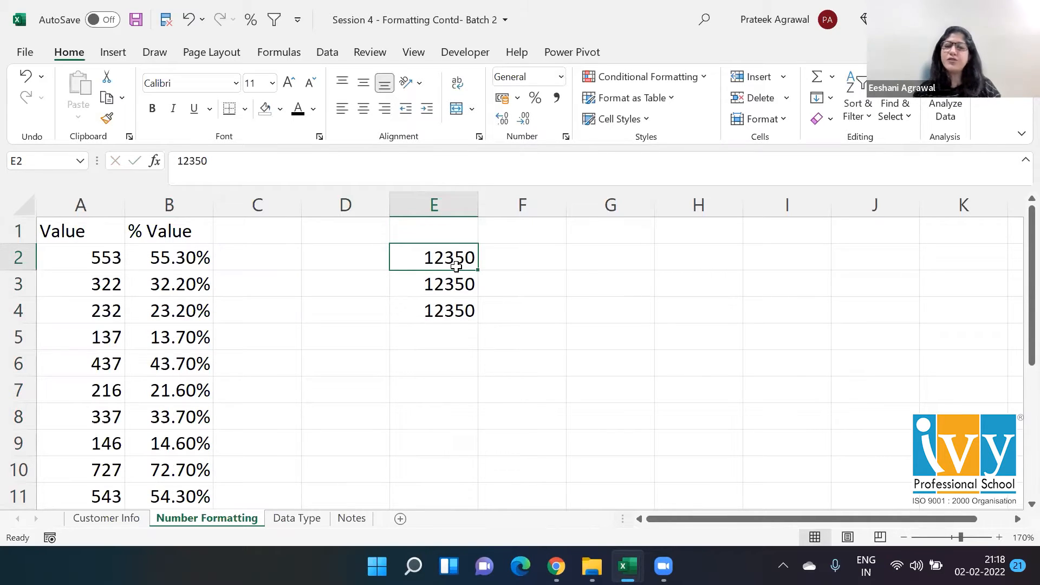
Step: Label G2:G4 as Number, Currency and Accounting, then return to E2
key("Right")
key("Right")
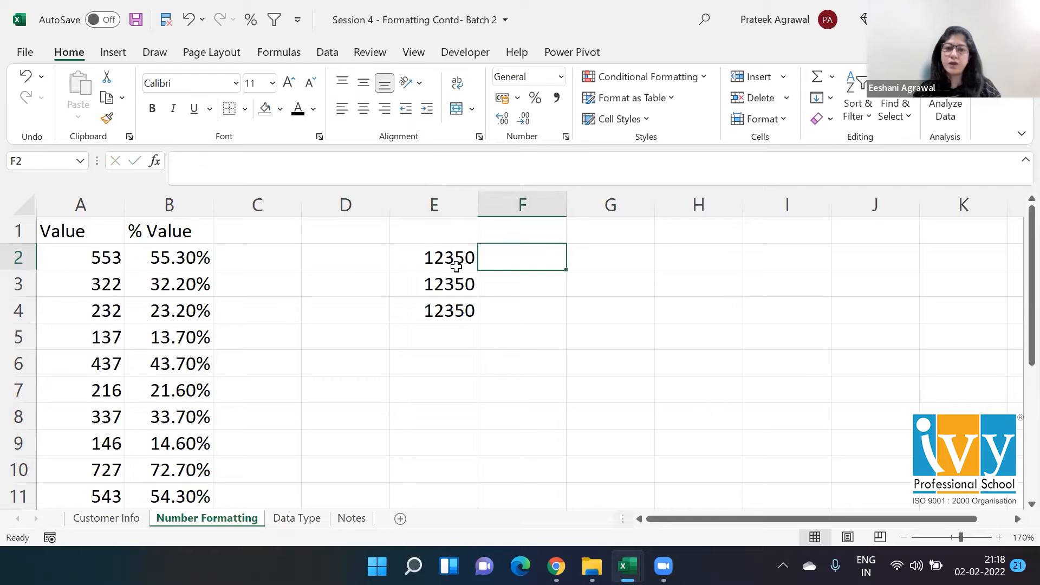
type("Number")
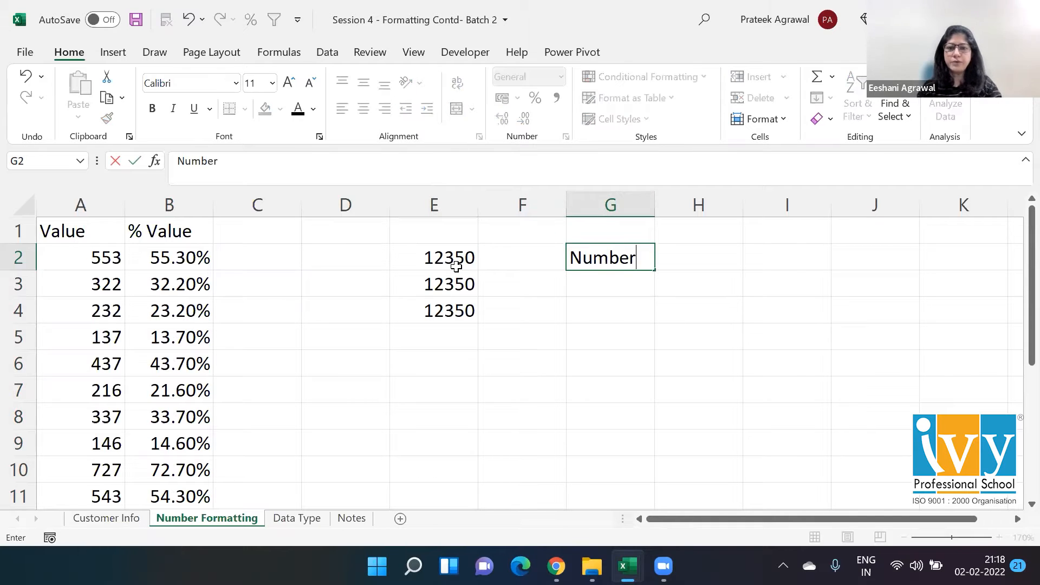
key("Return")
type("Cu")
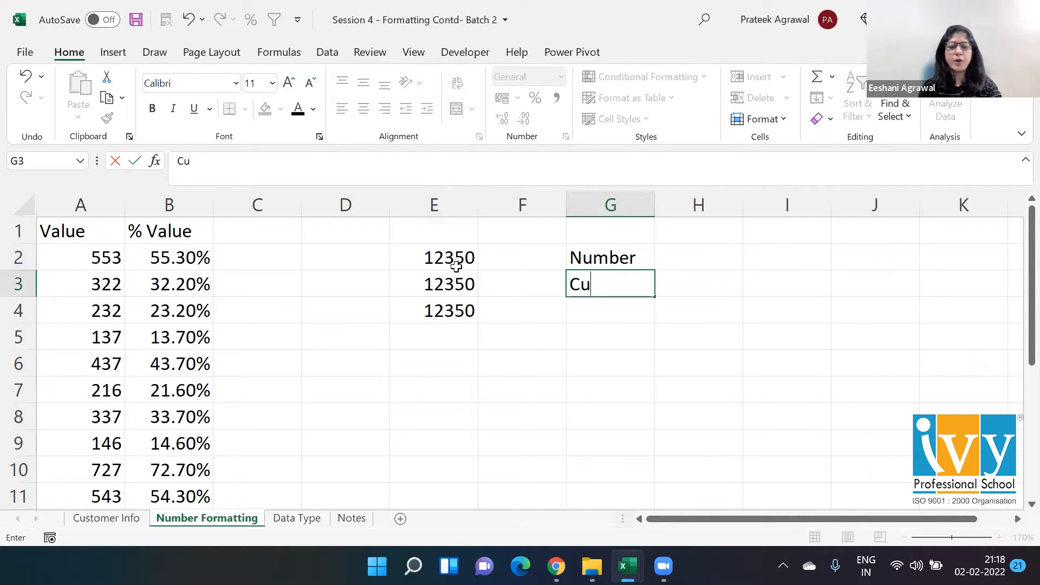
type("rrency")
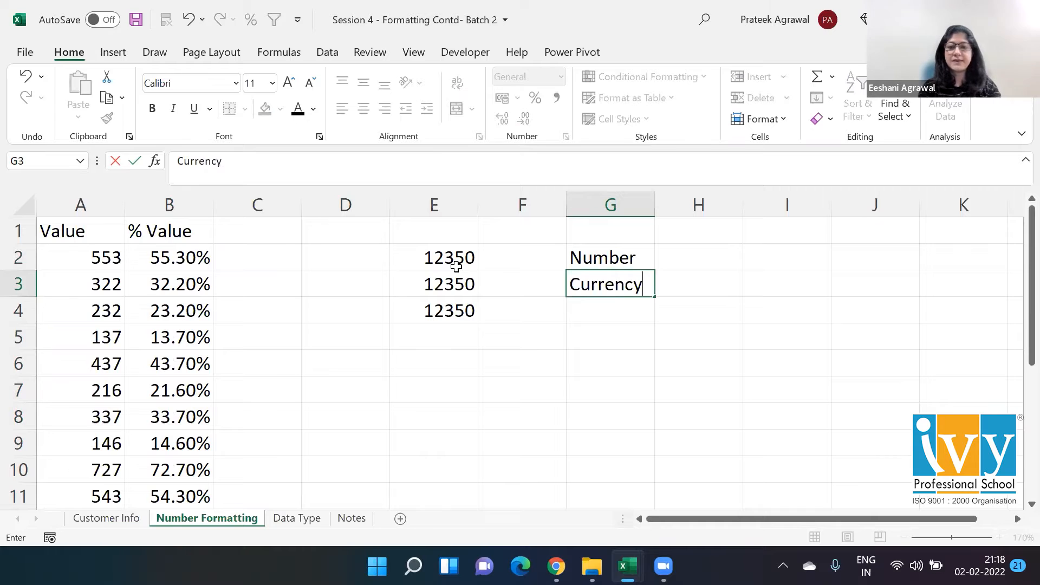
key("Return")
type("Acc")
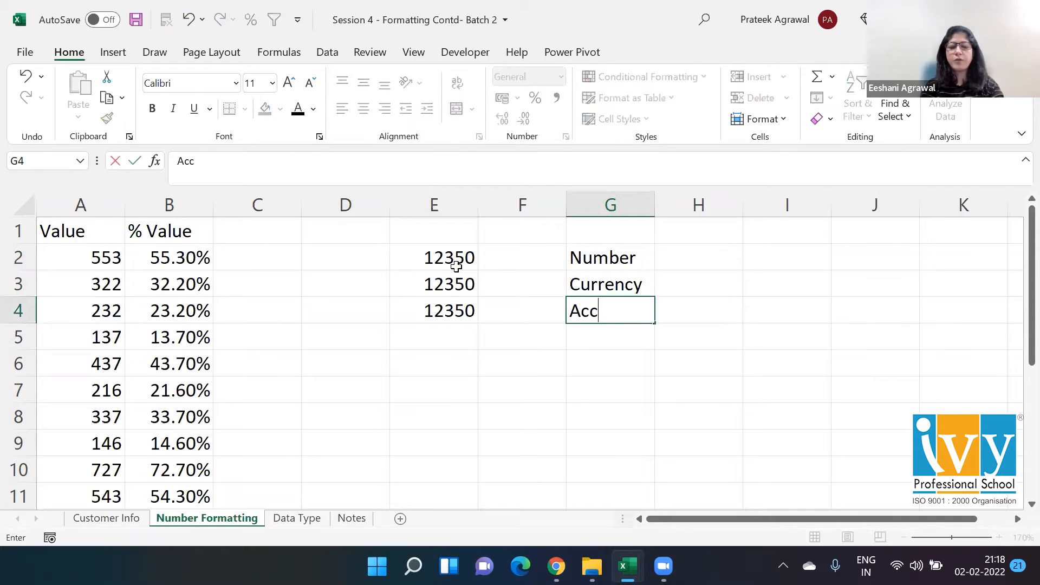
type("ounting")
key("Return")
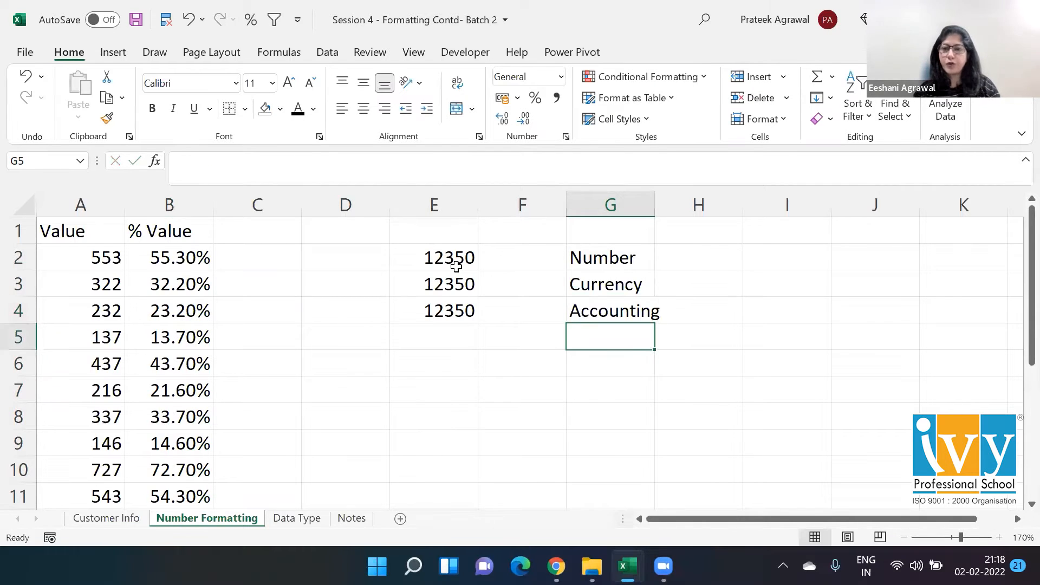
key("Left")
key("Left")
key("Up")
key("Up")
key("Up")
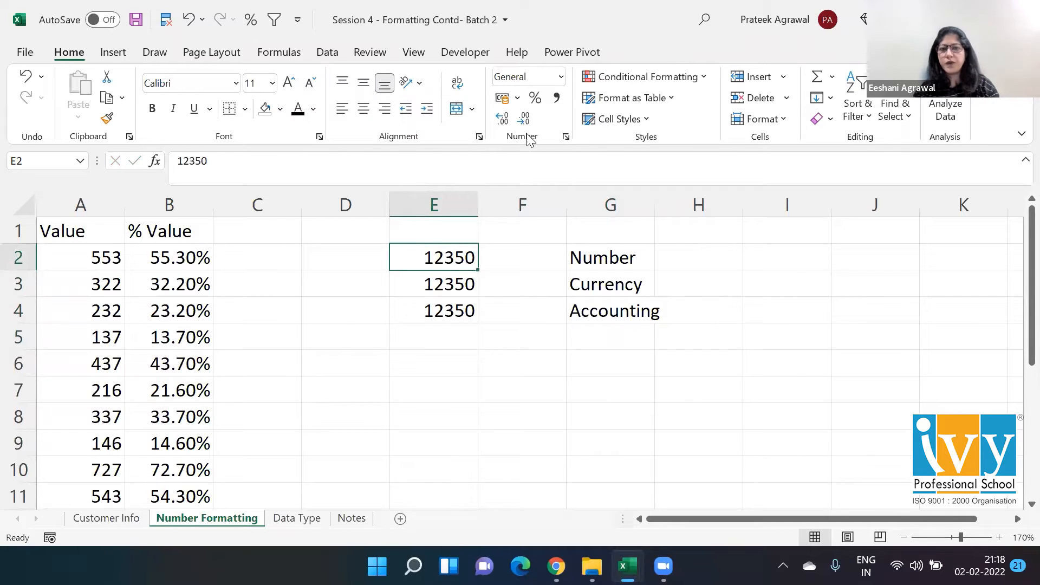
Step: Apply the Number format to E2 with no decimal places
left_click(560, 79)
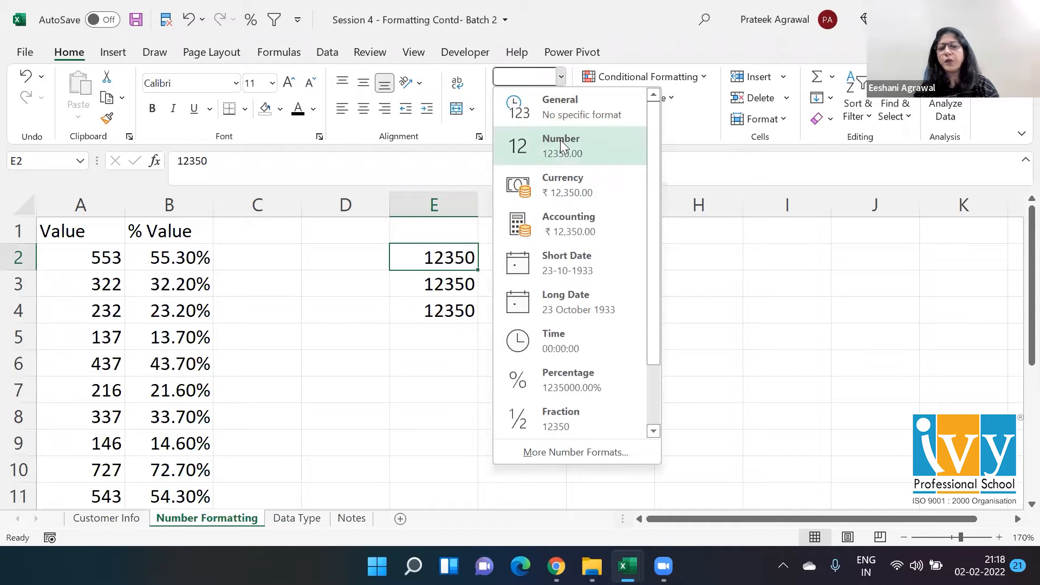
left_click(592, 157)
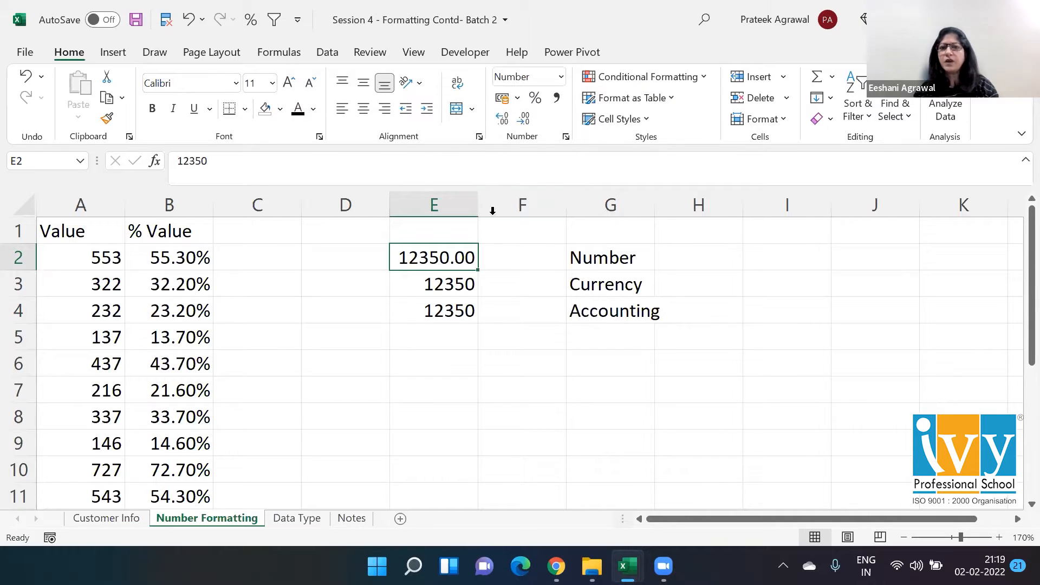
left_click(524, 119)
left_click(523, 120)
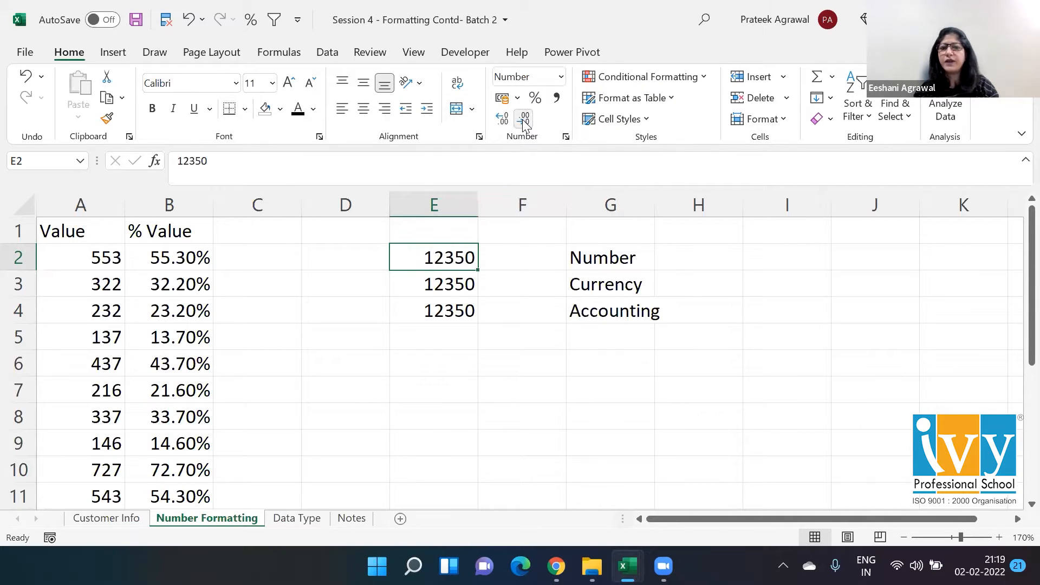
Step: Format E3 as Currency and E4 as Accounting (₹ 12,350.00), widening column E
left_click(419, 282)
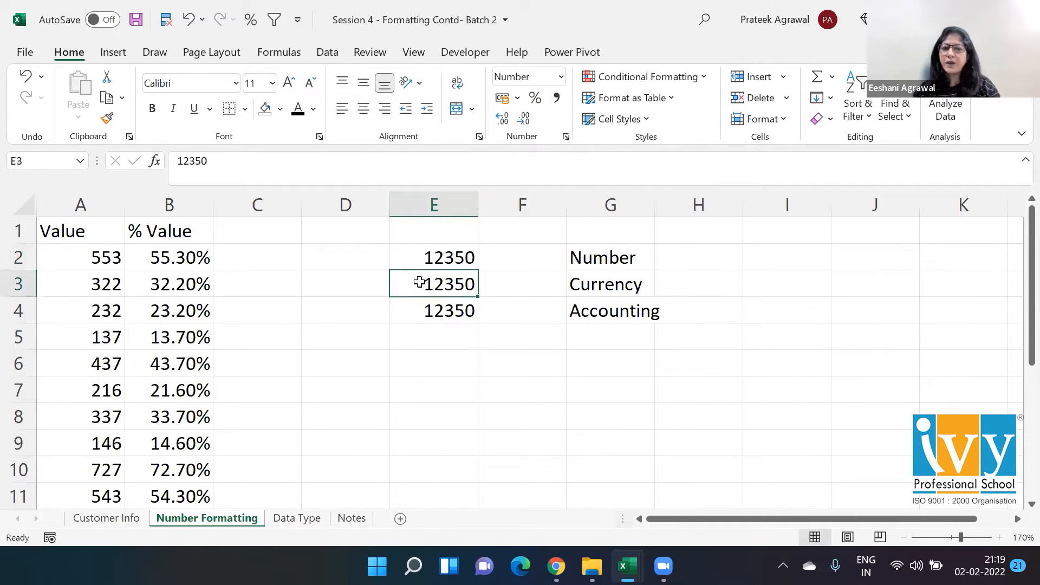
left_click(561, 76)
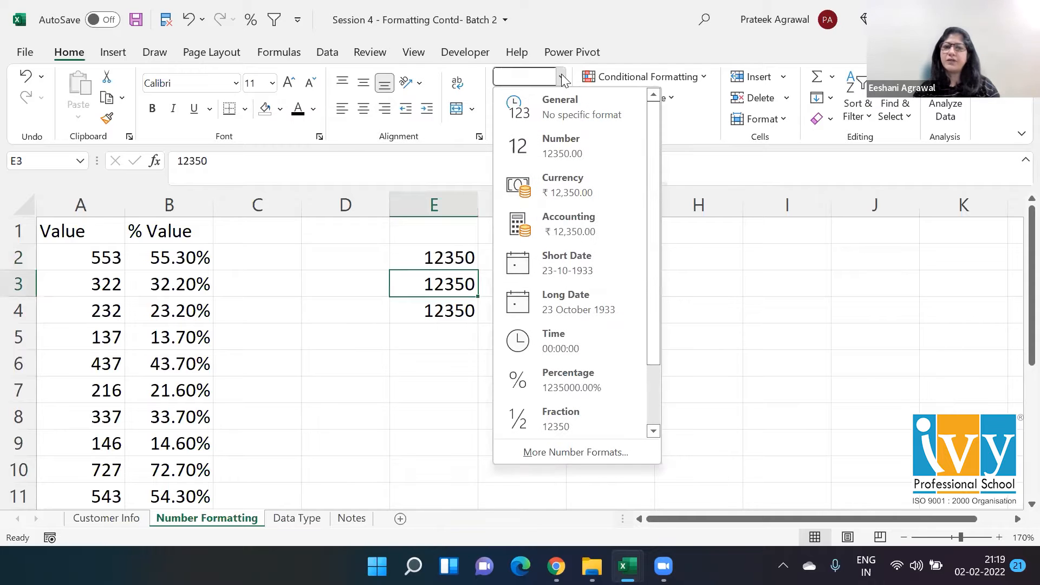
left_click(555, 188)
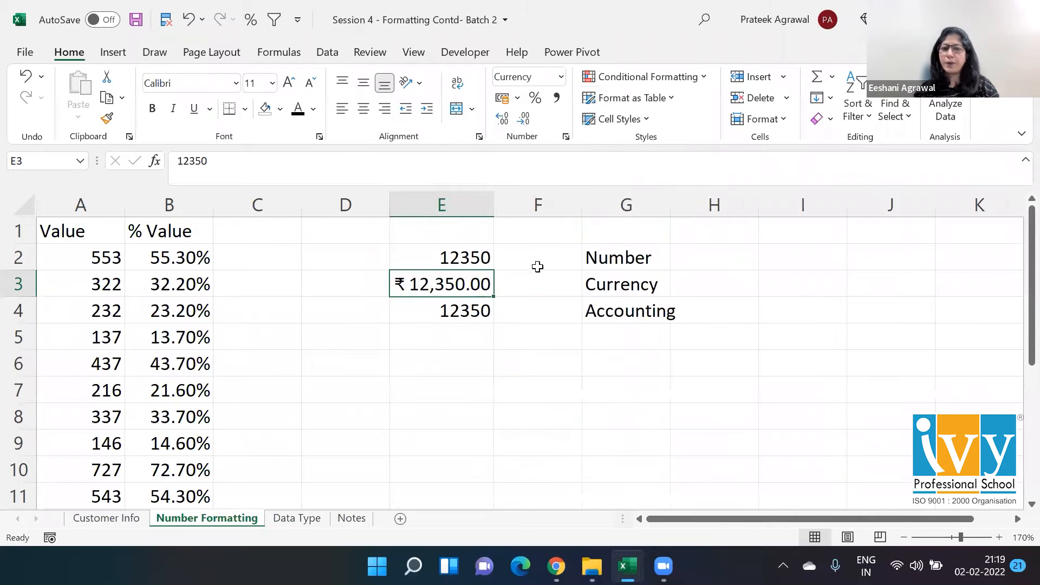
left_click_drag(490, 205, 533, 201)
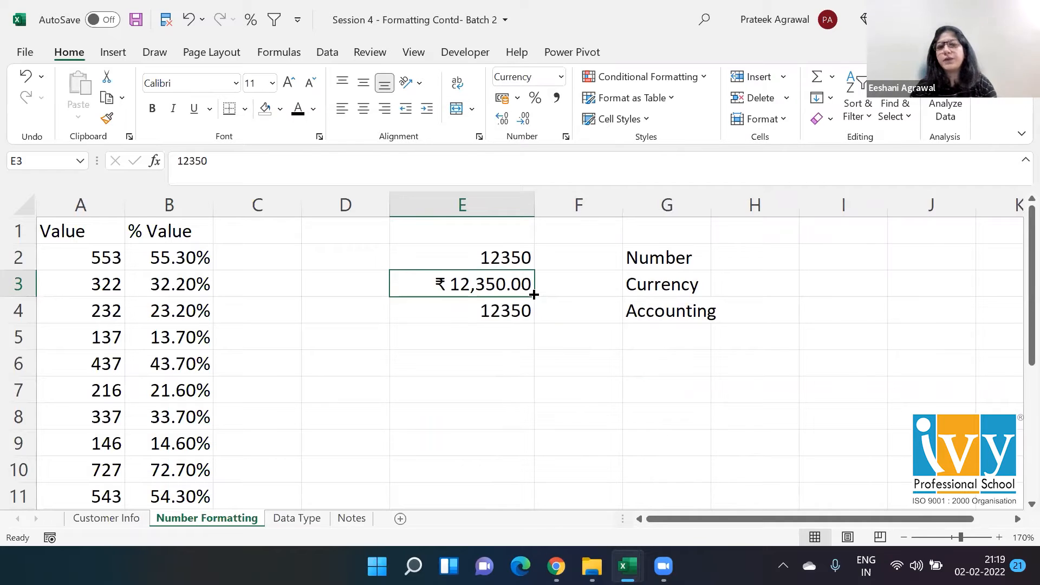
left_click(502, 309)
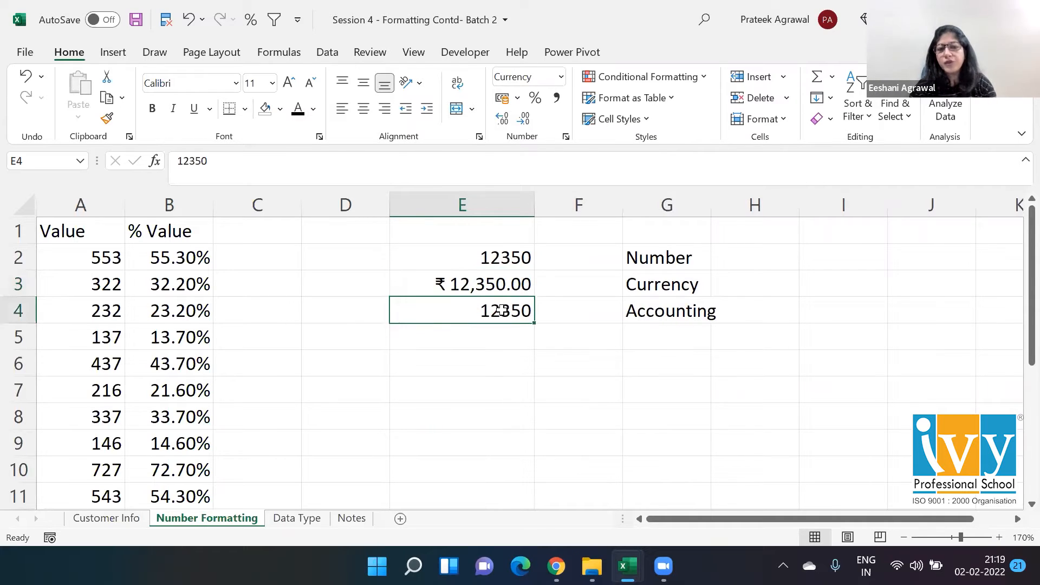
left_click(561, 78)
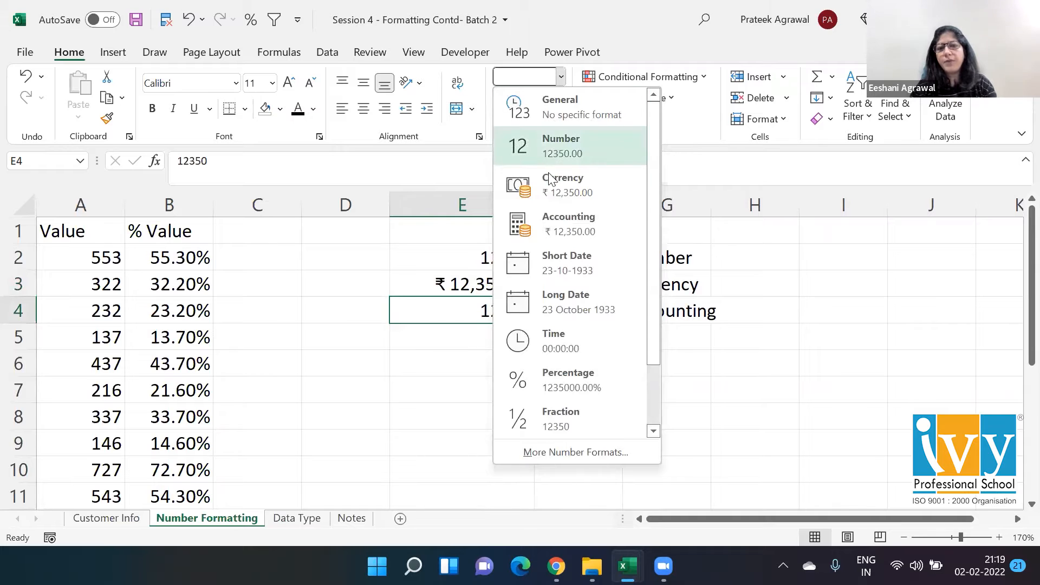
left_click(552, 223)
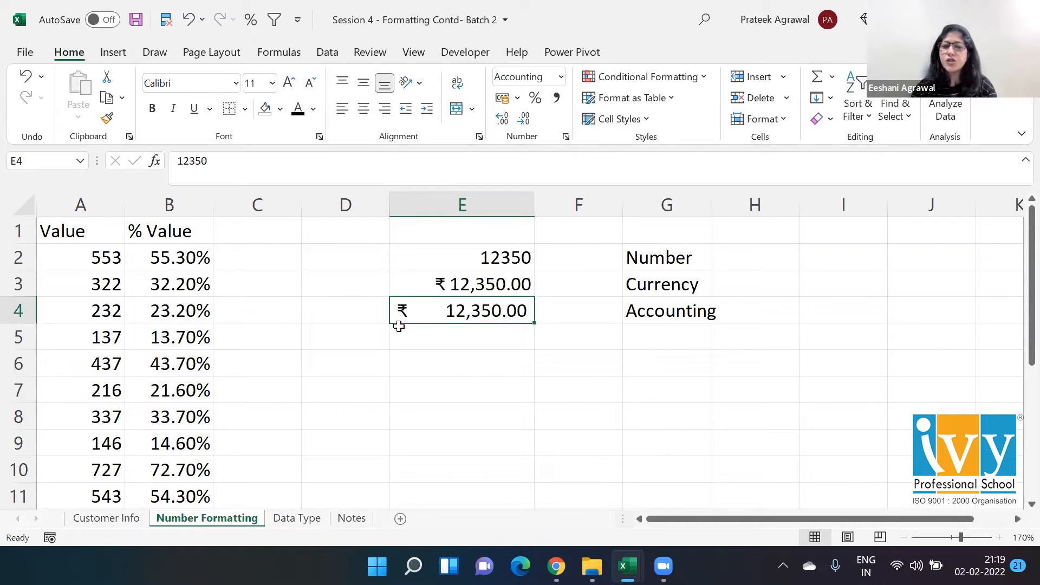
left_click(647, 279)
Step: Apply Accounting format to E6:E8 so 234, 1234, 11234 read ₹ 234.00 to ₹ 11,234.00
left_click(646, 306)
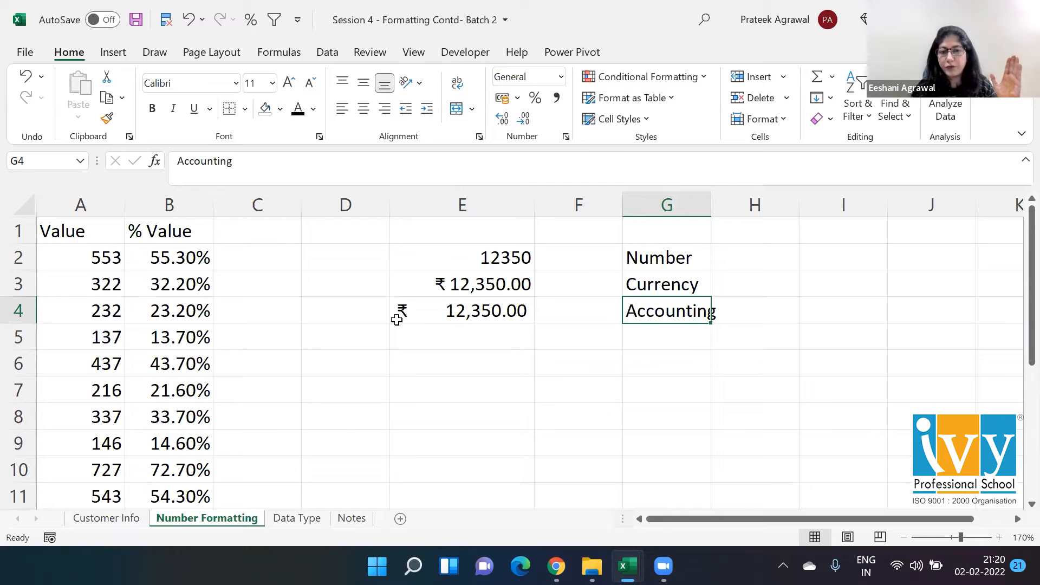
left_click(452, 360)
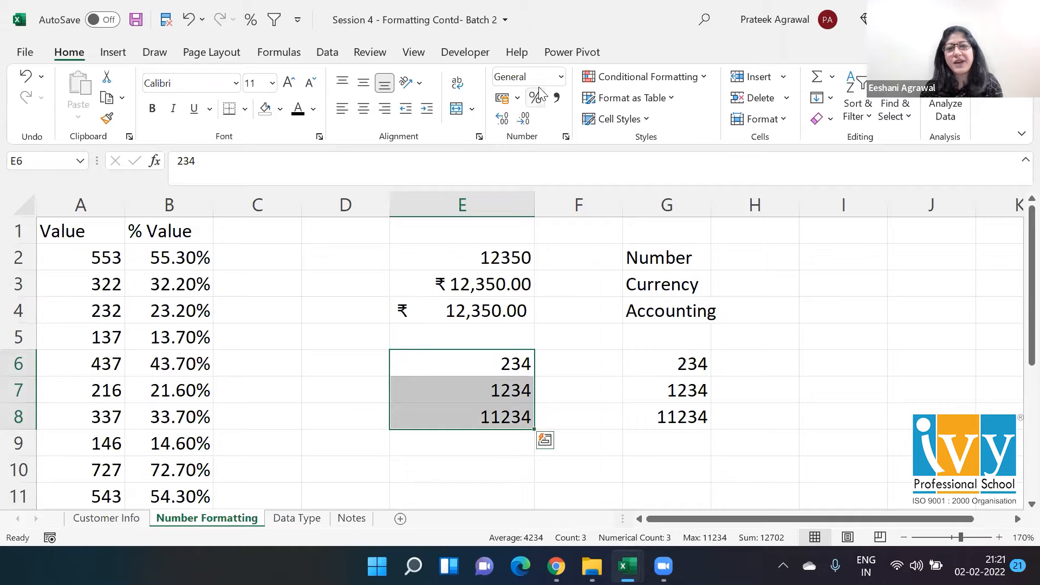
left_click(560, 77)
left_click(552, 217)
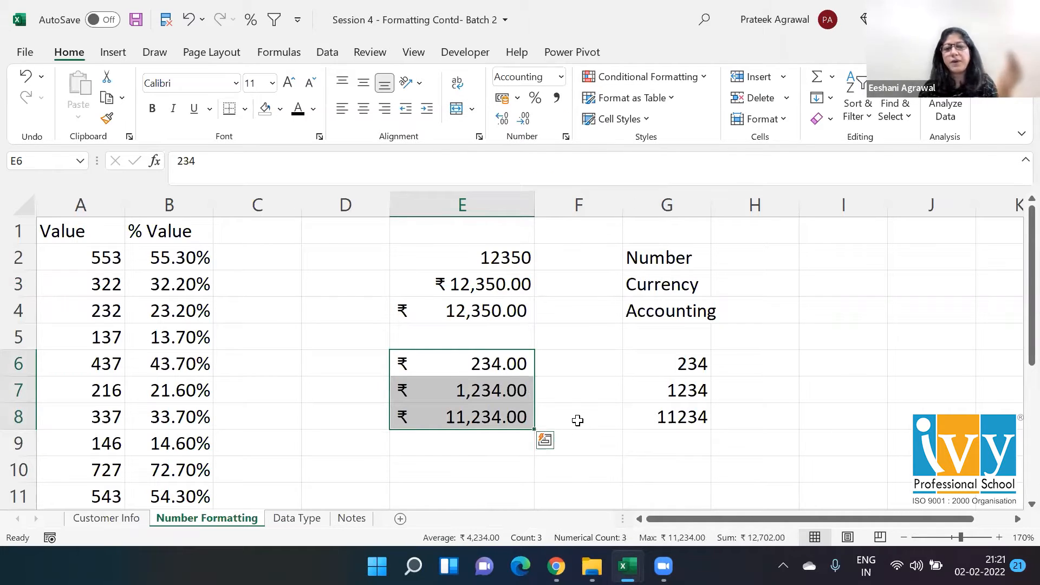
left_click(578, 421)
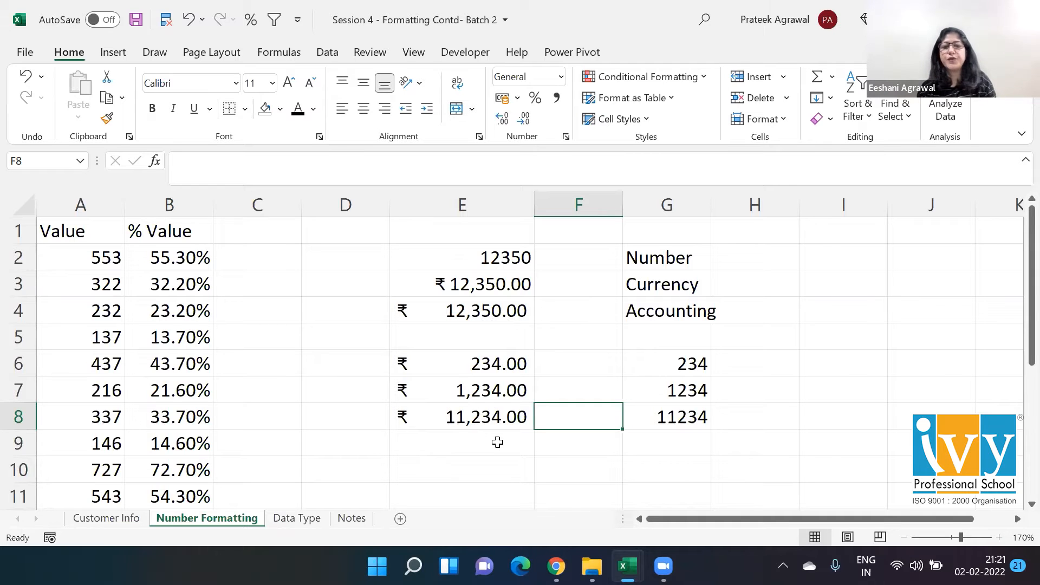
Step: Give G6:G8 Currency format (₹ 234.00 to ₹ 11,234.00), then go to the Customer Info sheet
left_click(671, 364)
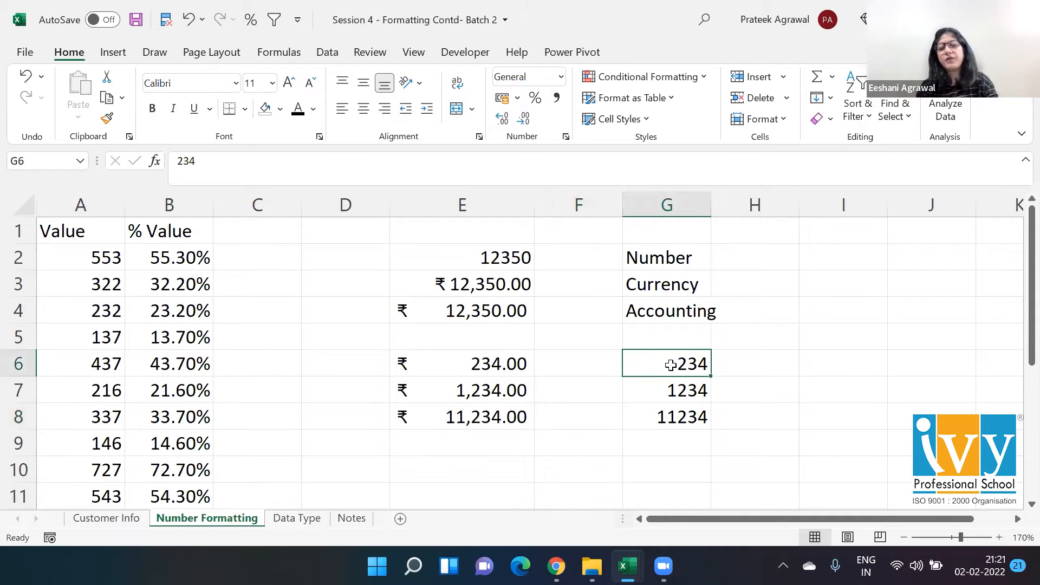
key("shift+Down")
key("shift+Down")
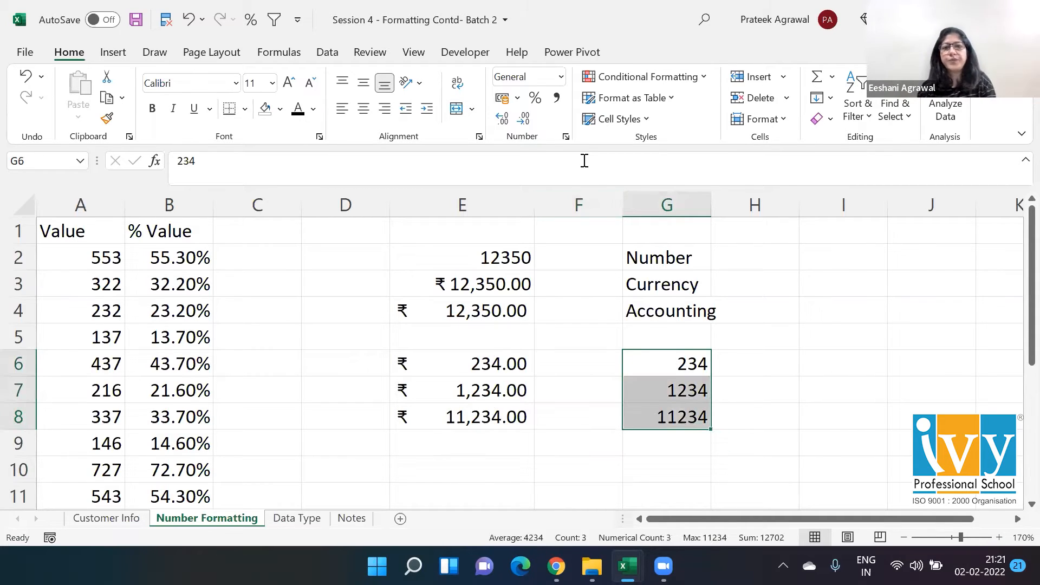
left_click(564, 79)
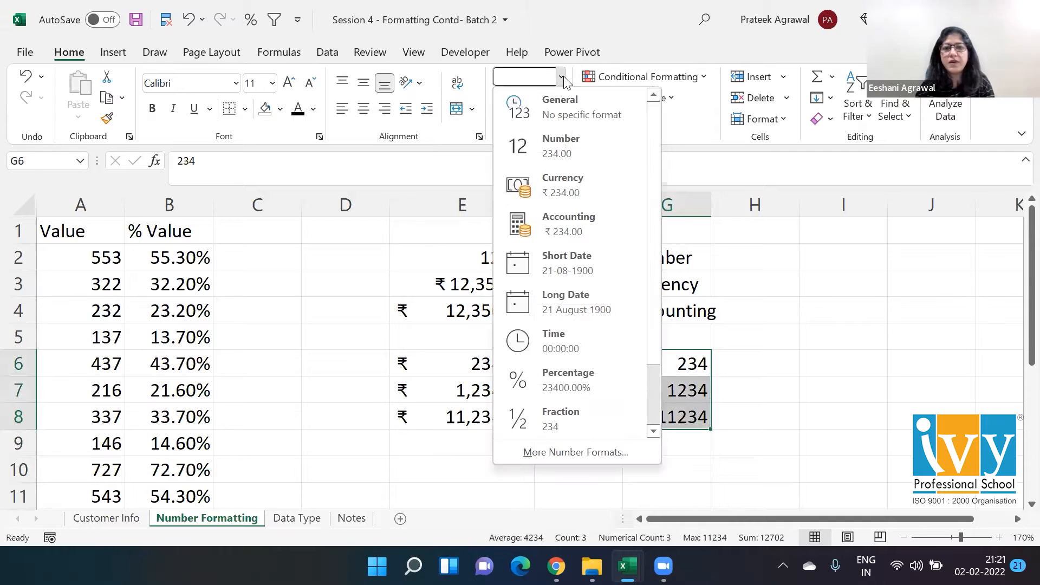
left_click(561, 180)
left_click(766, 339)
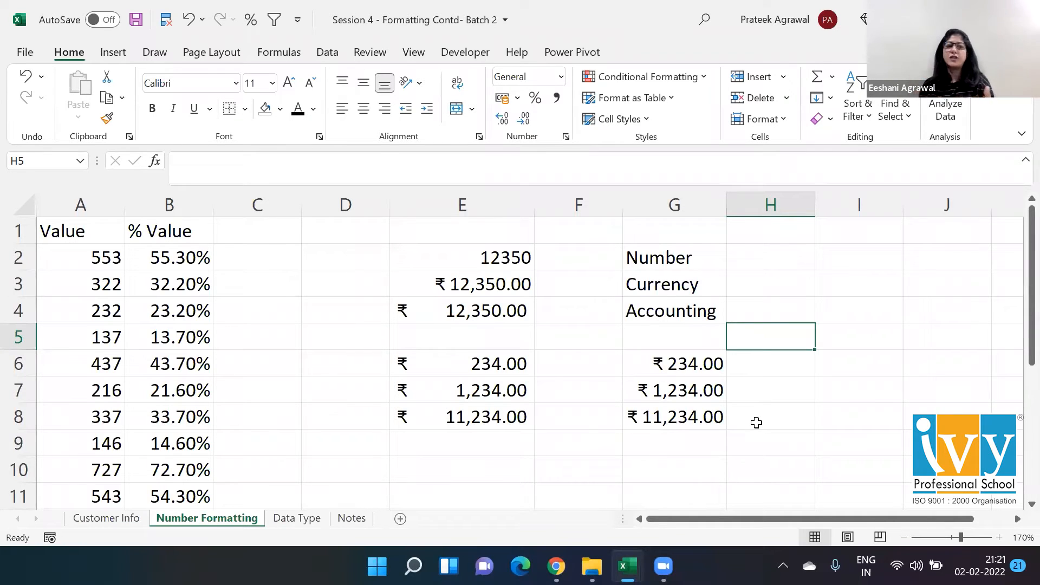
left_click(111, 520)
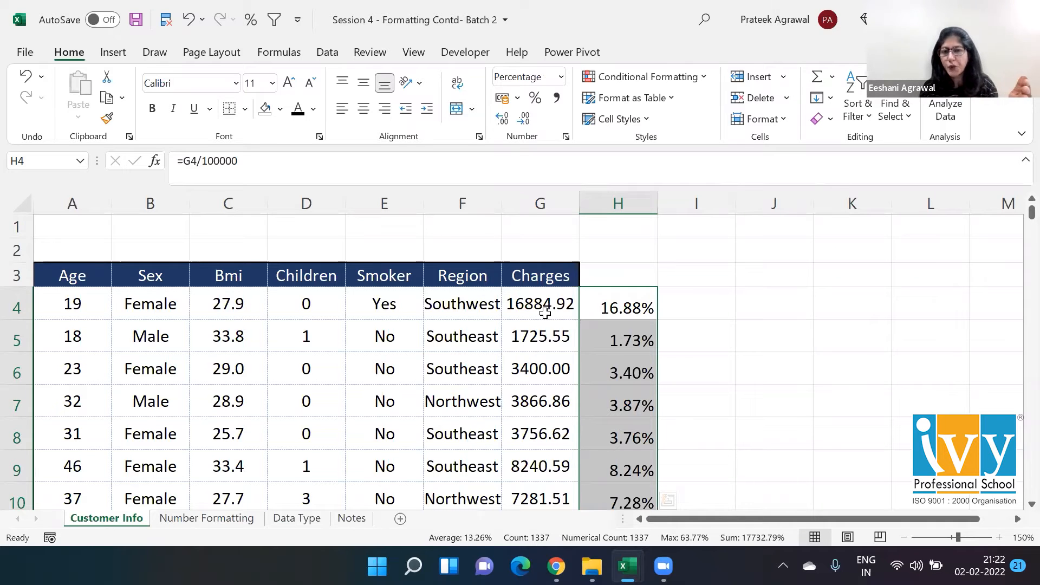
Step: Format the whole Charges column from G4 down as ₹ Currency and autofit column G
left_click(545, 313)
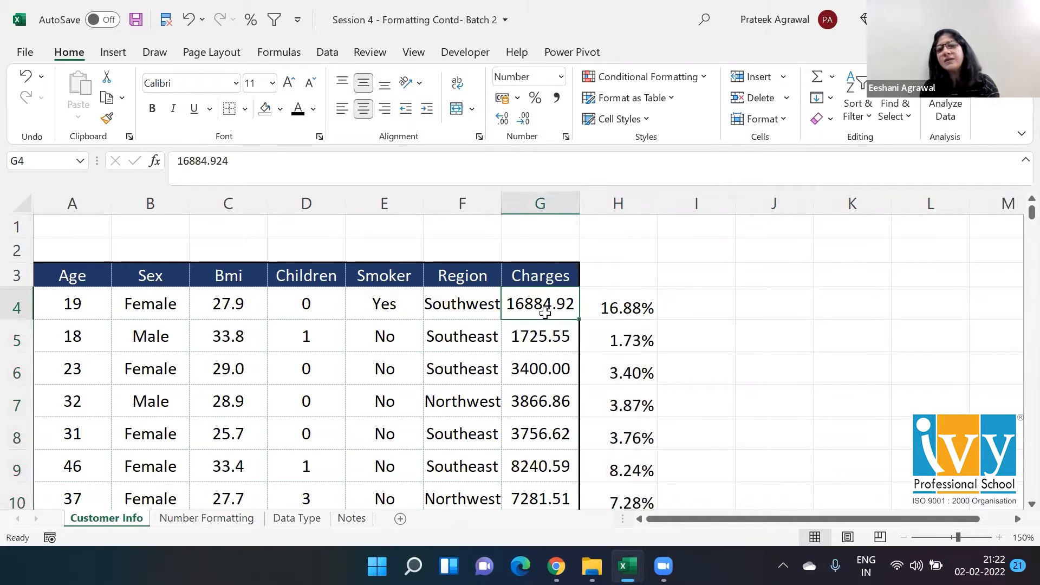
key("ctrl+shift+Down")
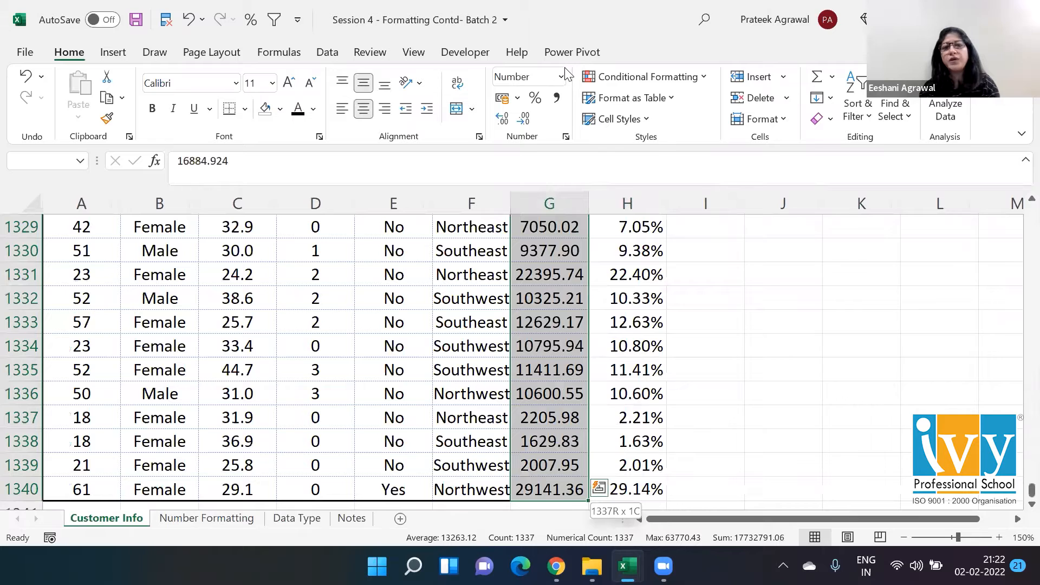
left_click(560, 77)
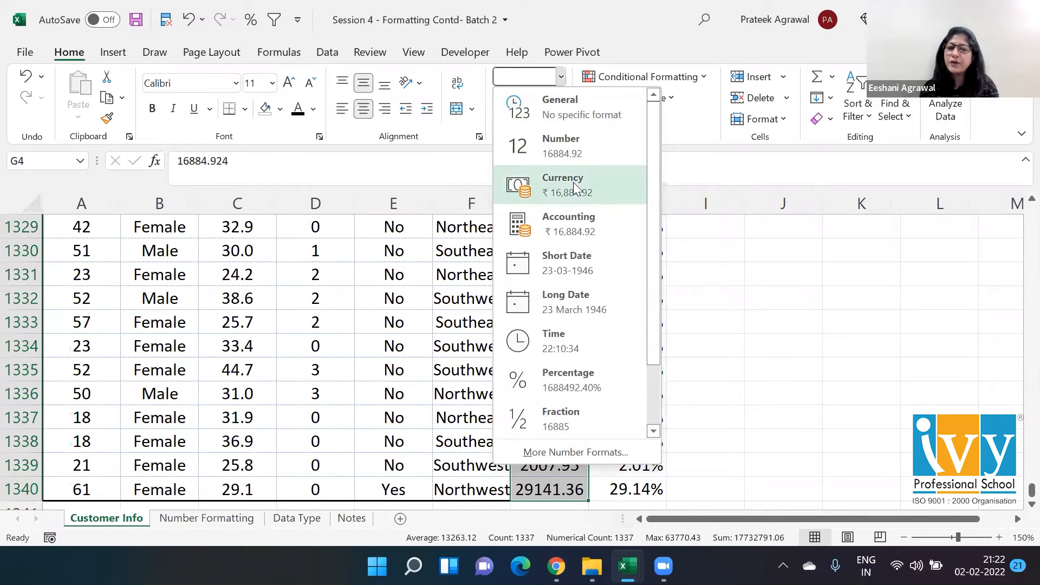
left_click(573, 182)
key("ctrl+BackSpace")
double_click(577, 202)
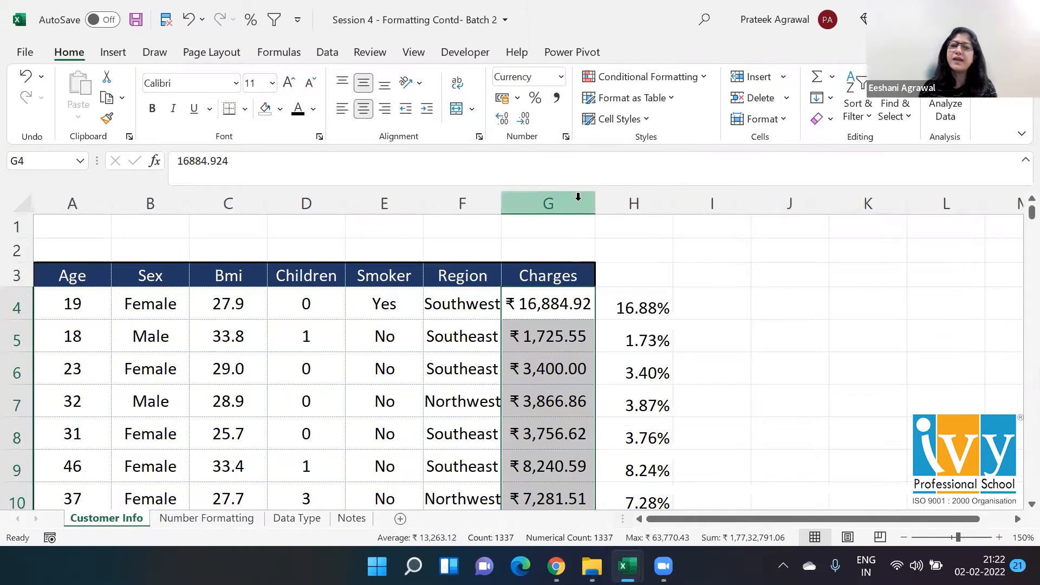
left_click(571, 325)
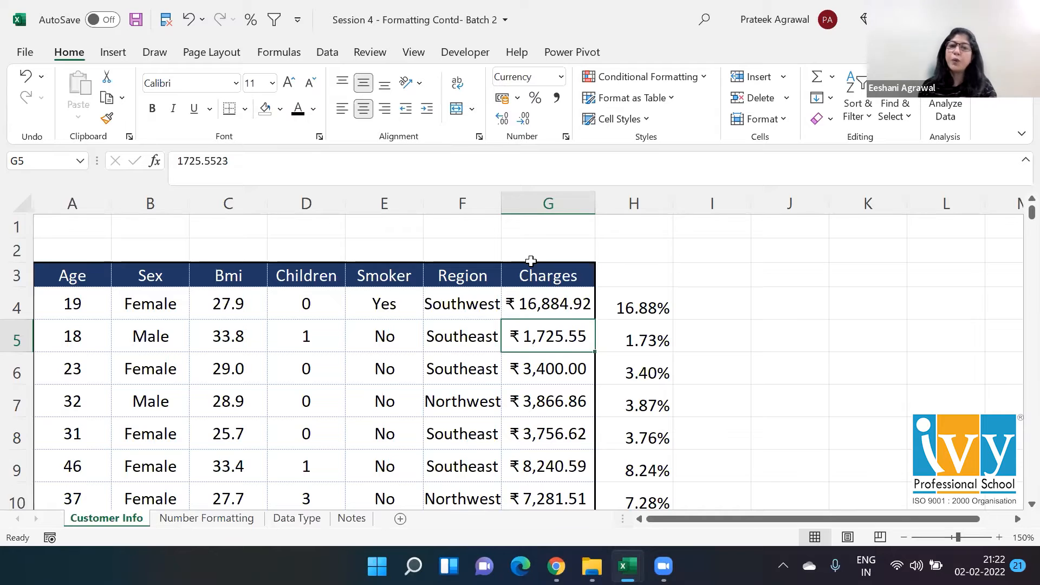
Step: Return to the Number Formatting sheet and select empty cell E10
left_click(561, 77)
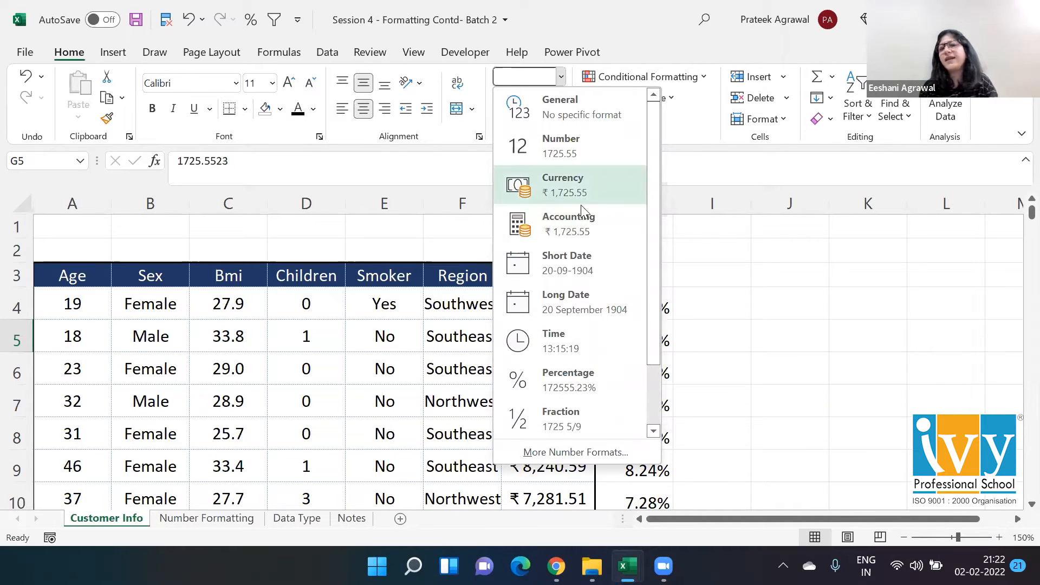
left_click(798, 269)
left_click(724, 441)
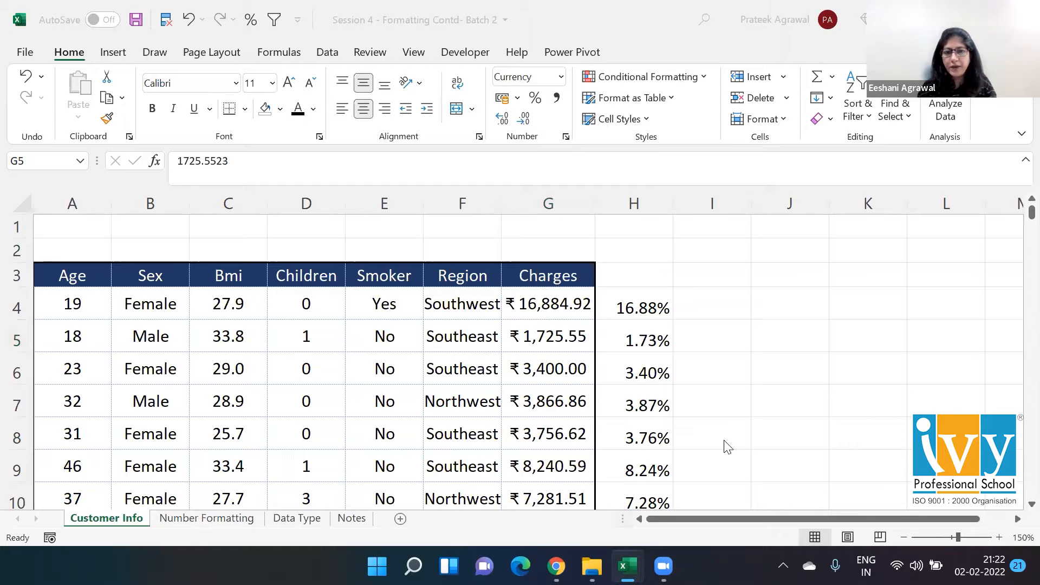
left_click(242, 517)
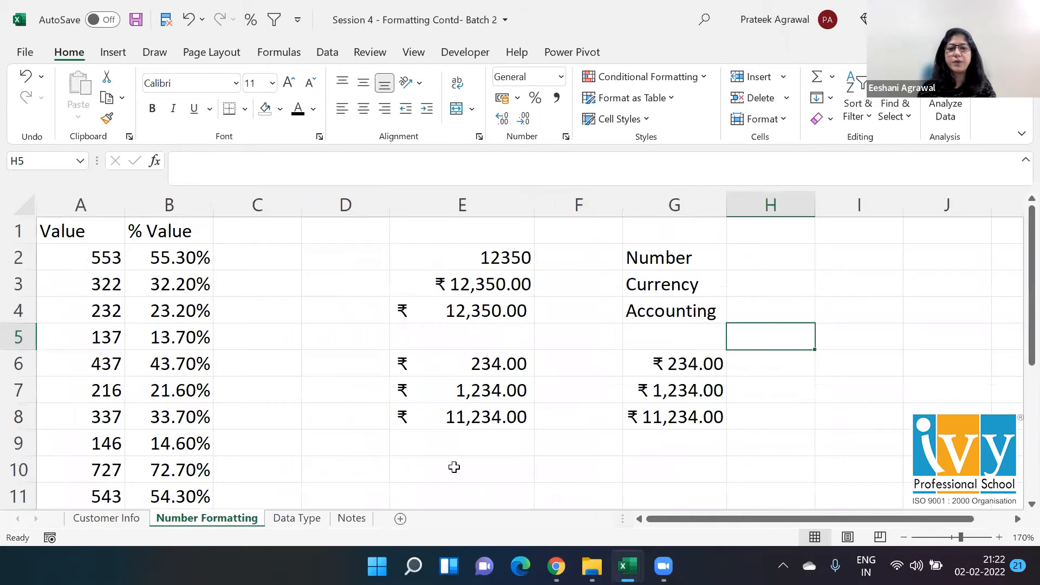
left_click(470, 461)
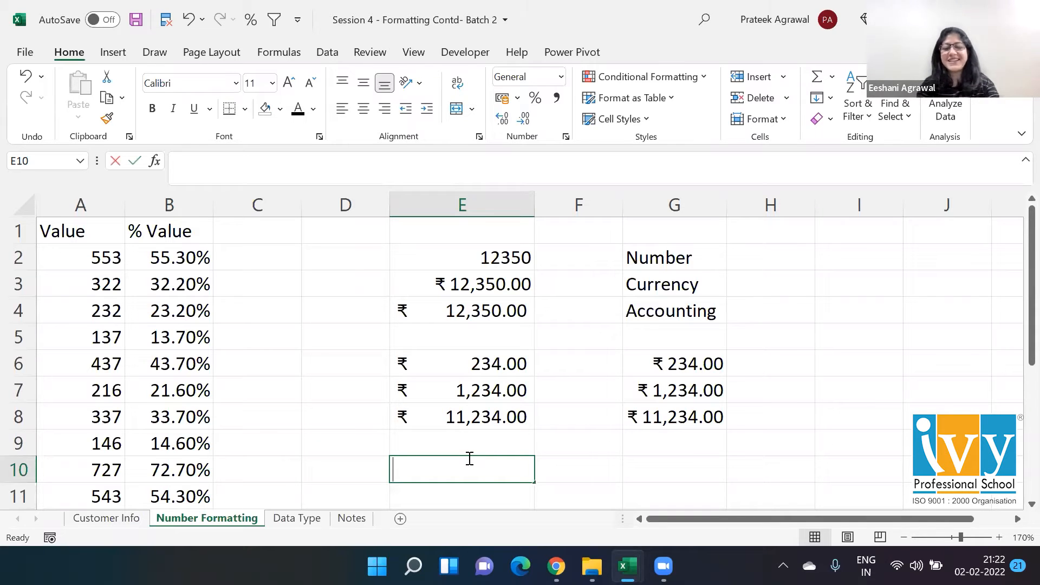
Step: Enter 2/2/2022 in E10 so it converts to the date 02-02-2022
type("2/2/2022")
key("Return")
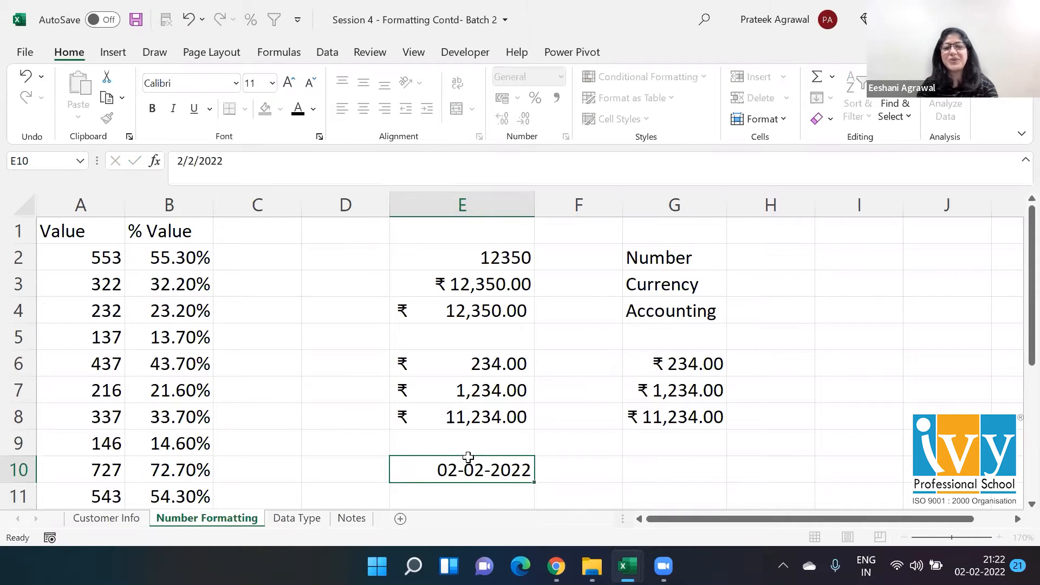
key("Up")
Step: Label G10 as dd/mm/yy and G11 as mm/dd/yy beside the date
key("Right")
key("Right")
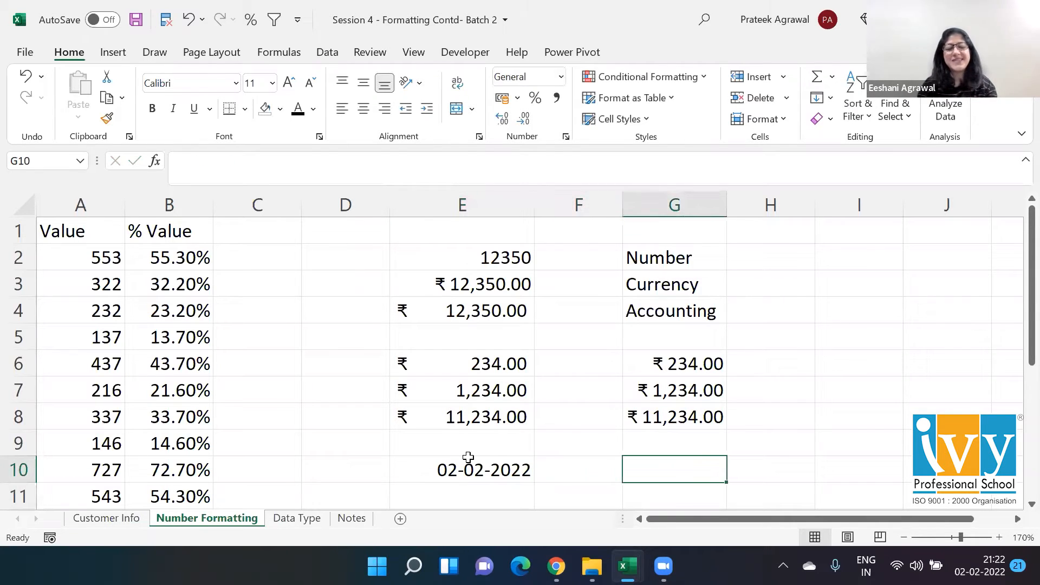
type("dd/mm")
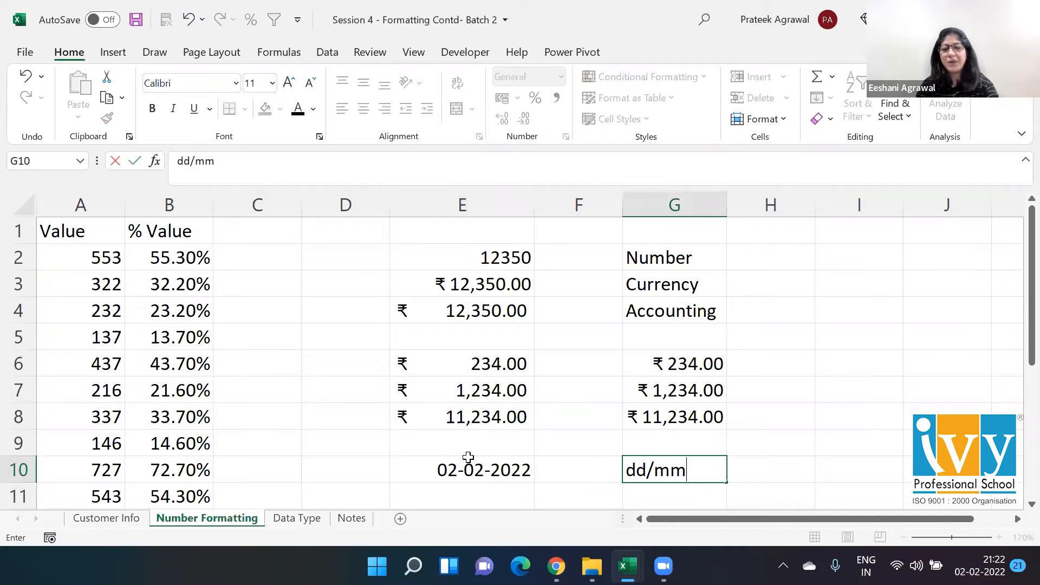
type("/yy")
key("Return")
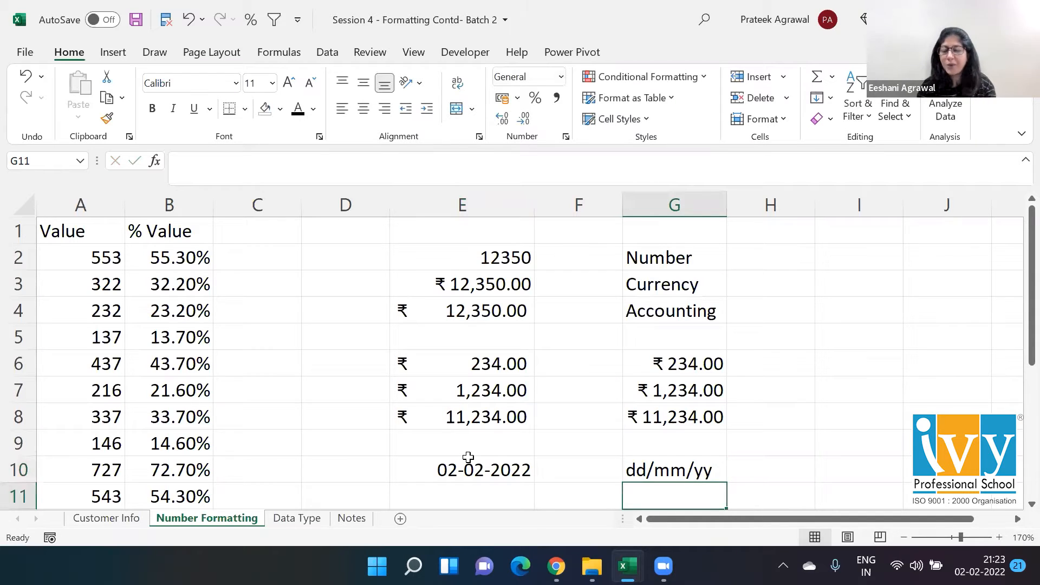
key("Up")
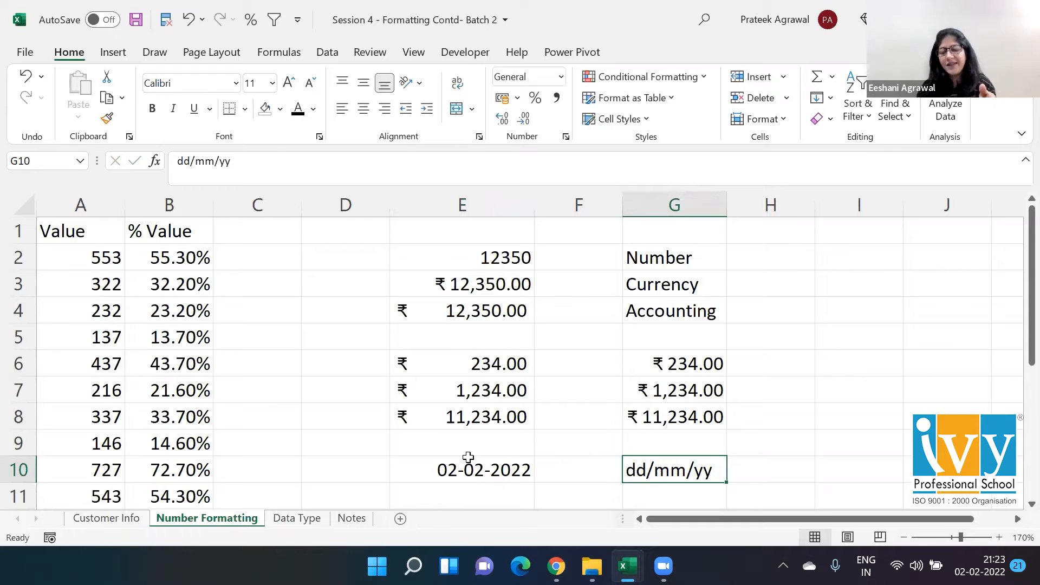
key("Down")
type("mm/dd")
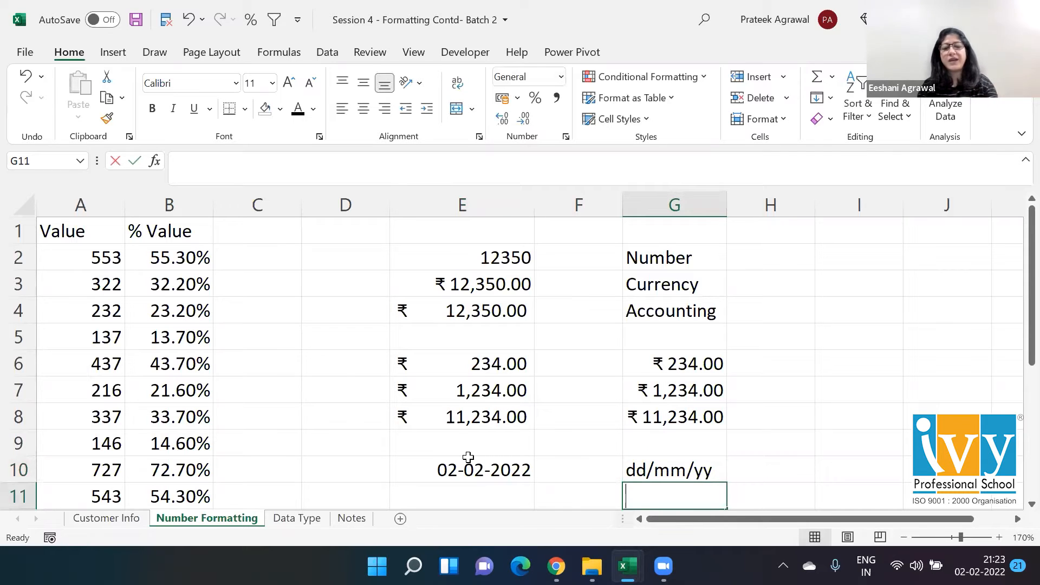
type("/yy")
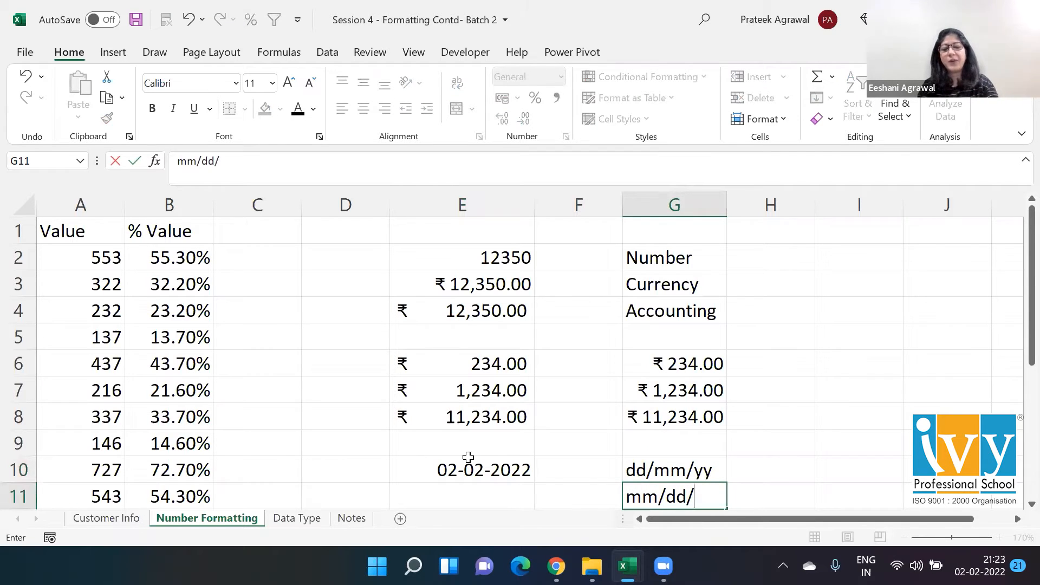
key("Return")
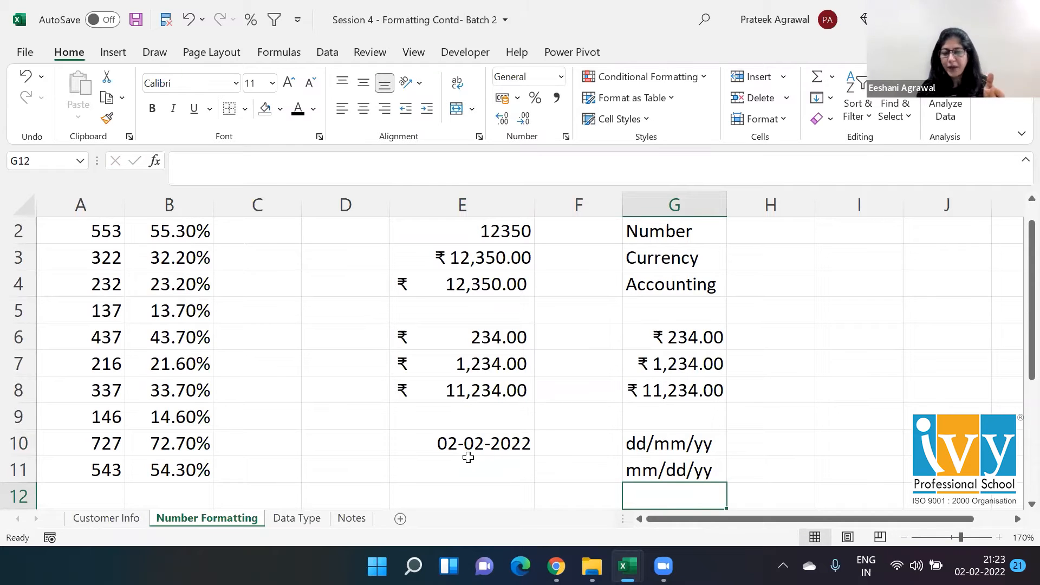
key("Left")
key("Left")
key("Up")
key("Up")
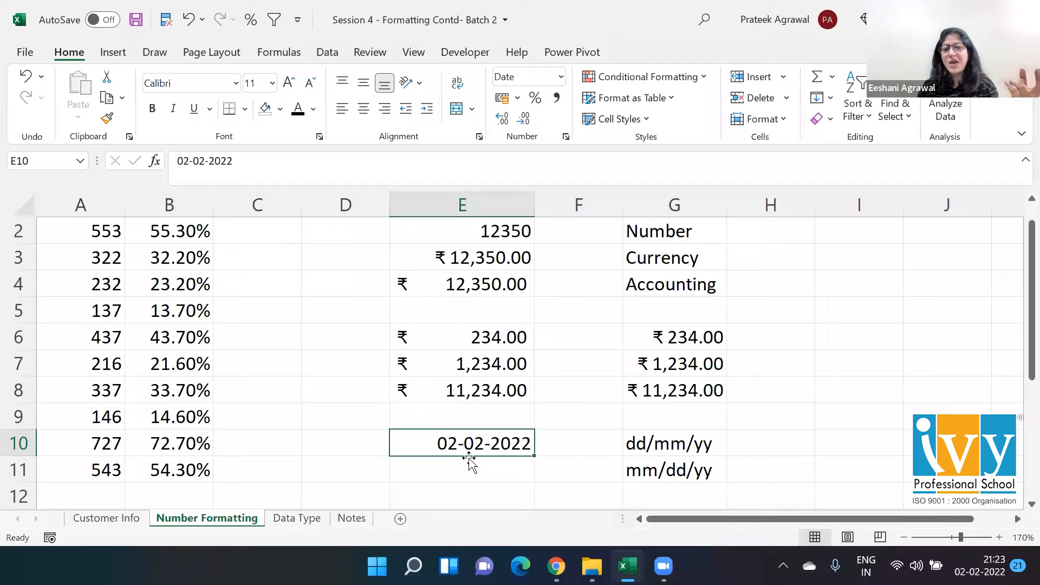
key("Down")
key("Down")
key("Down")
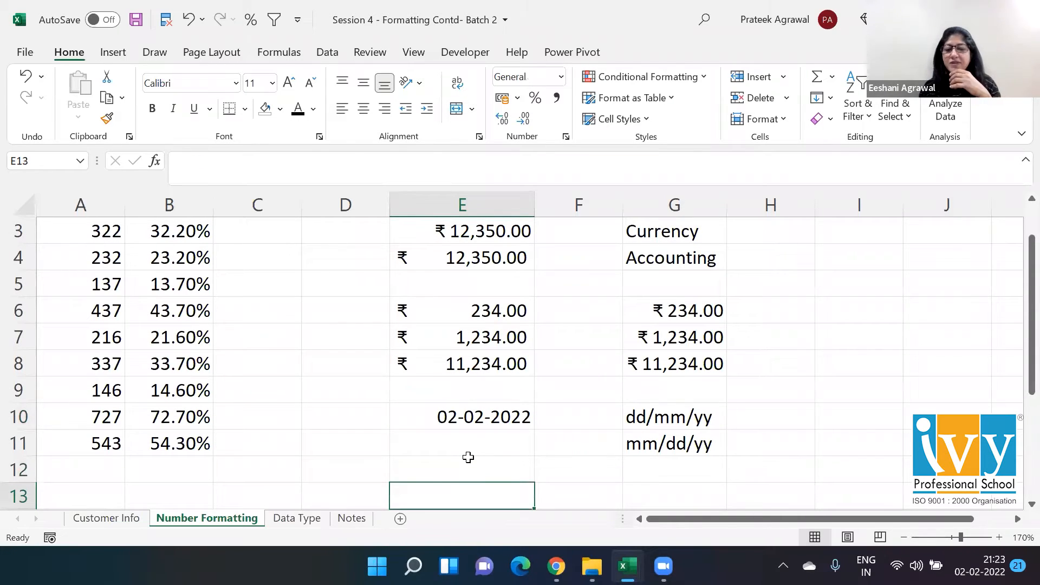
Step: Enter 31/1/2022 in E13, which converts to the date 31-01-2022
type("31")
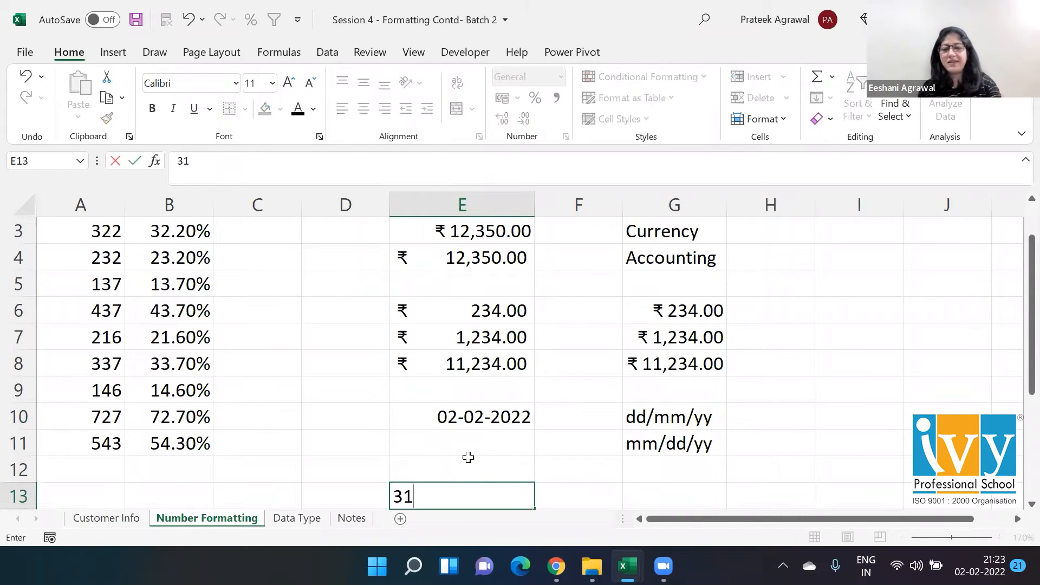
key("Escape")
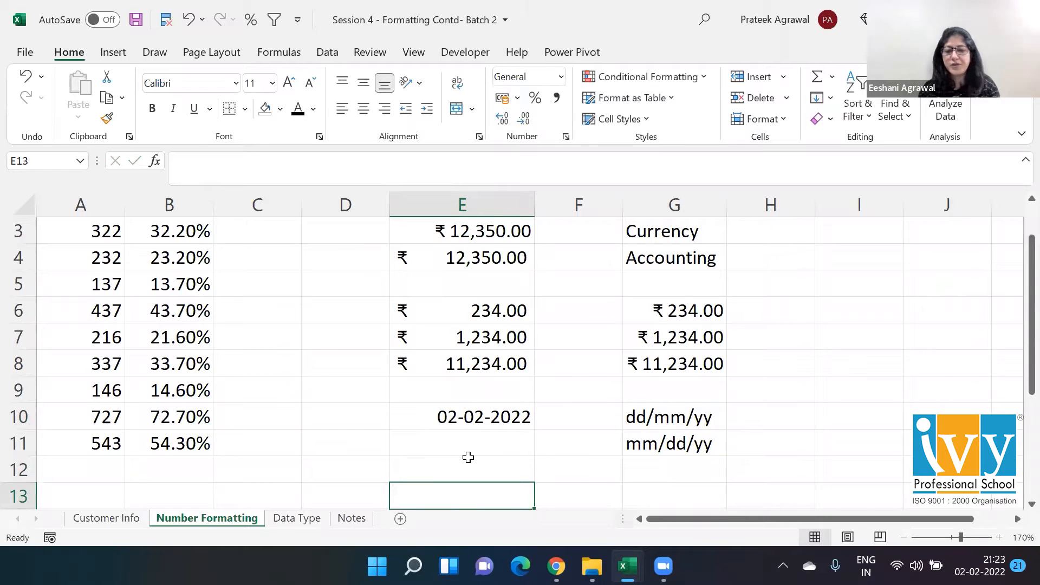
scroll(468, 457, "down", 1)
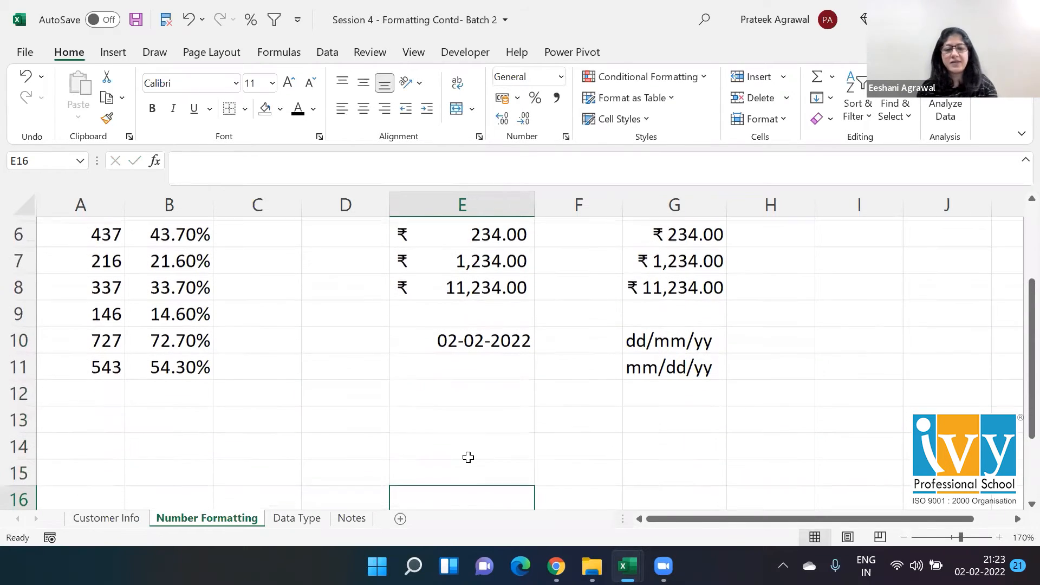
type("31/")
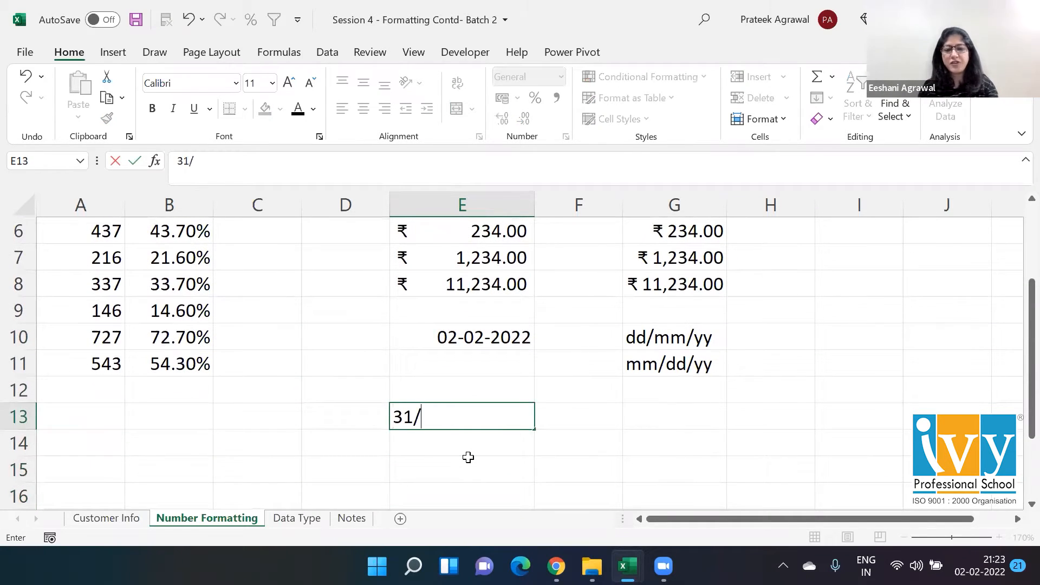
type("1/2022")
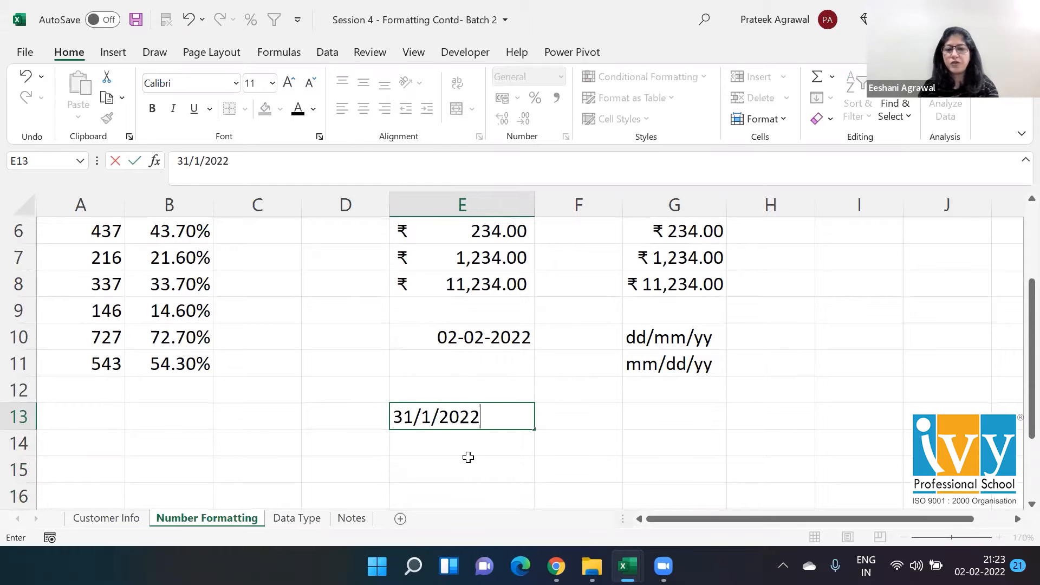
key("Return")
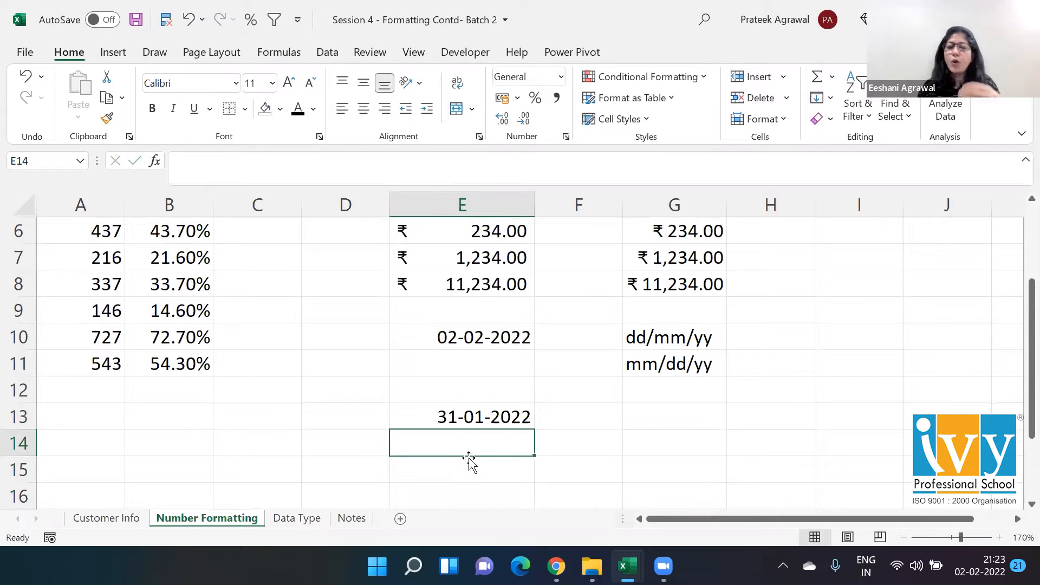
key("Up")
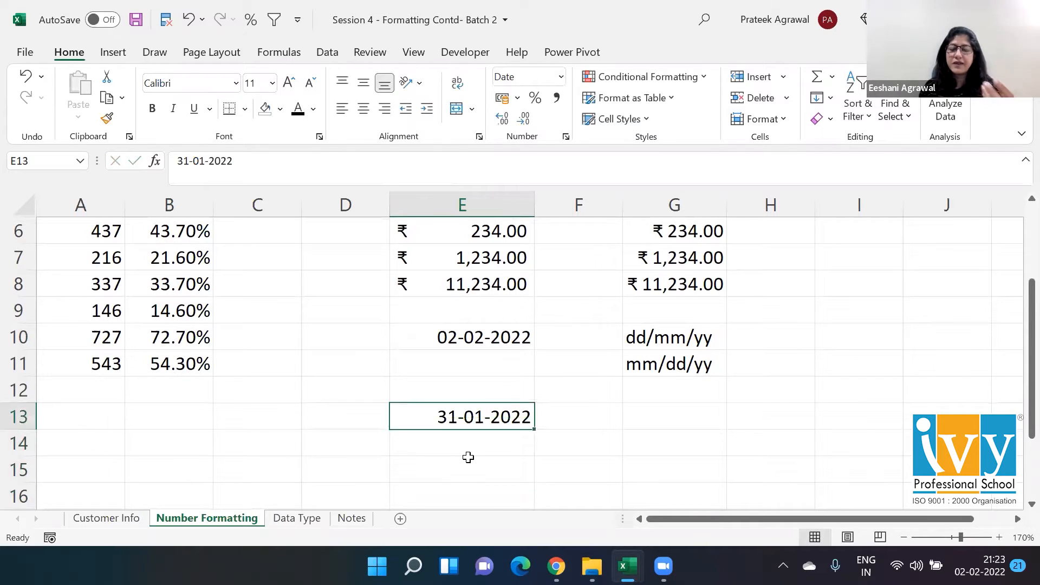
Step: Add the note '/ or -' in G13 next to the E13 date
key("Right")
key("Right")
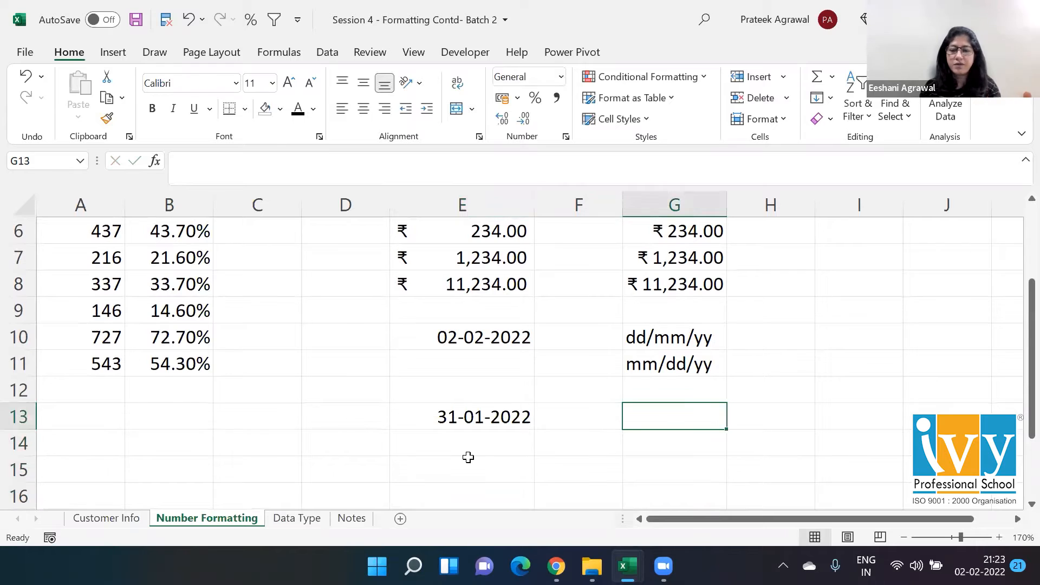
type("'/ o")
type("r -")
key("Return")
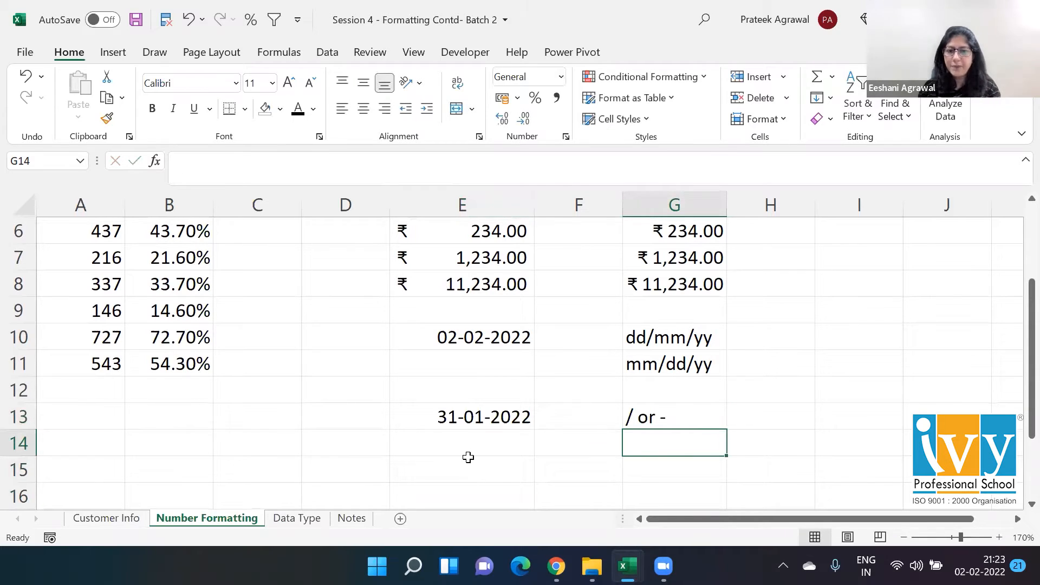
key("Left")
key("Left")
key("Up")
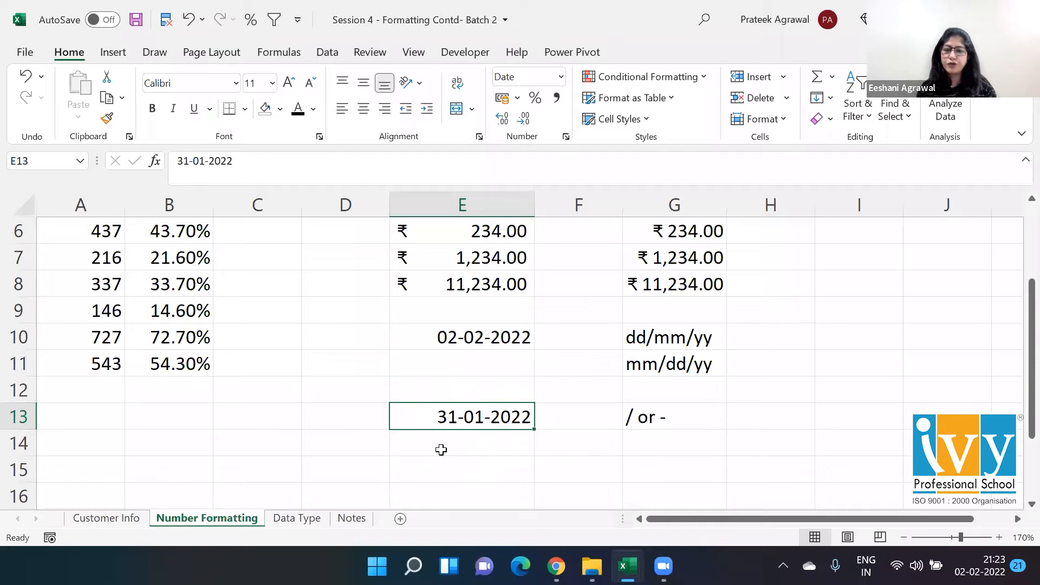
left_click(266, 416)
Step: Label C13 as dd/mm/yy
double_click(267, 414)
type("dd/mm/yy")
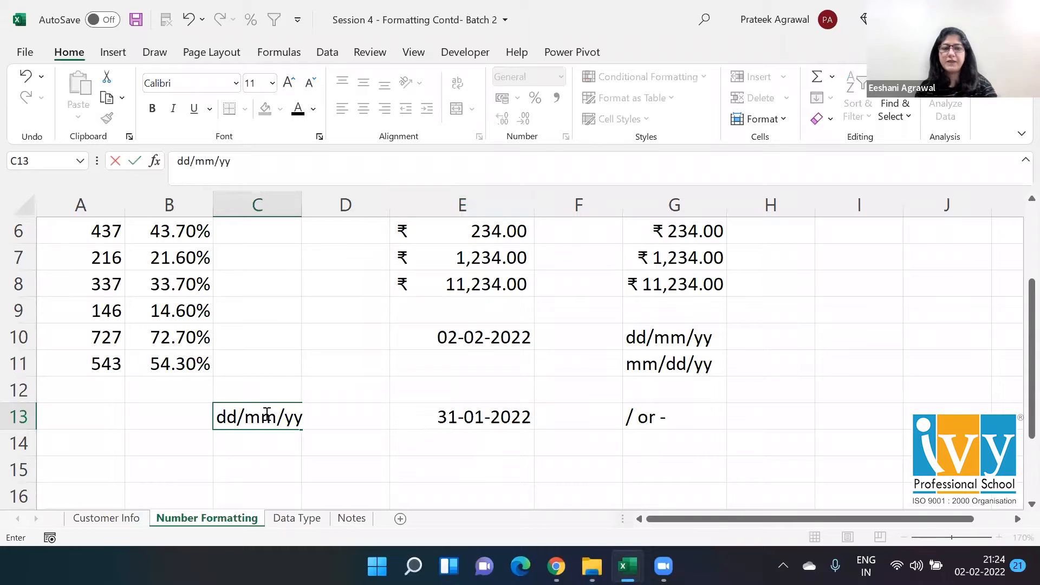
key("Return")
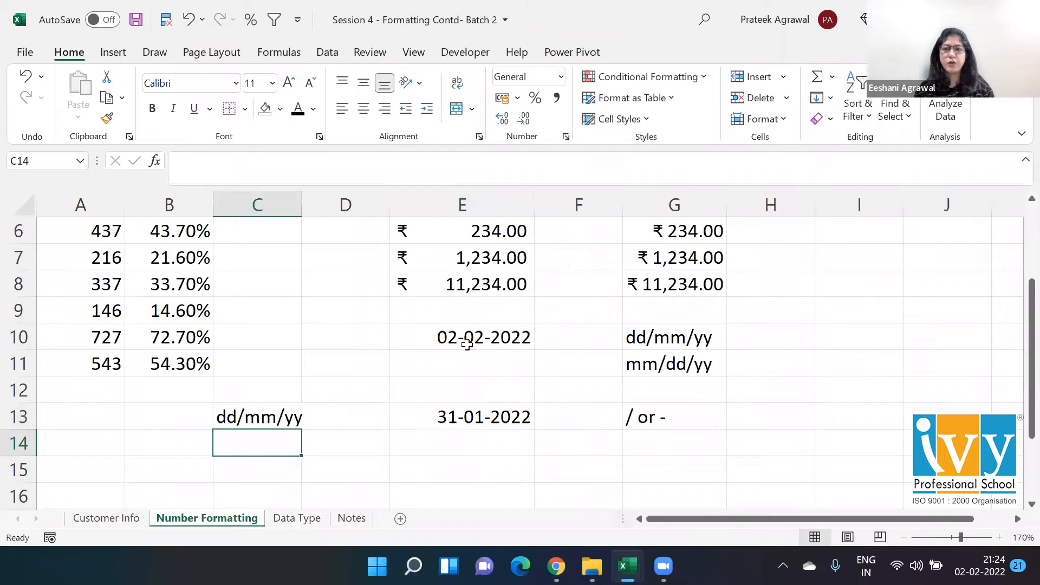
Step: Enter a trial date 5/4/2022 in E14, then delete it again
left_click(510, 433)
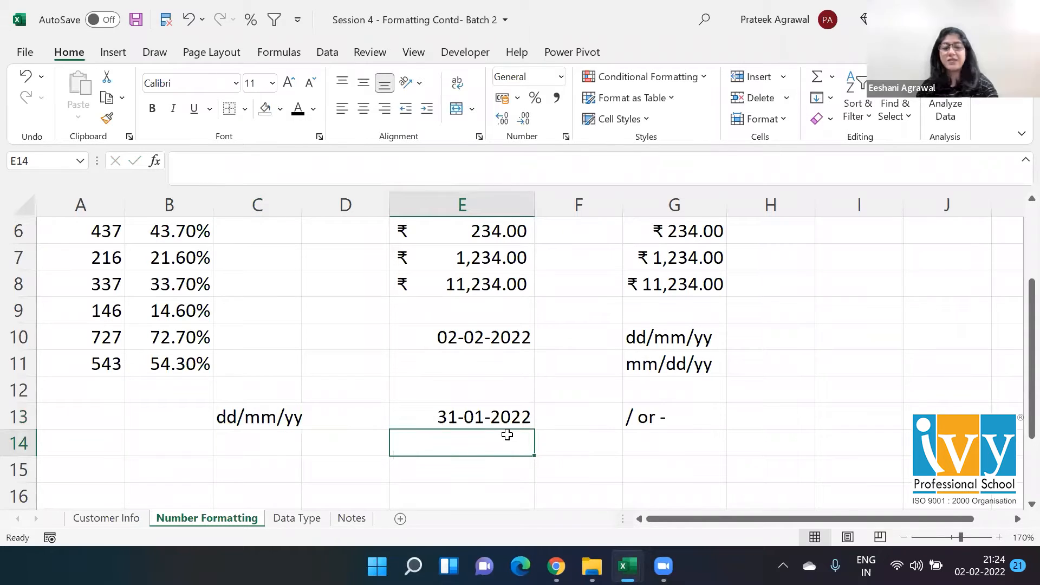
type("5/4/2022")
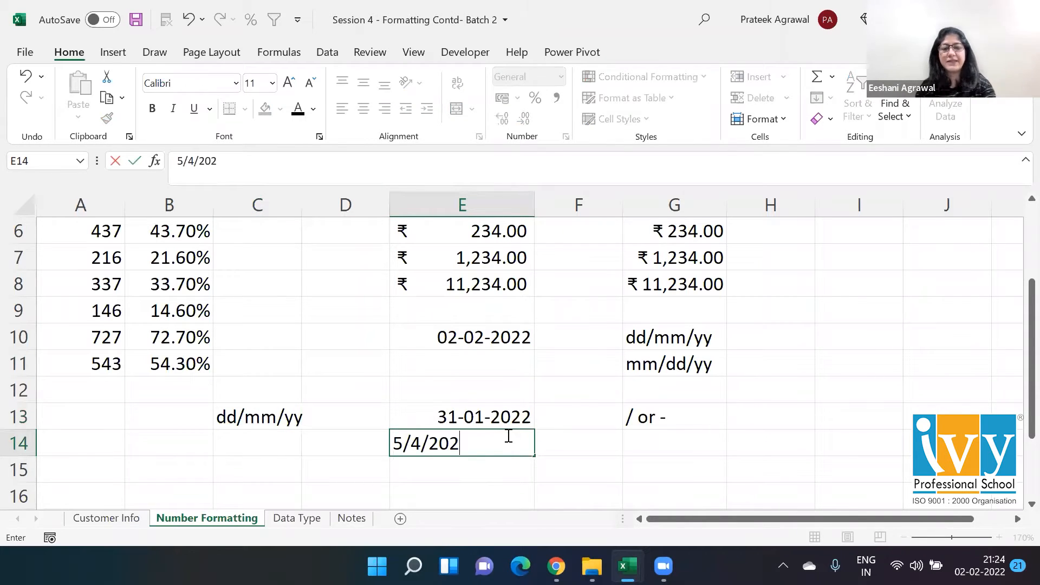
key("ctrl+Return")
key("Return")
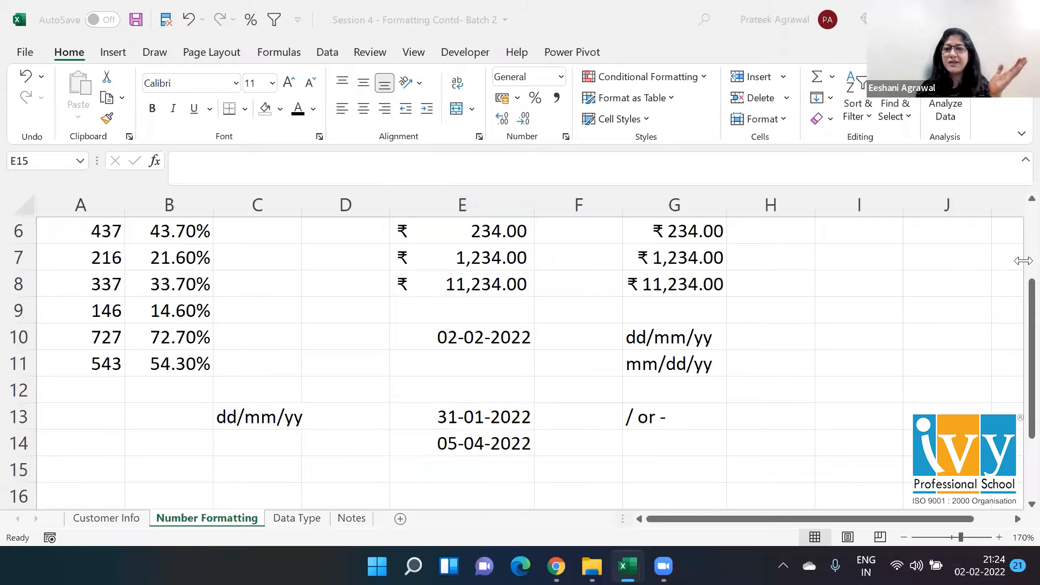
left_click(467, 459)
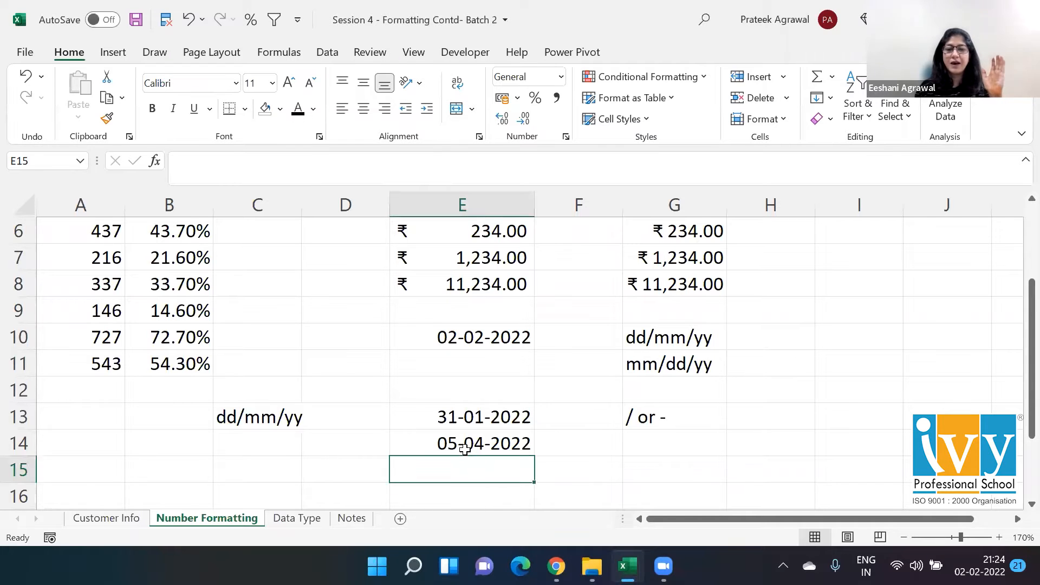
left_click(459, 442)
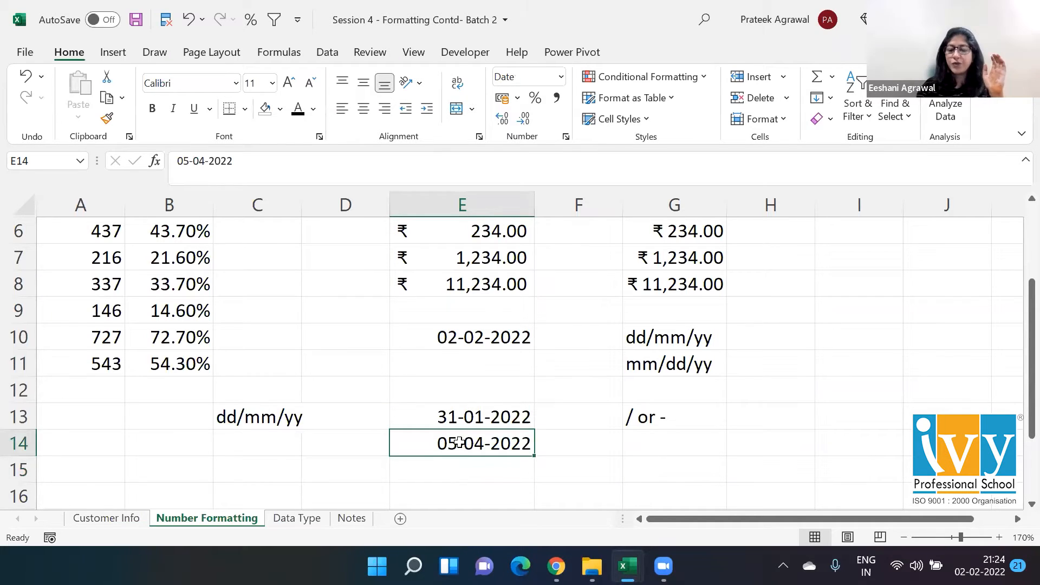
key("Delete")
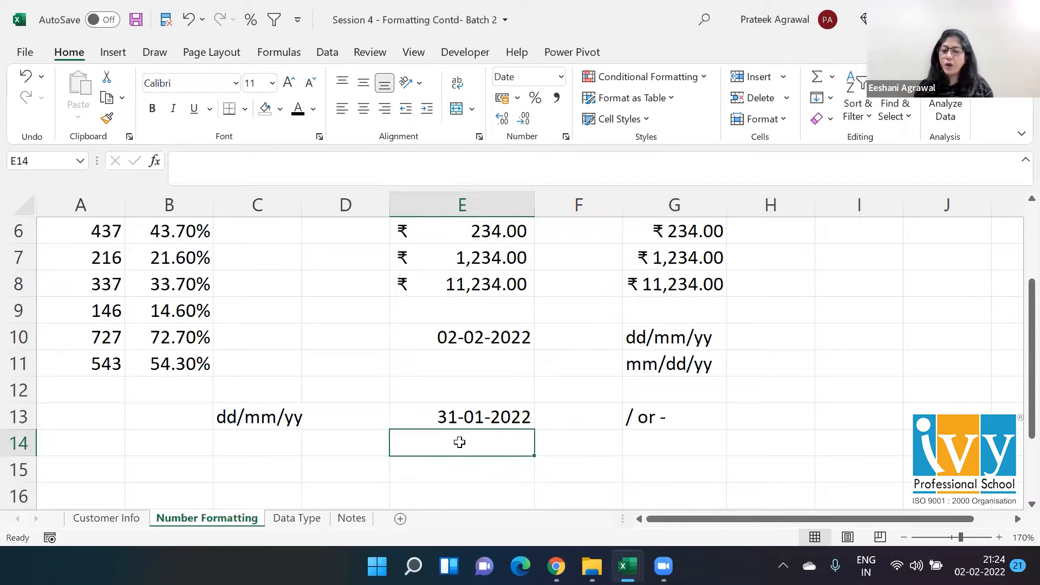
key("Up")
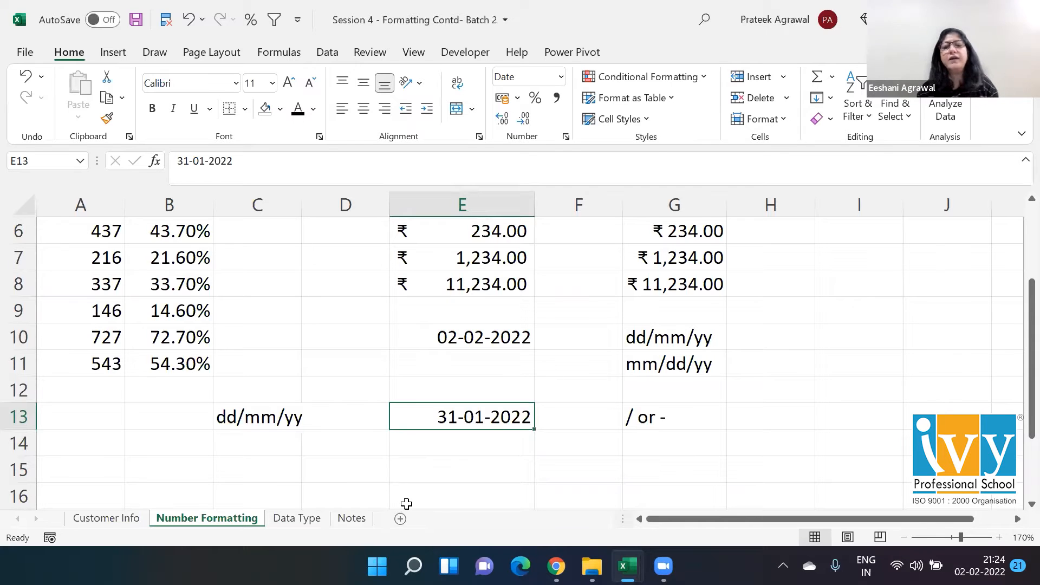
Step: Set E13 to the long *14 March 2012 date type, showing 31 January 2022
left_click(566, 137)
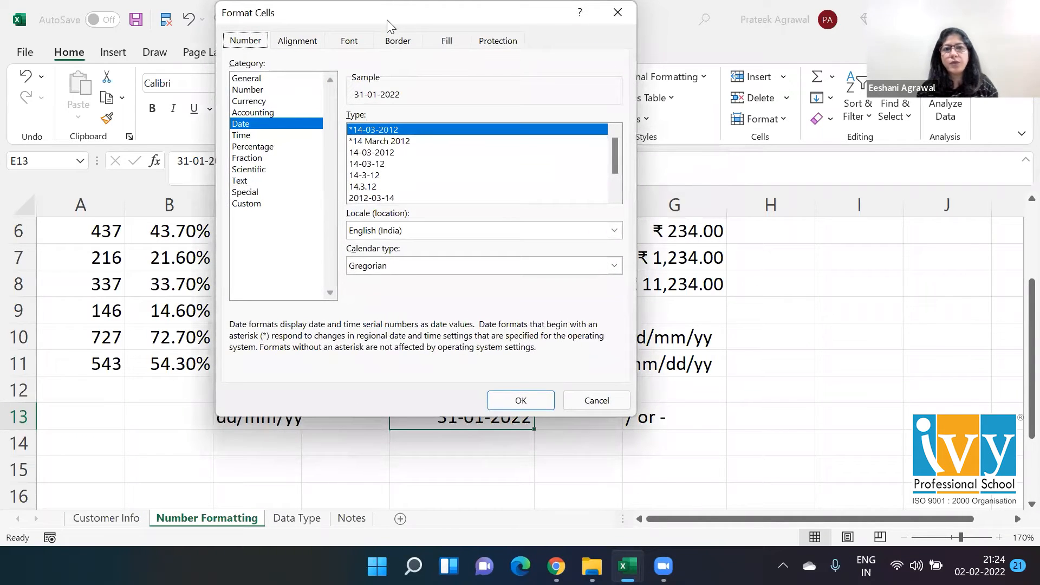
left_click_drag(374, 16, 143, 24)
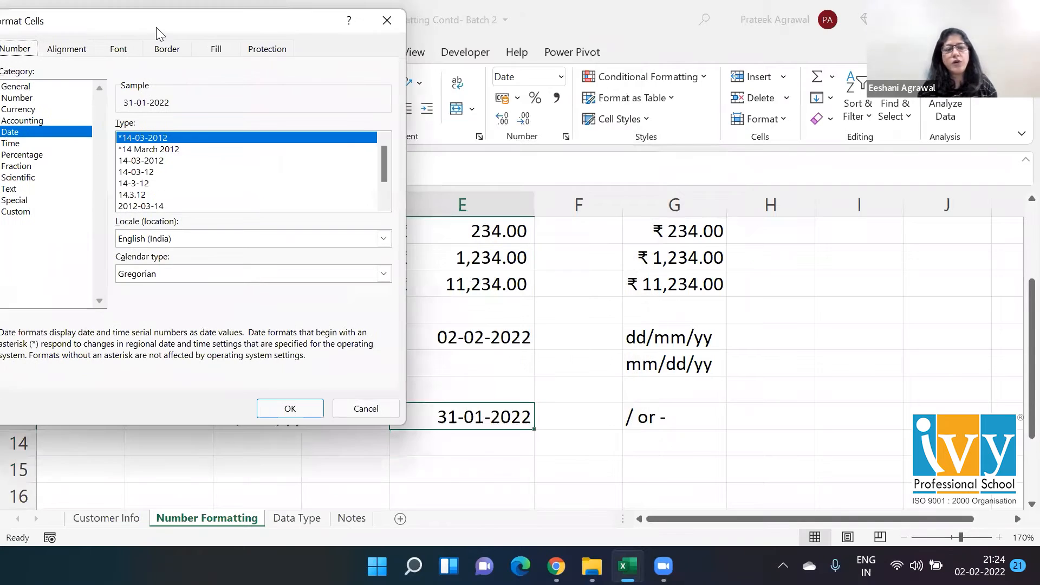
left_click(152, 150)
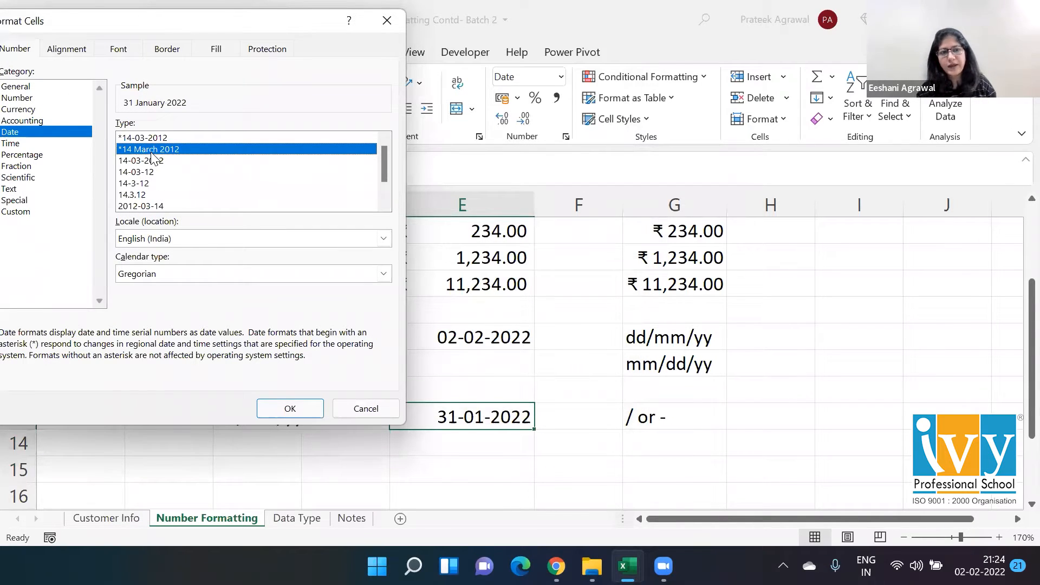
left_click(290, 409)
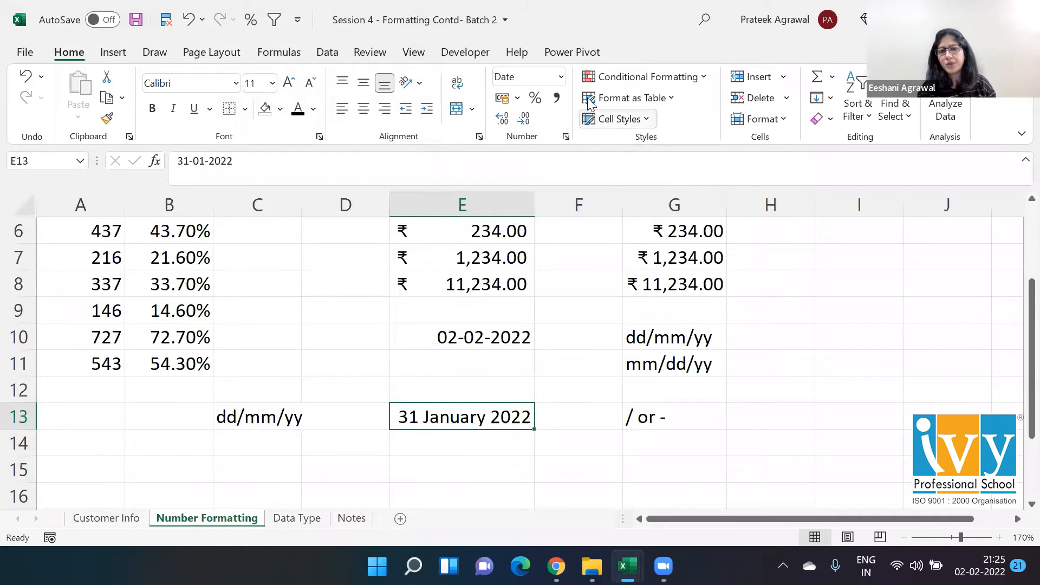
Step: Preview several Date types for E13, settling on the dashed day-month-year style
left_click(566, 137)
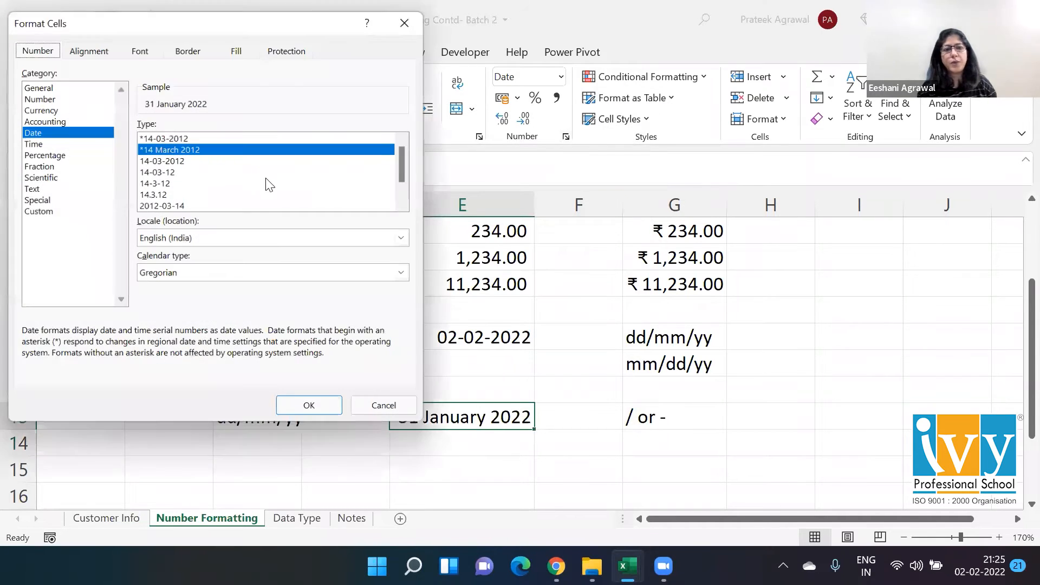
left_click(160, 194)
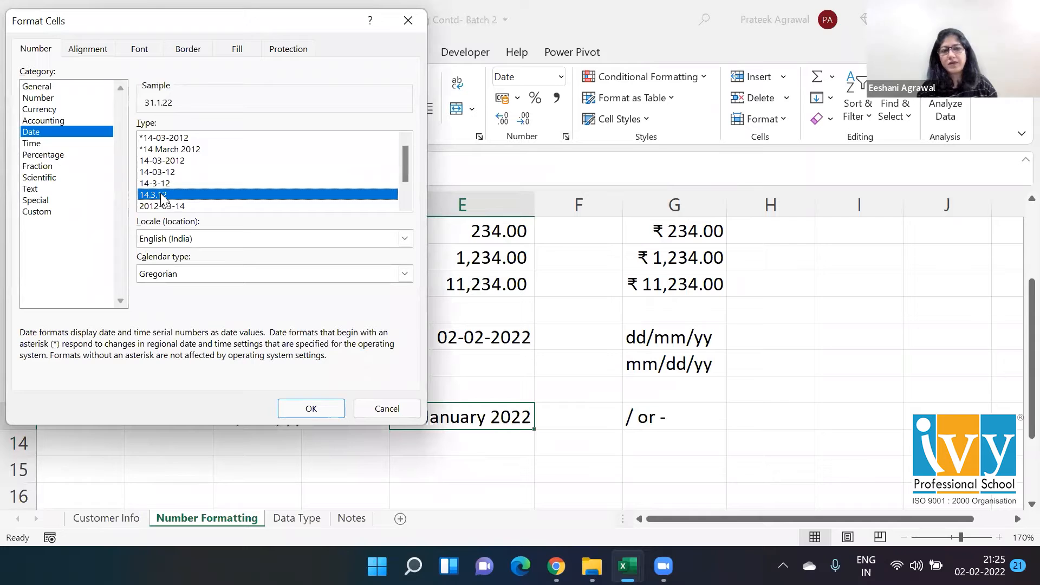
left_click(178, 206)
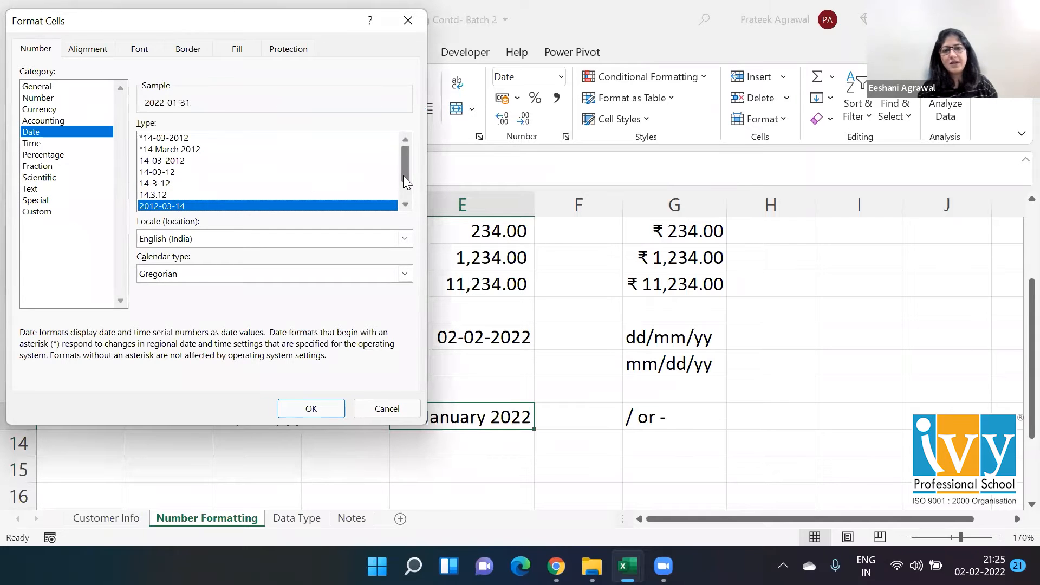
scroll(403, 175, "down", 1)
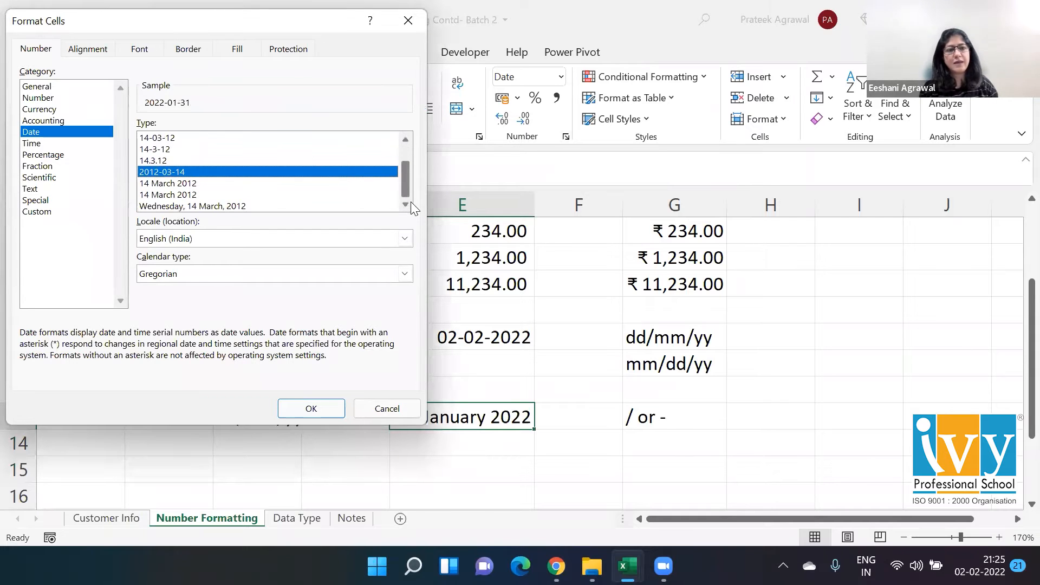
left_click(199, 208)
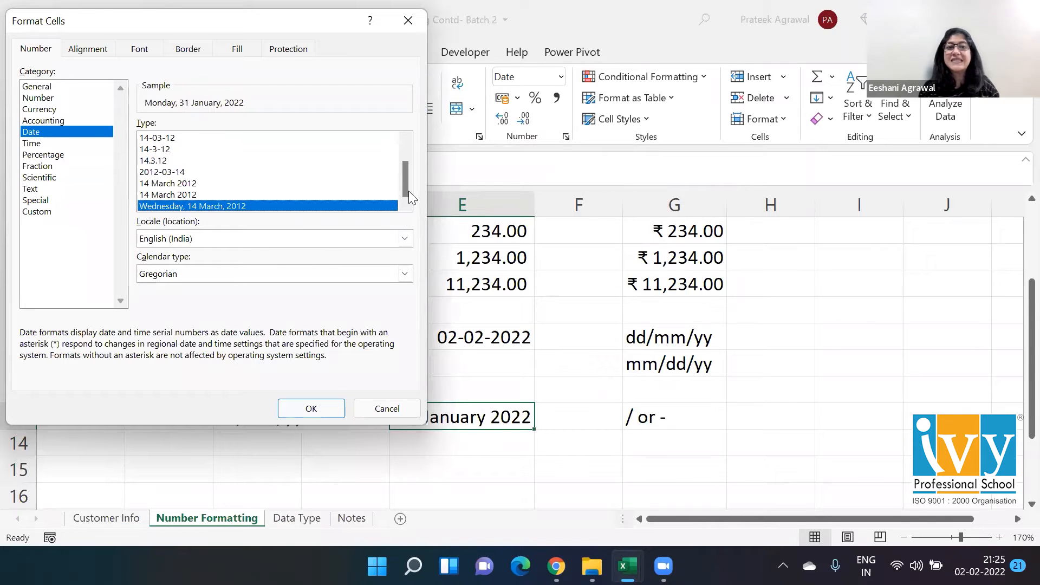
scroll(404, 189, "up", 1)
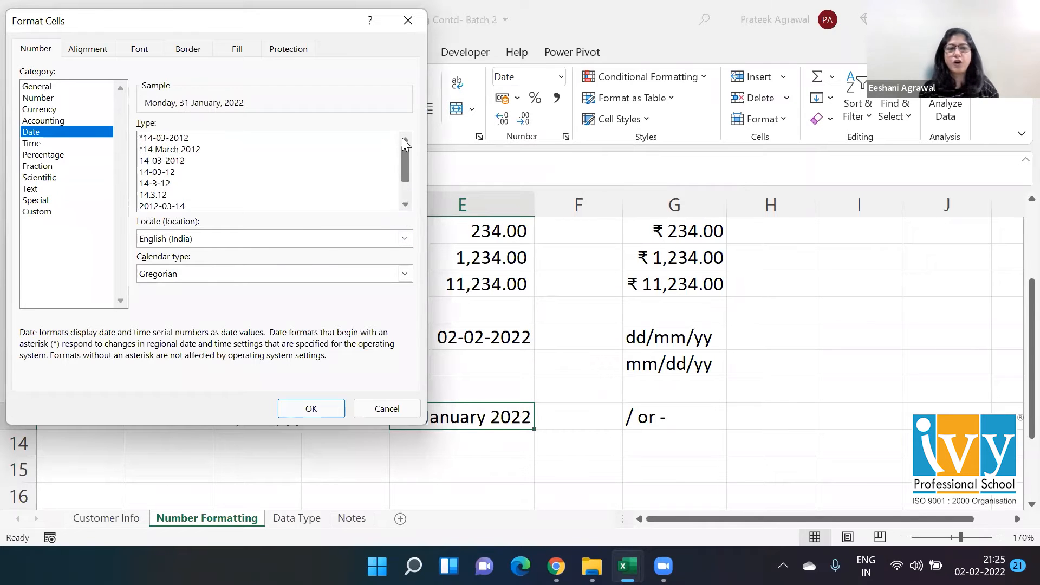
left_click(164, 161)
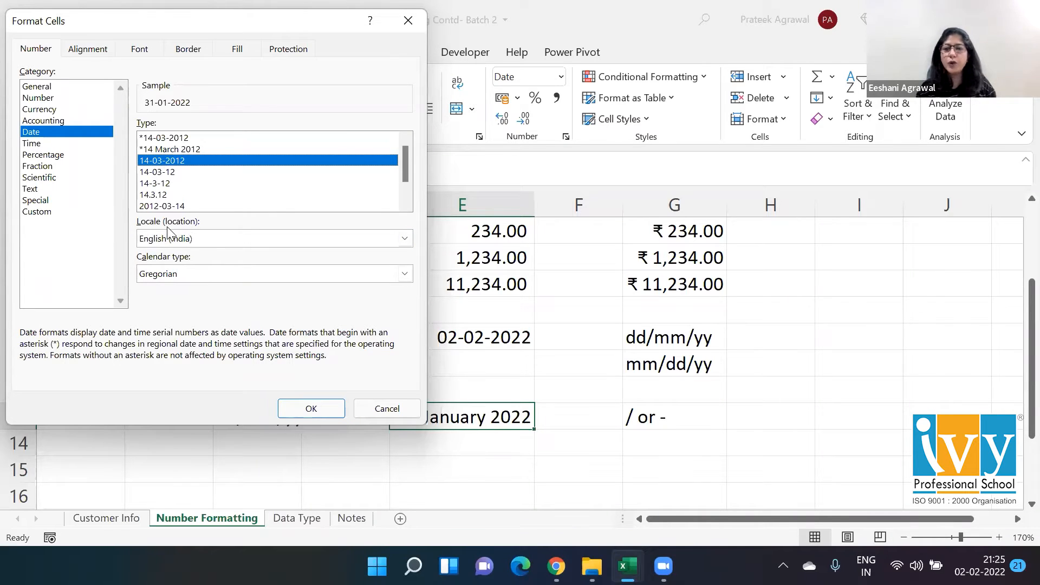
Step: Switch the date locale to English (United States) and apply 3-14-12, showing 1-31-22
left_click(194, 238)
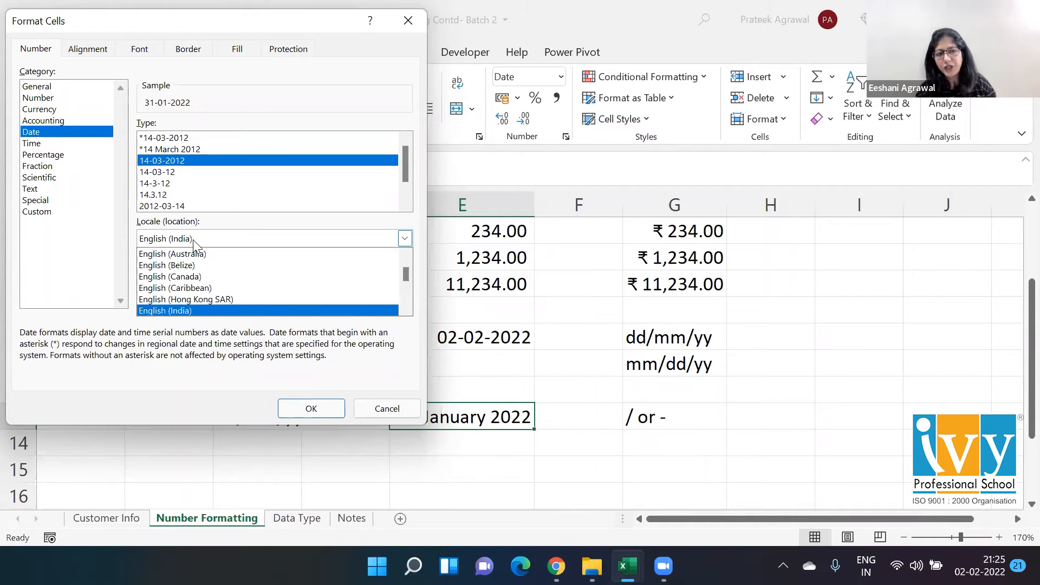
key("Down")
key("Down")
key("Down")
key("Down")
key("Down")
key("Down")
key("Down")
key("Down")
key("Down")
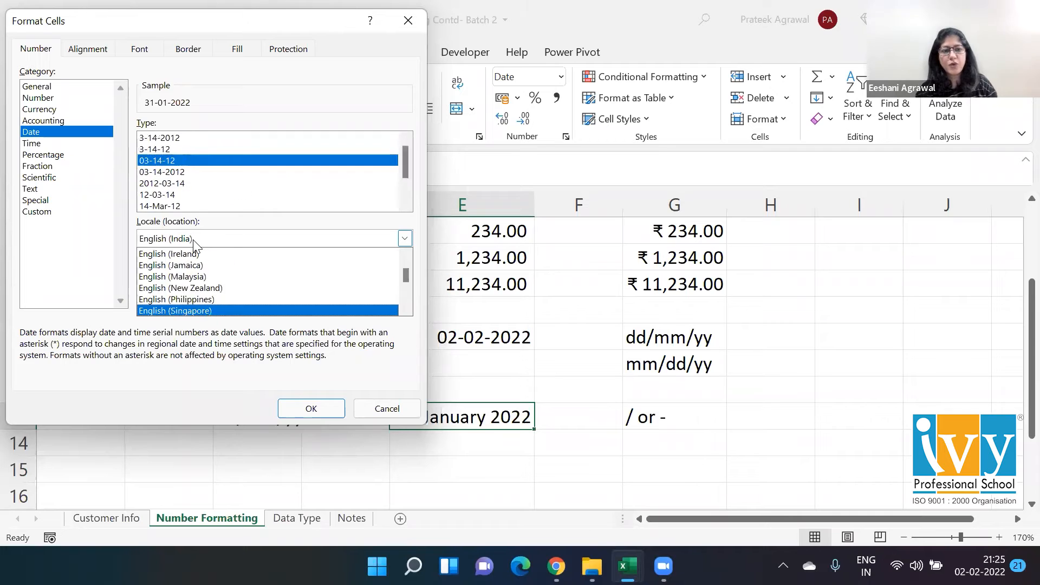
key("Down")
key("Return")
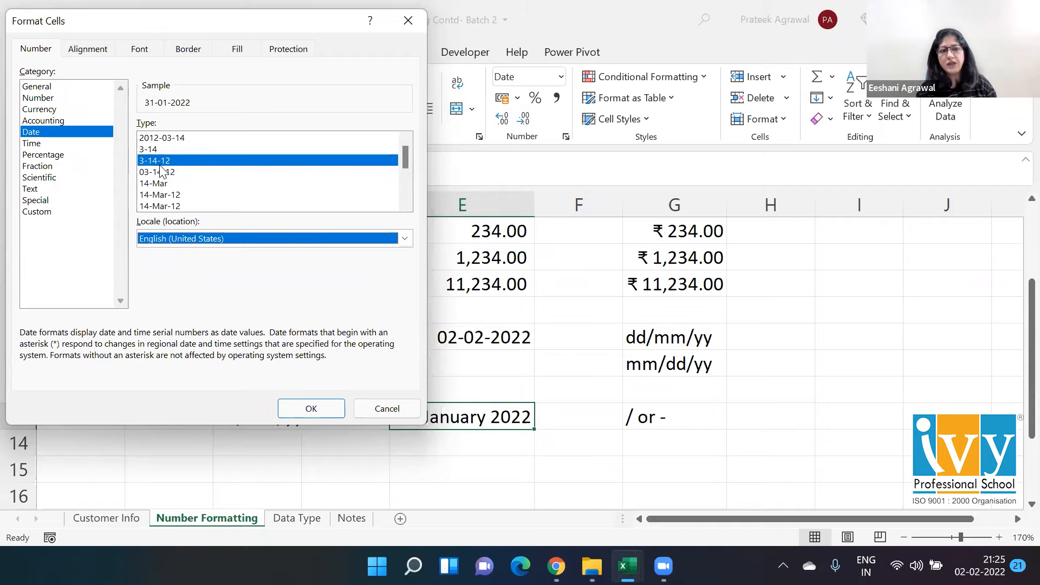
left_click(306, 409)
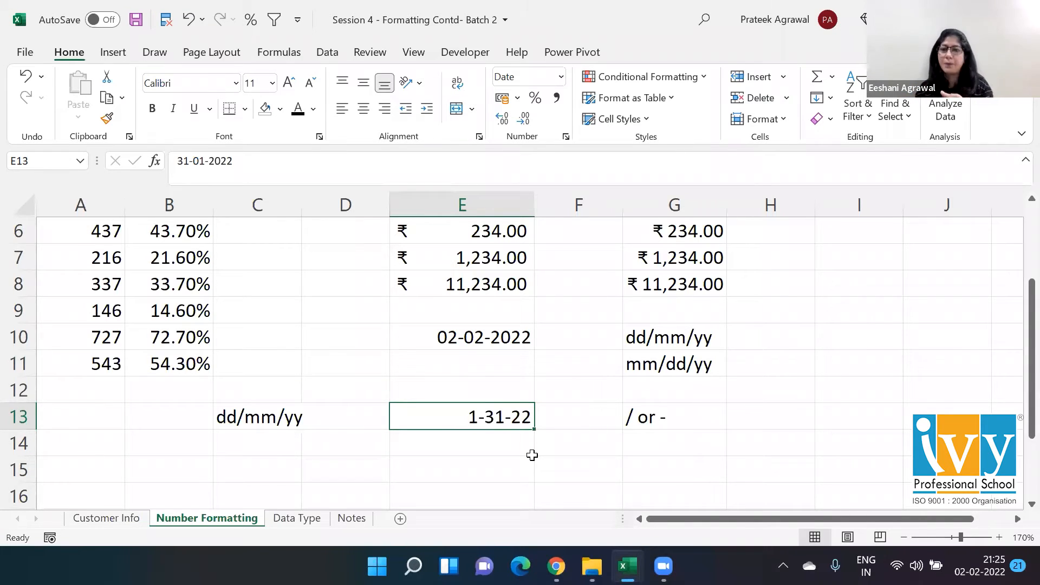
left_click(202, 181)
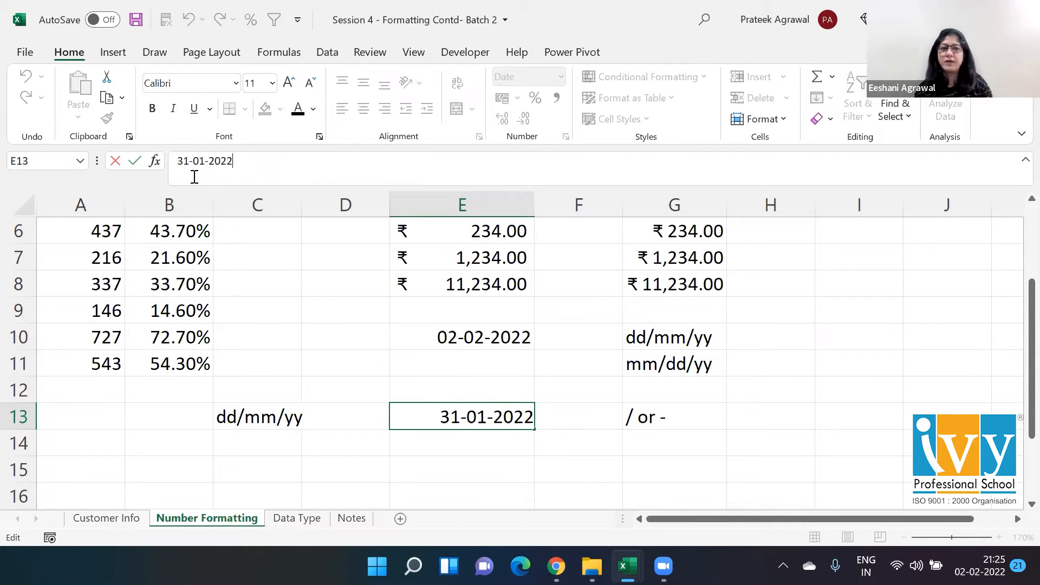
key("Return")
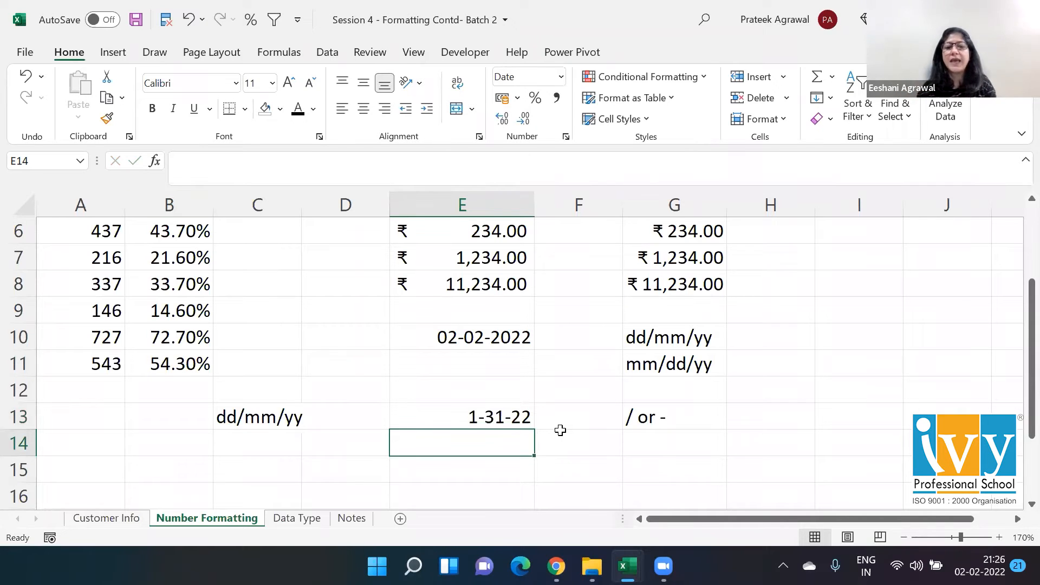
key("Left")
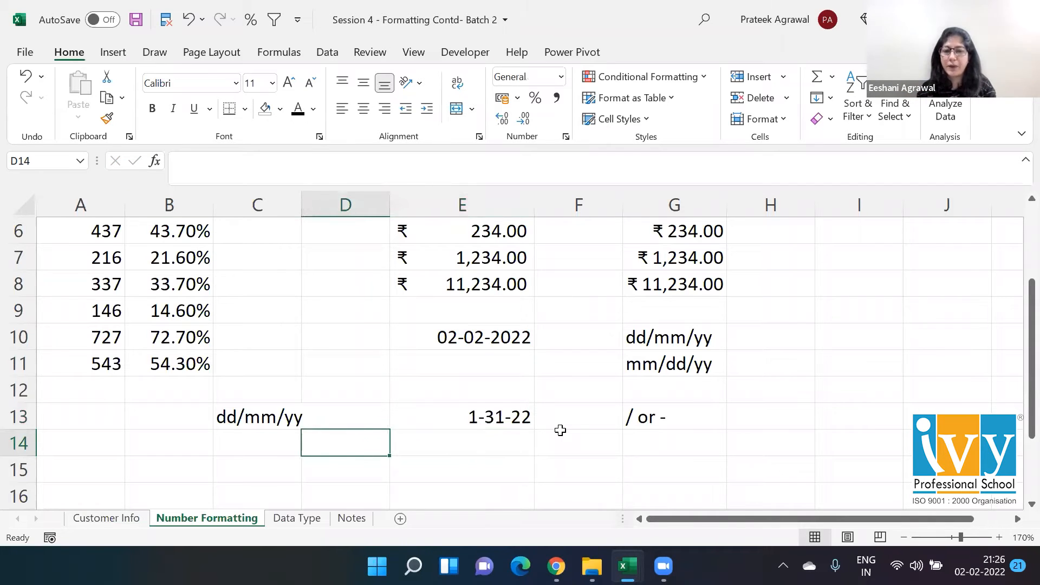
left_click(505, 230)
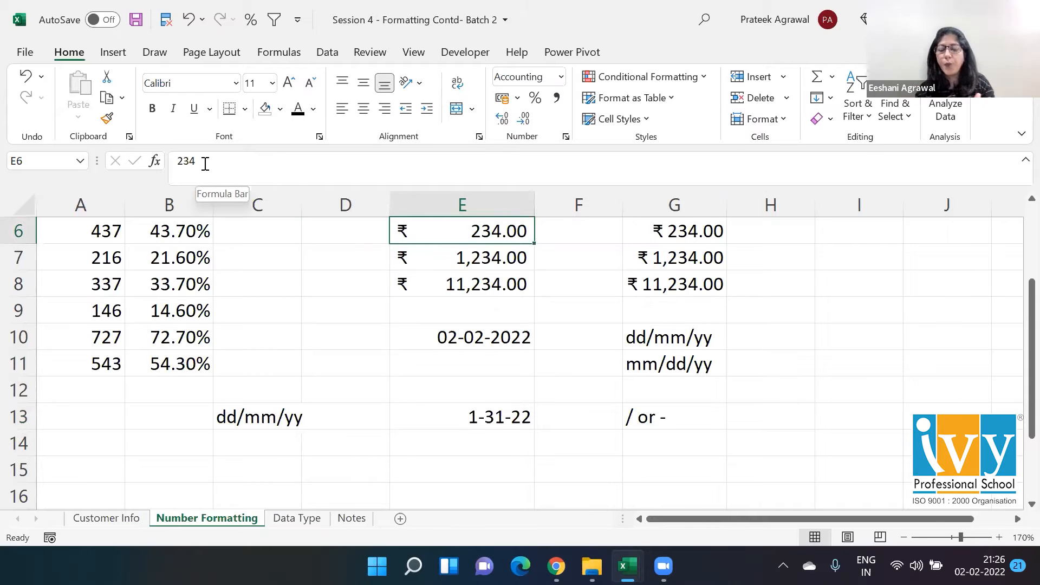
key("Down")
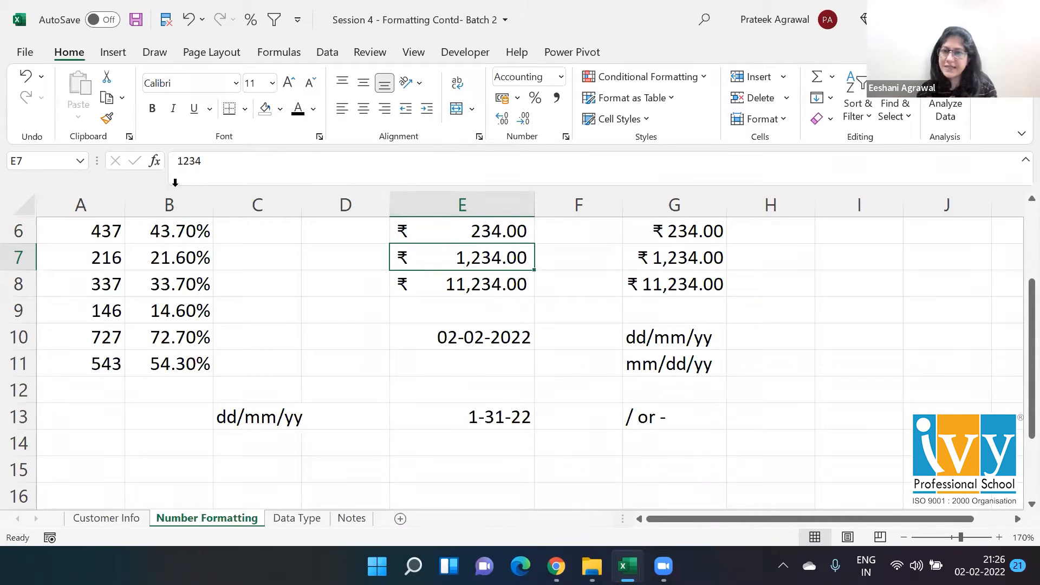
left_click(476, 416)
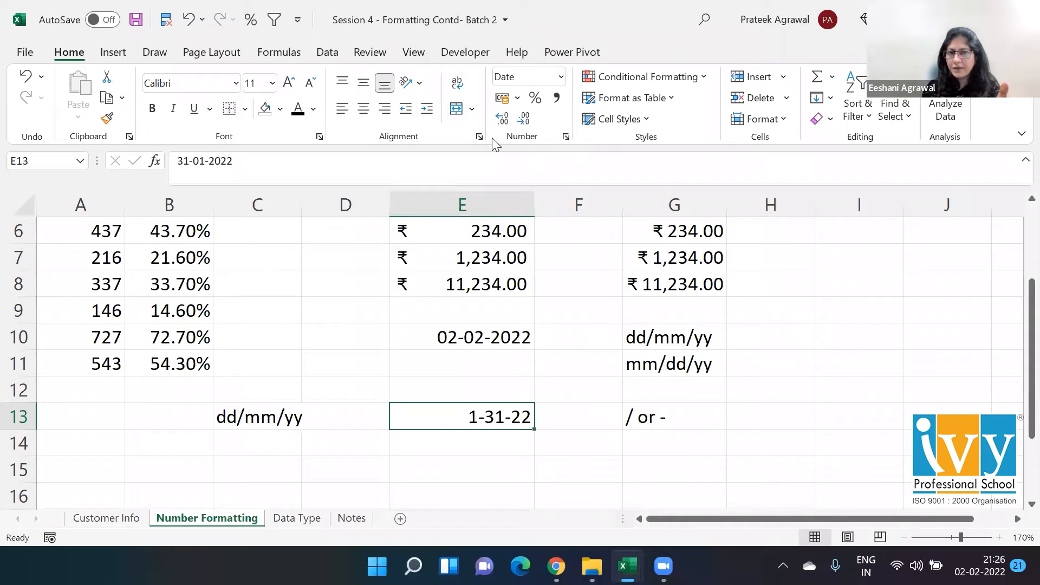
Step: Apply the March 14, 2012 Date type to E13 so it reads January 31, 2022
left_click(566, 137)
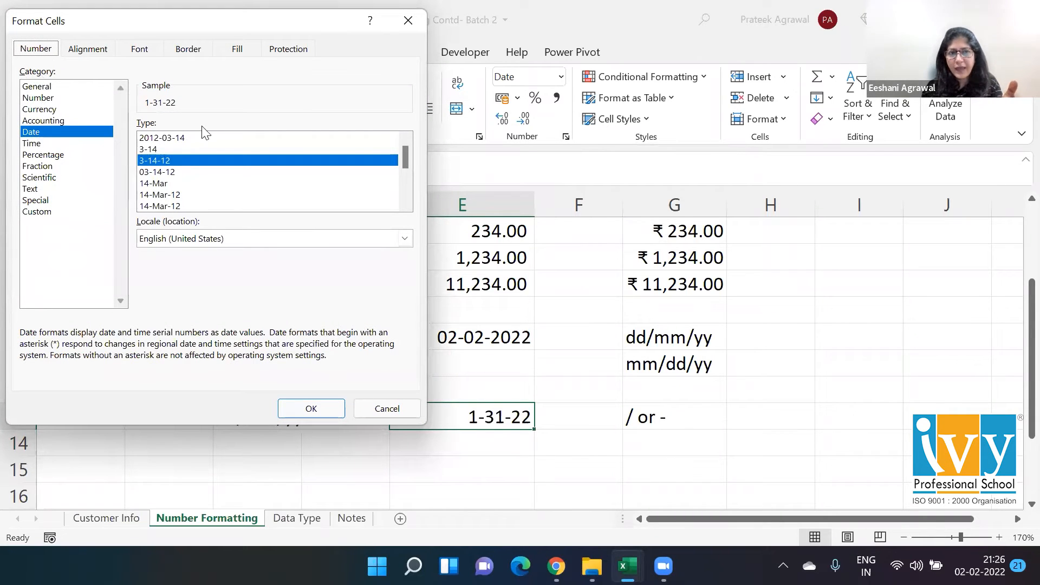
mouse_move(406, 157)
left_mouse_down()
mouse_move(412, 200)
mouse_move(411, 157)
mouse_move(410, 172)
left_mouse_up()
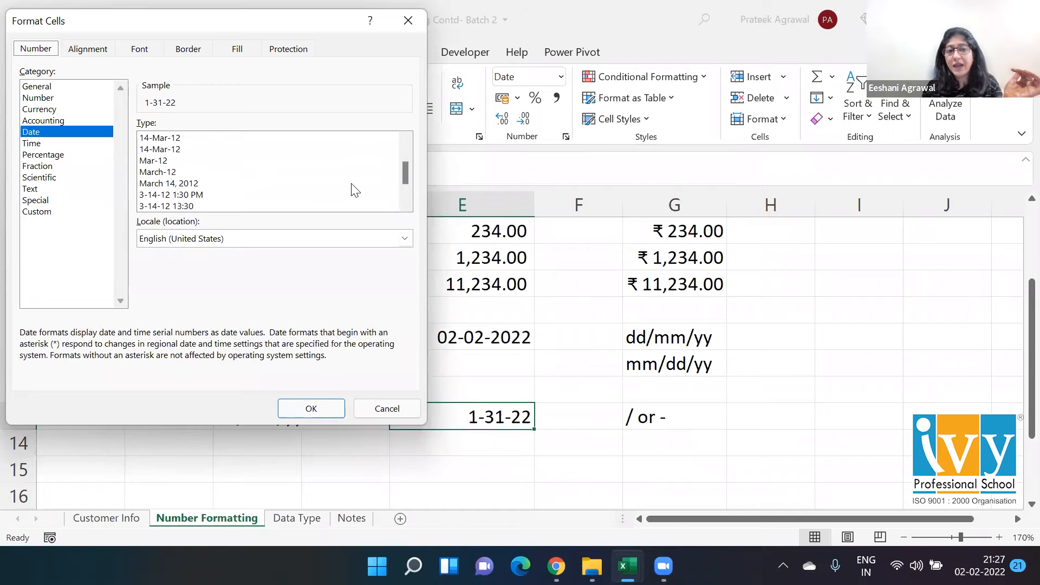
left_click_drag(404, 176, 407, 149)
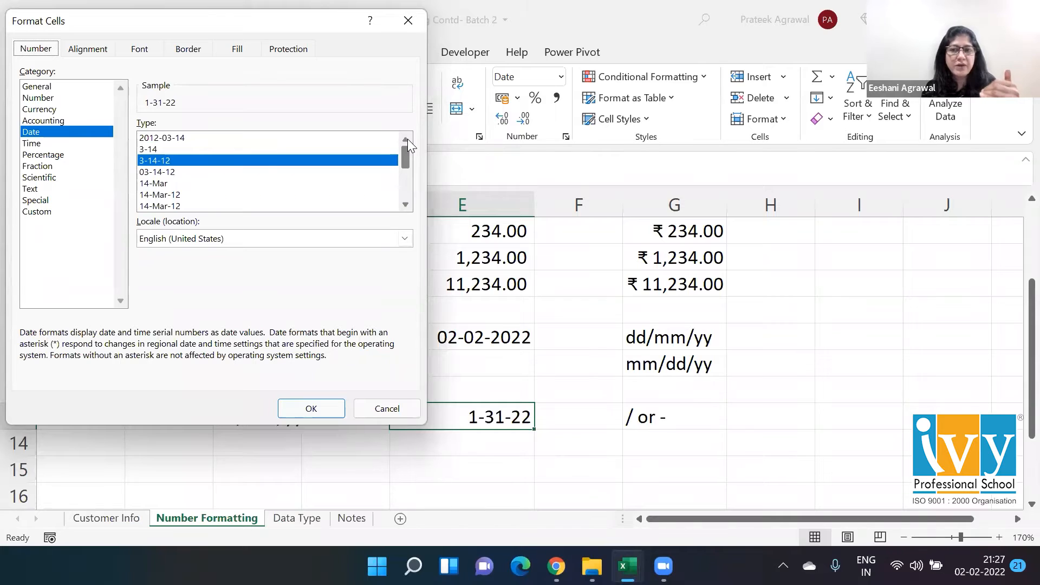
left_click_drag(405, 148, 405, 173)
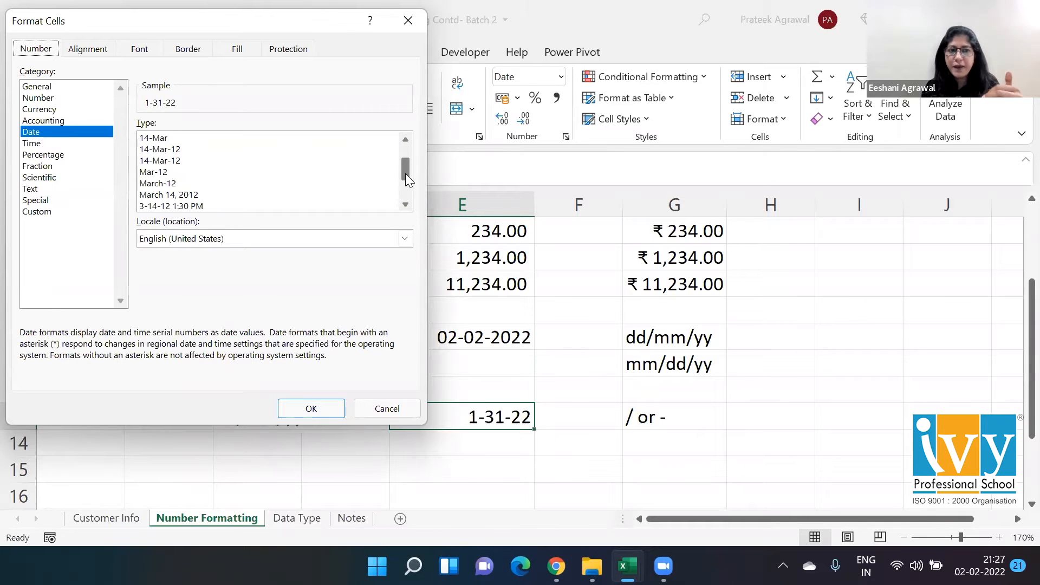
left_click(187, 184)
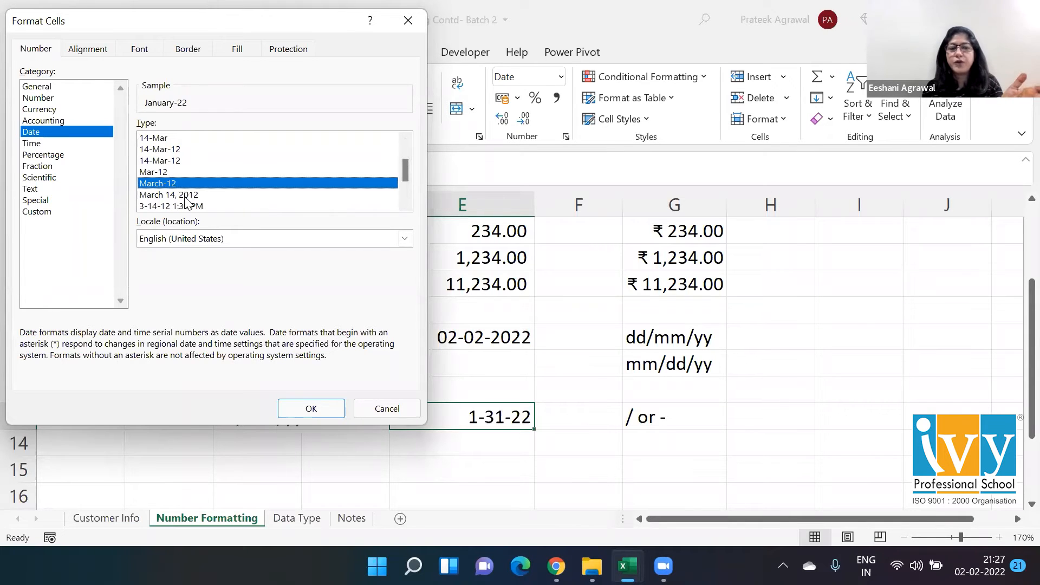
left_click(185, 198)
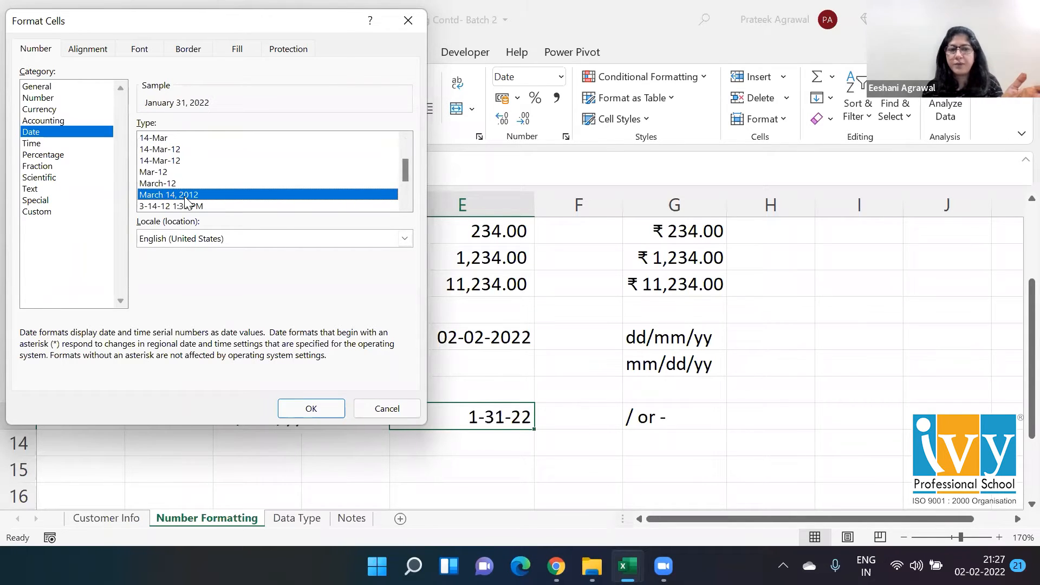
left_click(307, 409)
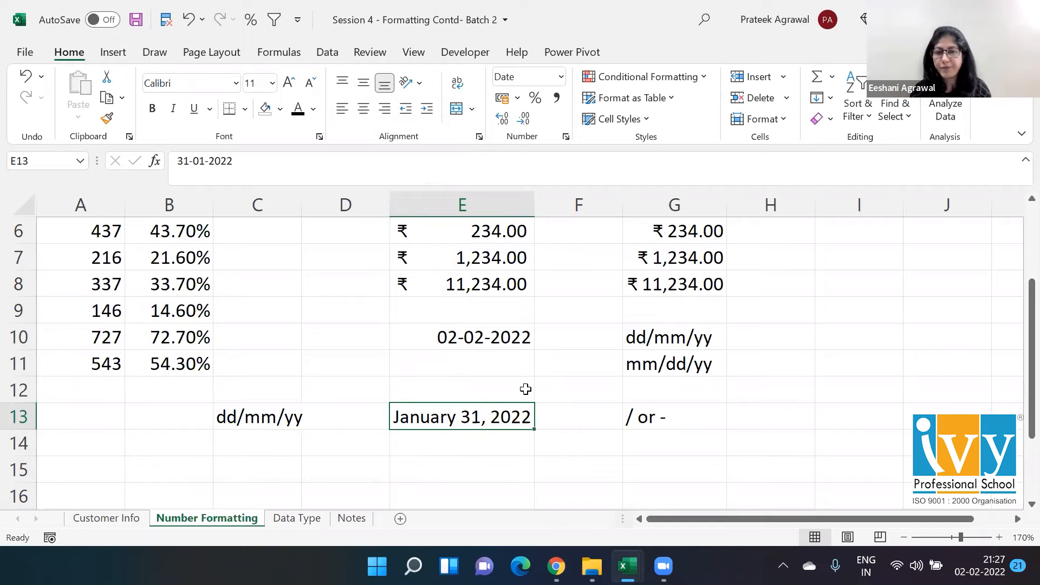
key("alt+Tab")
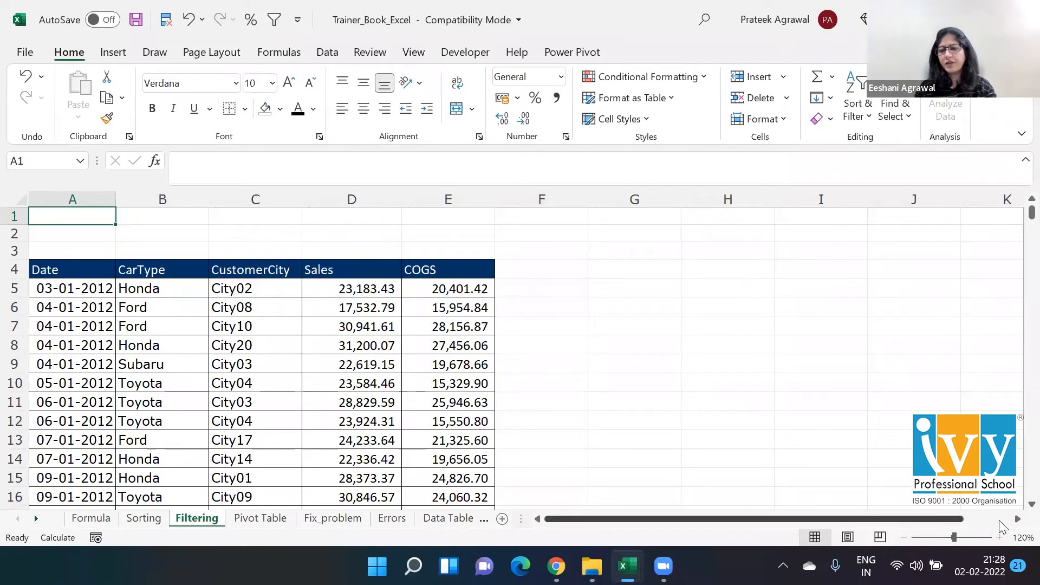
Step: Give the Filtering sheet's Date column the long '15 March 2016' style, e.g. 03 January 2012
left_click(999, 537)
left_click(1000, 537)
left_click(1000, 538)
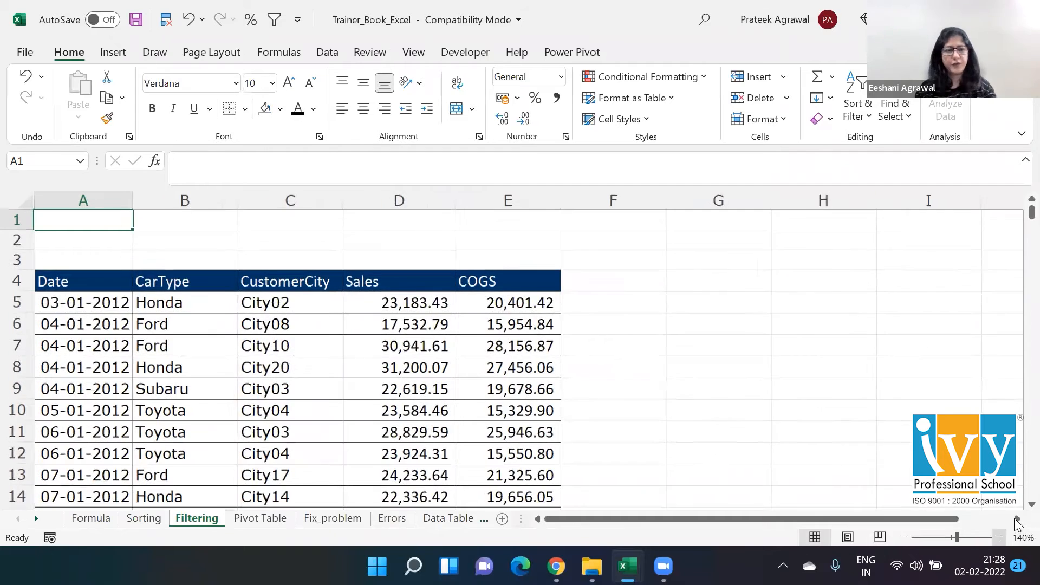
left_click(1000, 537)
scroll(780, 518, "right", 3)
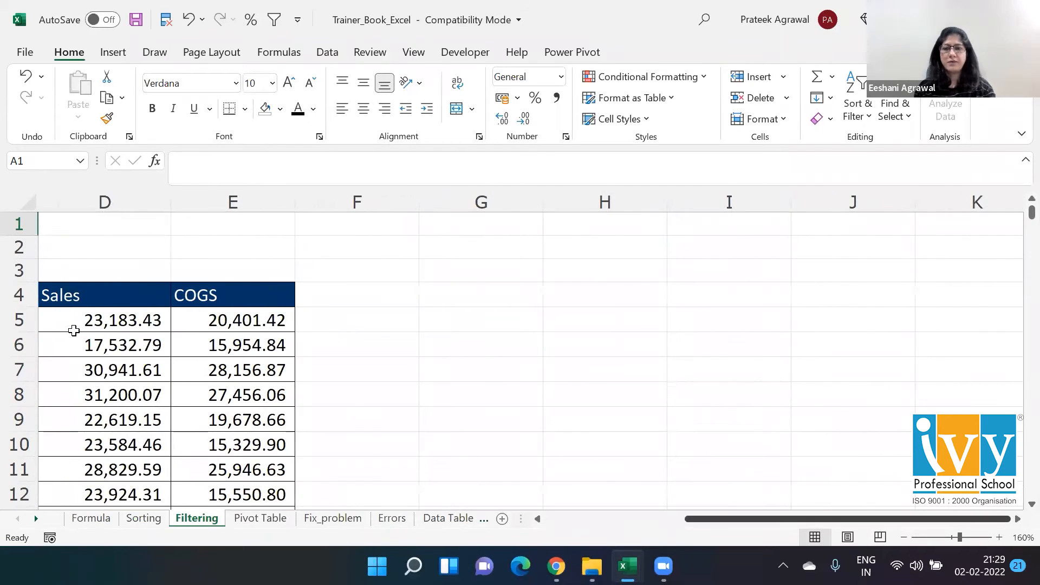
scroll(74, 331, "left", 3)
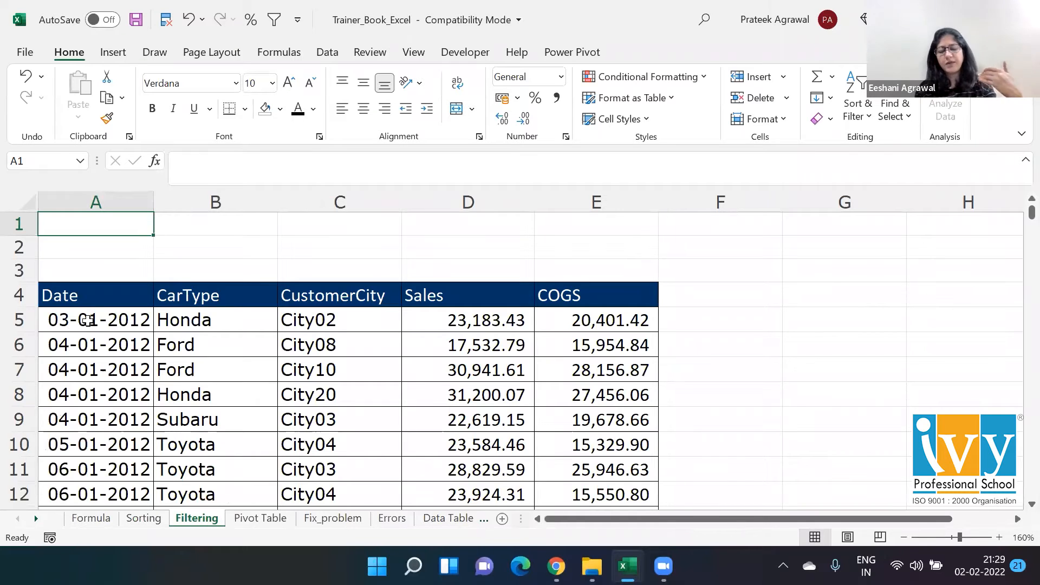
left_click(88, 321)
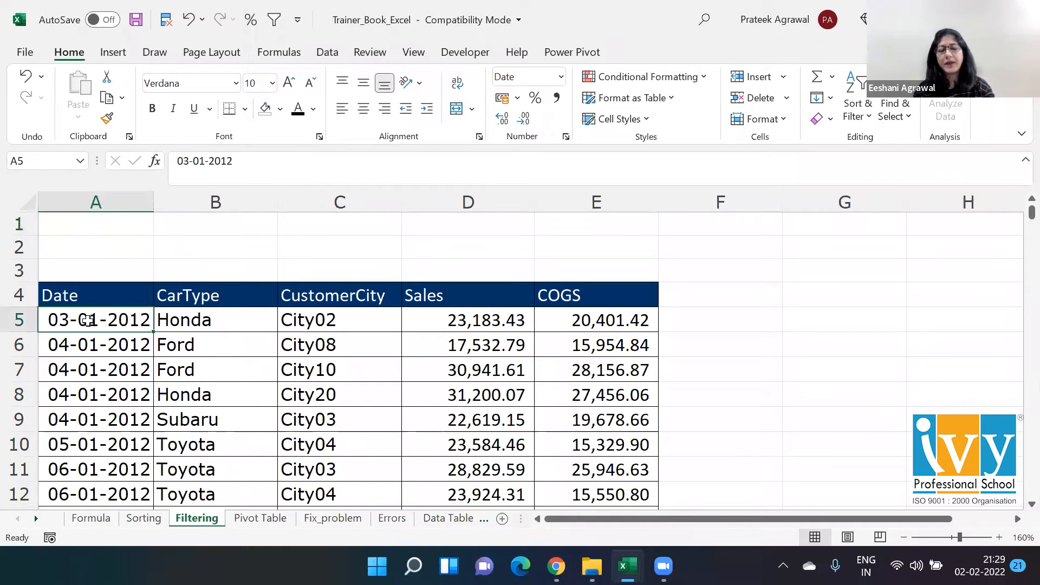
key("ctrl+shift+Down")
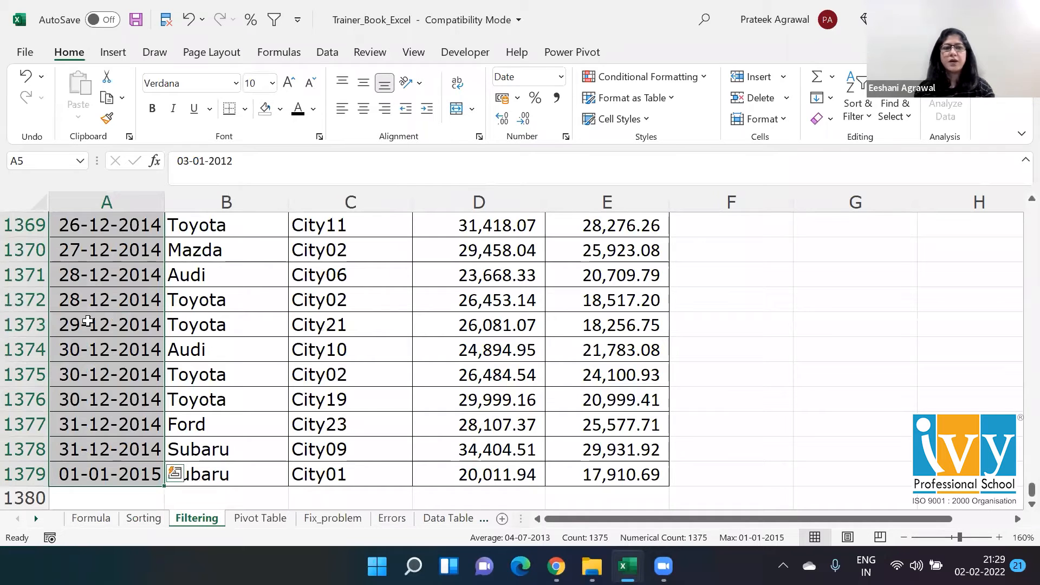
left_click(566, 138)
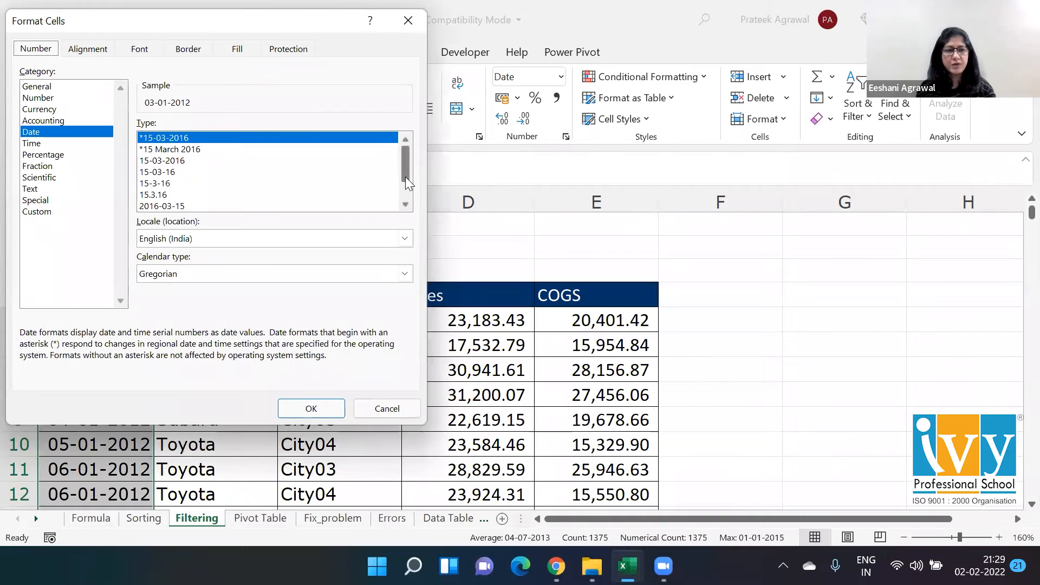
left_click_drag(406, 176, 406, 195)
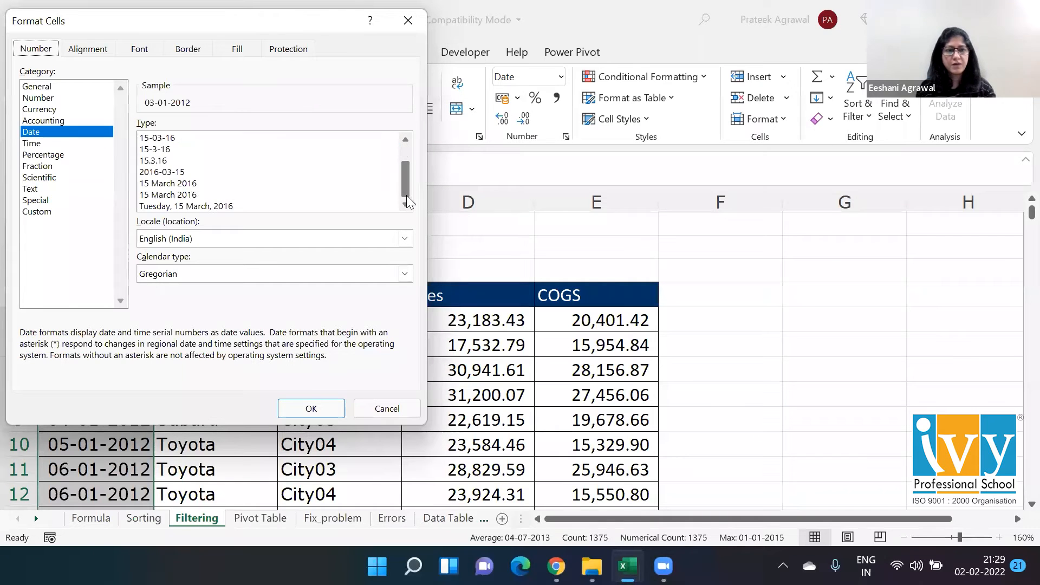
left_click(152, 184)
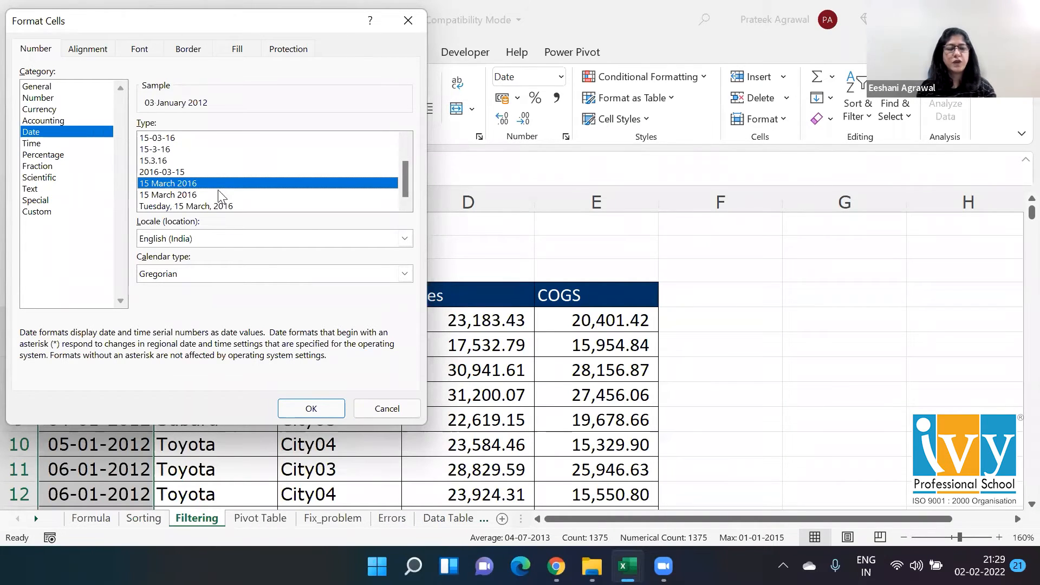
left_click(313, 407)
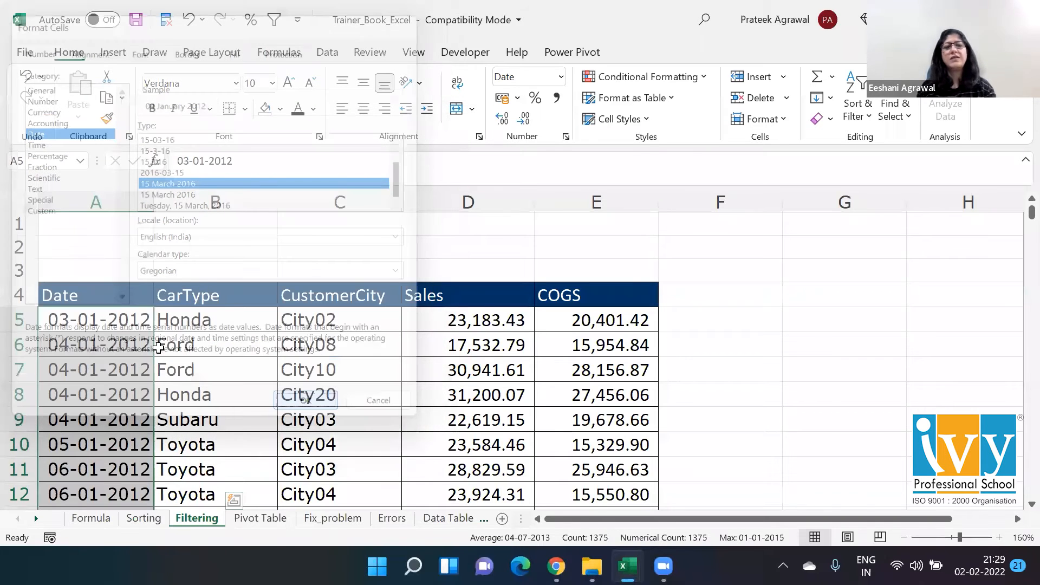
Step: Check the first date's stored value, then return to Session 4 below January 31, 2022
key("Down")
key("Down")
key("Down")
key("Down")
key("Down")
key("Down")
key("Down")
key("Down")
key("Down")
key("Down")
key("Down")
key("Down")
key("Down")
key("Down")
key("Down")
key("Down")
key("Down")
key("Down")
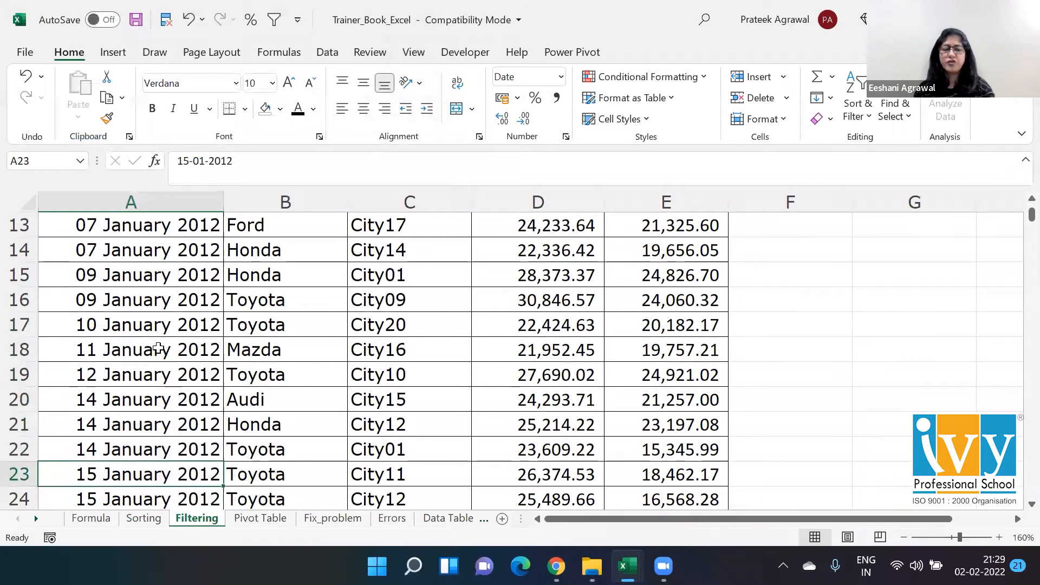
key("ctrl+Up")
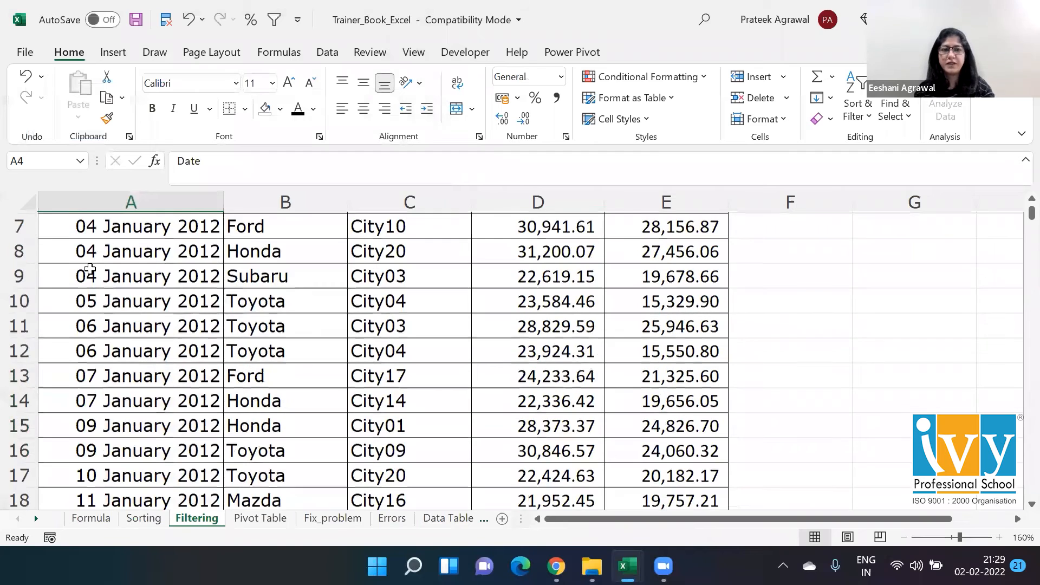
key("Down")
left_click(244, 162)
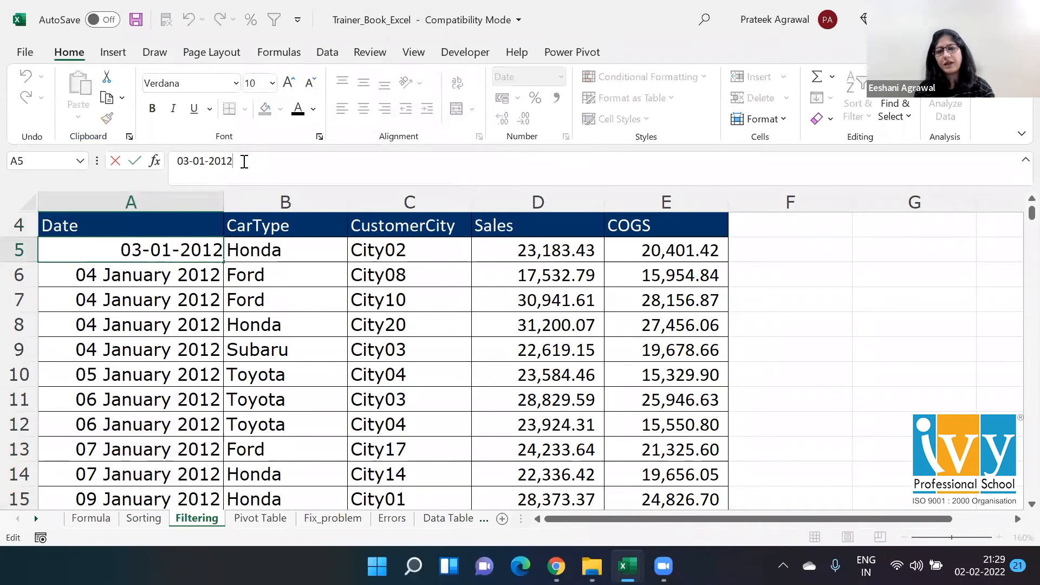
key("Escape")
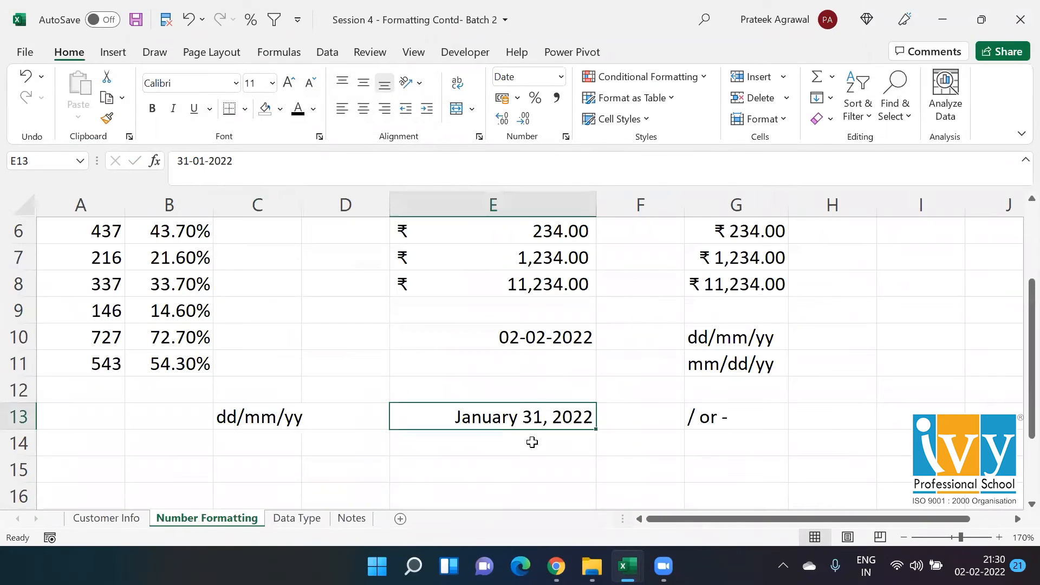
left_click(532, 442)
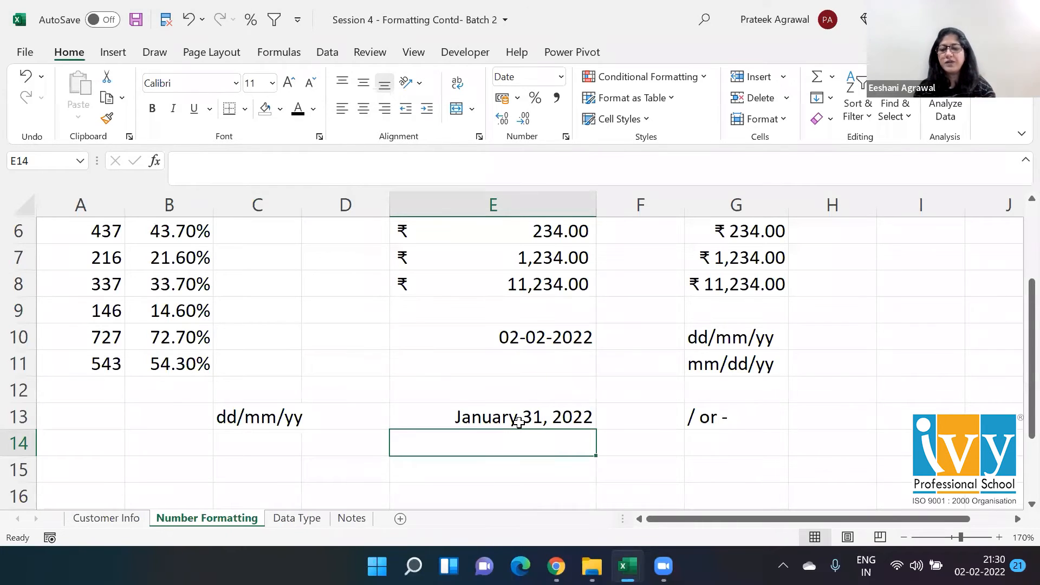
Step: Enter =TODAY() in E14 and the difference formula =E14-E13 in E15
type("=today()")
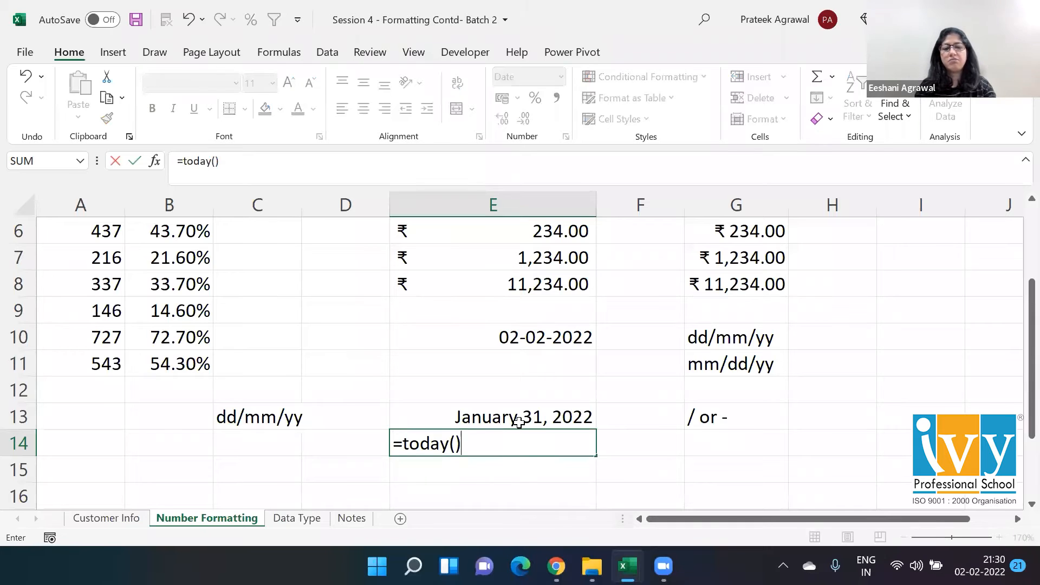
key("Return")
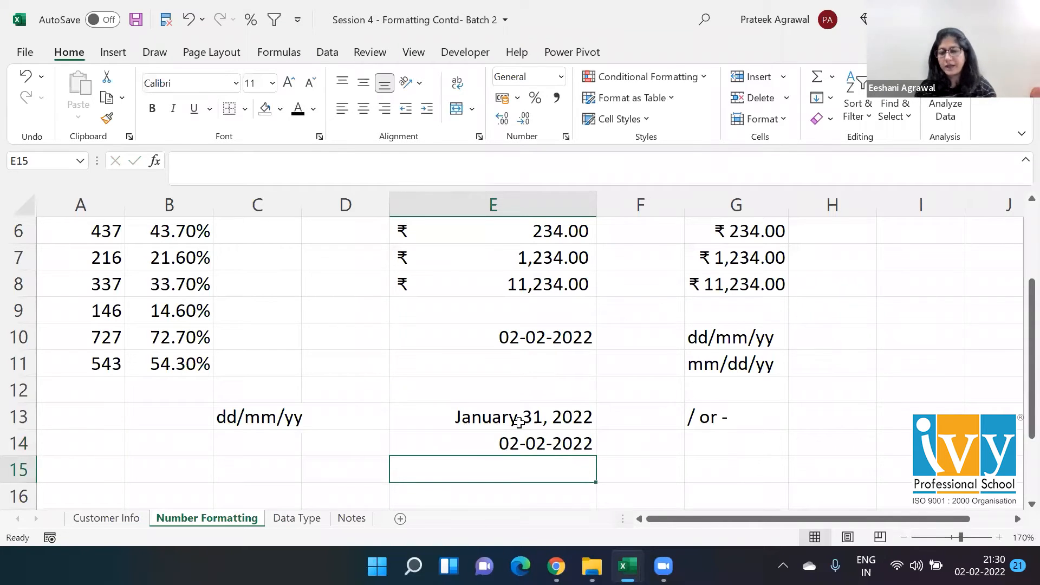
type("=")
key("Up")
type("-")
key("Up")
key("Up")
key("Return")
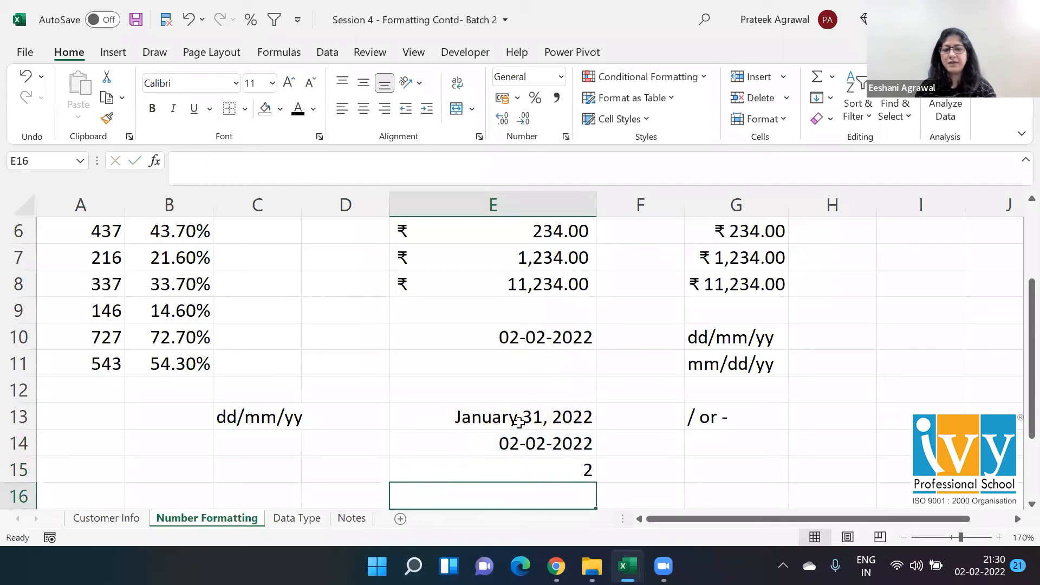
key("Up")
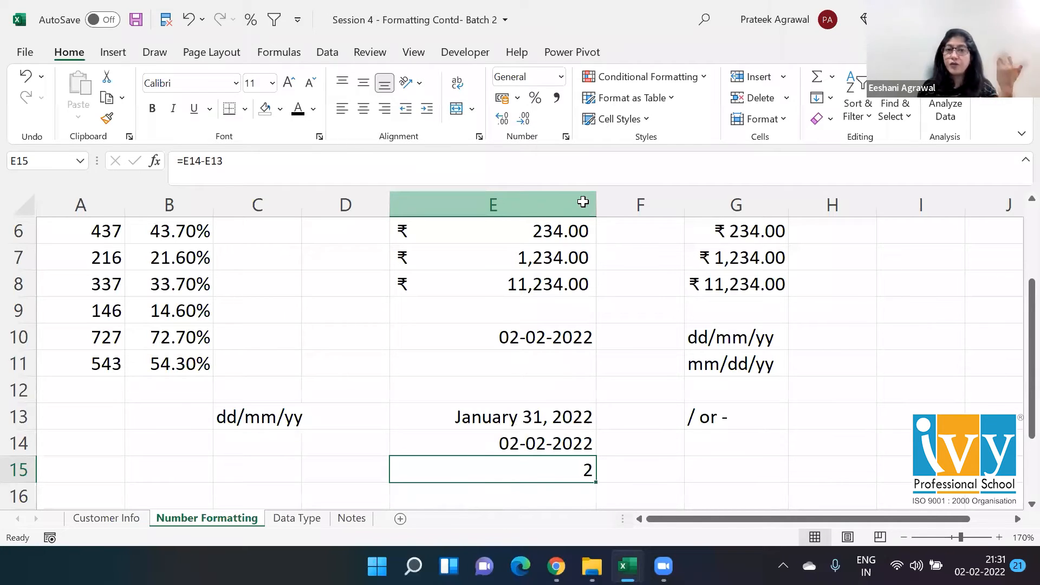
Step: Format E15 as Short Date, then as Number to show the 2.00-day difference
left_click(561, 76)
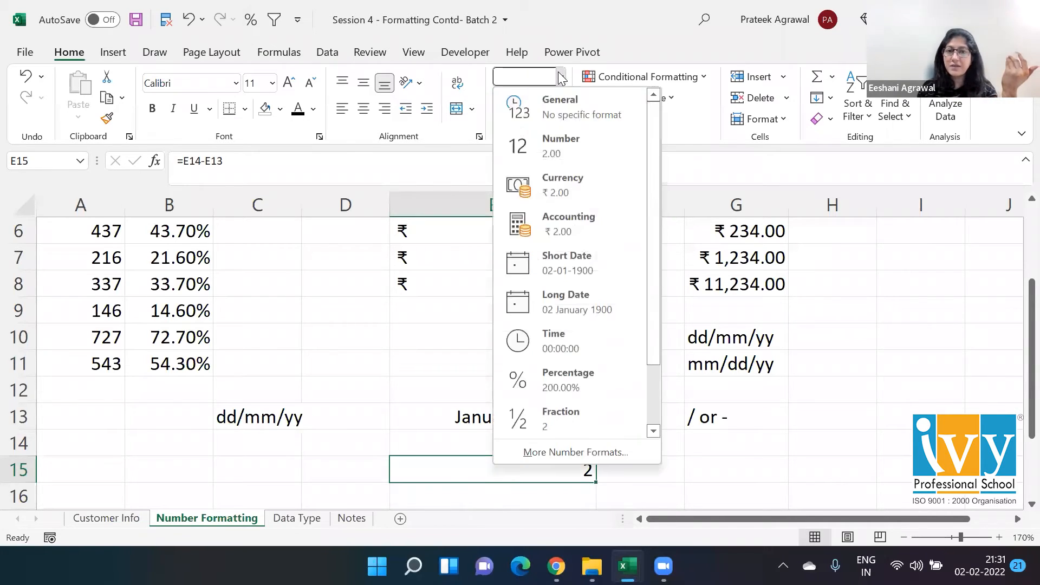
left_click(565, 270)
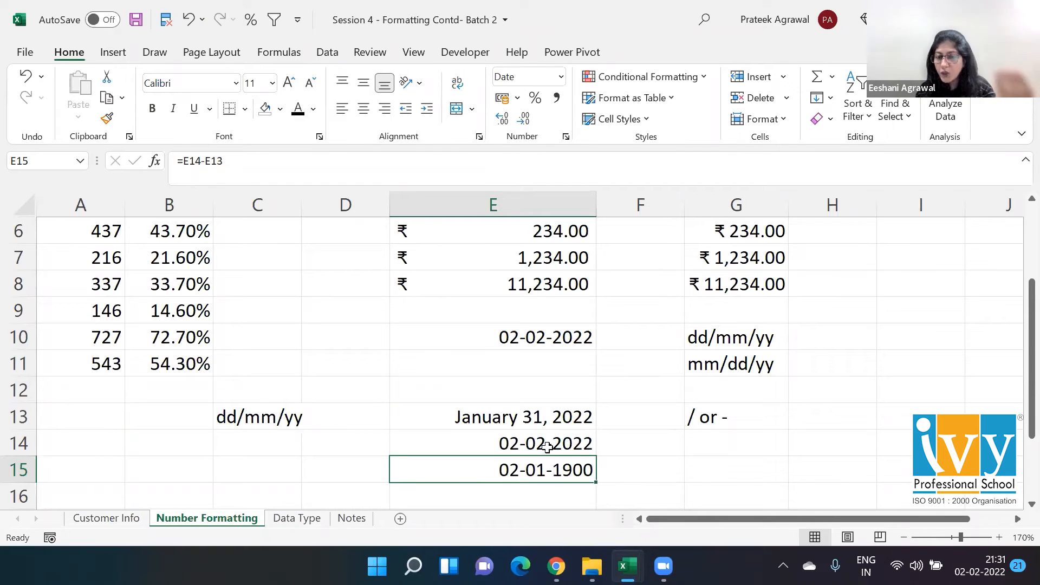
left_click(559, 79)
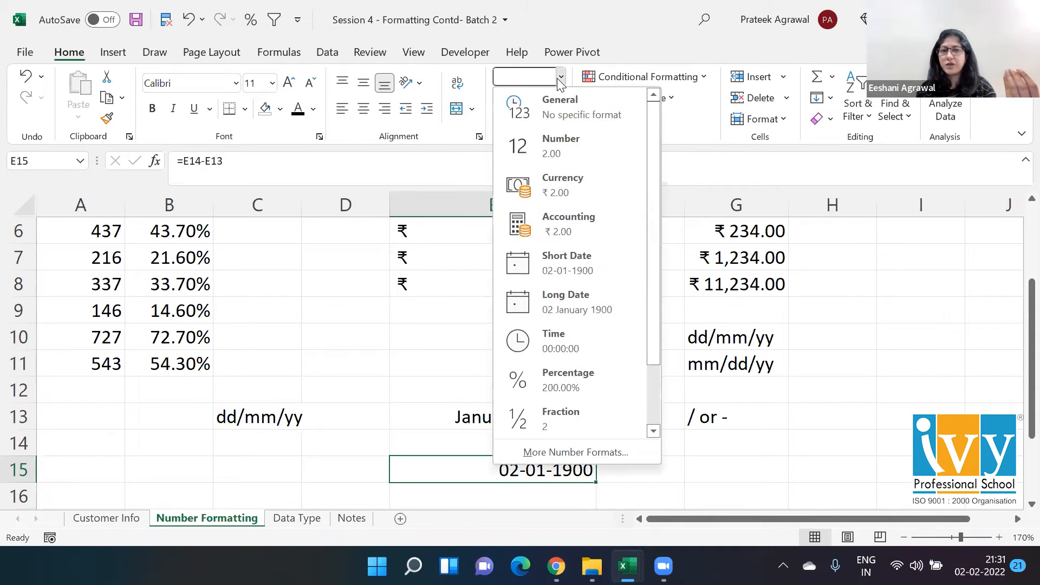
left_click(550, 145)
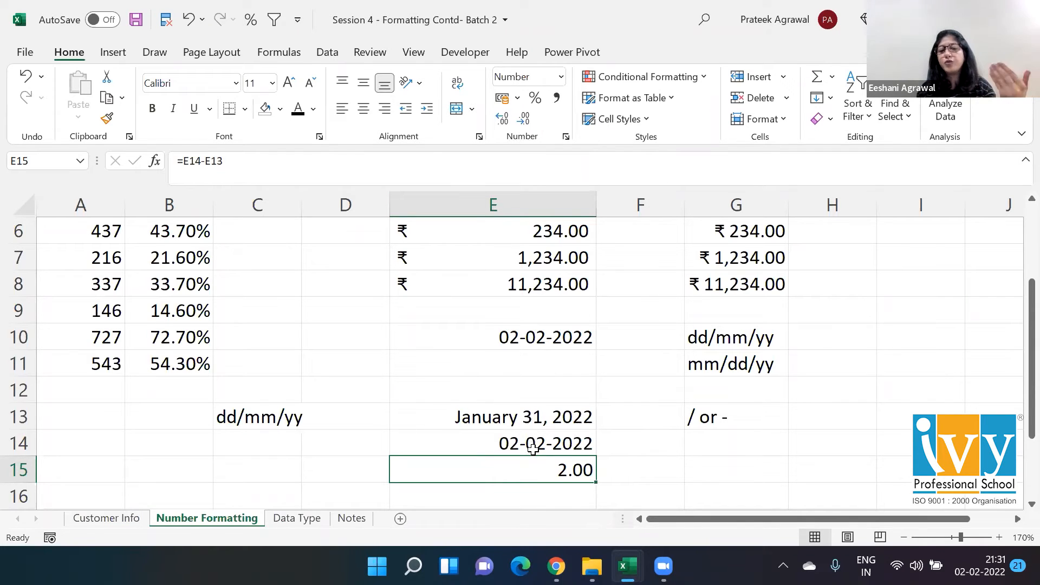
left_click(623, 411)
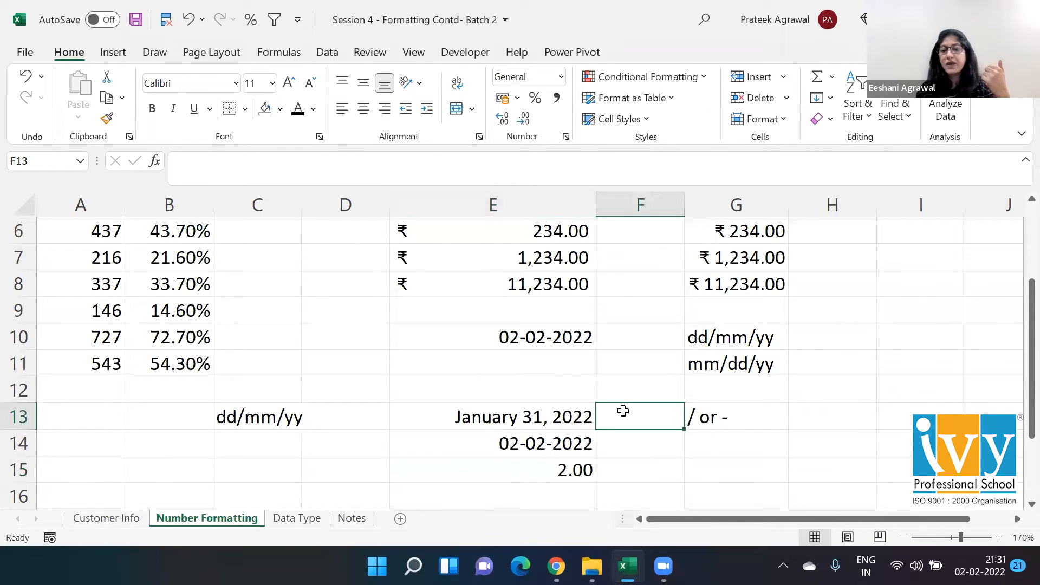
key("Down")
key("Down")
key("Down")
key("Down")
key("Down")
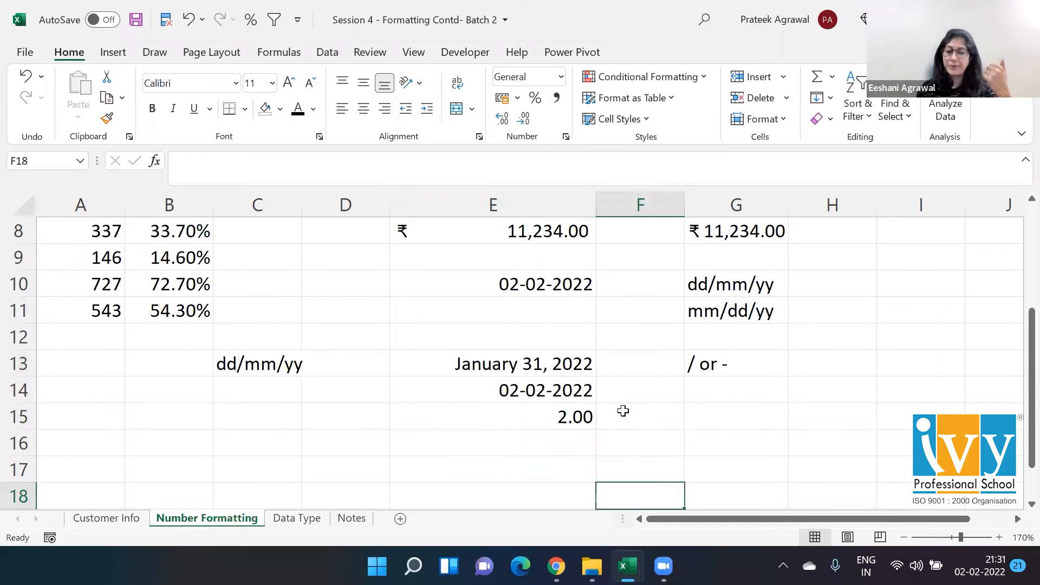
Step: Enter the time 21:31 in cell E17
key("Up")
key("Left")
type("21")
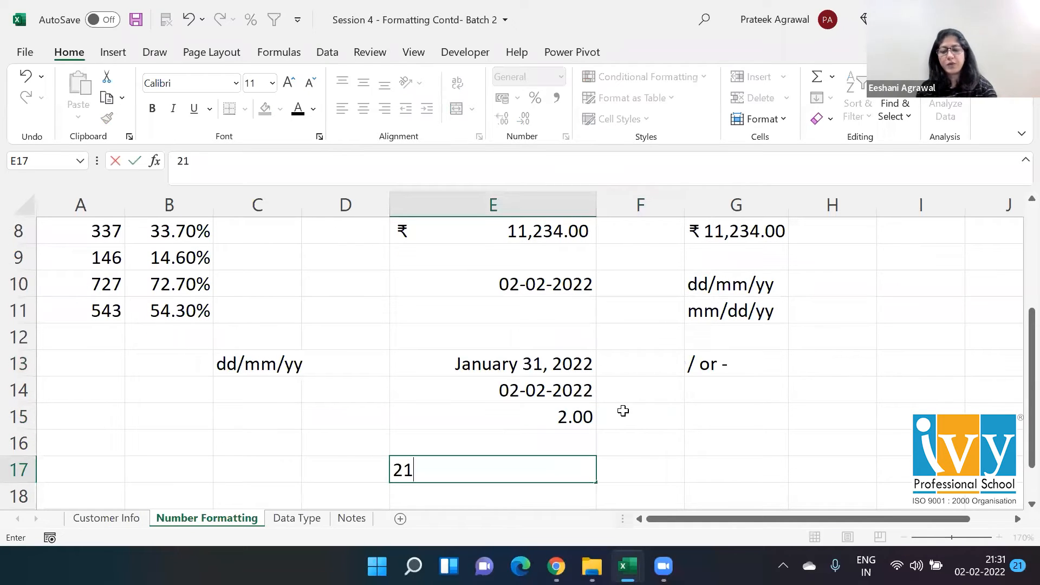
type(":31")
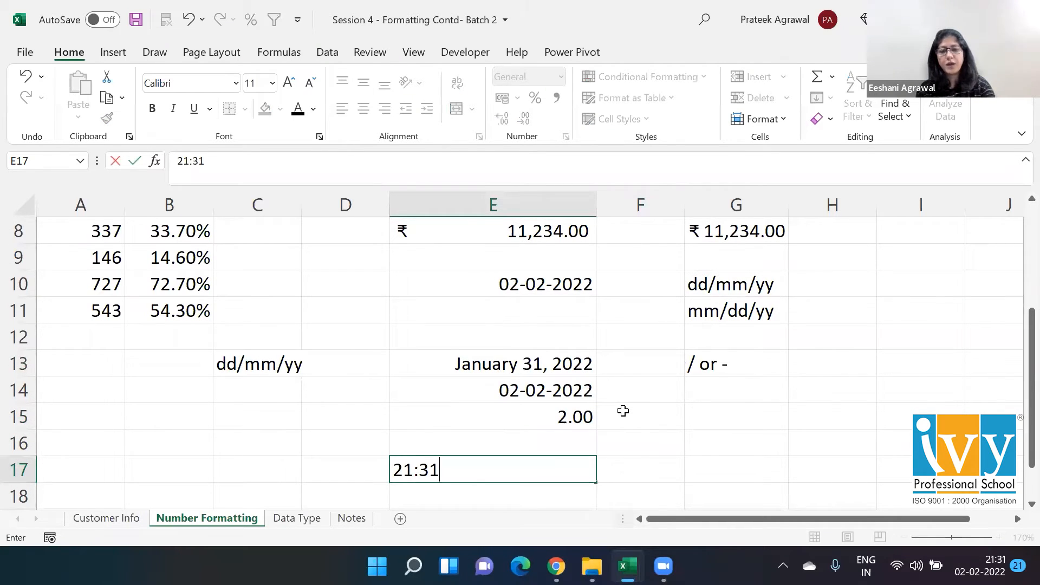
key("Return")
key("Up")
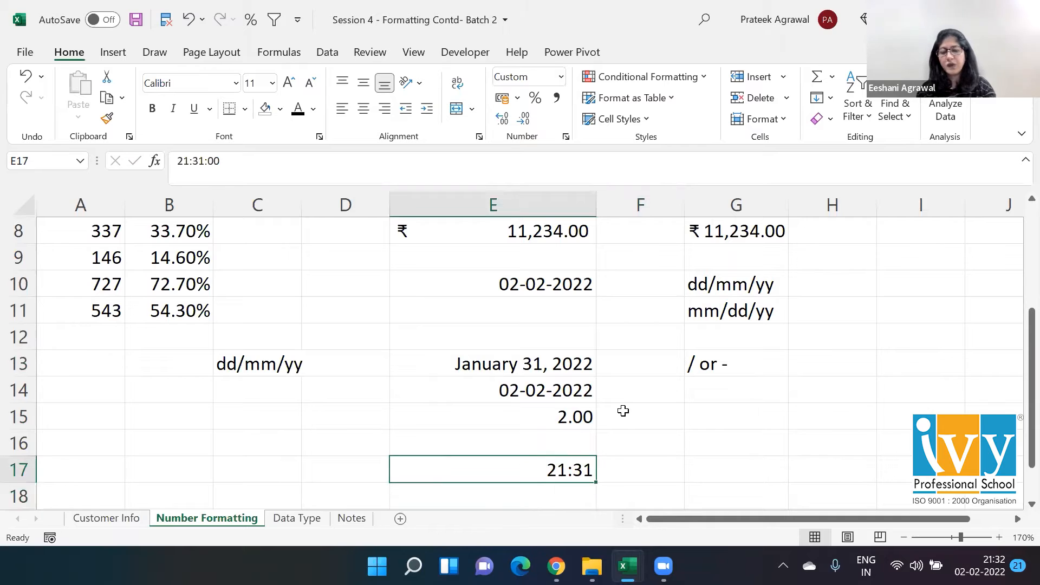
Step: Browse Format Cells' Time formats and Locale list, then cancel without changes
left_click(566, 137)
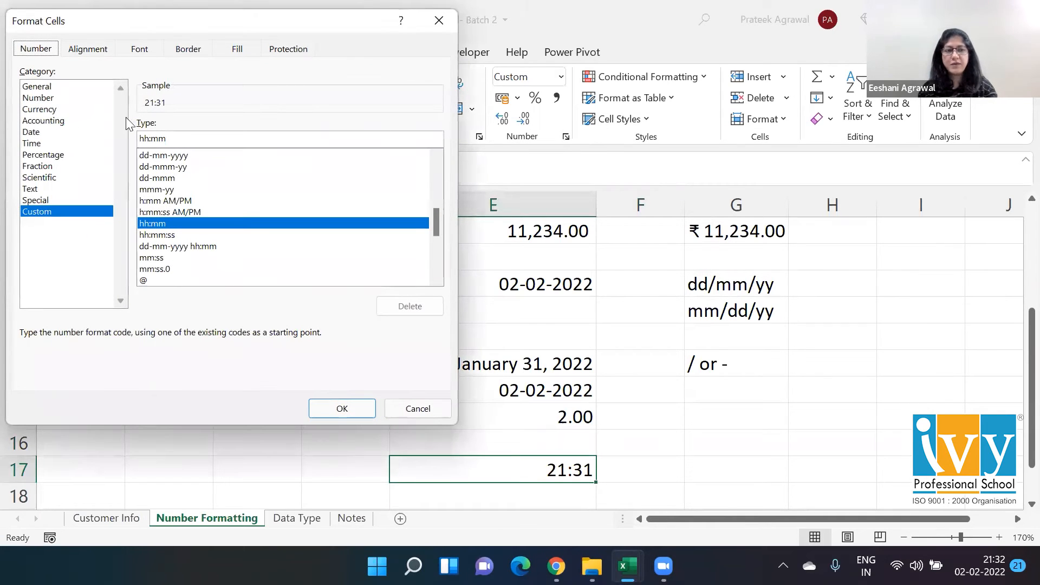
left_click(31, 143)
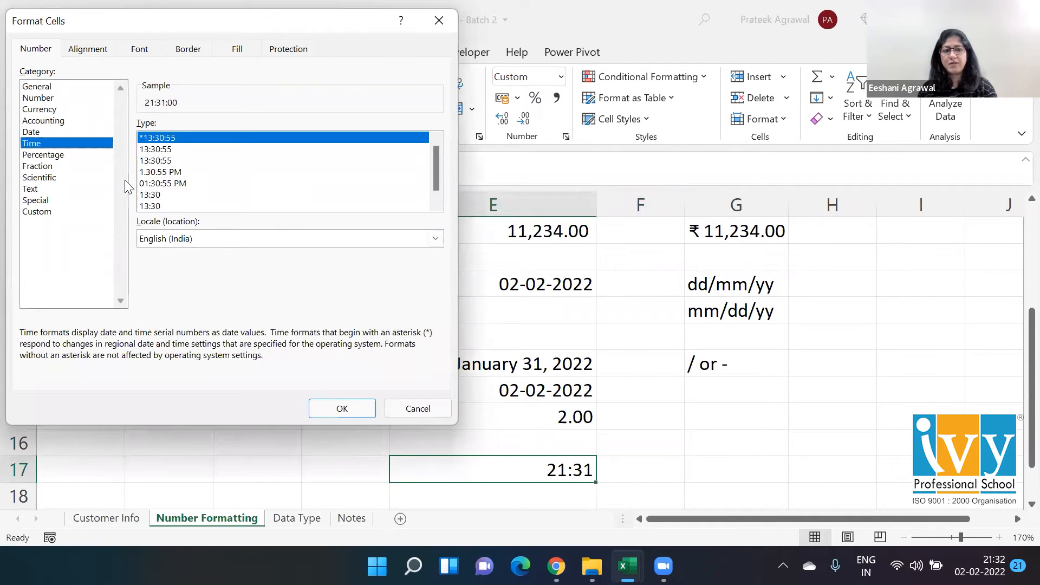
left_click_drag(436, 172, 440, 188)
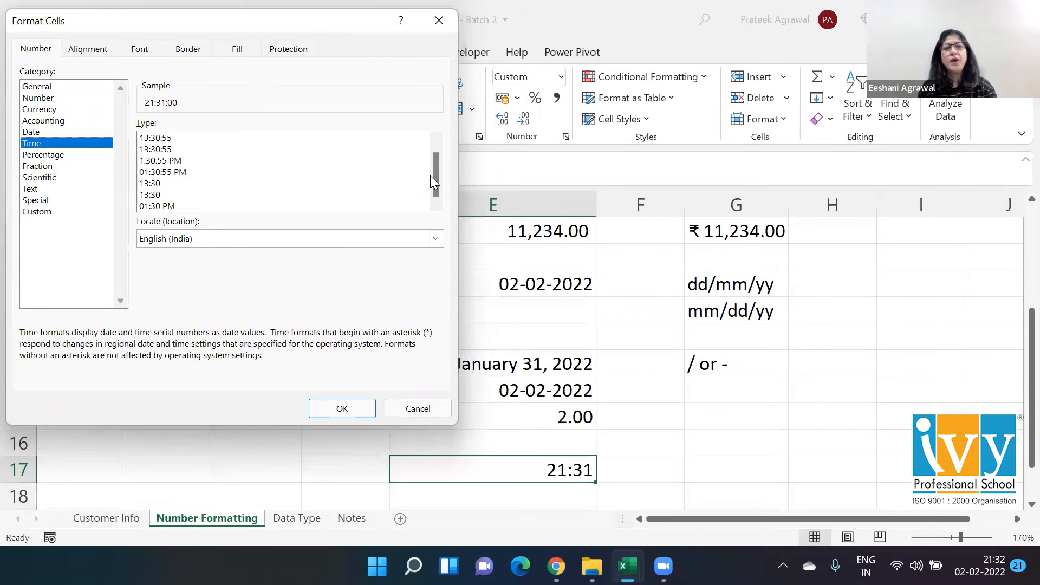
left_click(215, 240)
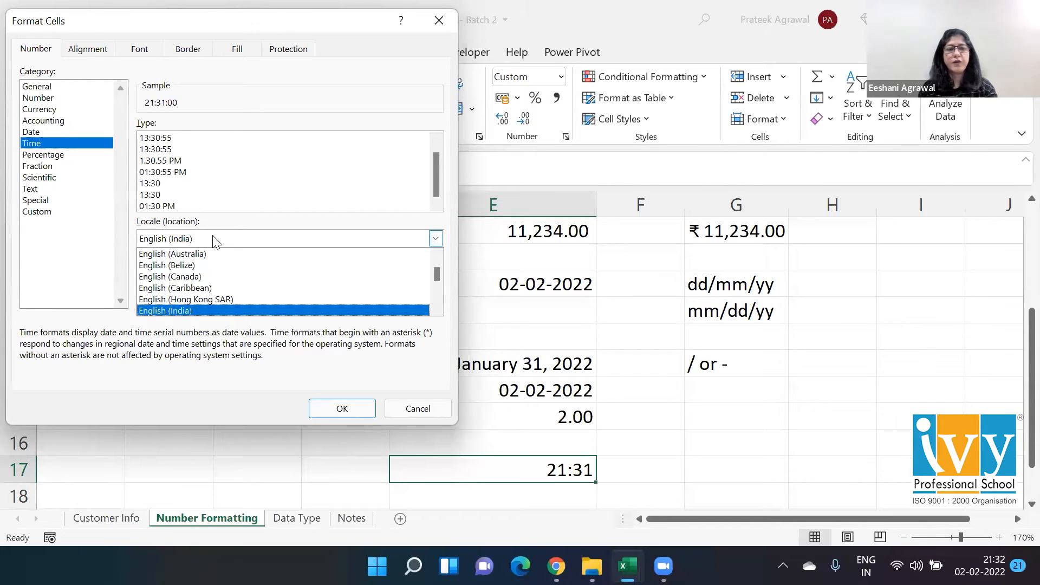
key("Down")
key("Down")
key("Down")
key("Down")
key("Down")
key("Down")
key("Down")
key("Down")
key("Down")
key("Down")
key("Down")
key("Down")
key("Down")
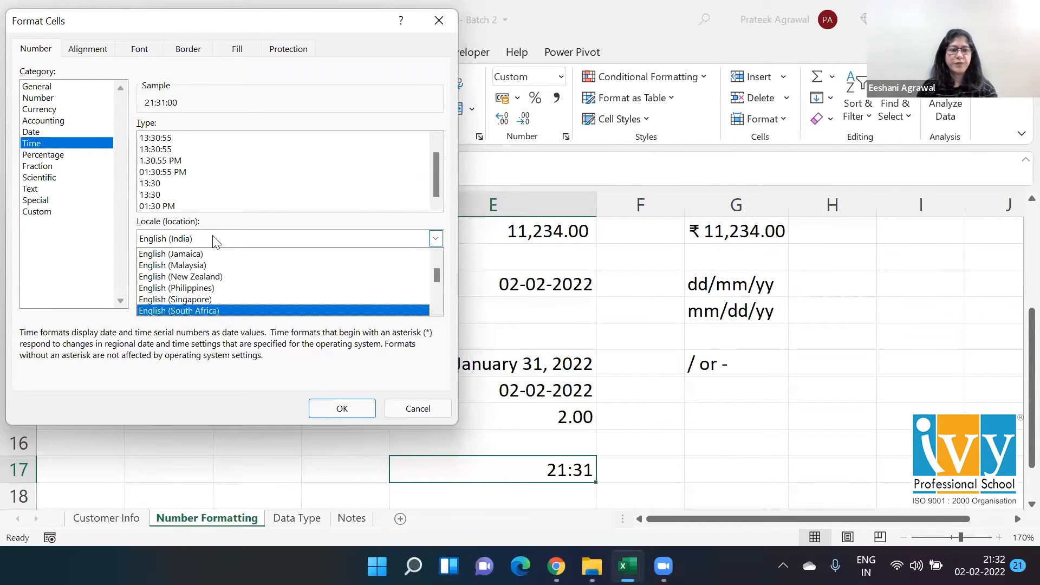
key("Up")
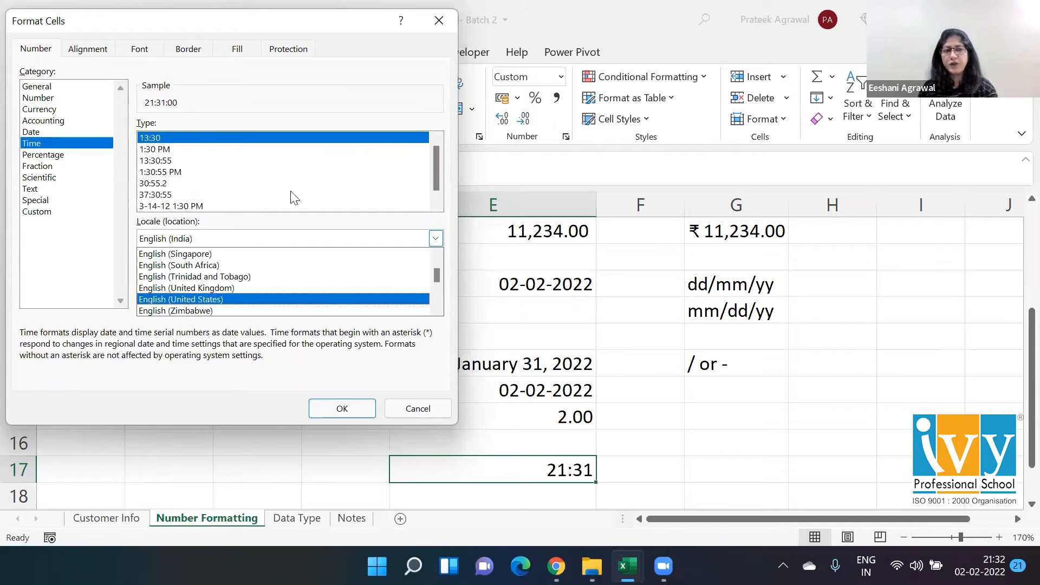
key("Down")
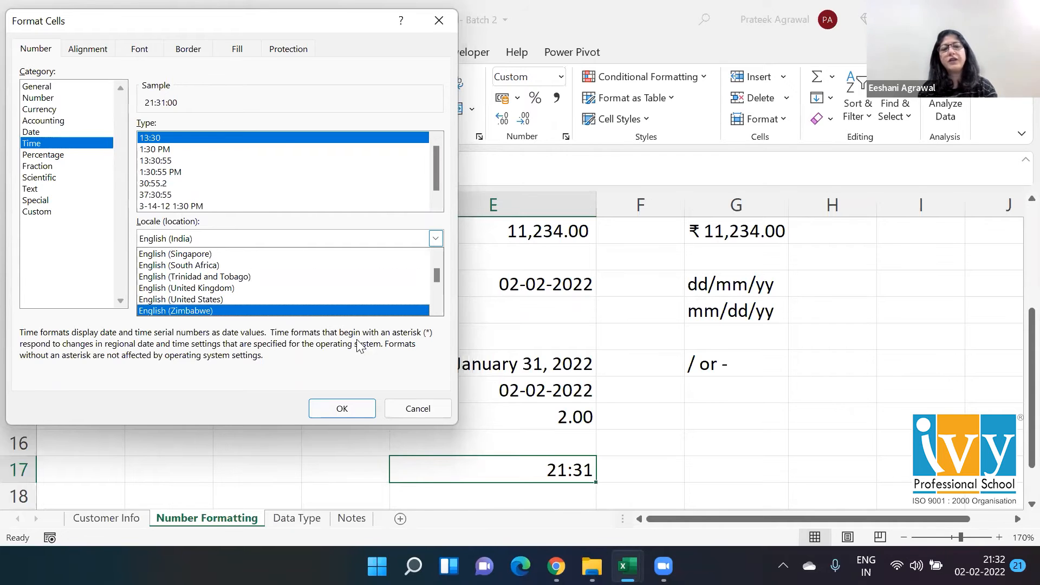
left_click(418, 409)
key("Escape")
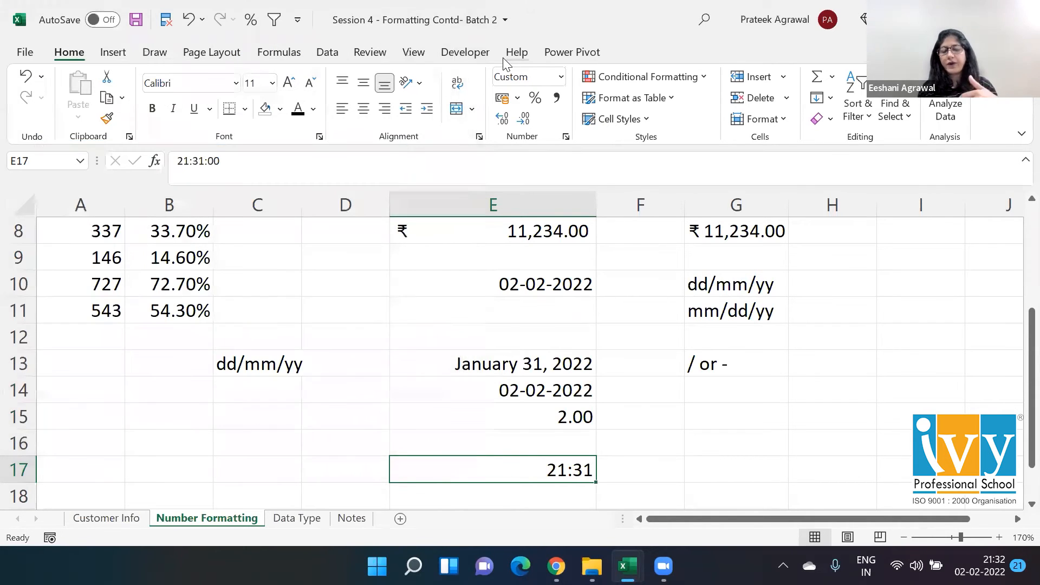
Step: Enter 6 am in G16 and 4 pm in G17
key("Down")
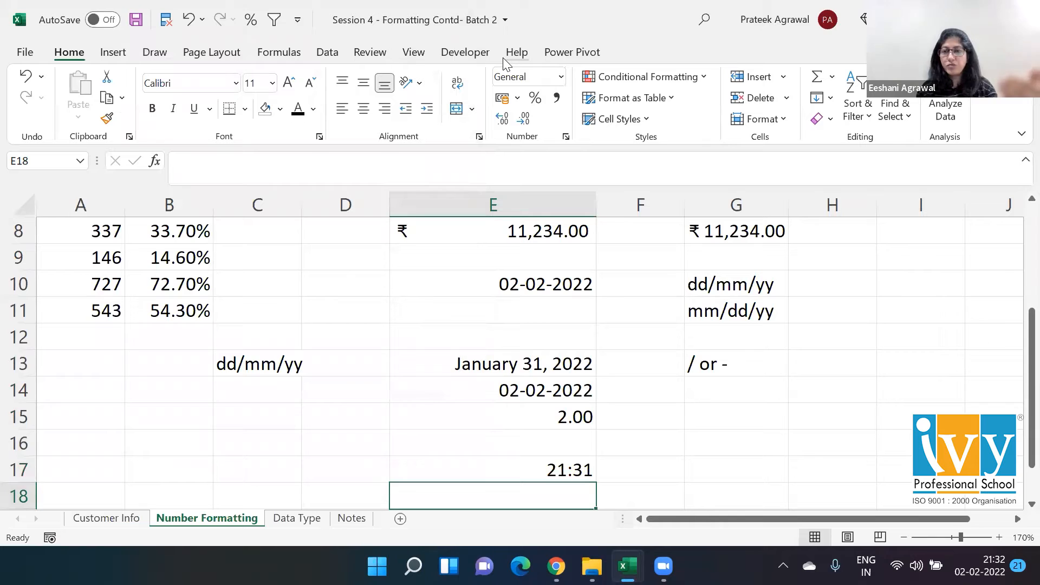
key("Up")
key("Up")
key("Right")
key("Right")
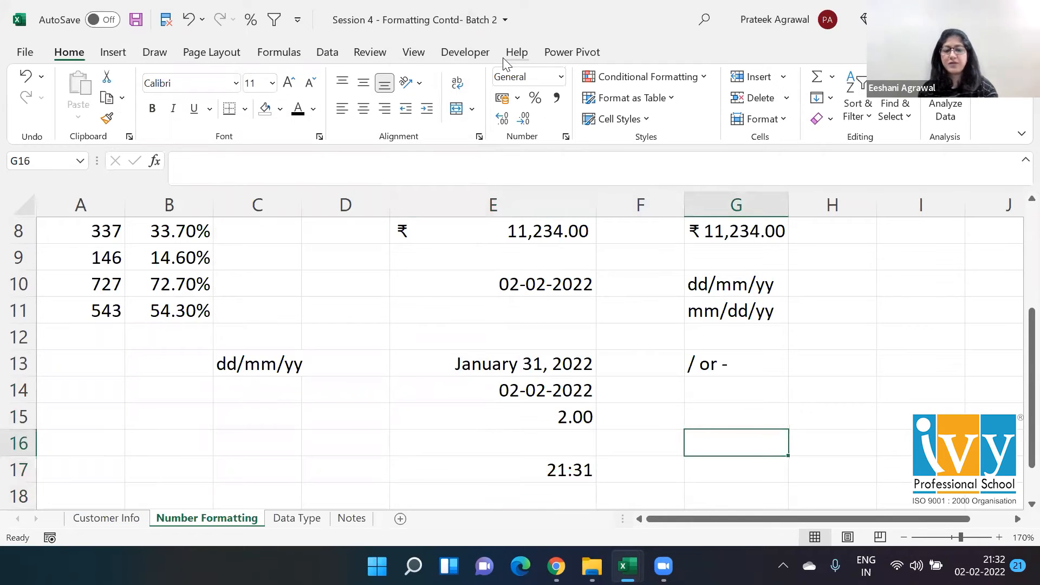
type("6 am")
key("Return")
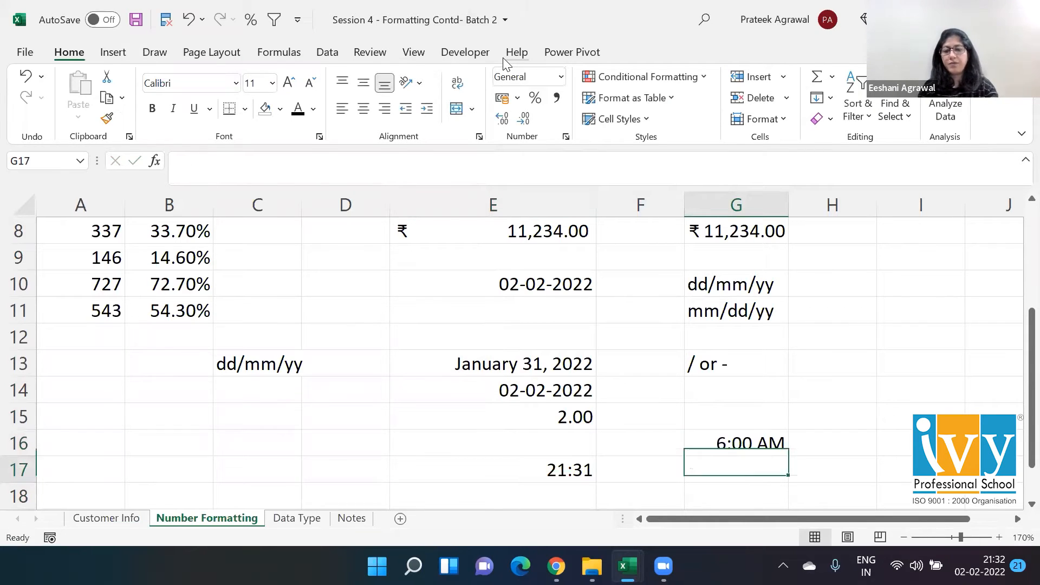
type("4 pm")
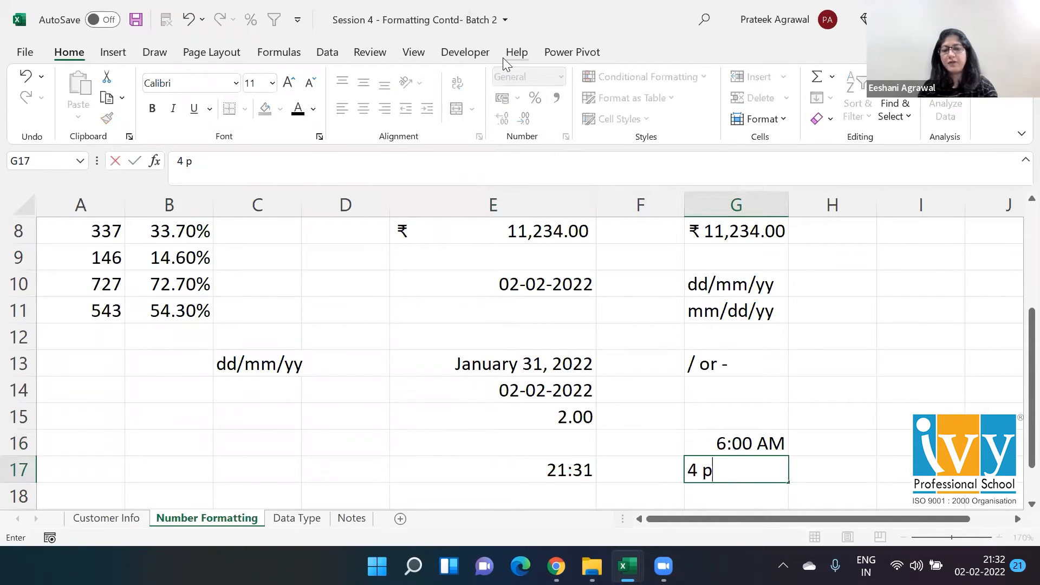
key("Return")
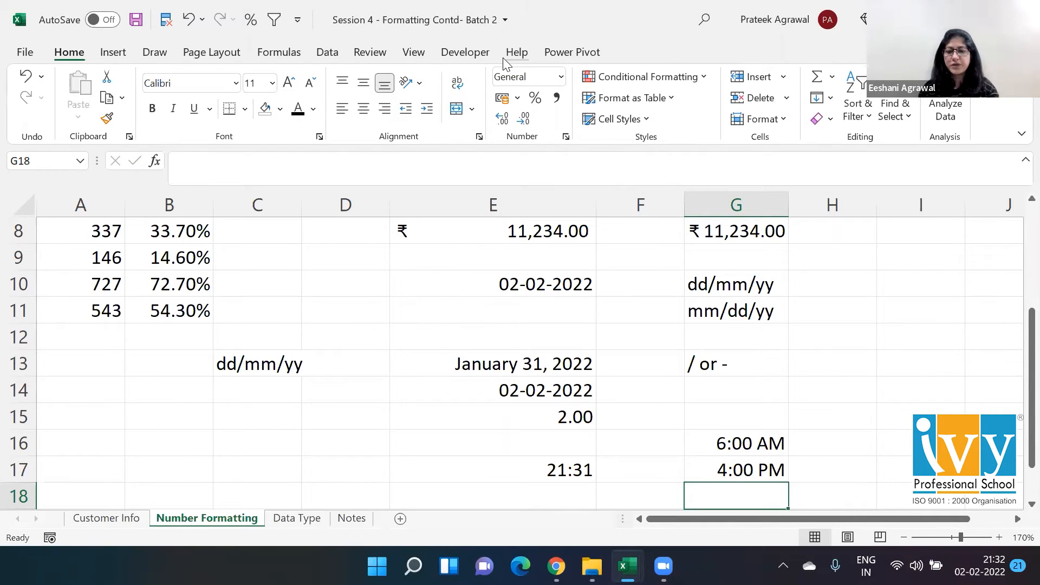
Step: Enter =G17-G16 in G18, showing a 10:00 AM difference
type("=")
key("Up")
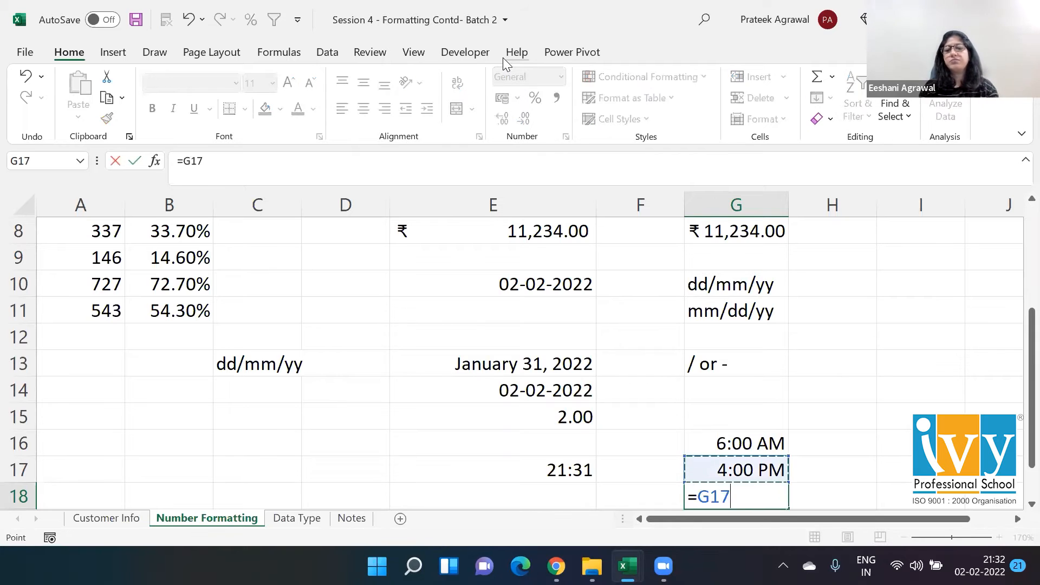
type("-")
key("Up")
key("Up")
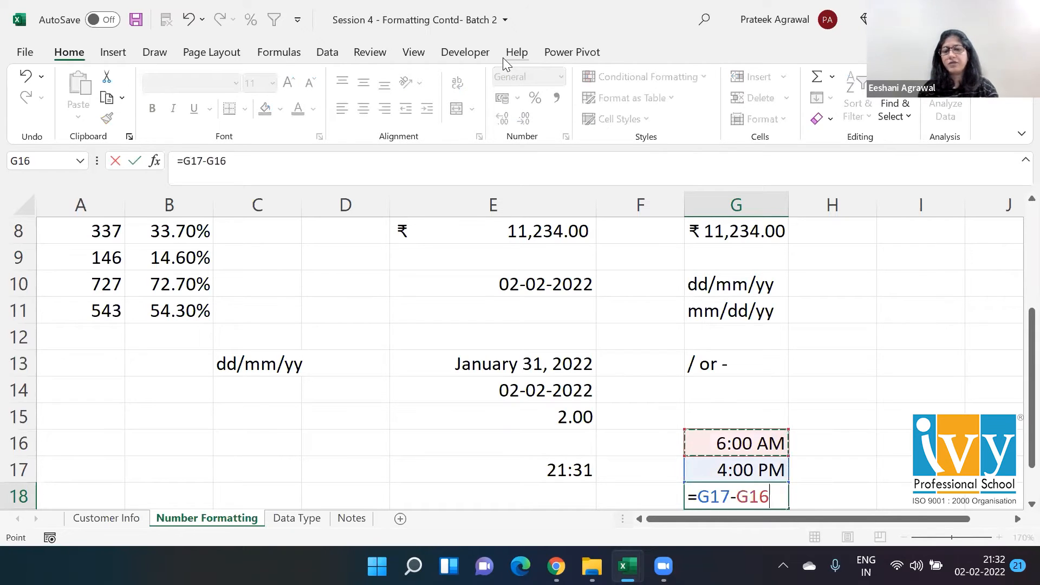
key("Return")
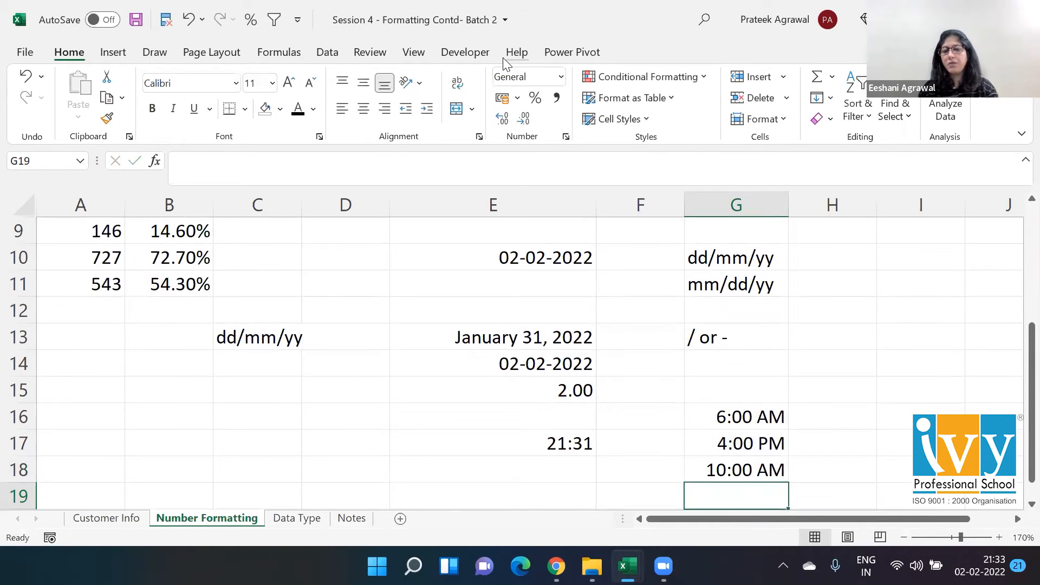
key("Up")
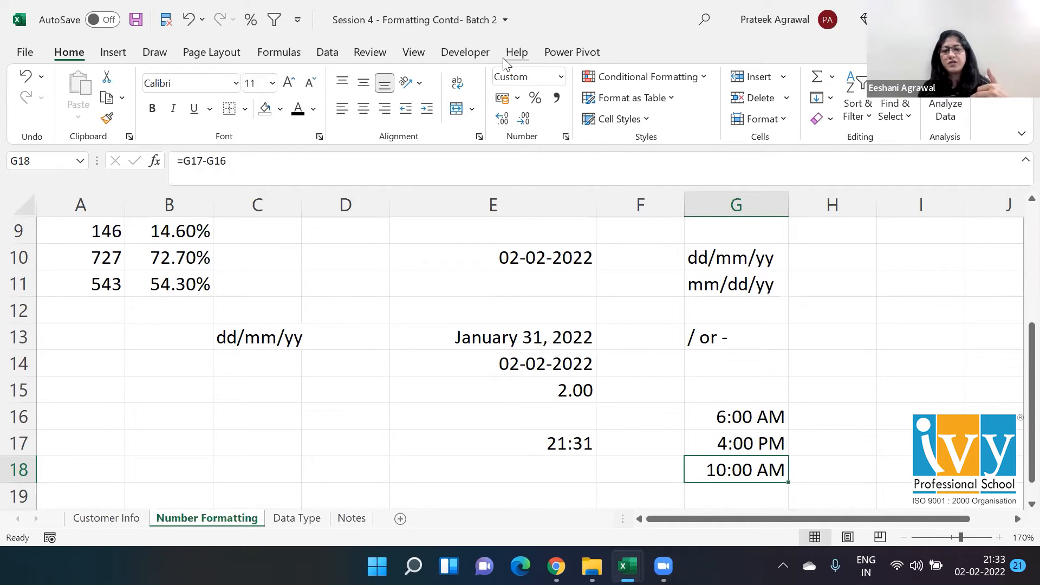
key("Up")
key("Up")
key("Down")
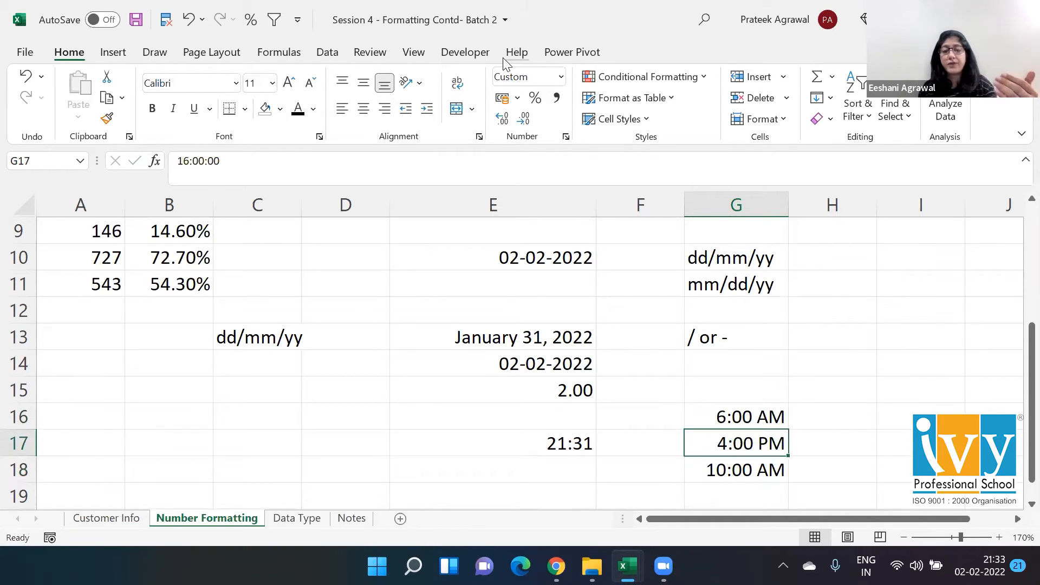
key("Down")
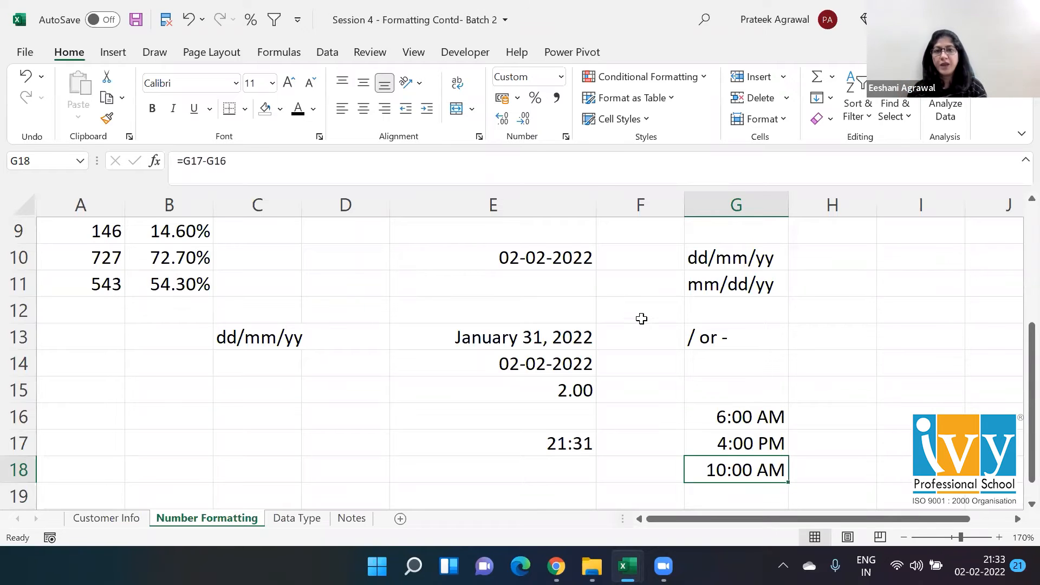
Step: Switch G18, then G16:G17, to Number format, revealing 0.42, 0.25 and 0.67
left_click(561, 77)
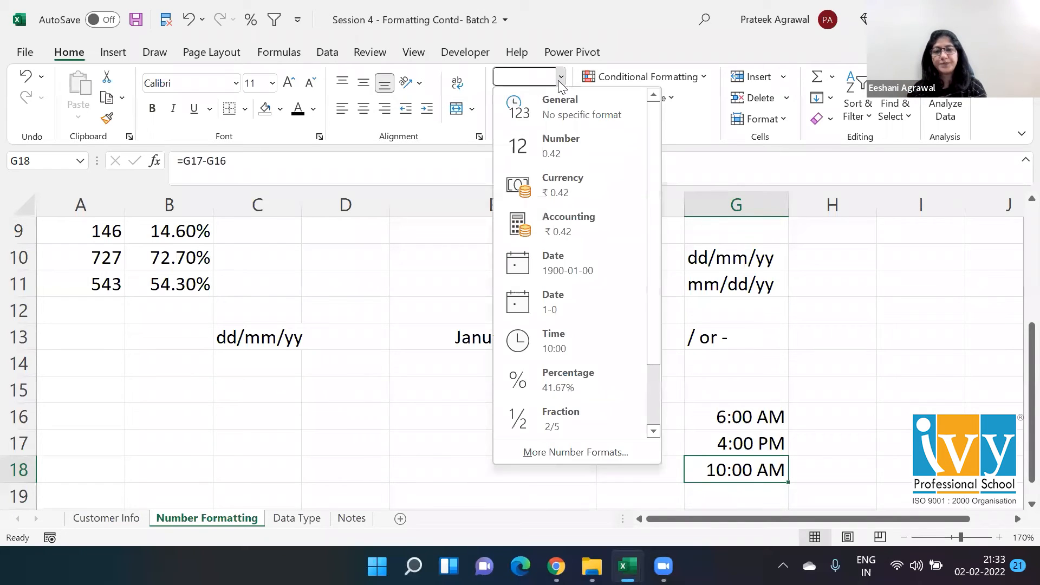
left_click(556, 153)
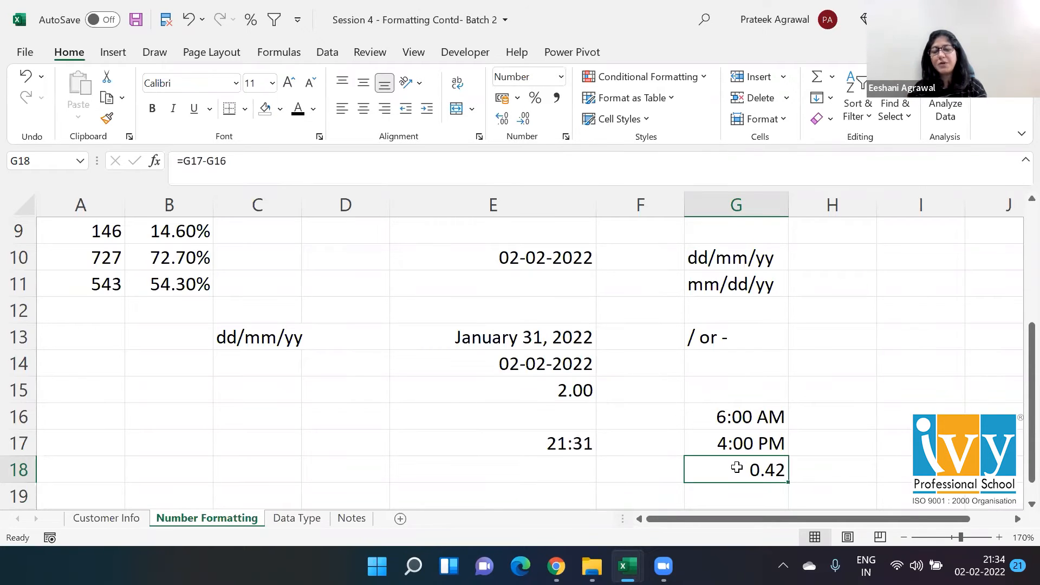
left_click(757, 412)
left_click(759, 438, "shift")
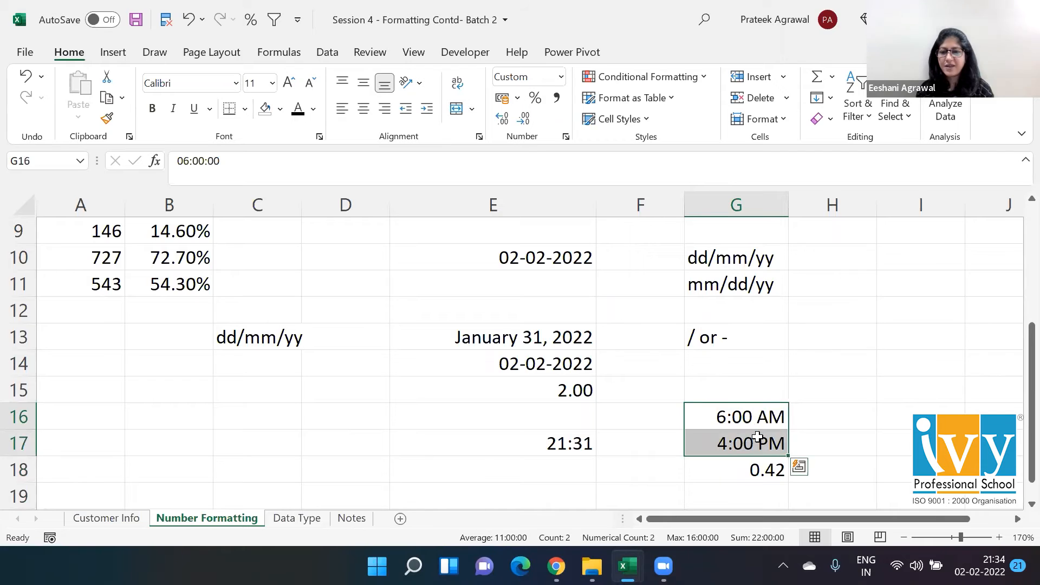
left_click(560, 80)
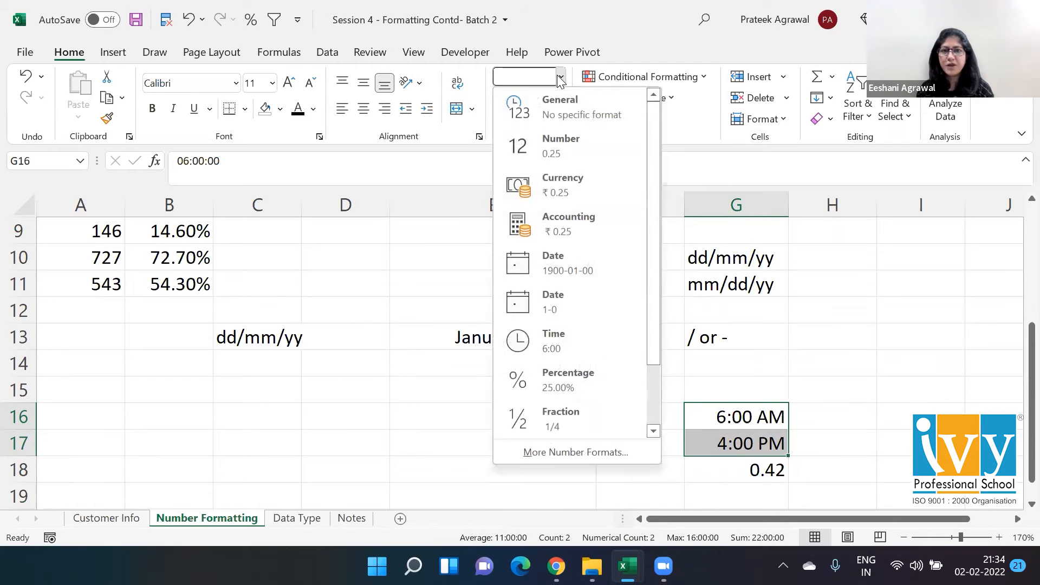
left_click(555, 149)
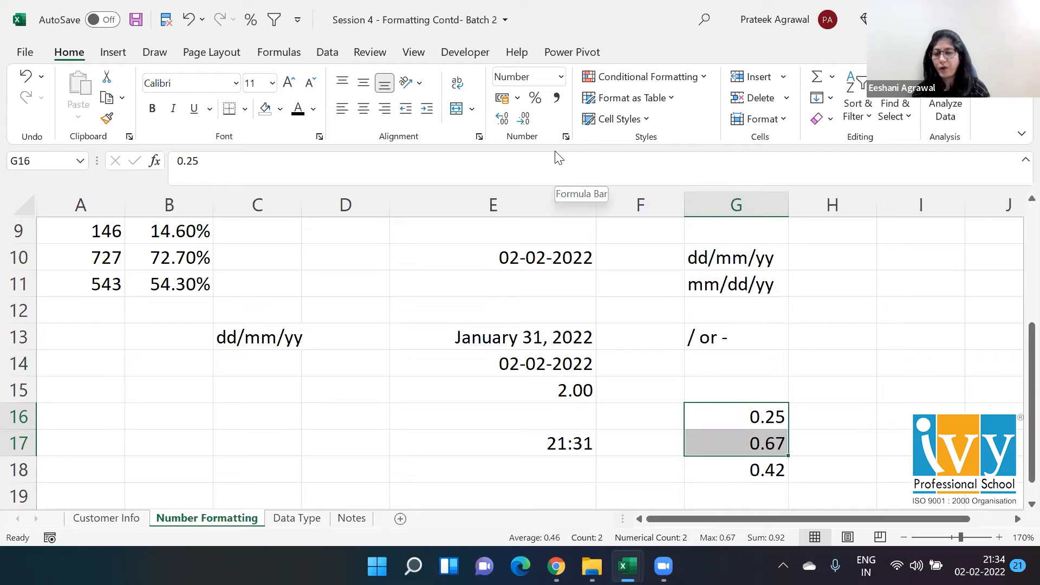
key("Right")
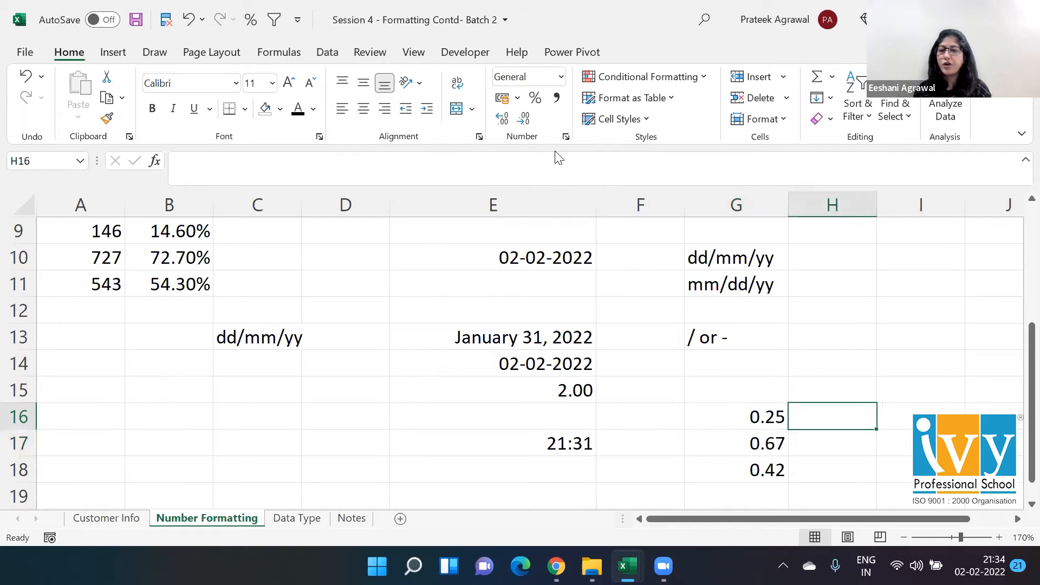
type("=")
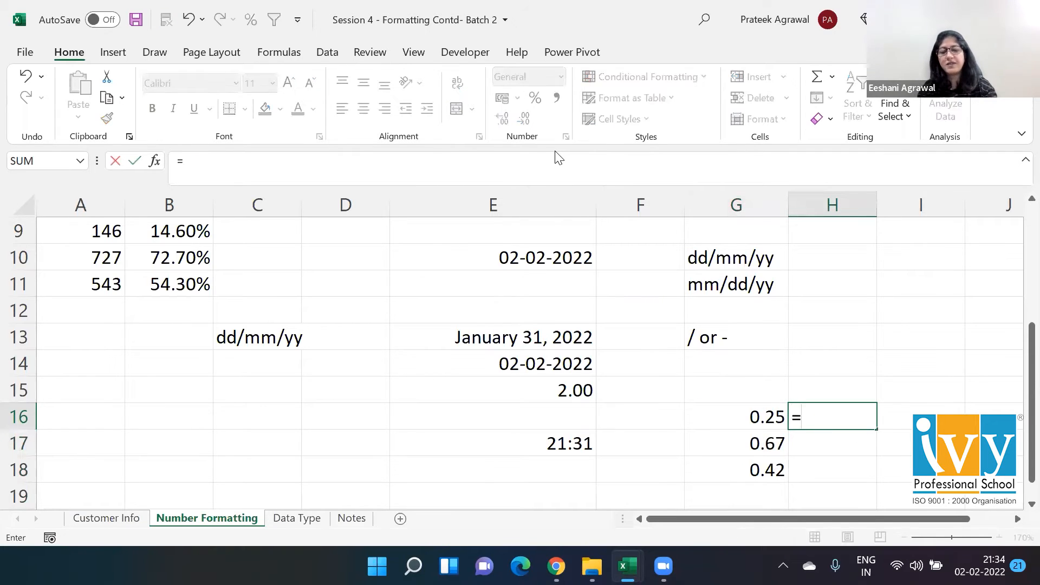
type("6/24")
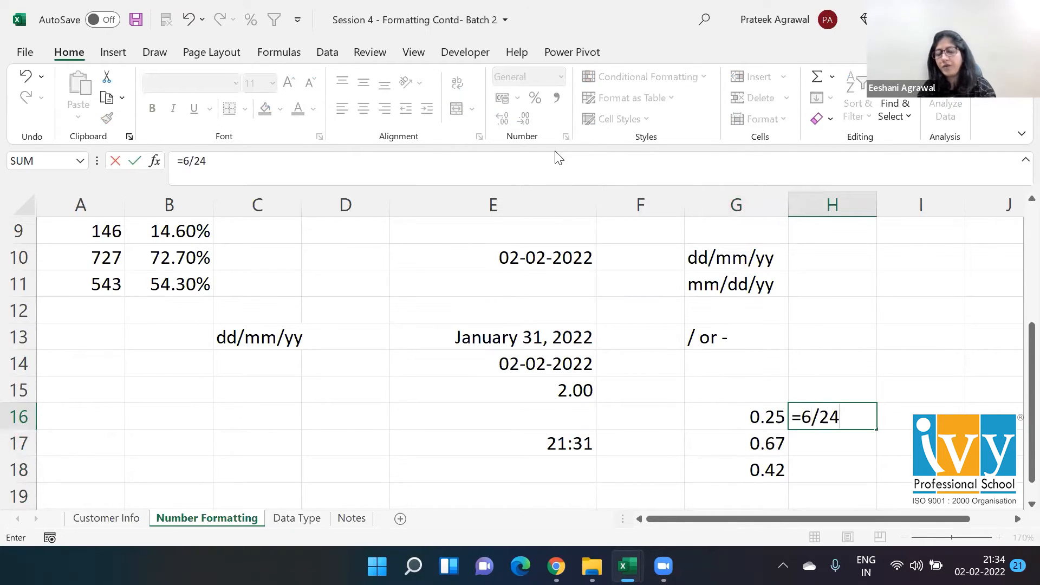
key("Return")
key("Left")
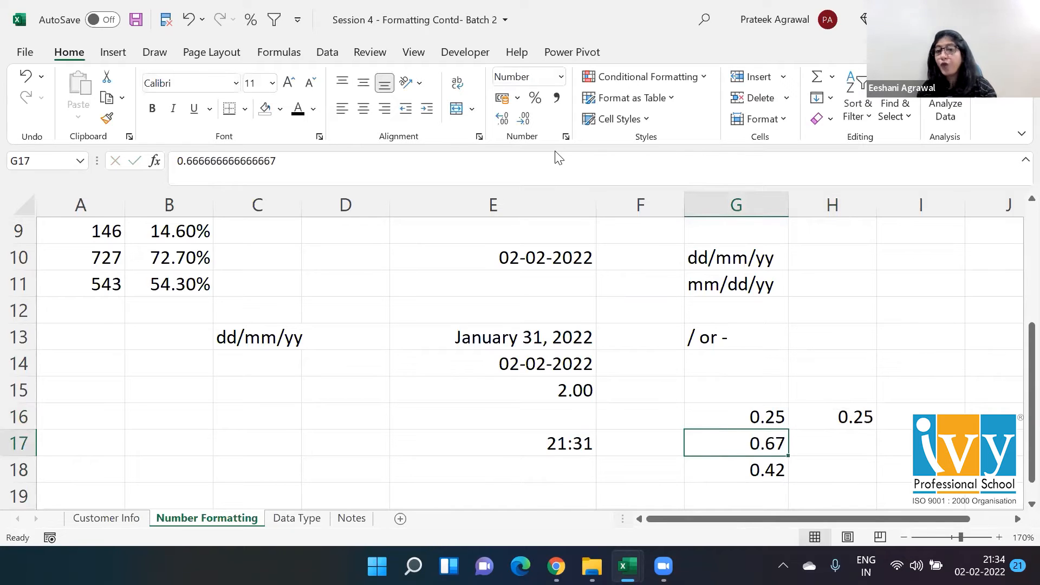
key("Right")
type("=")
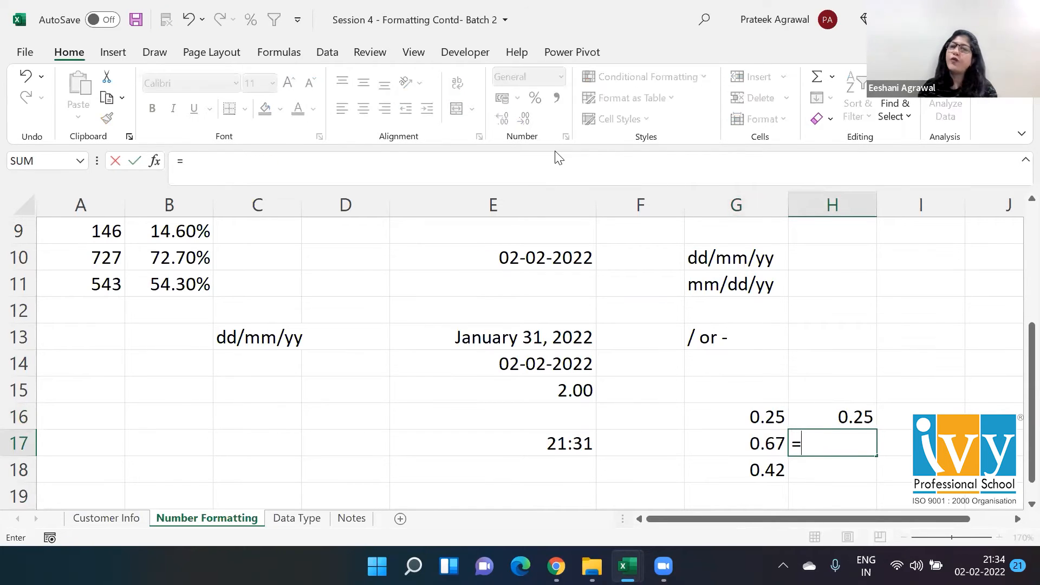
type("16/24")
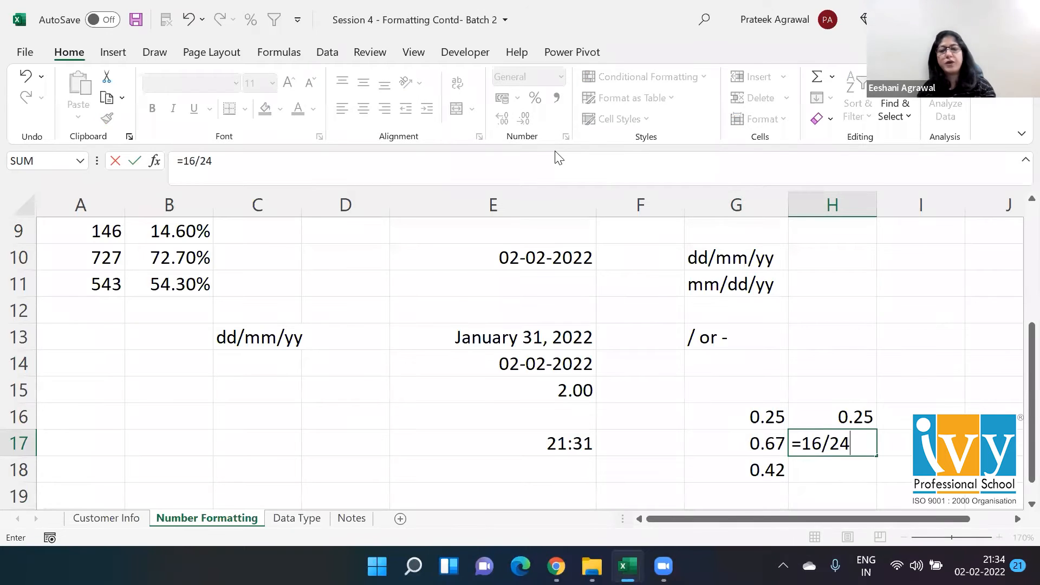
key("Return")
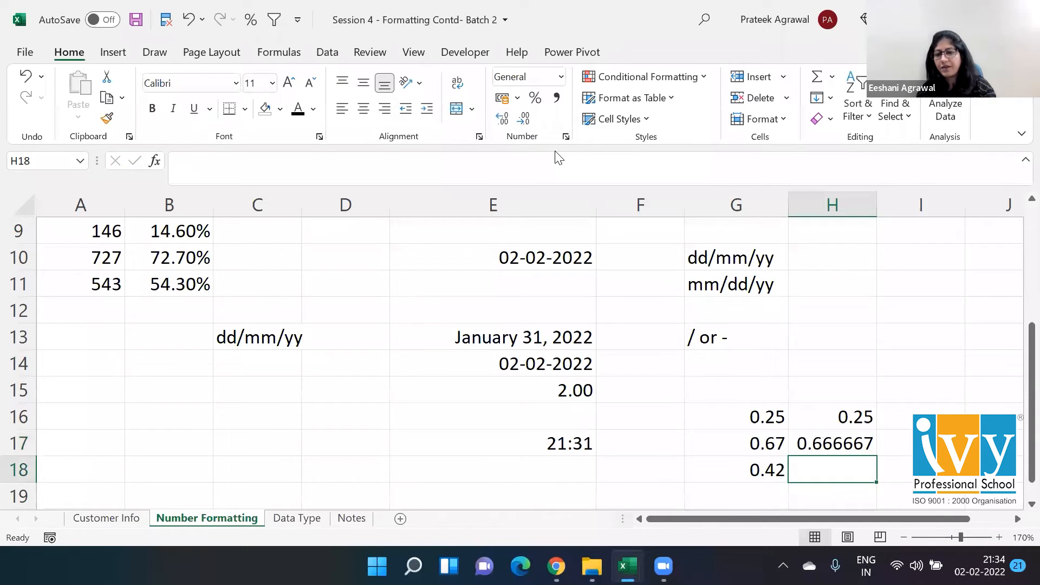
key("Up")
key("shift+Up")
key("Delete")
key("Left")
key("Down")
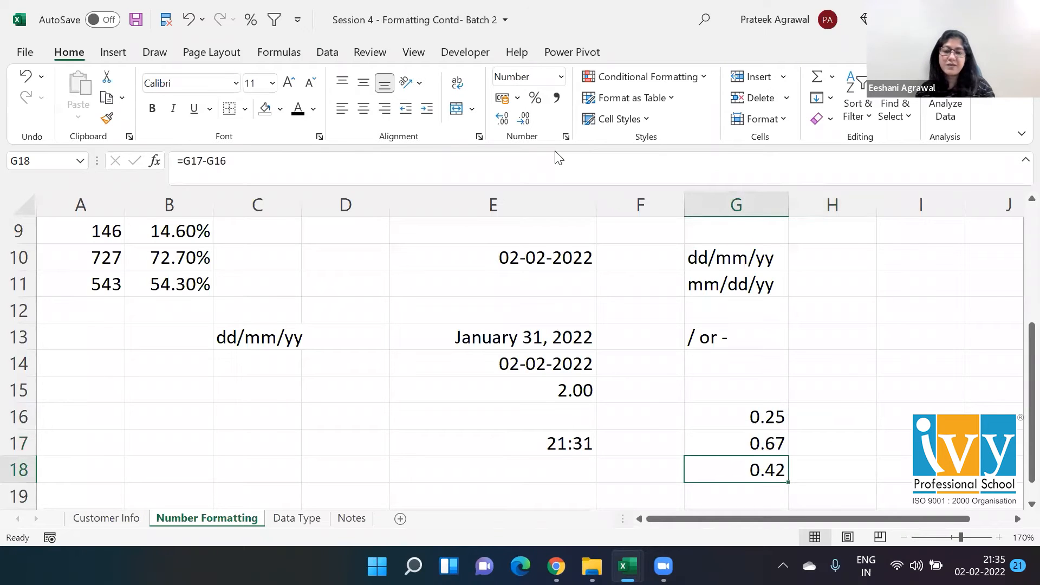
Step: Reapply Time format to G16:G17 so they show 6:00 and 16:00
key("Up")
key("shift+Up")
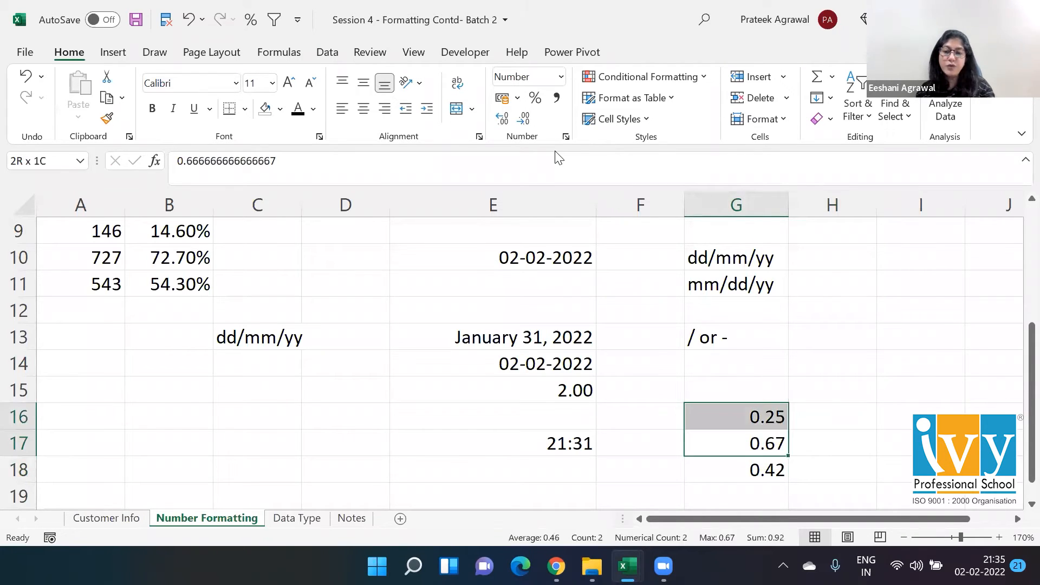
left_click(562, 77)
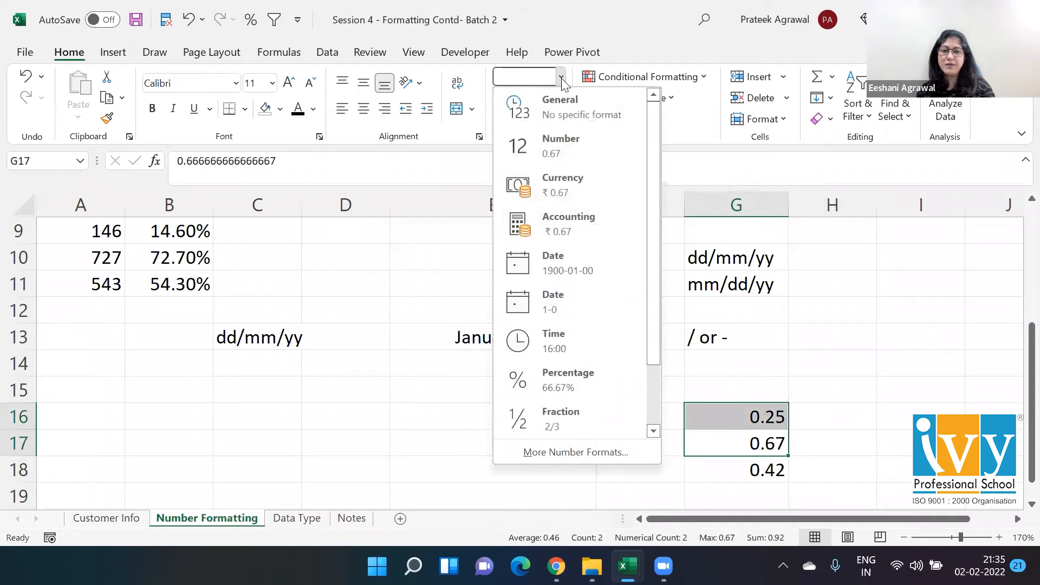
left_click(552, 341)
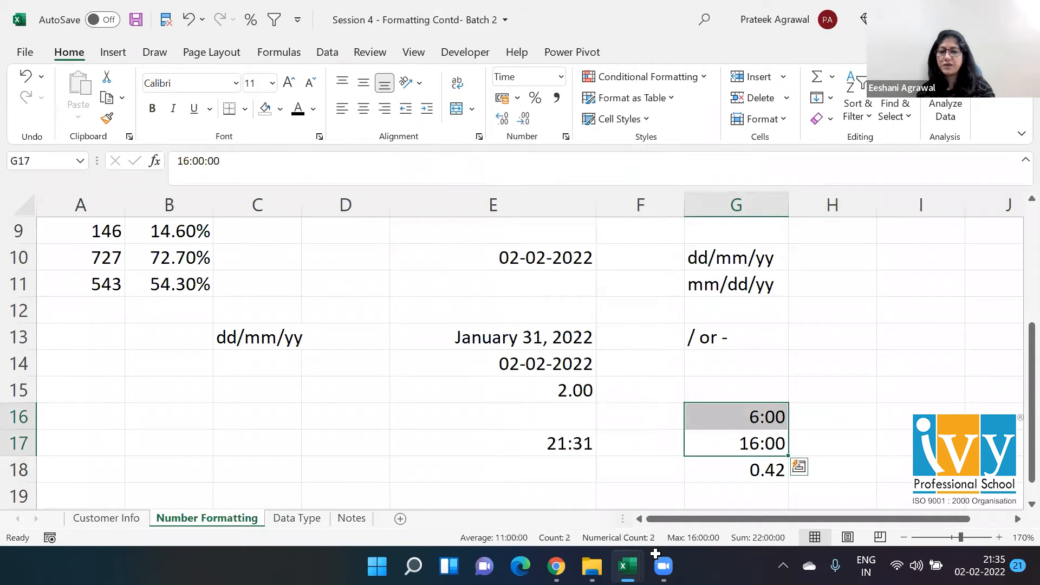
left_click(750, 471)
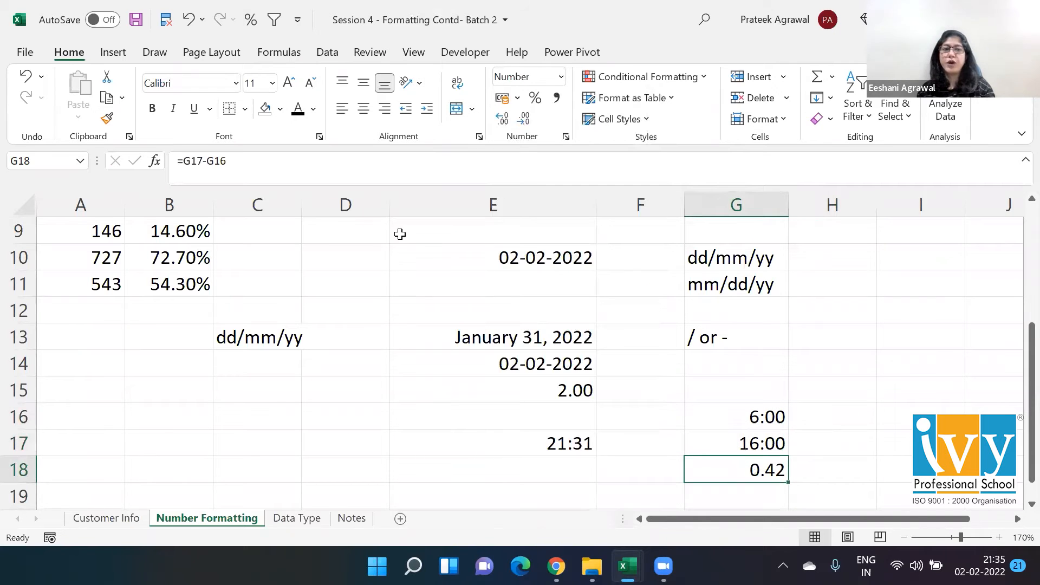
Step: Change G18 to =(G17-G16)*24, correcting an initial *60, so it shows 10.00 hours
left_click(184, 160)
type("(")
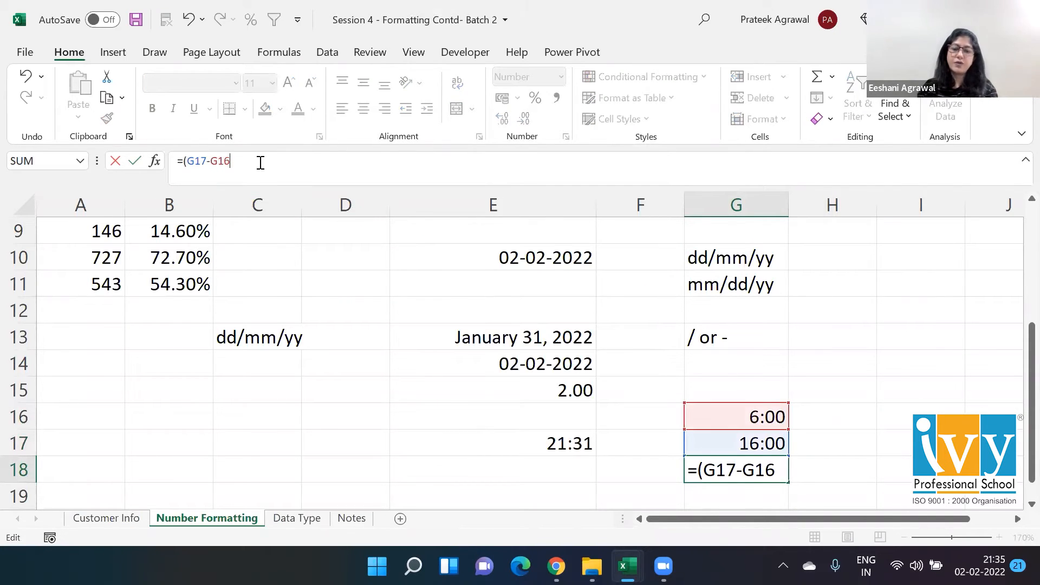
type(")*")
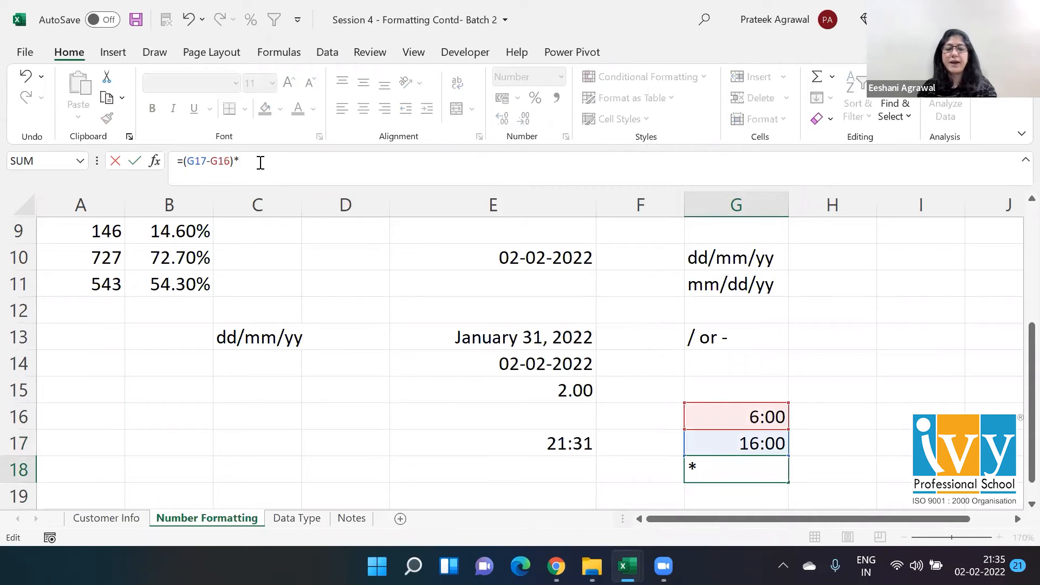
type("60")
key("Return")
key("Up")
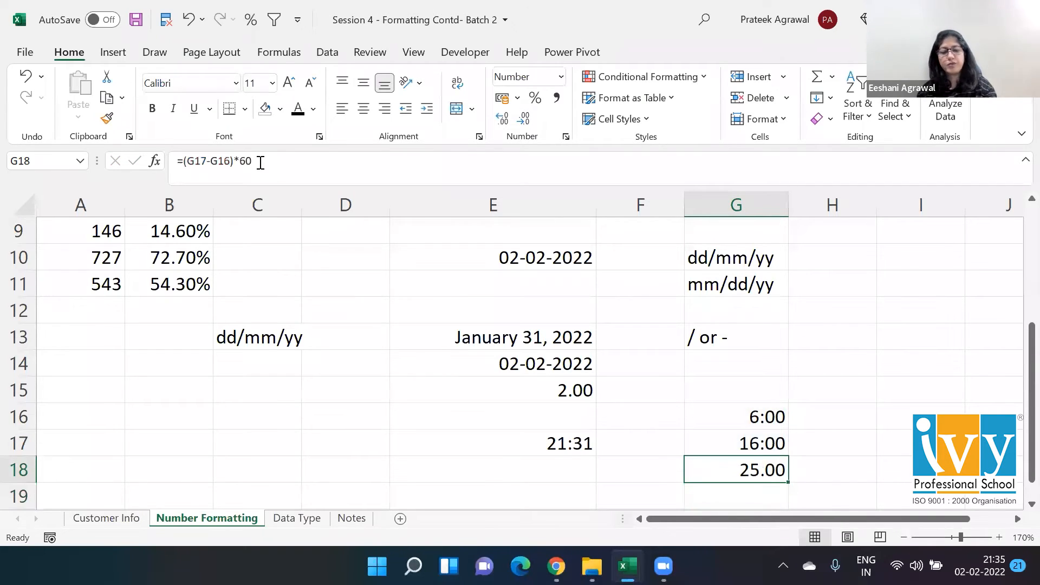
left_click(260, 163)
key("BackSpace")
key("BackSpace")
type("24")
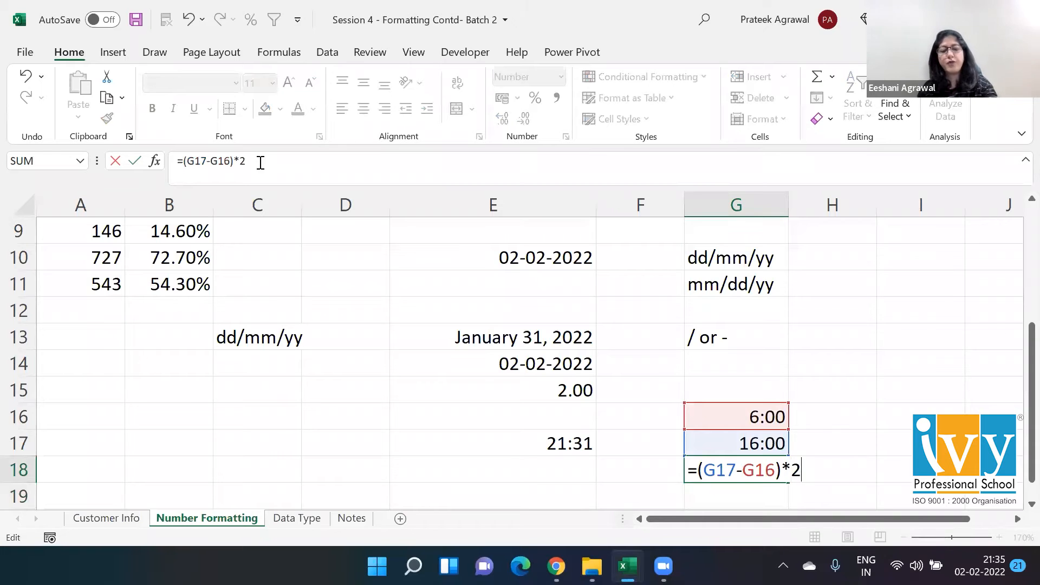
key("Return")
key("Up")
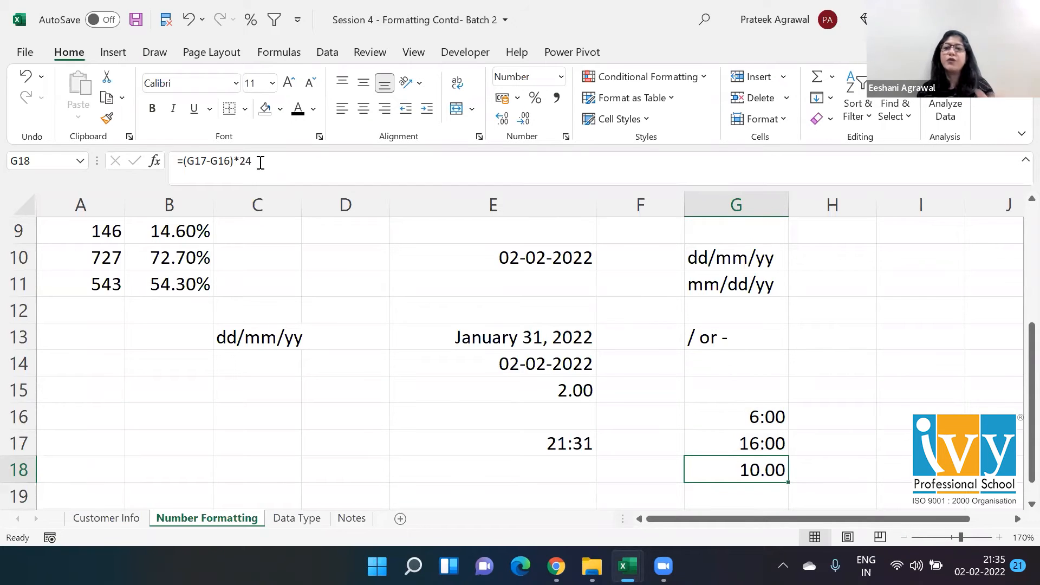
key("Up")
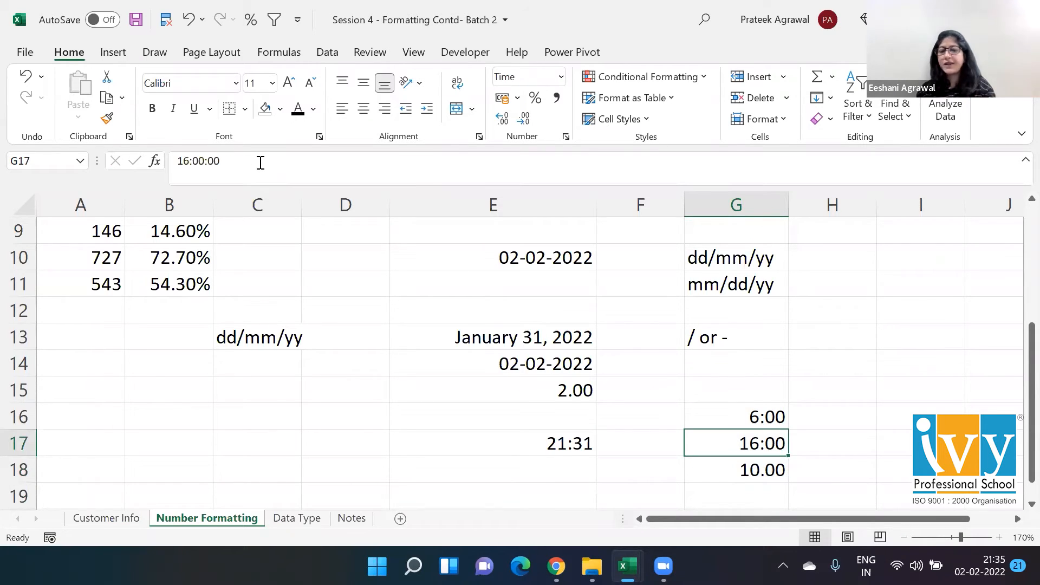
key("Up")
key("shift+Down")
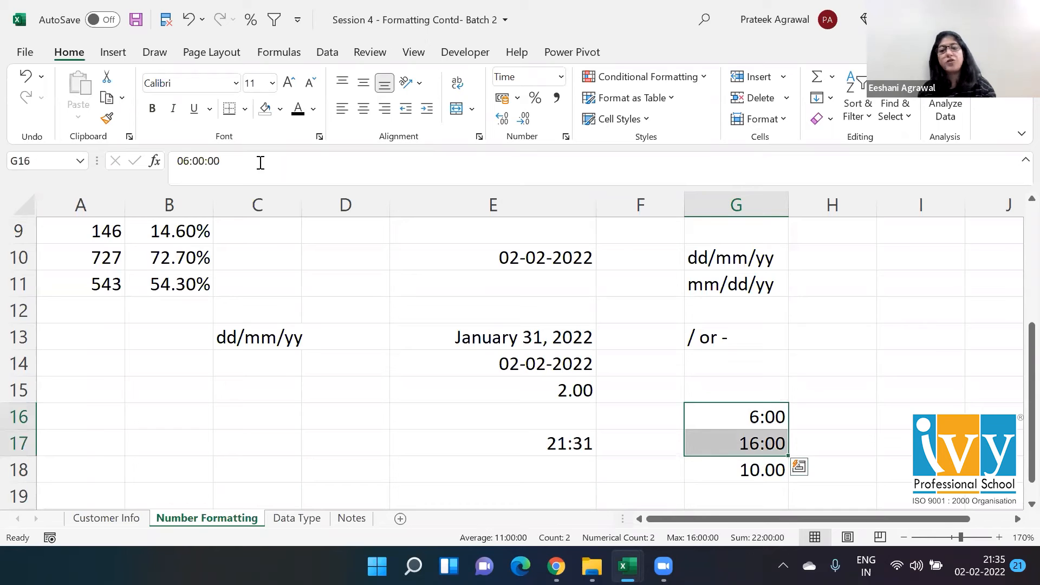
Step: Give G16:G17 the 1:30 PM time type, reading 6:00 AM and 4:00 PM
left_click(566, 137)
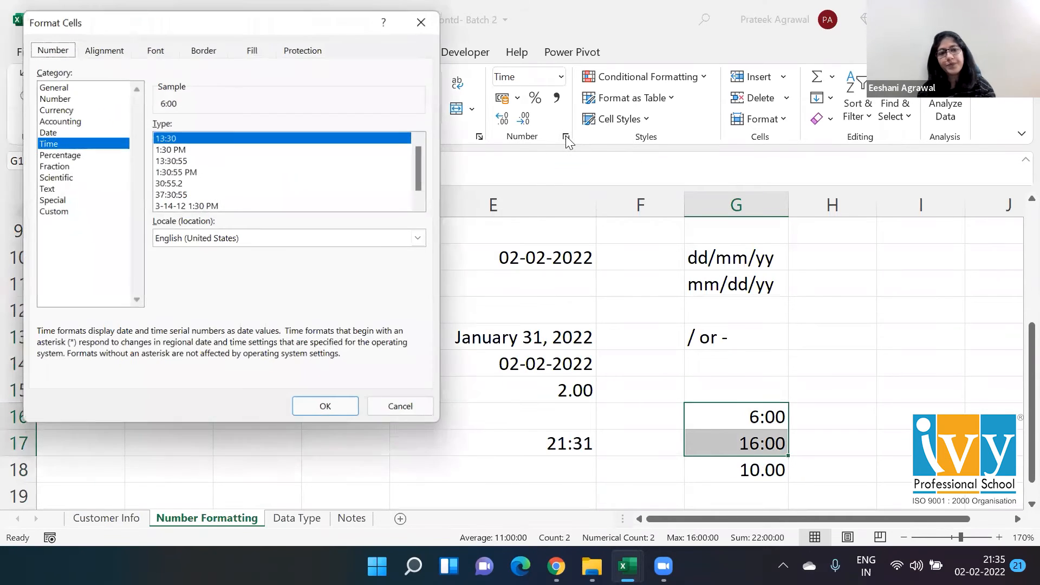
left_click(172, 150)
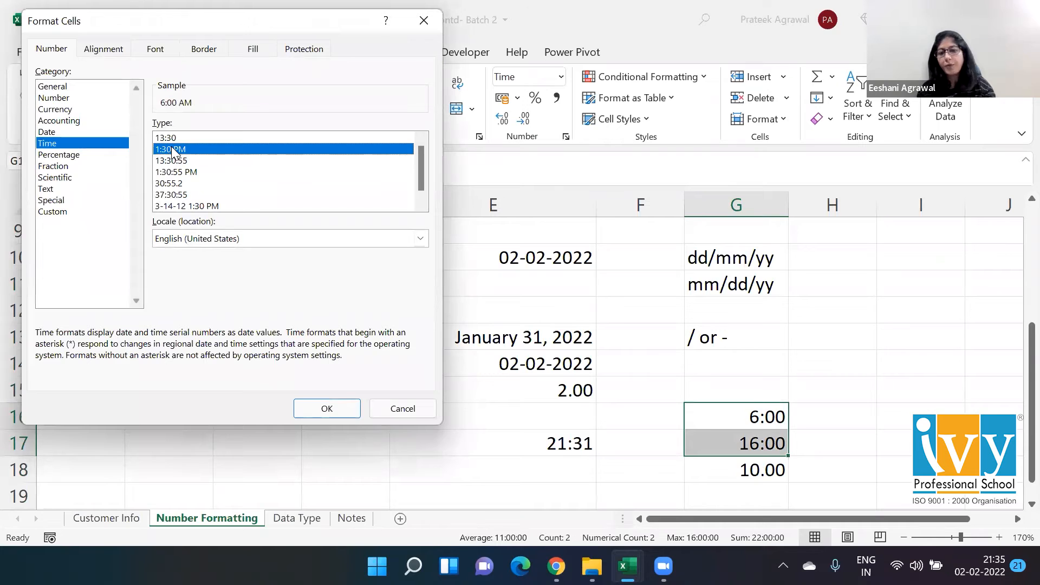
left_click(326, 408)
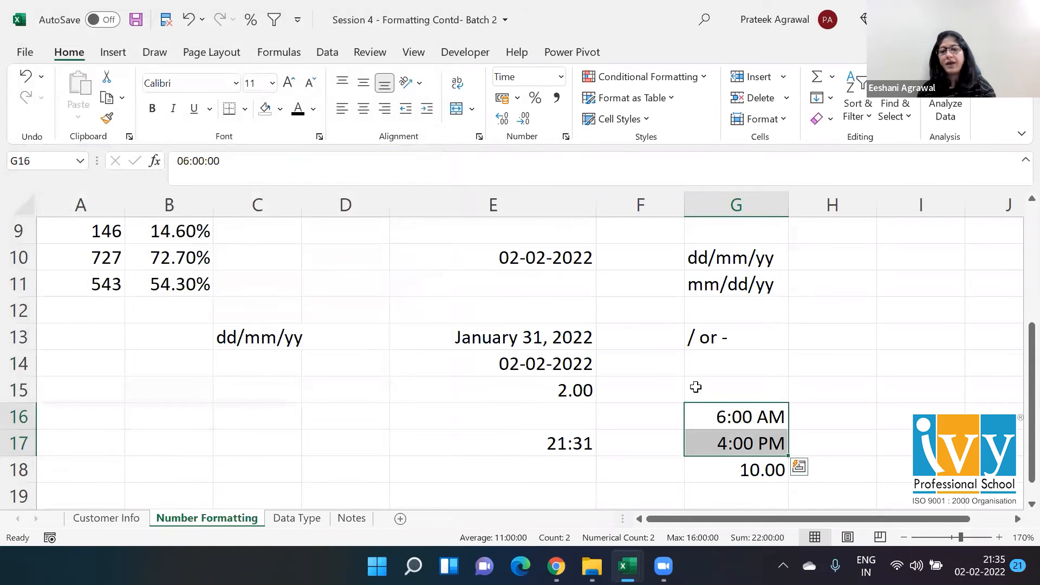
Step: Remove both decimal places from G18 so it shows 10
double_click(759, 468)
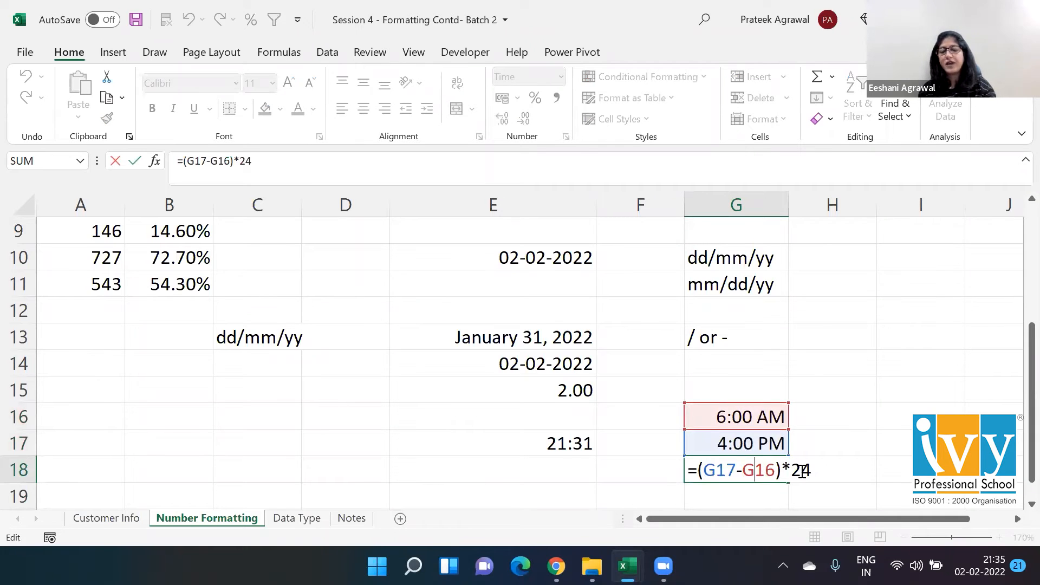
key("Return")
left_click(784, 460)
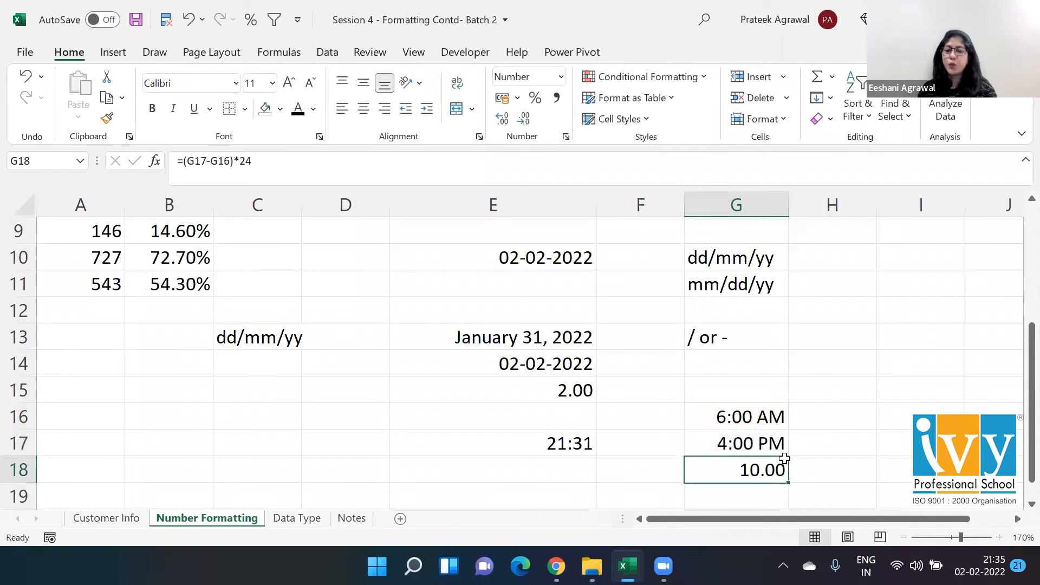
left_click(523, 121)
left_click(523, 121)
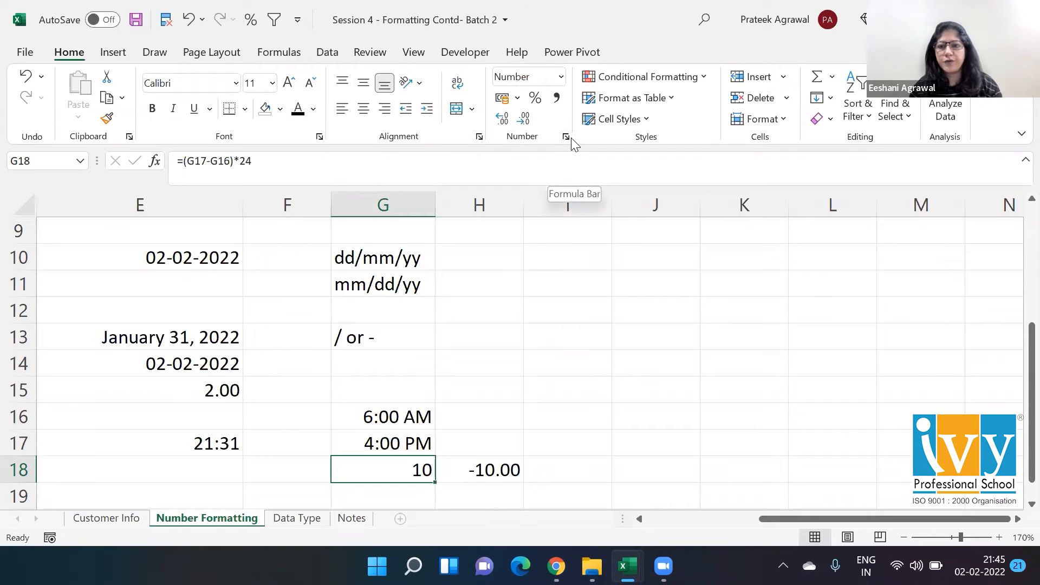
left_click(566, 137)
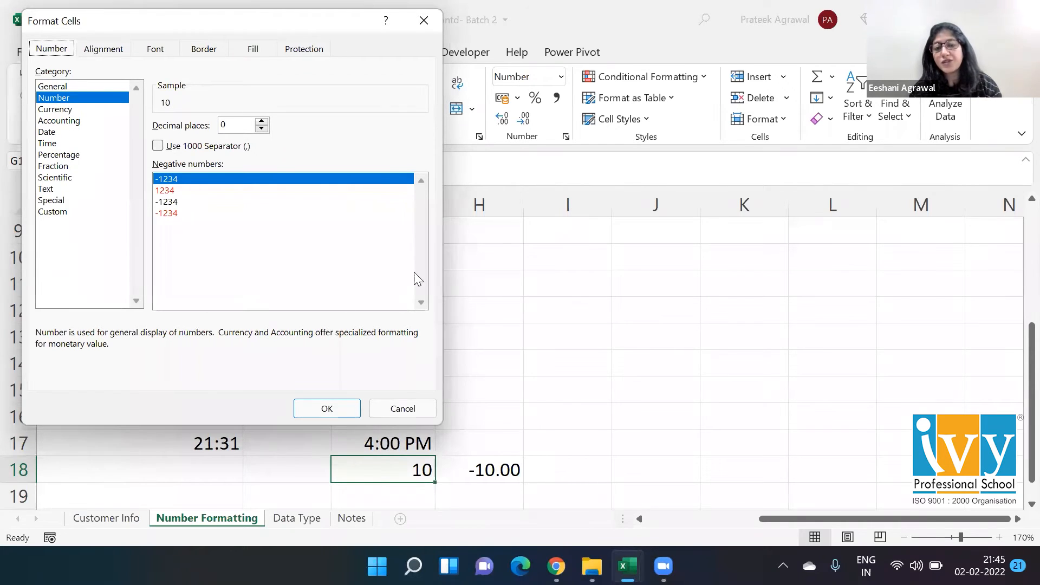
left_click(414, 406)
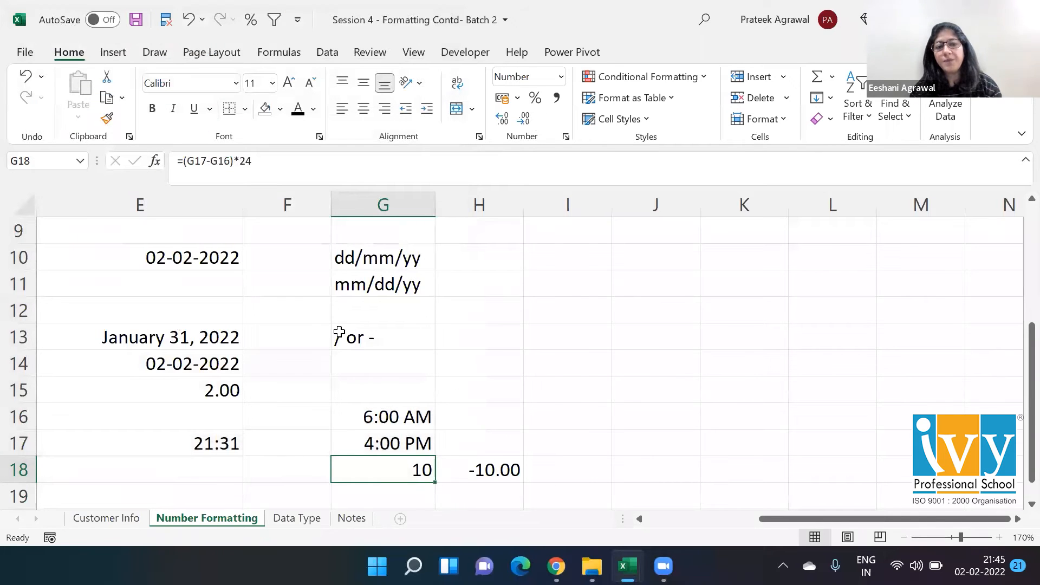
left_click(339, 332)
key("Left")
key("Left")
key("Left")
key("Left")
key("Left")
key("Left")
key("Up")
key("Up")
key("Up")
key("Up")
key("Up")
key("Up")
key("Up")
key("Up")
key("Up")
key("Up")
key("Up")
key("Up")
key("Right")
key("Down")
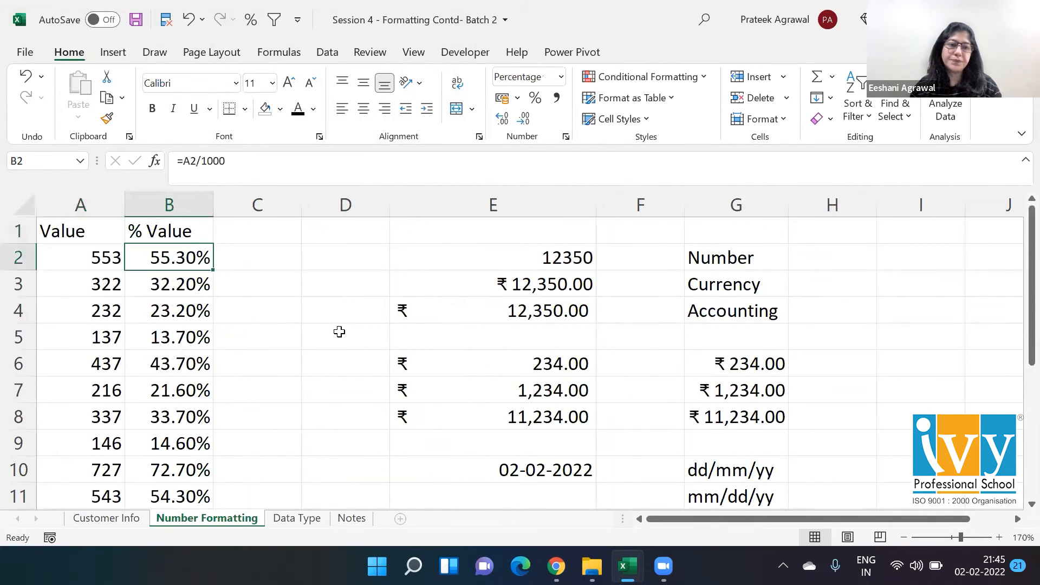
key("ctrl+shift+Down")
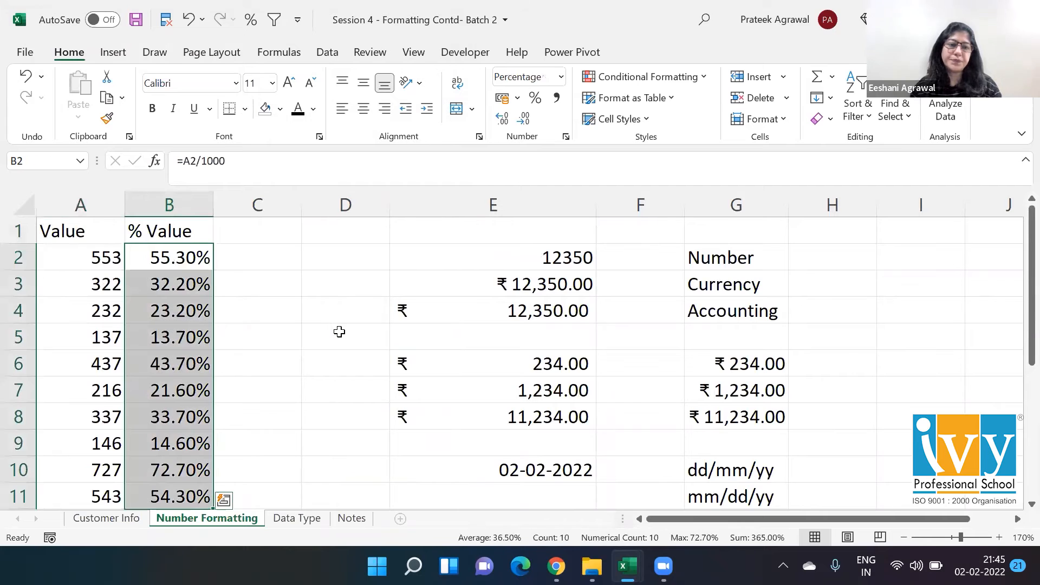
Step: Apply % Style to B2:B11, then switch the column to Number format
left_click(536, 101)
left_click(562, 77)
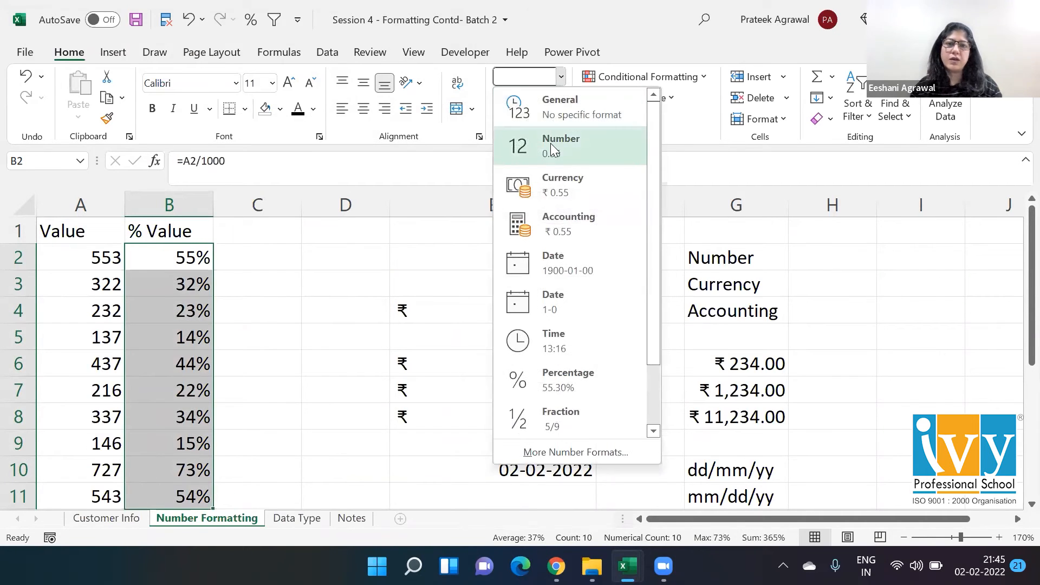
left_click(550, 144)
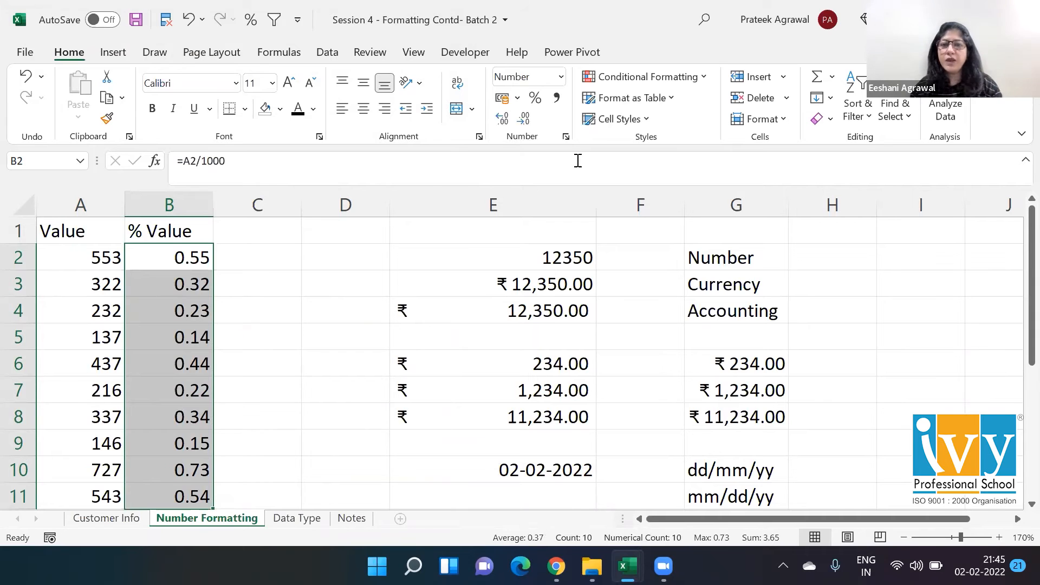
Step: Format B2:B11 as Percentage with 0 decimal places via Format Cells
left_click(566, 137)
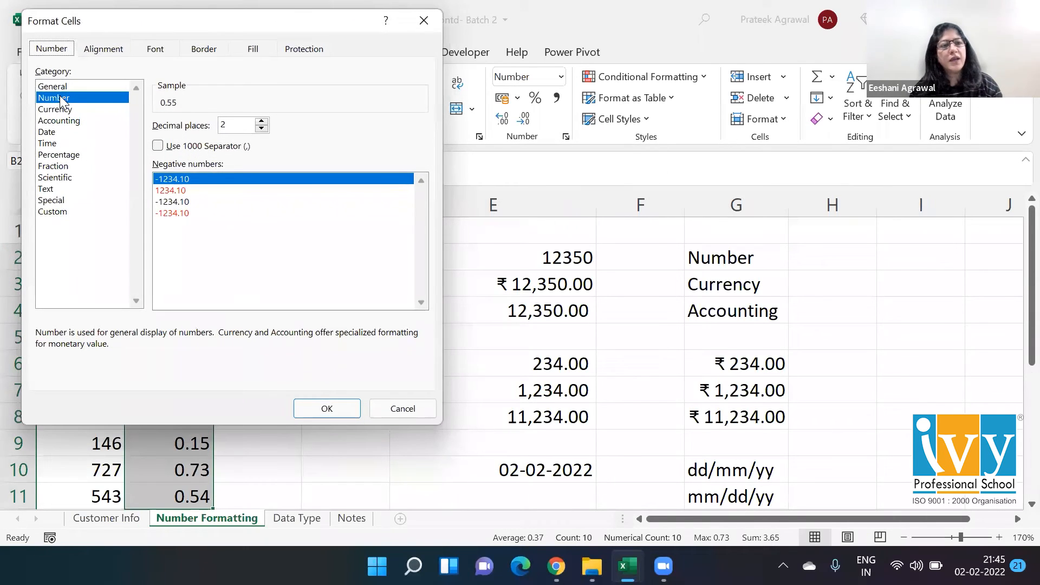
left_click(57, 154)
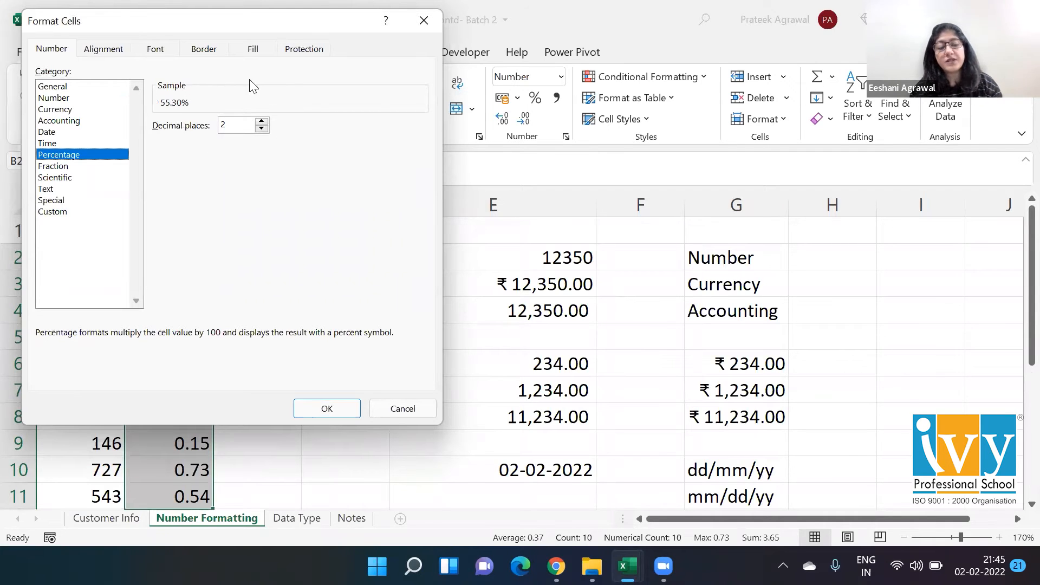
left_click(262, 128)
left_click(261, 129)
double_click(262, 122)
left_click(260, 121)
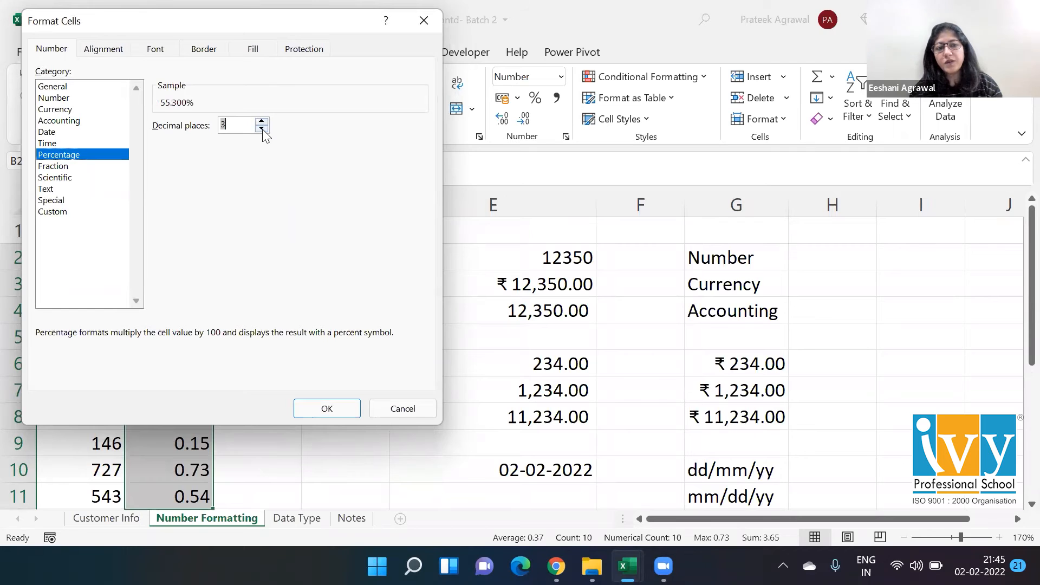
triple_click(263, 130)
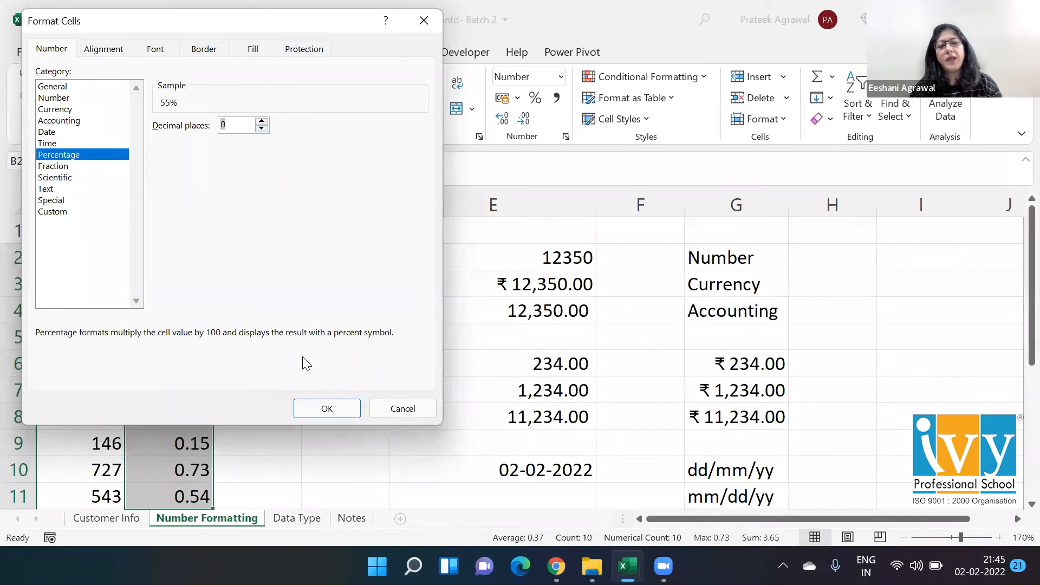
left_click(326, 408)
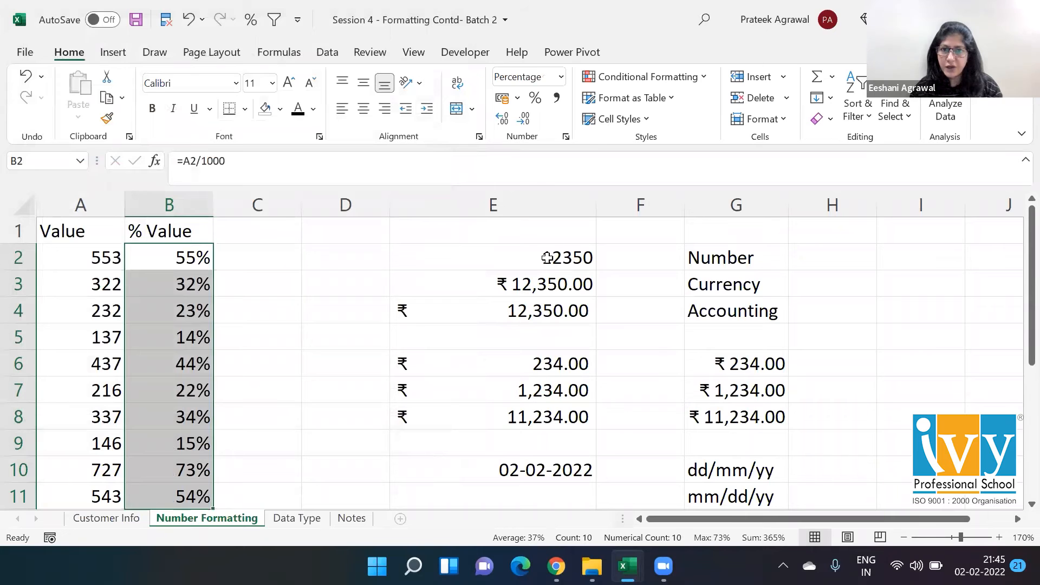
Step: Recheck the column's format settings and cancel without changes
left_click(566, 139)
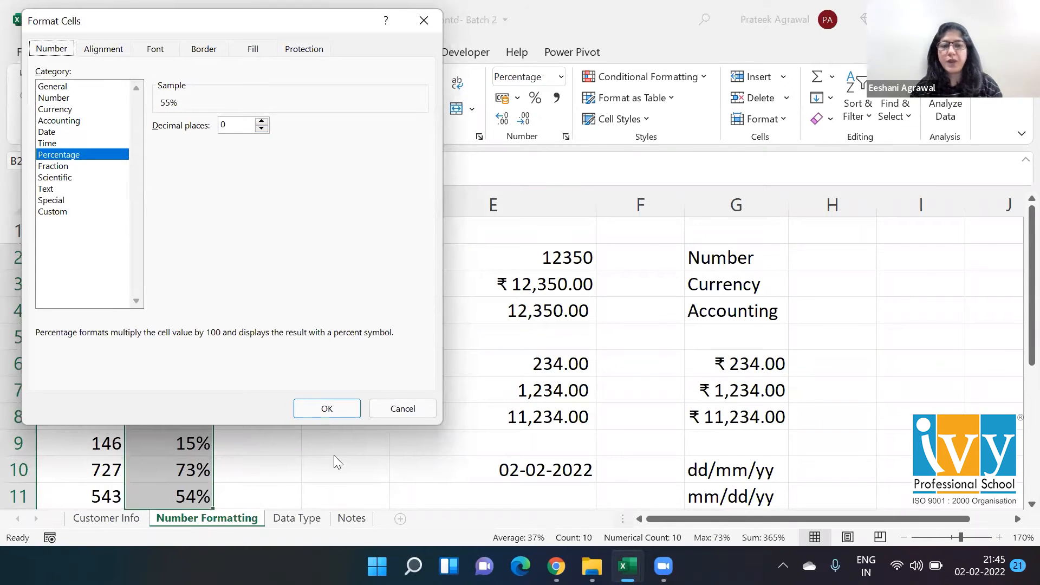
left_click(396, 408)
left_click(369, 318)
key("Right")
key("Right")
key("Right")
key("Right")
key("Right")
key("Right")
key("Right")
key("Right")
key("Right")
key("Right")
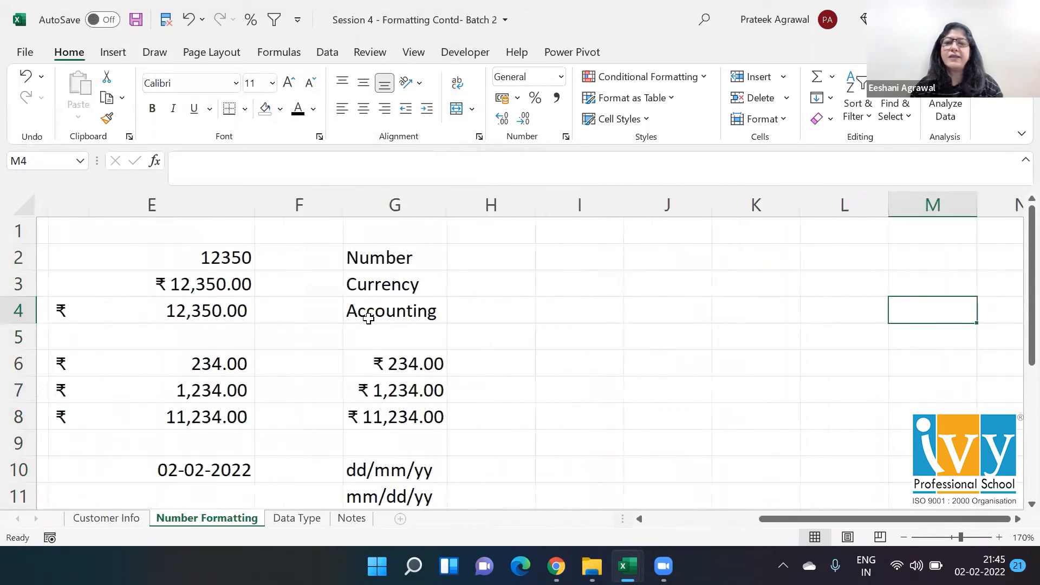
Step: Enter 1/2 in J2 and 2/3 in J3, which Excel converts to 01-Feb and 02-Mar
left_click(427, 257)
type("1/2")
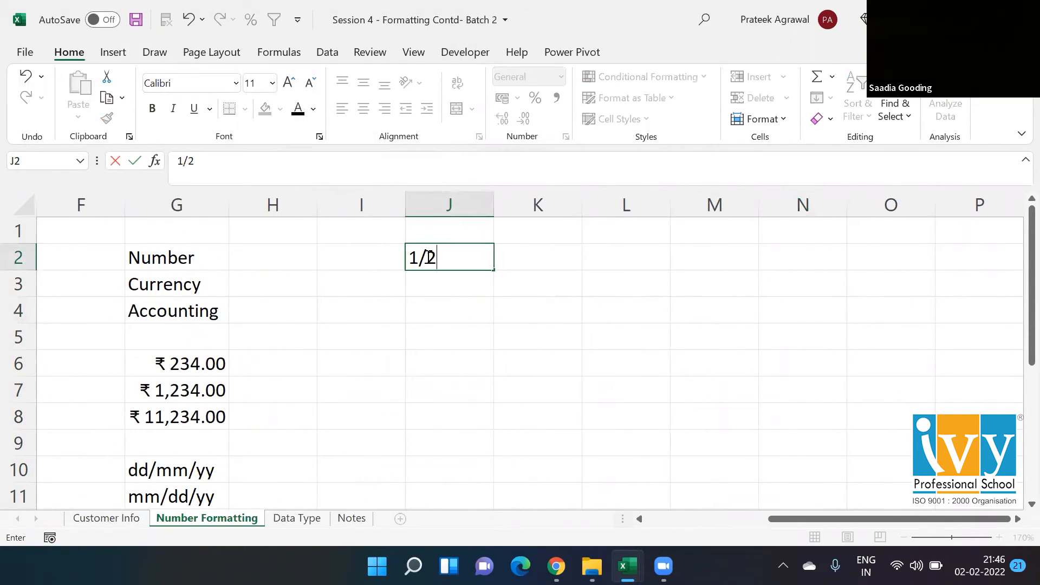
key("Return")
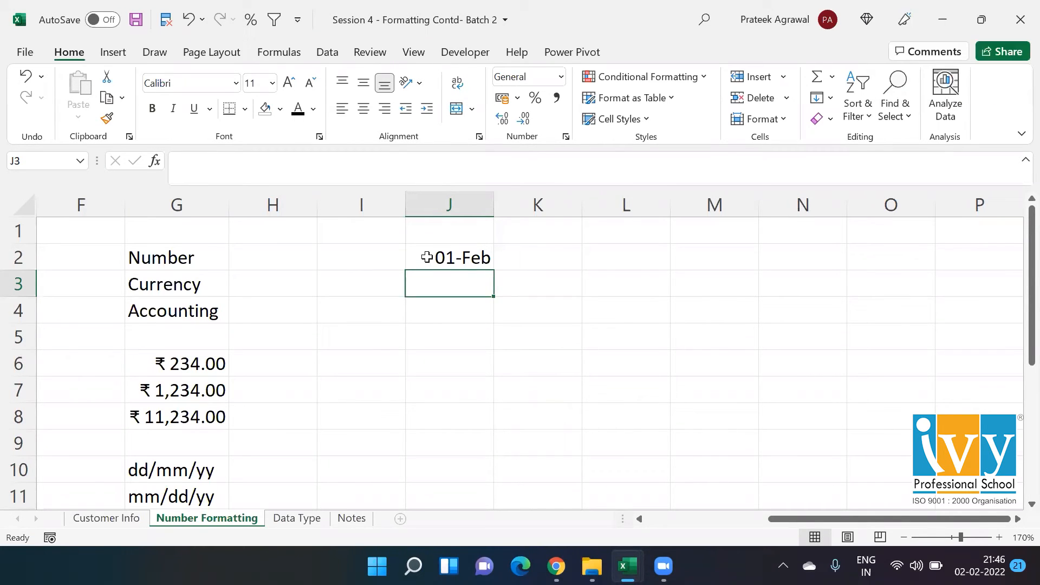
type("2/3")
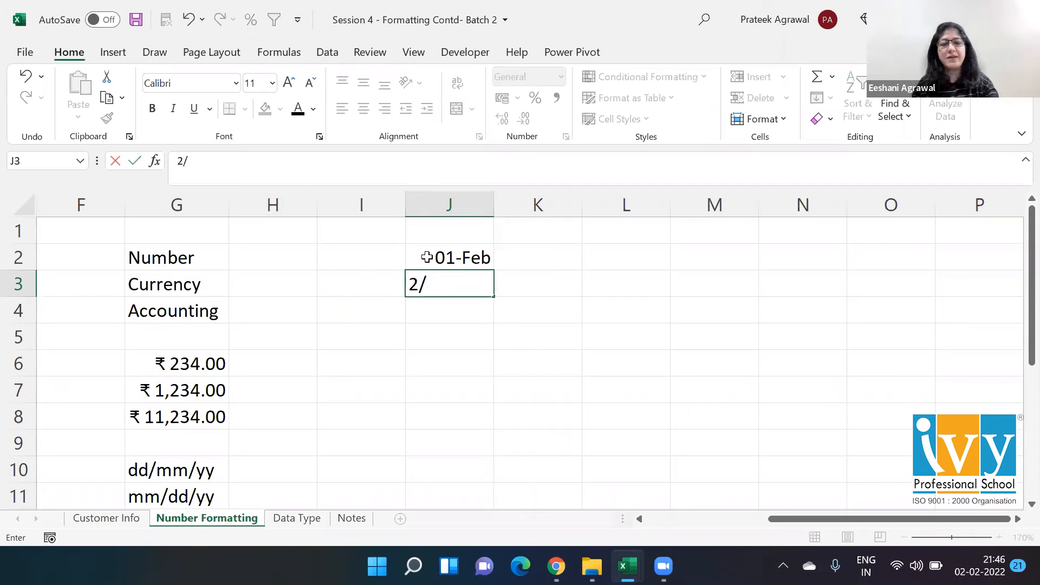
key("Return")
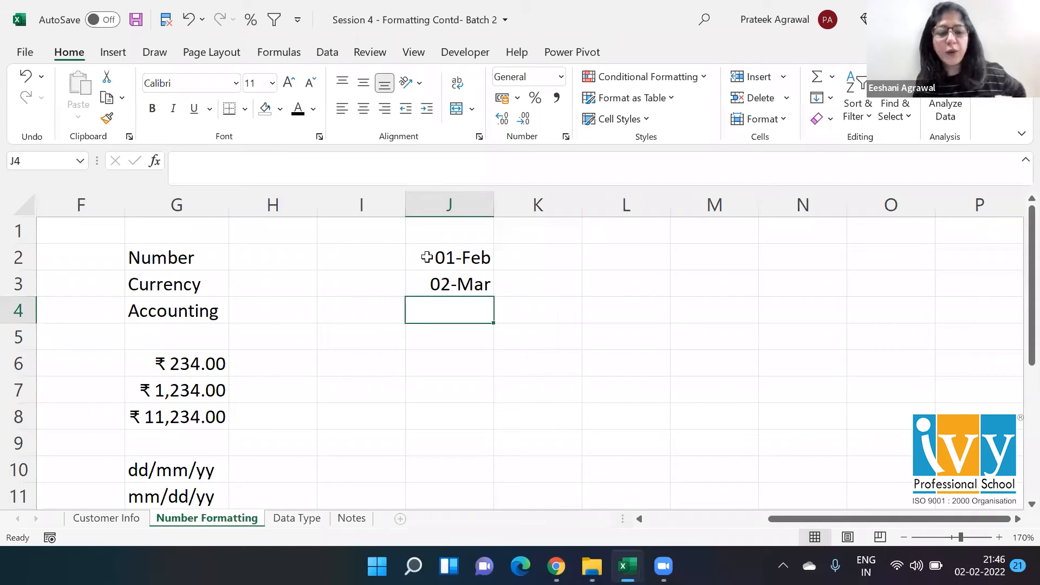
Step: Test the entry 45/13 in J4, then delete it
type("45/1")
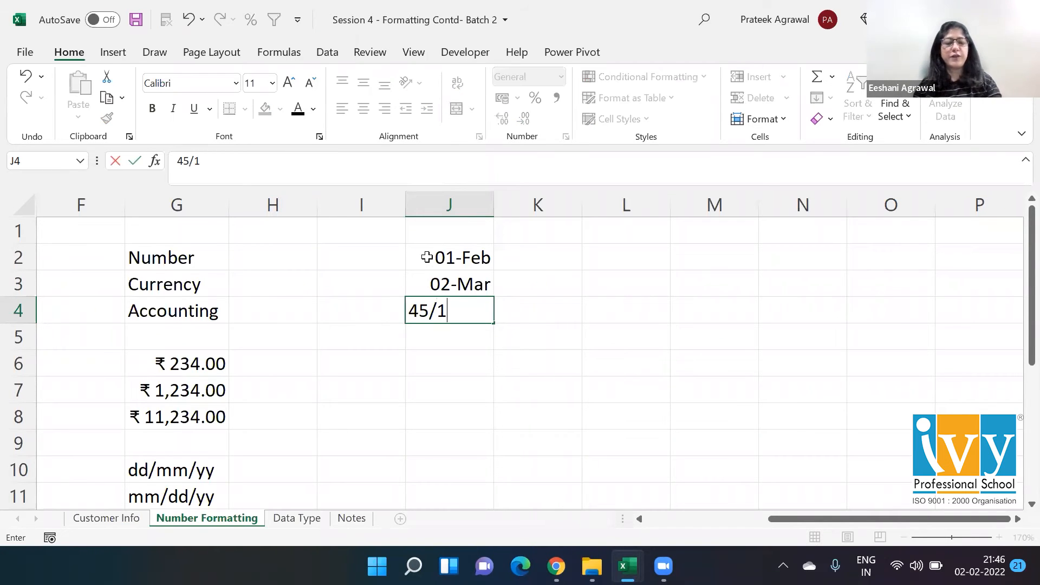
type("3")
key("Return")
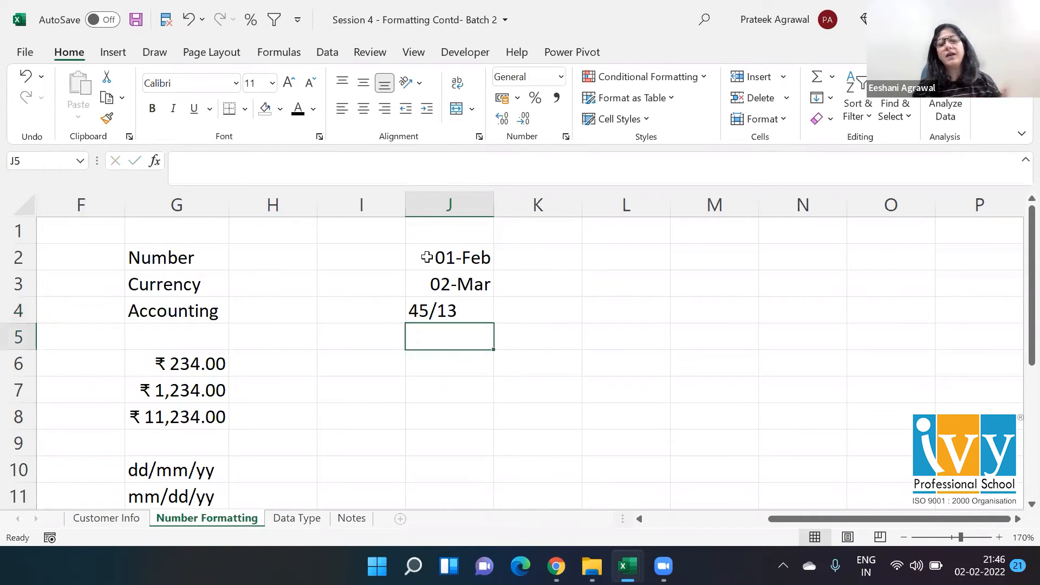
key("Up")
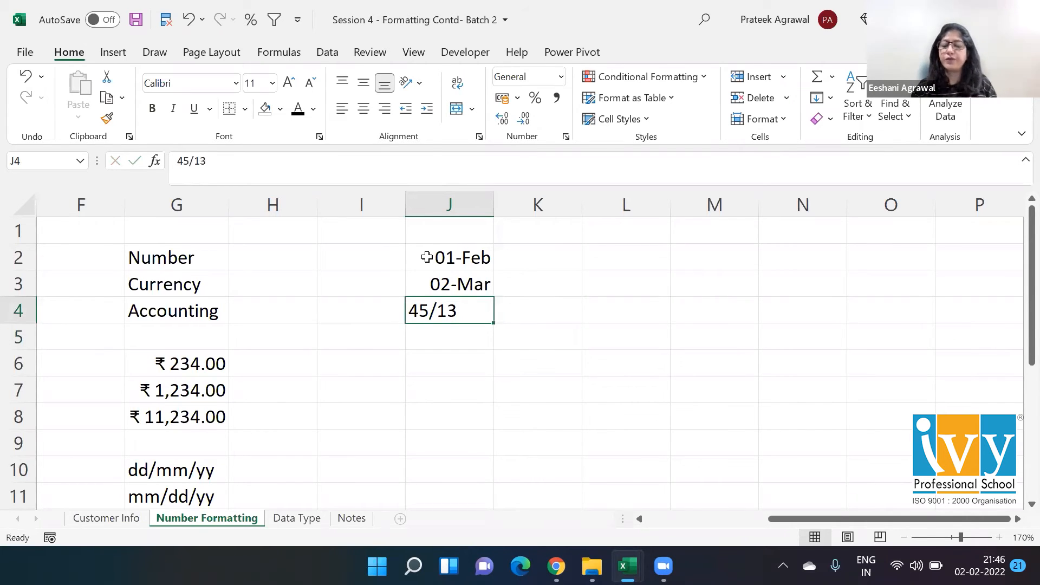
key("Delete")
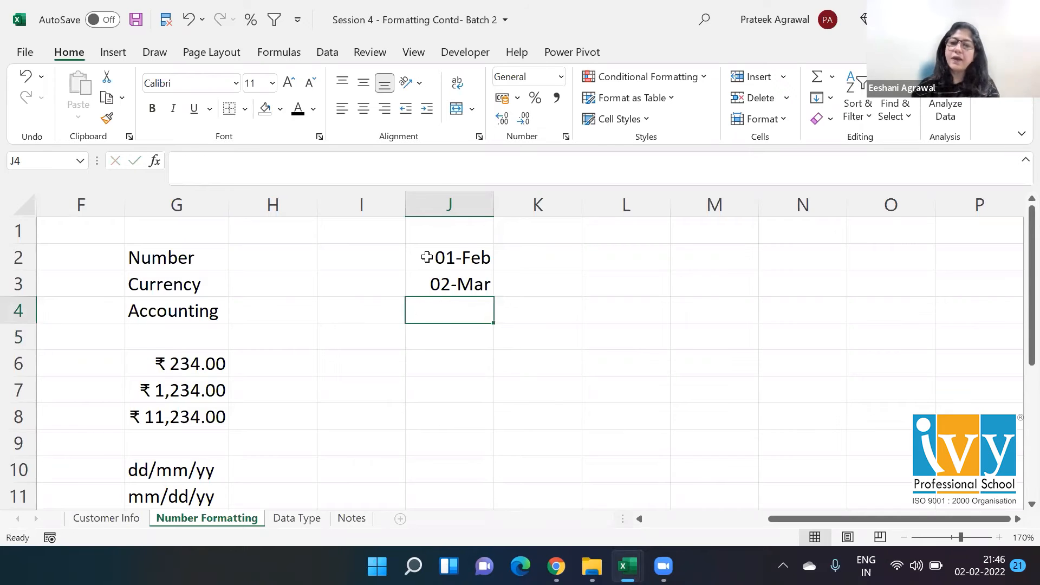
key("Up")
key("Up")
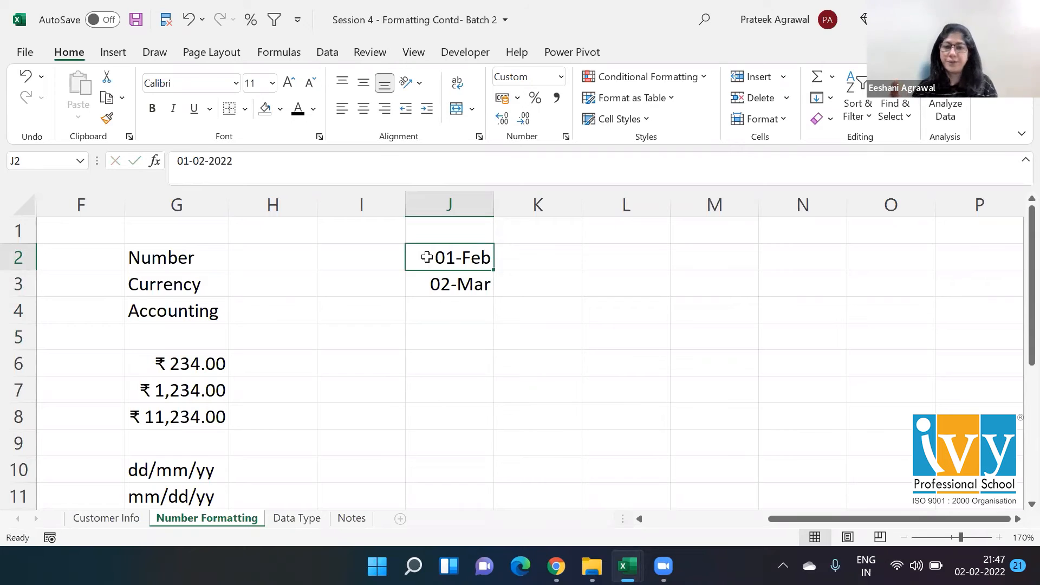
Step: Apply the Fraction format to K2:K7
key("Right")
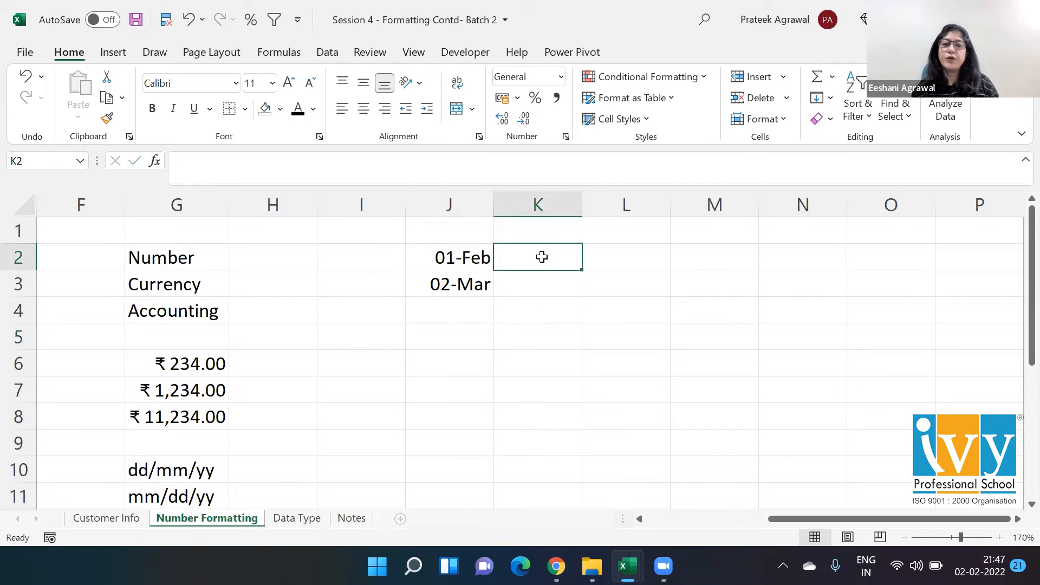
left_click_drag(541, 257, 540, 387)
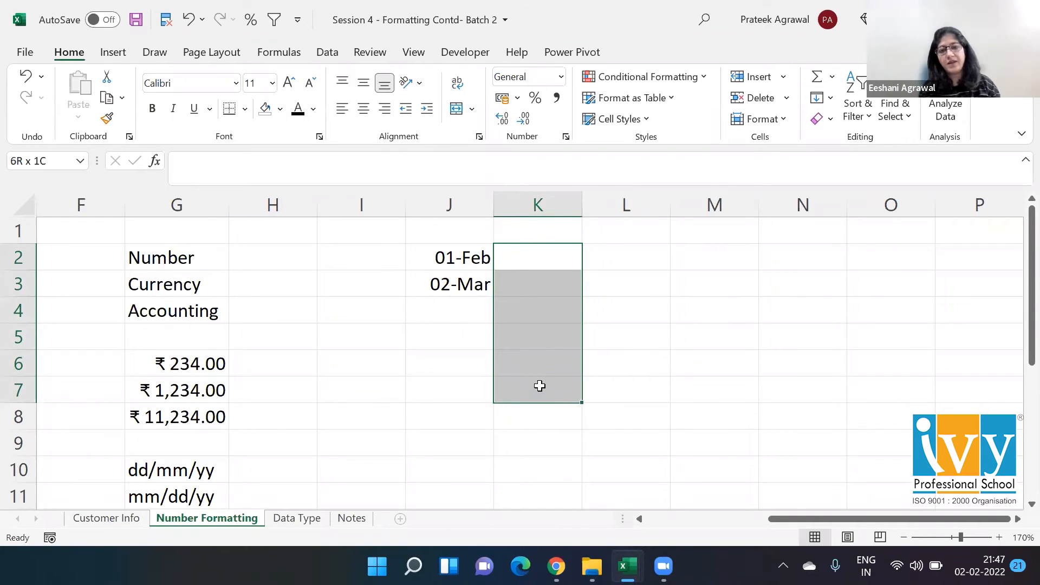
left_click_drag(540, 386, 539, 385)
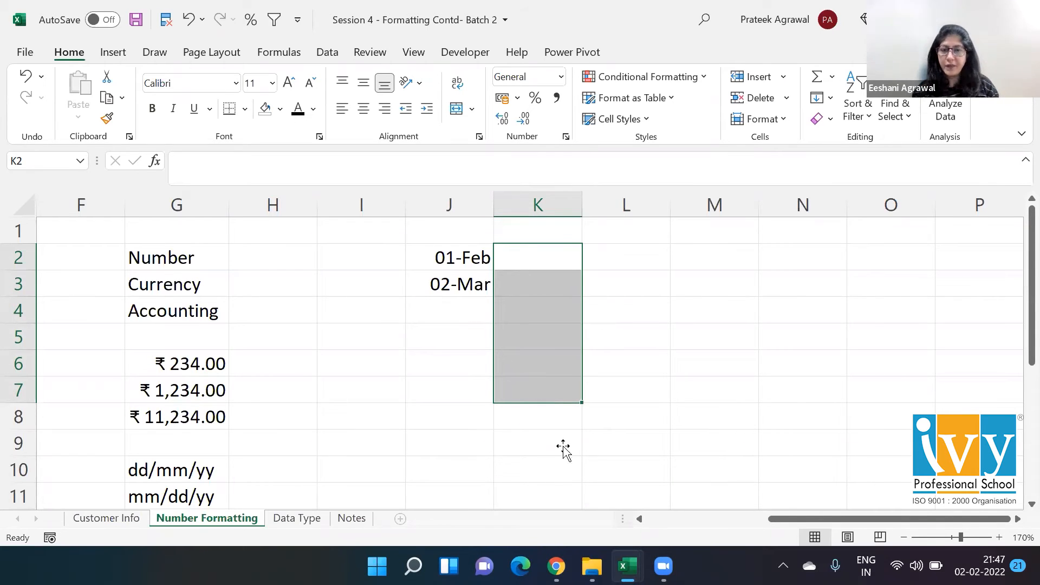
left_click(566, 137)
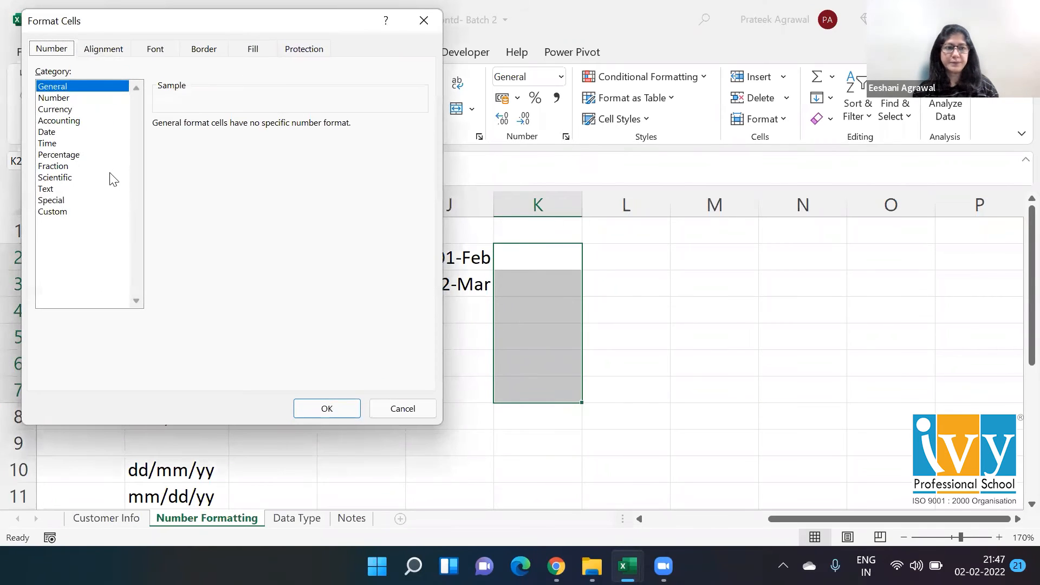
left_click(60, 167)
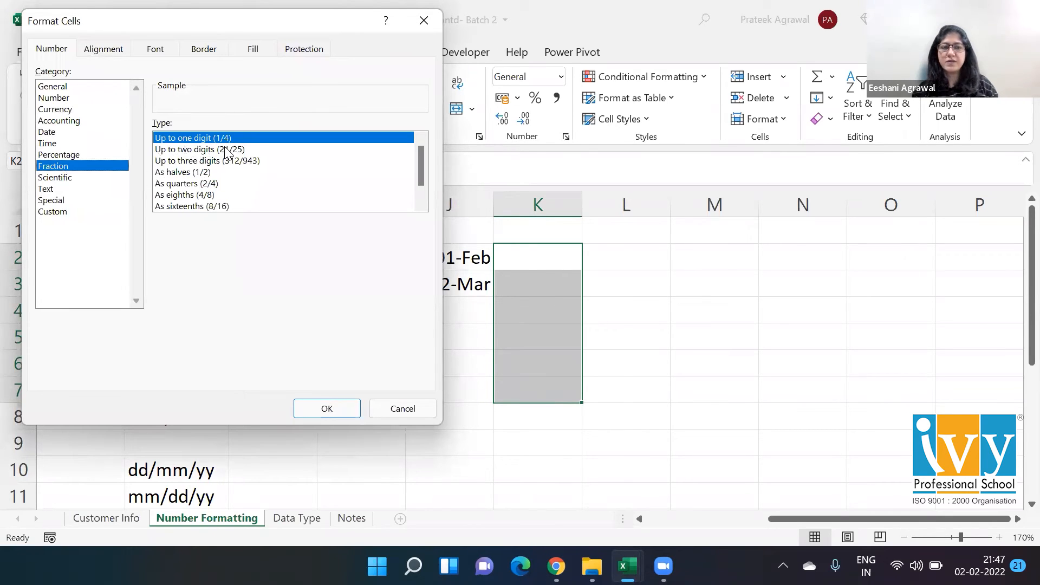
left_click(320, 409)
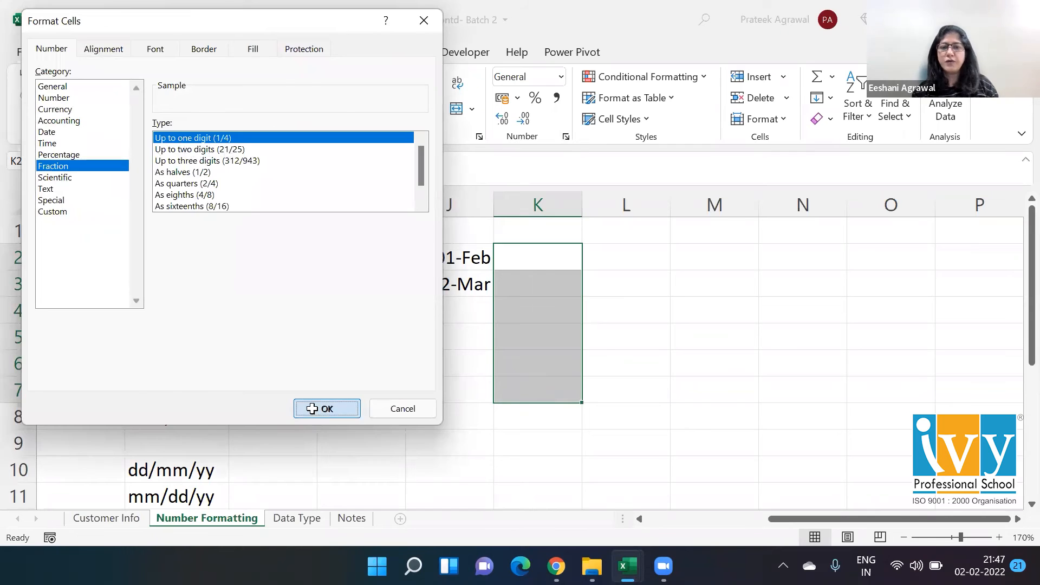
Step: Enter the fractions 1/2 in K2 and 2/3 in K3
key("Right")
key("Left")
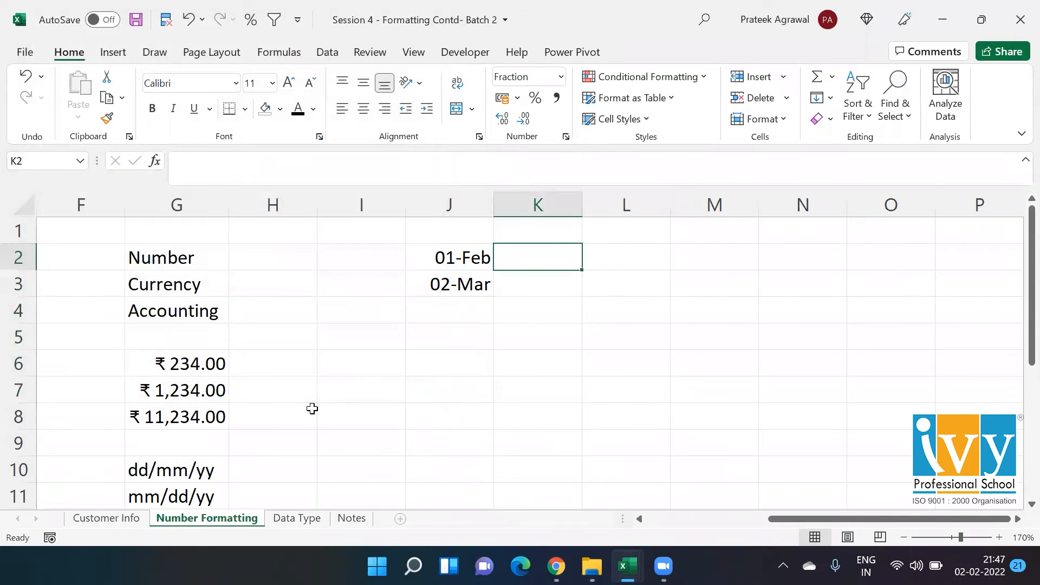
type("1/2")
key("Return")
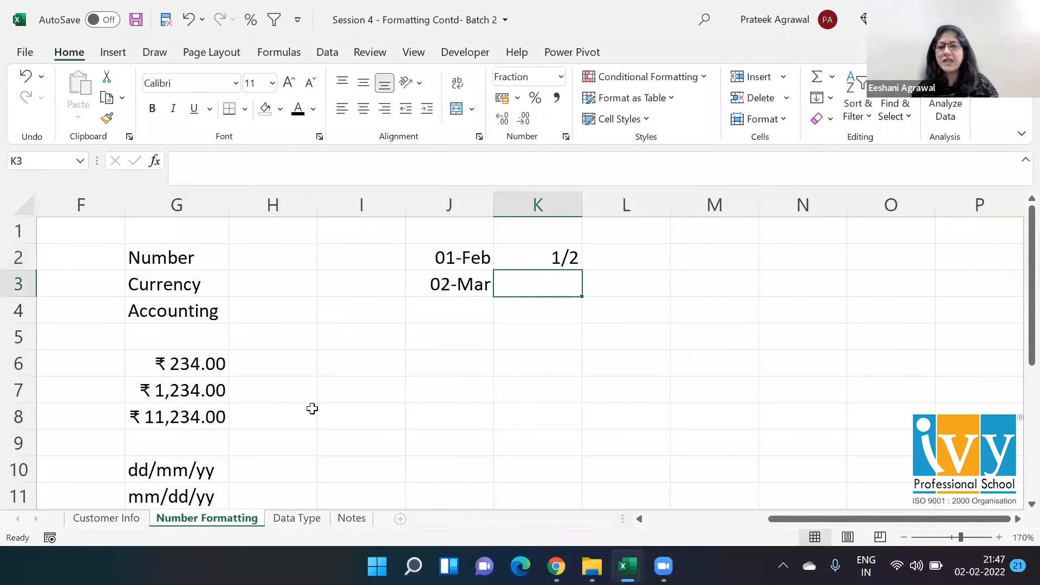
type("2/3")
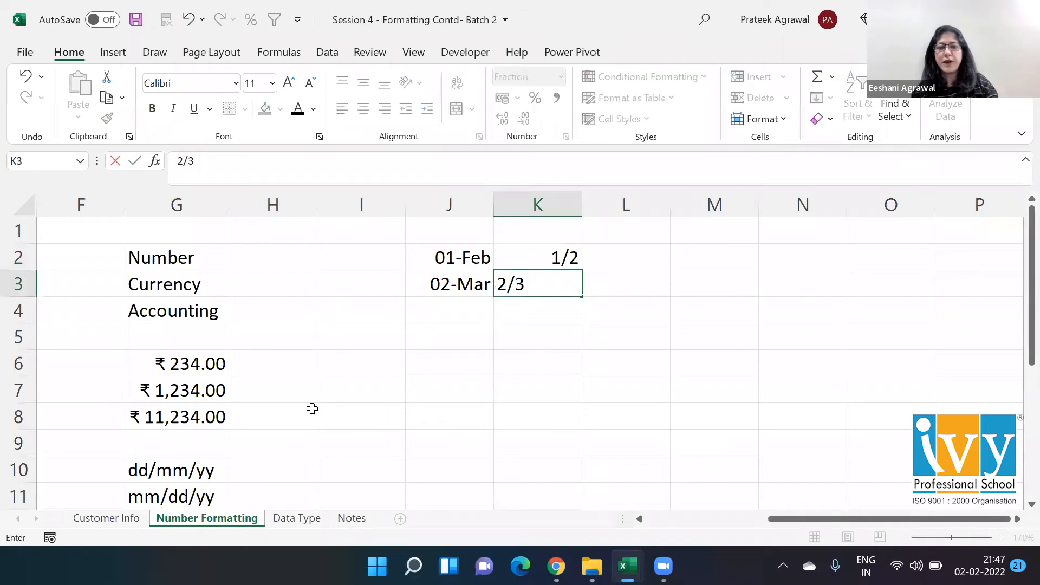
key("Return")
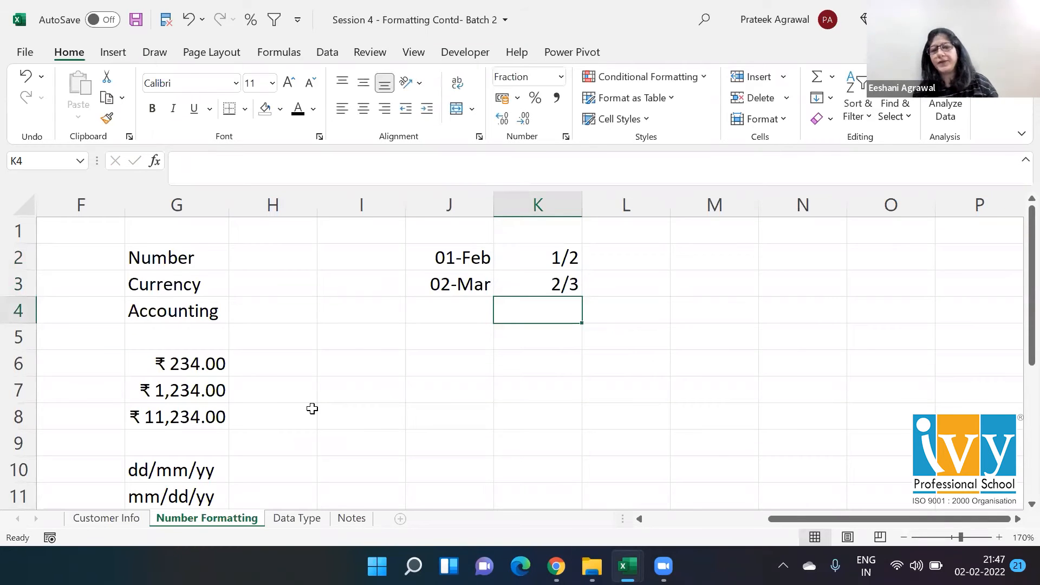
Step: Compare K2 and K3's stored values, 0.5 and 0.666666666666667
key("Up")
key("Up")
key("Down")
key("Up")
key("Down")
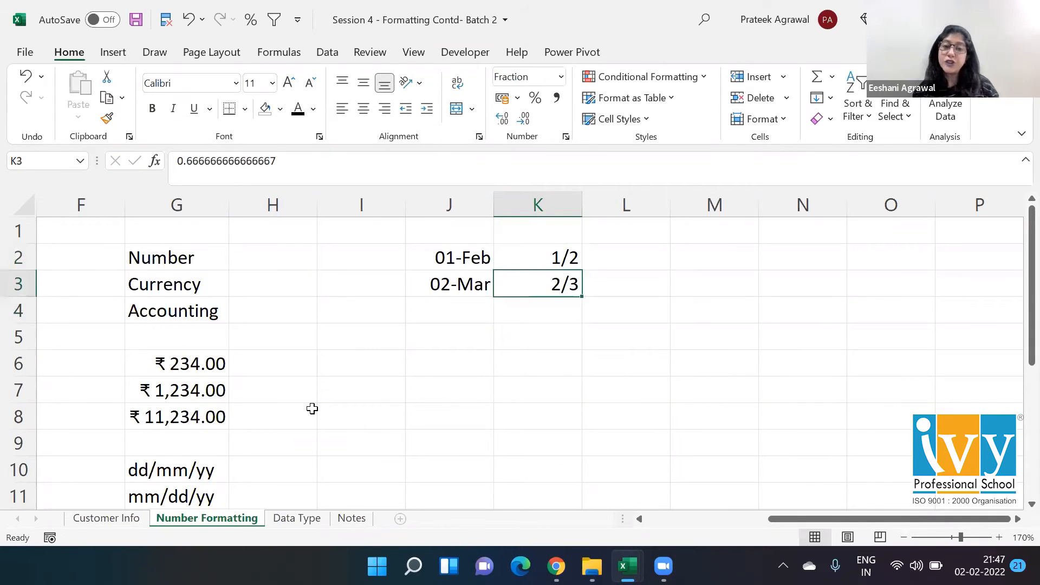
key("Up")
key("Left")
key("Right")
key("Down")
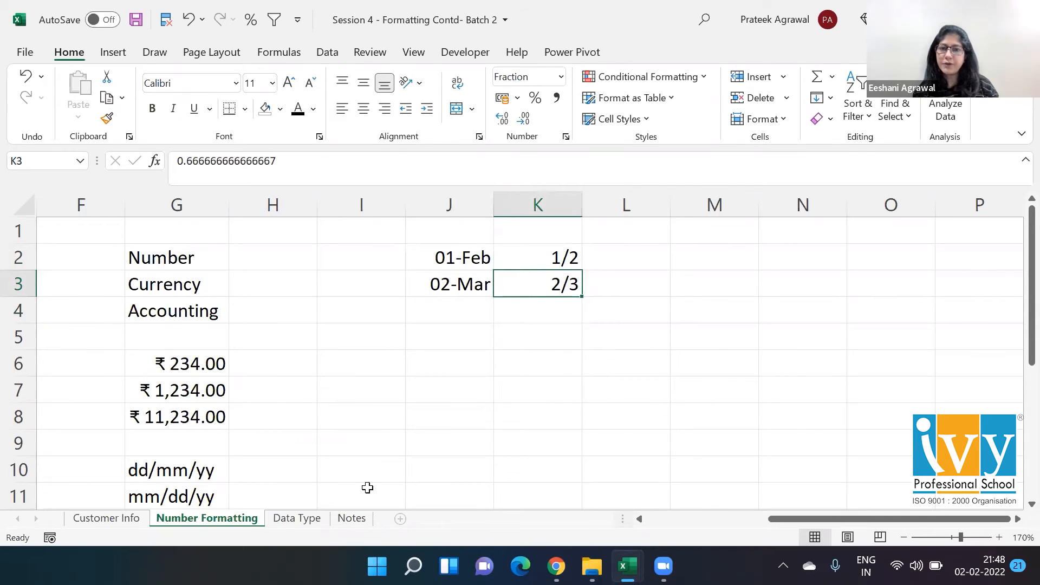
Step: Preview the Scientific, Text and Special formats for K3's 2/3, then close without changes
left_click(566, 137)
left_click(81, 177)
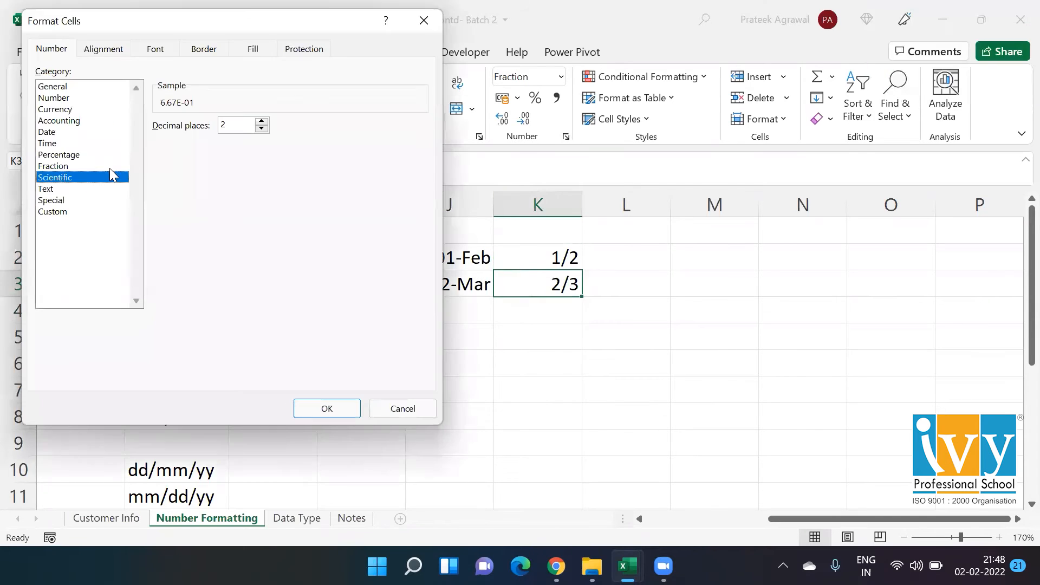
left_click(52, 189)
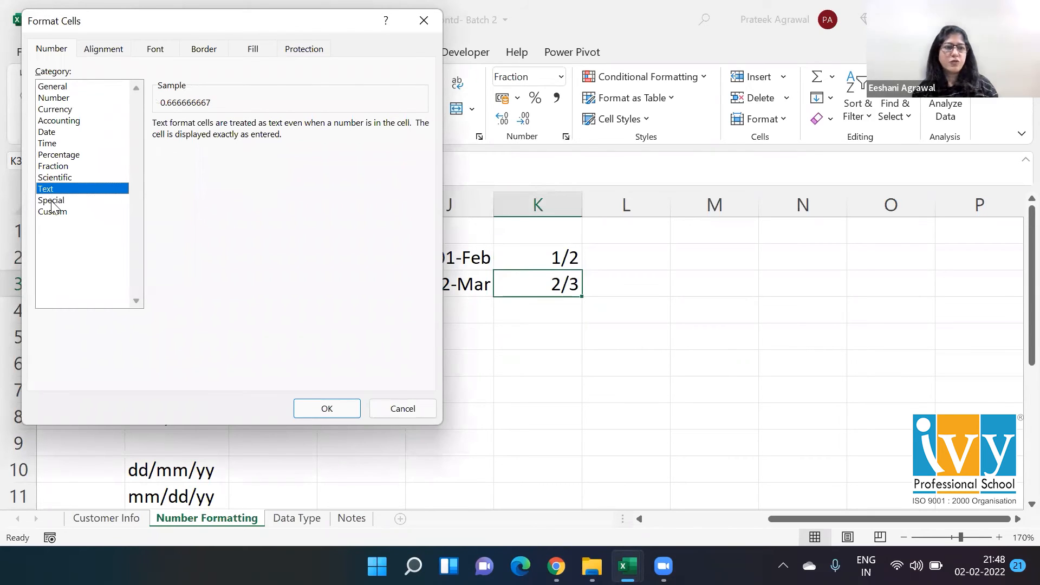
left_click(51, 202)
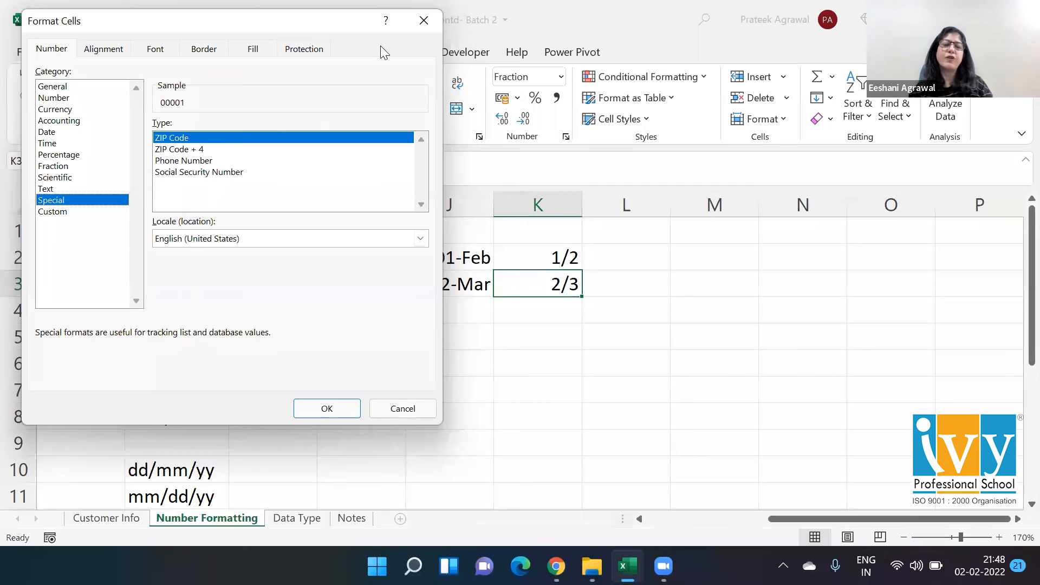
left_click(421, 21)
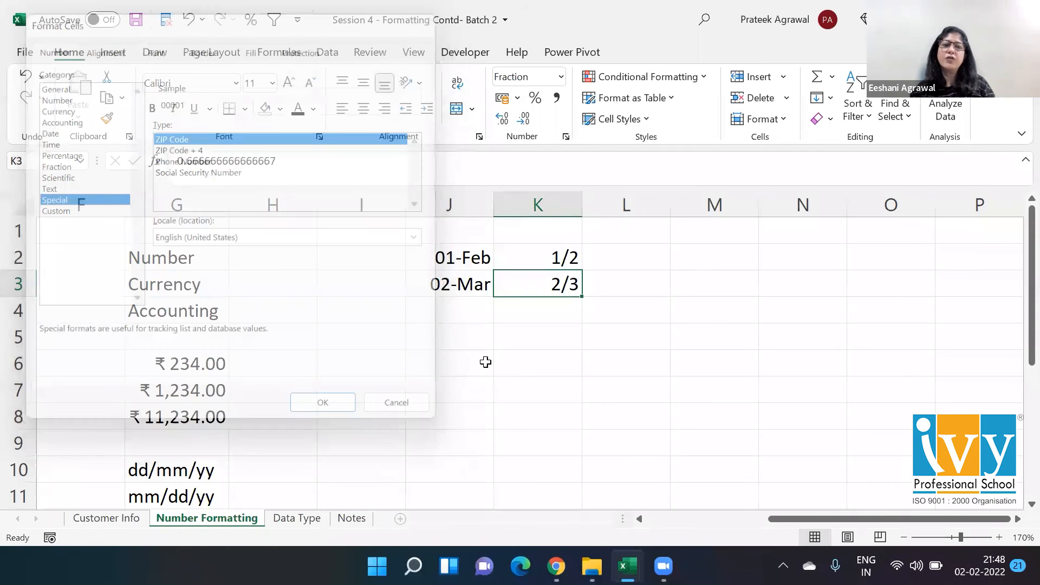
Step: Enter a nine-digit number in cell J5 and keep it selected
left_click(470, 328)
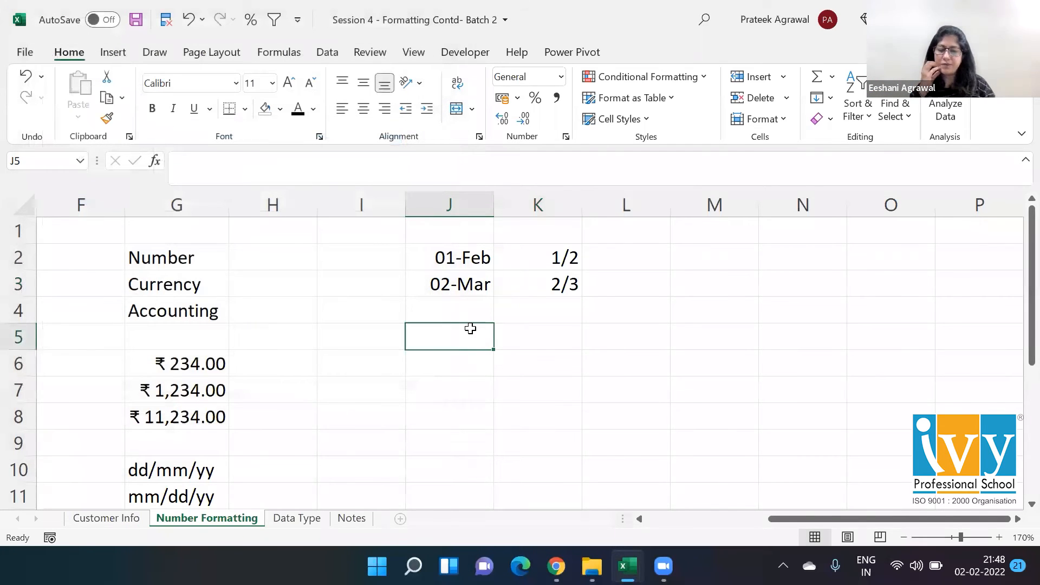
type("63")
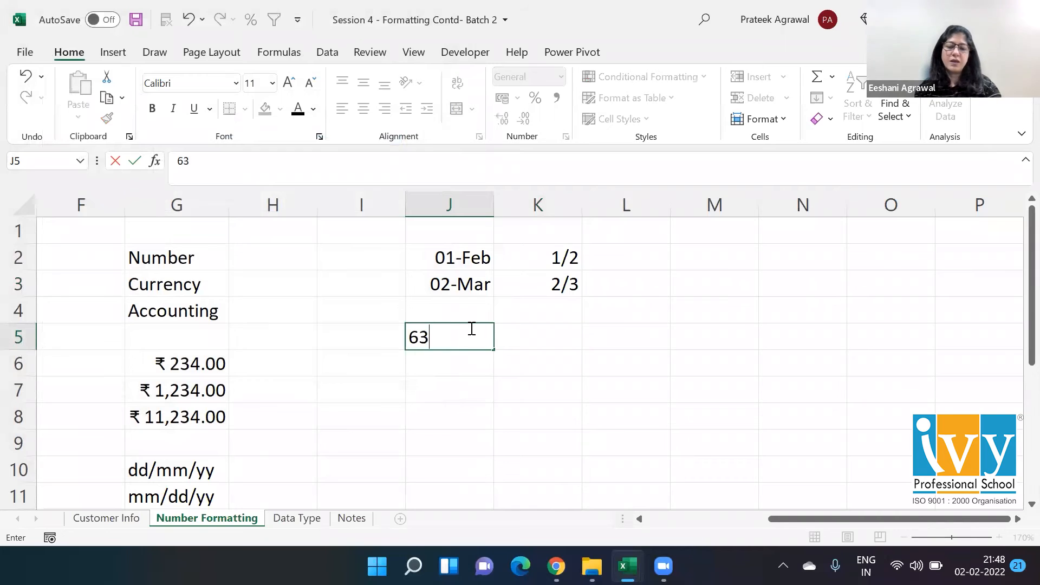
type("3885464")
key("ctrl+Return")
left_click(469, 331)
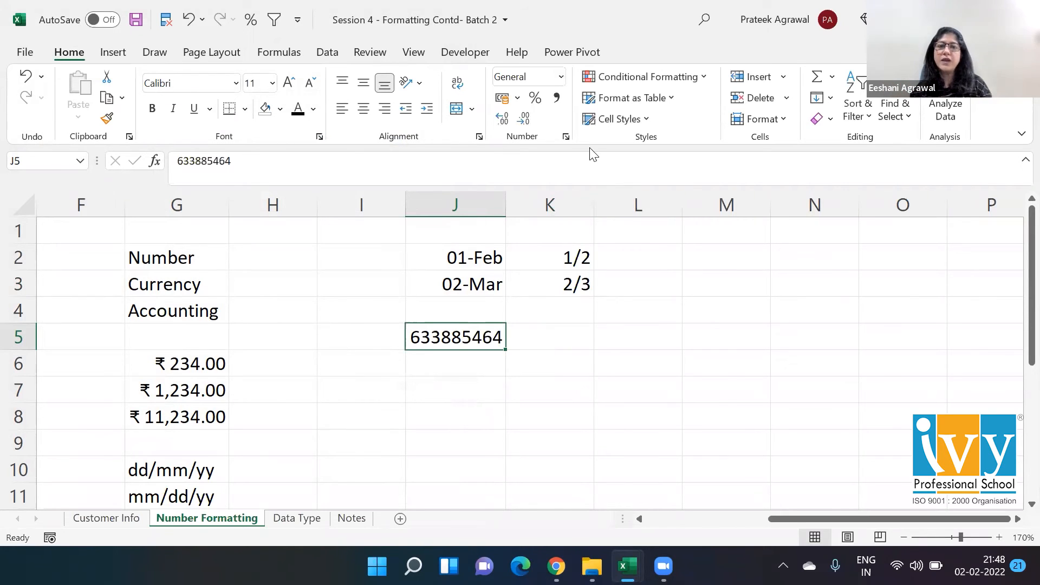
Step: Apply the Special > Social Security Number format to J5
left_click(567, 137)
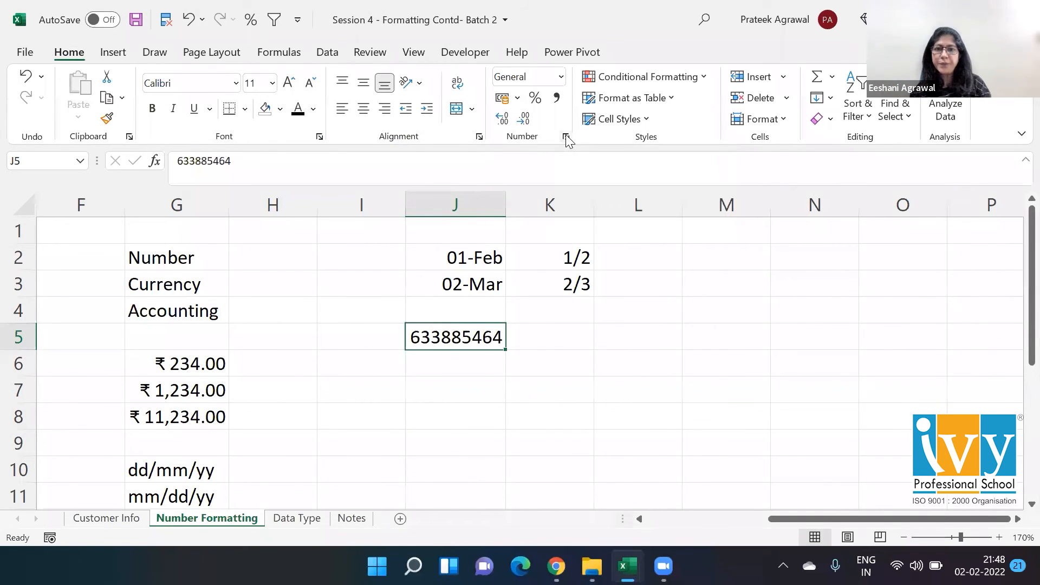
left_click(54, 203)
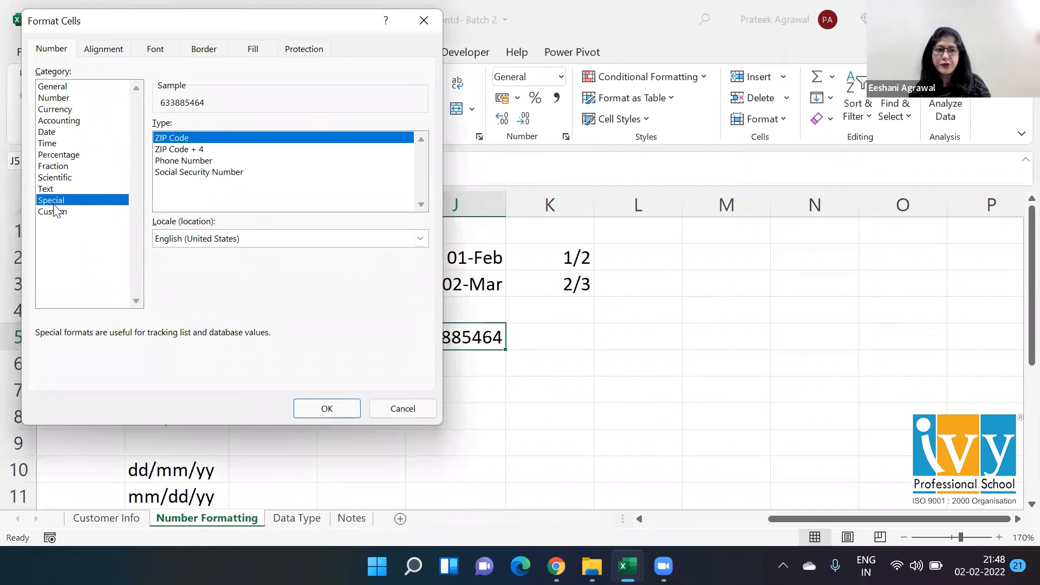
left_click(178, 172)
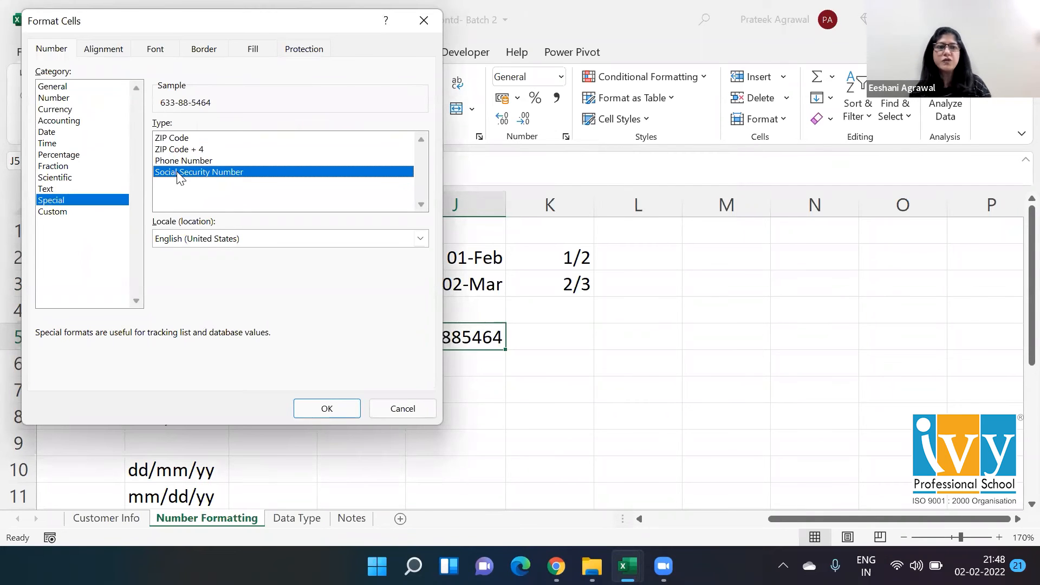
left_click(324, 407)
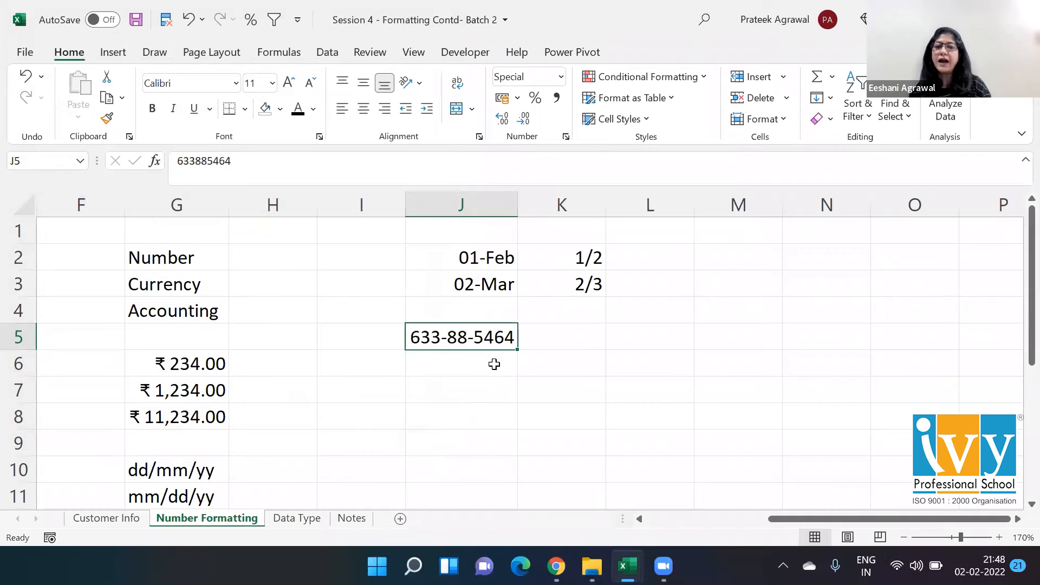
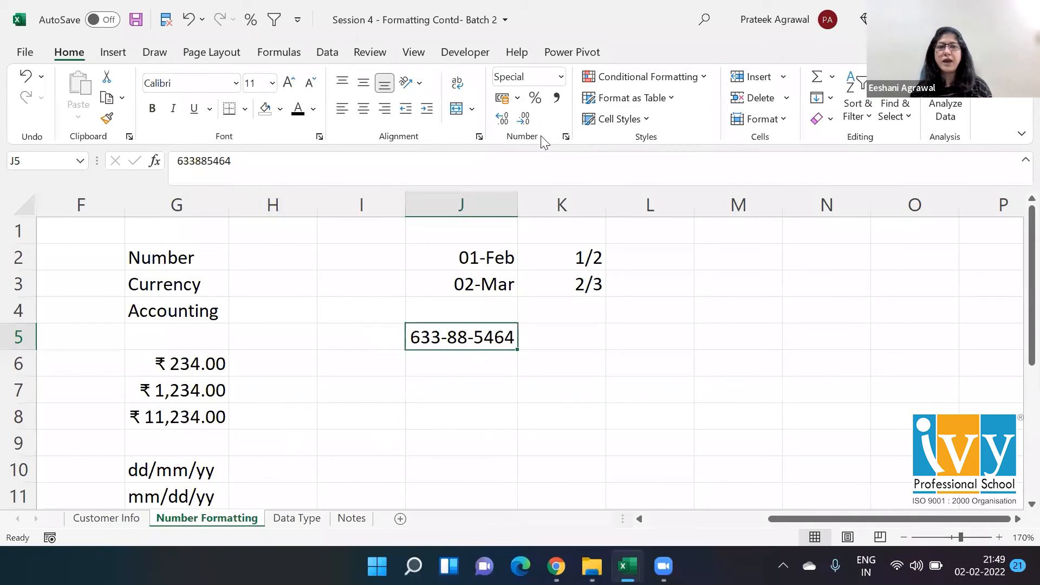
Step: Reformat J5 as Special > Phone Number, (63) 388-5464, and select the Wrap text topic
left_click(566, 137)
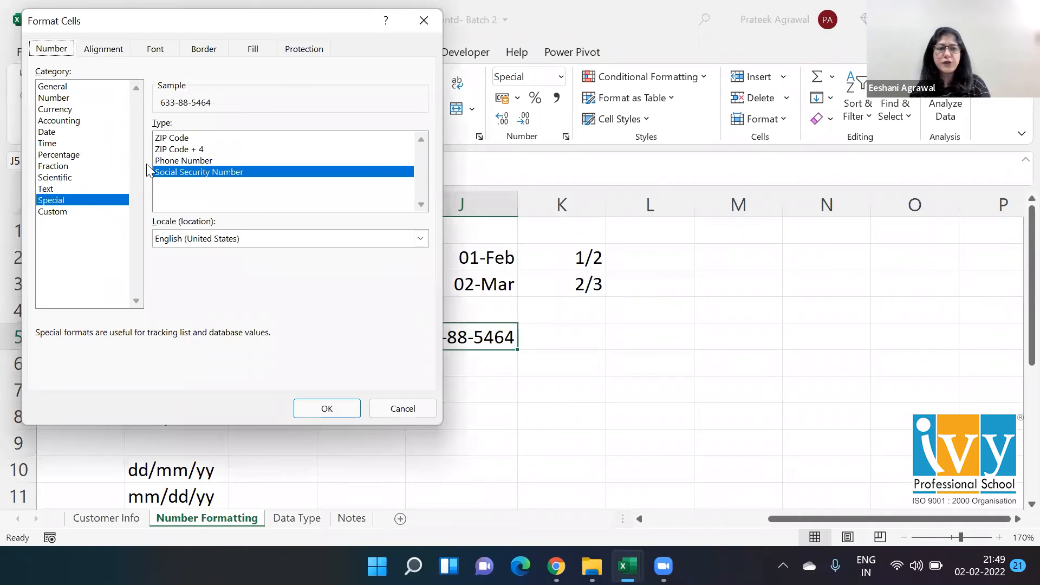
left_click(166, 162)
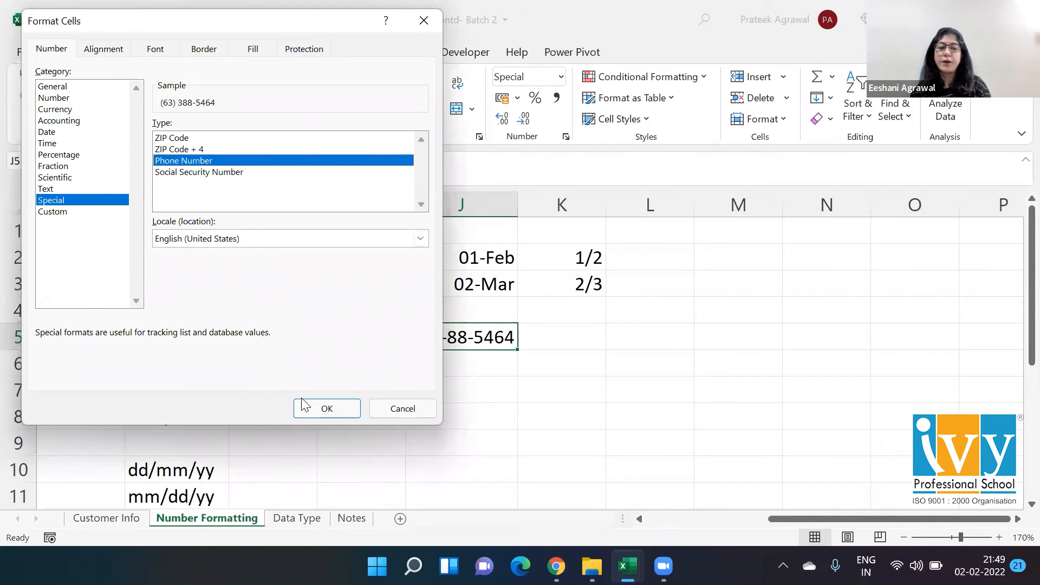
left_click(316, 409)
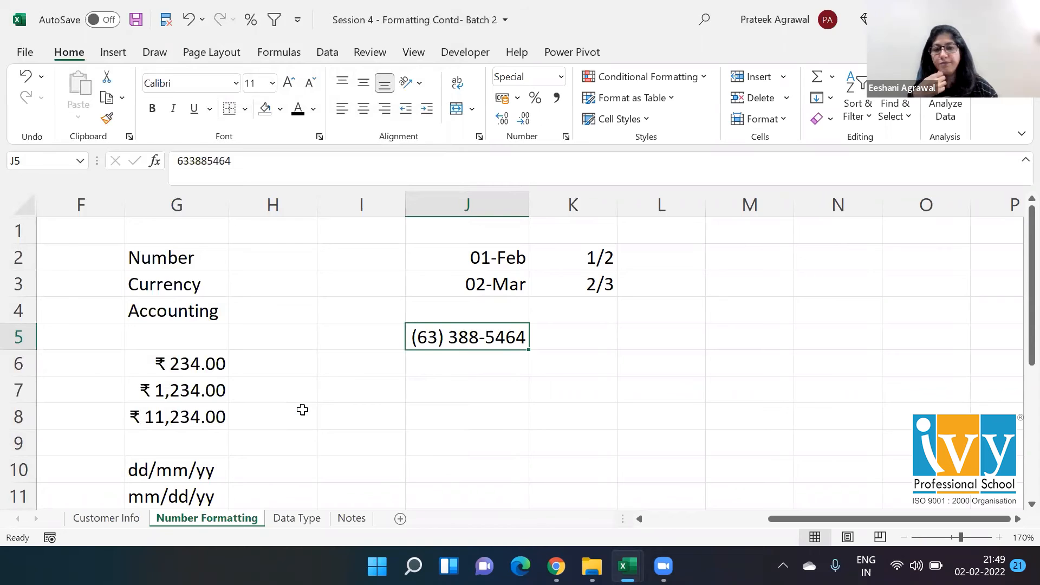
left_click(144, 383)
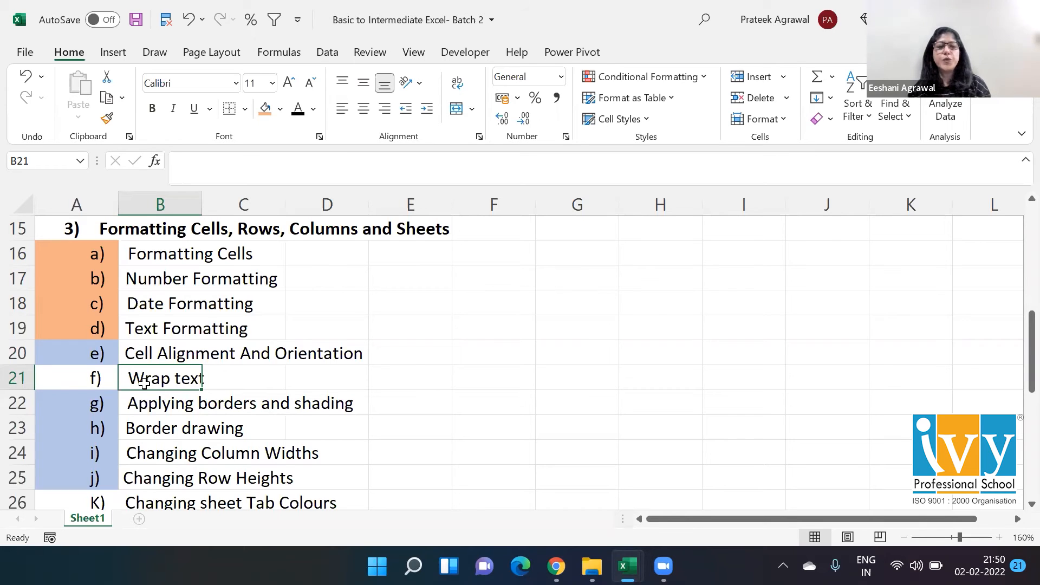
Step: Go to the blank Sheet2 in Session 4 and zoom well in
key("Down")
key("Down")
key("Down")
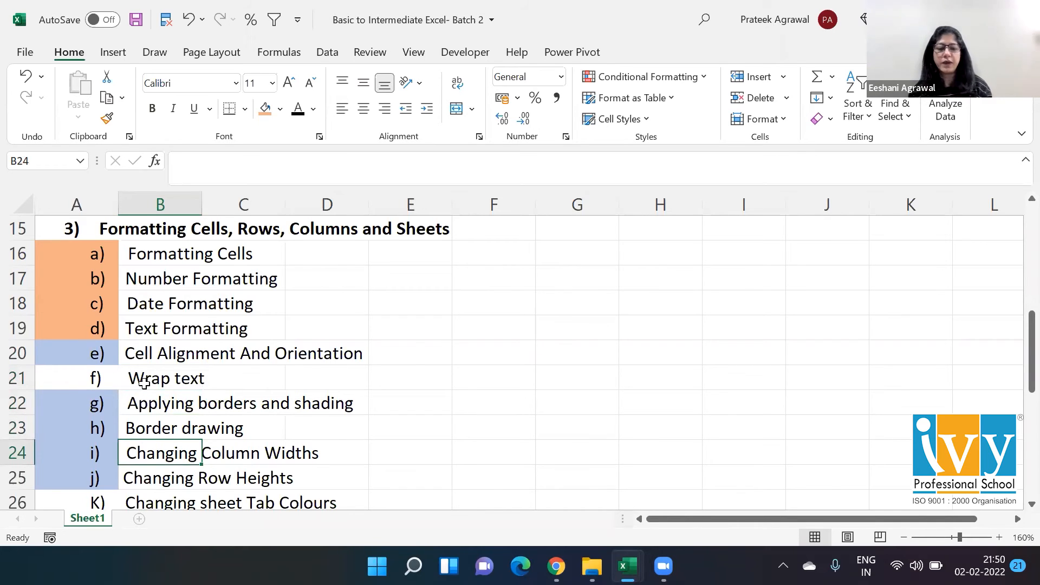
key("alt+Tab")
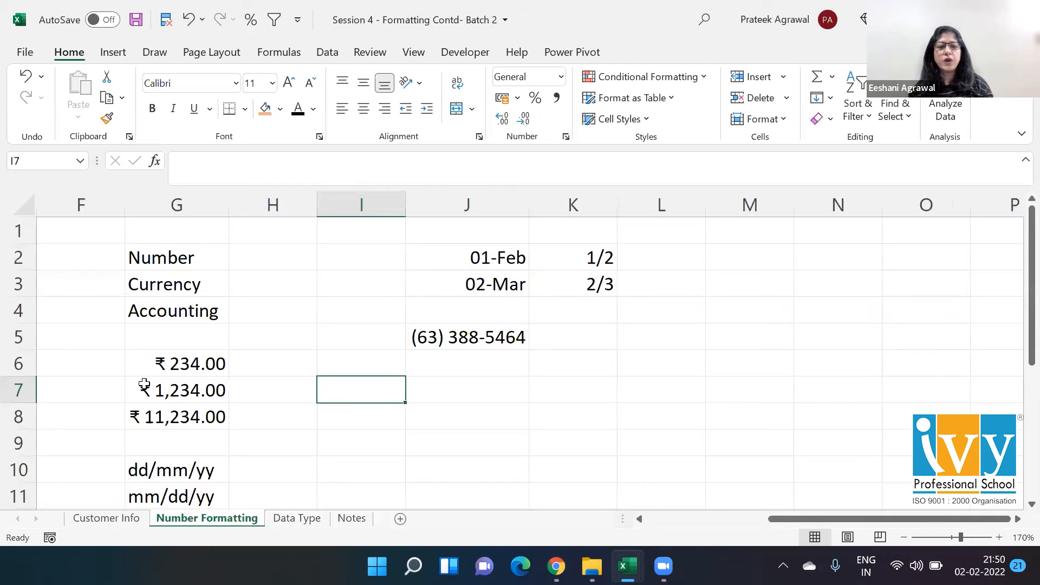
left_click(103, 520)
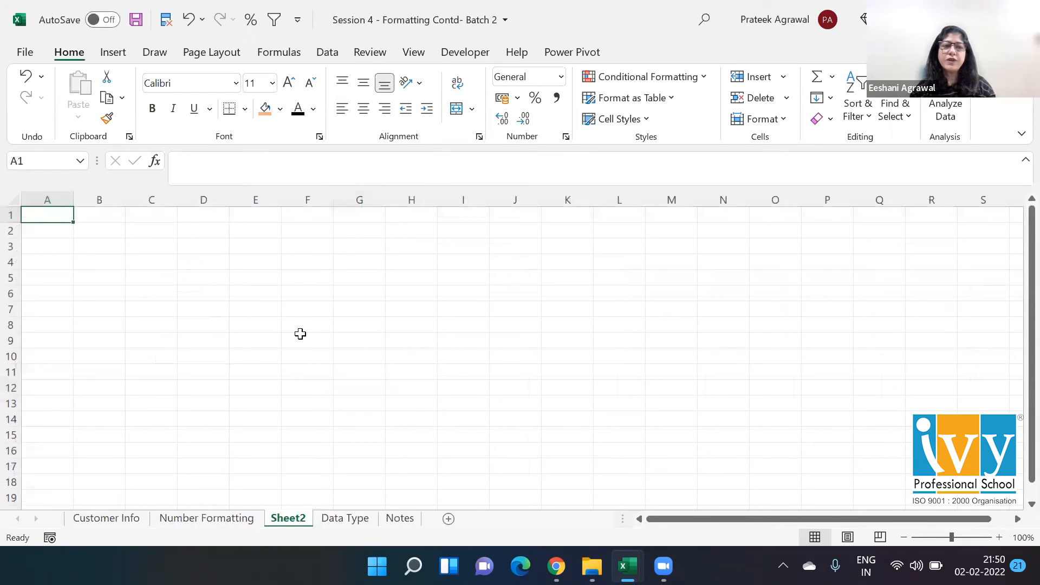
left_click(1000, 538)
left_click(1000, 538)
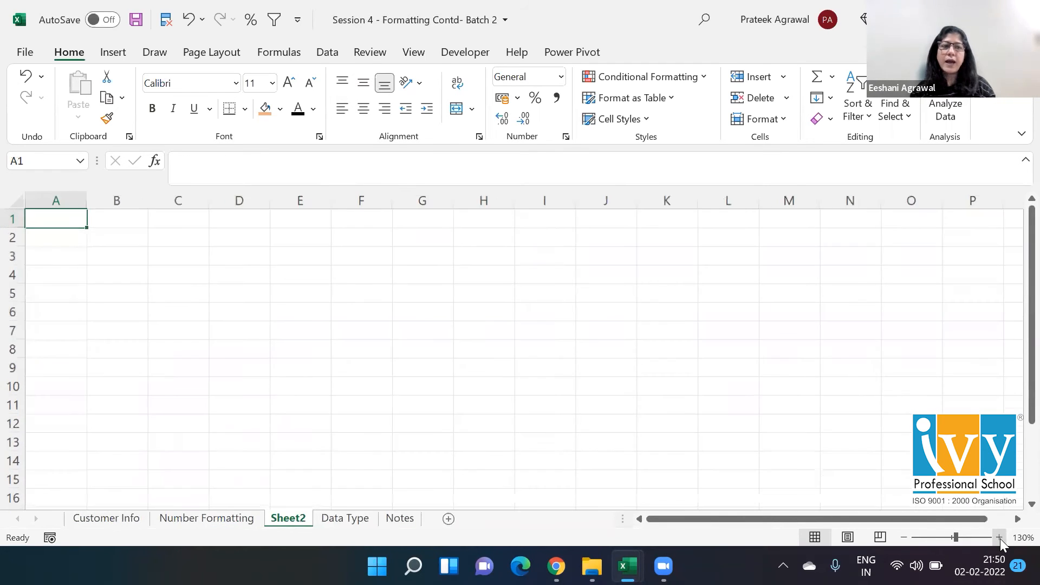
left_click(1000, 538)
left_click(1000, 539)
left_click(1000, 538)
left_click(1000, 539)
left_click(1000, 538)
left_click(1000, 539)
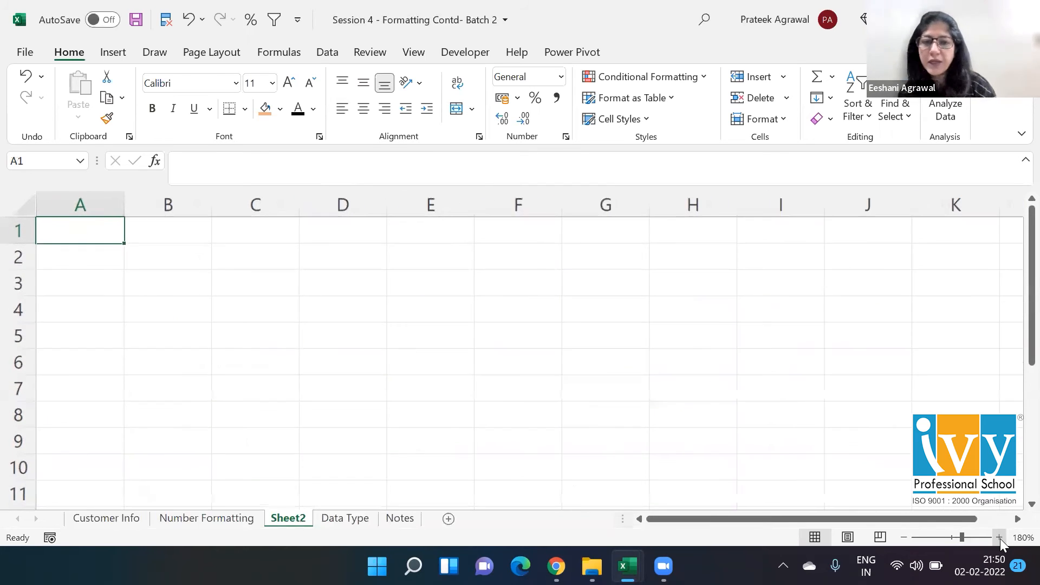
left_click(1000, 539)
type("3745673465347")
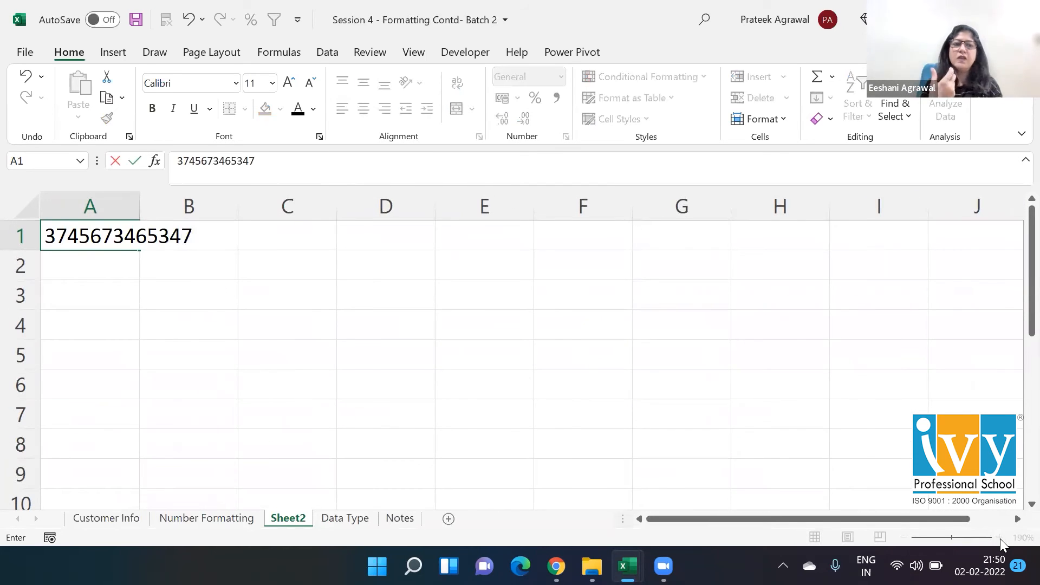
key("Return")
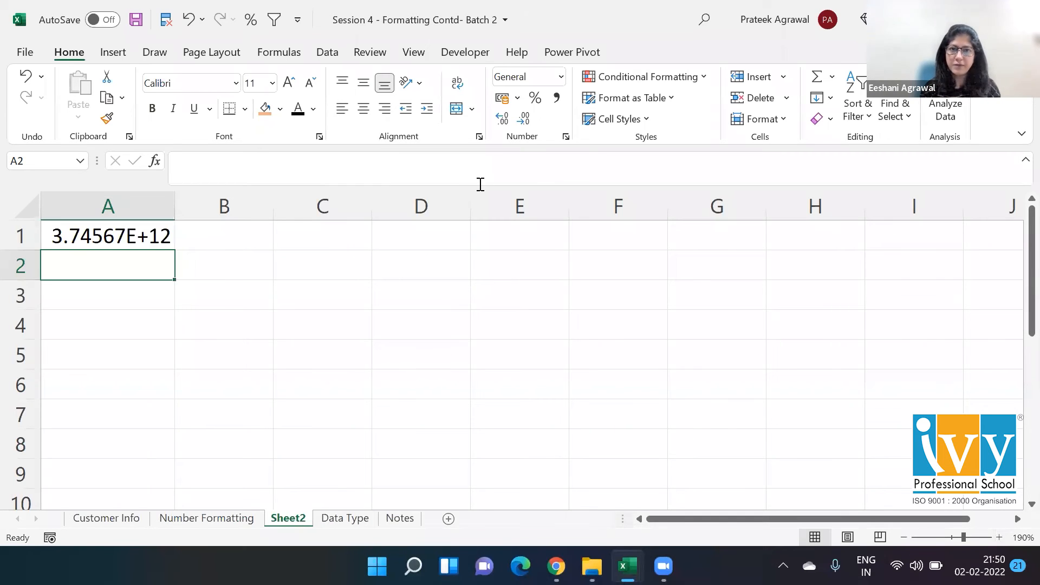
left_click(152, 225)
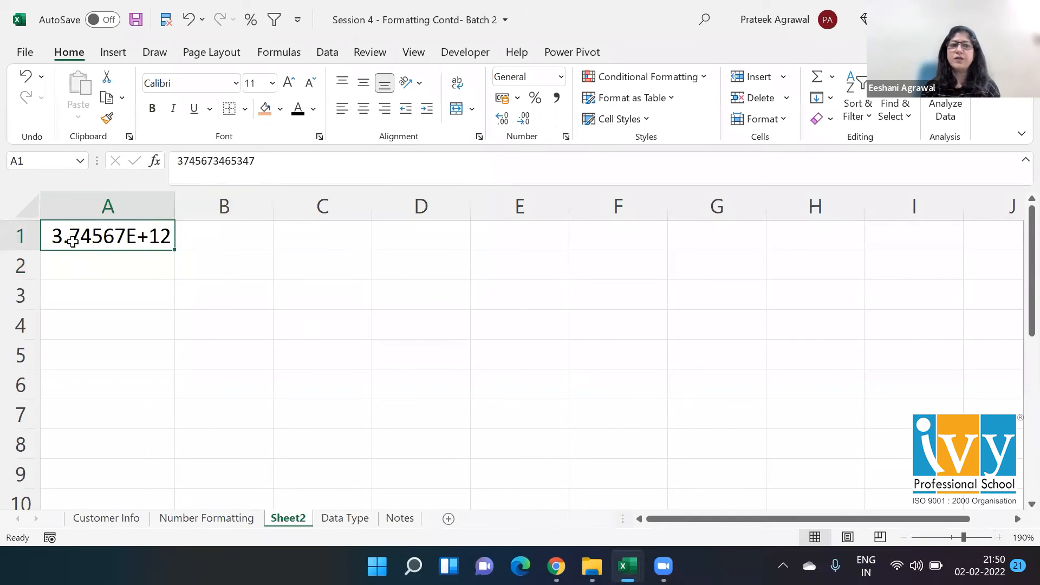
left_click(561, 76)
left_click(560, 148)
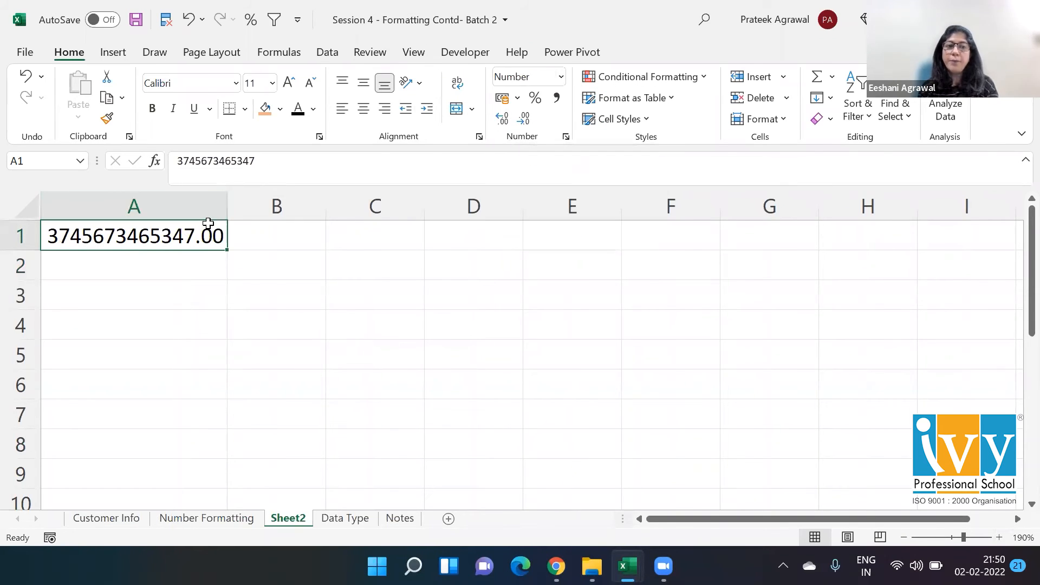
Step: Narrow column A until the number shows #####, then clear A1
left_click_drag(229, 210, 110, 224)
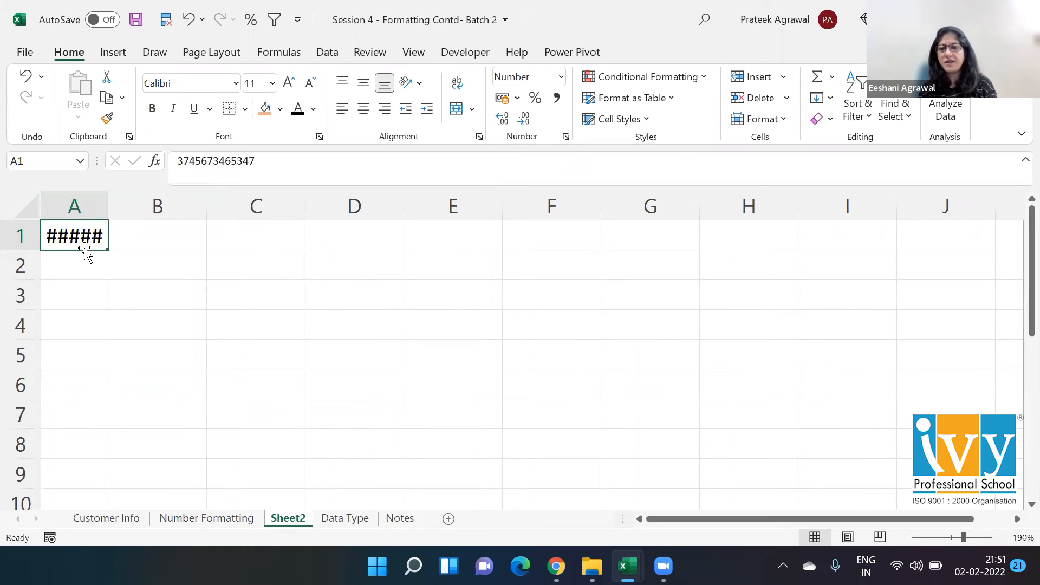
mouse_move(85, 252)
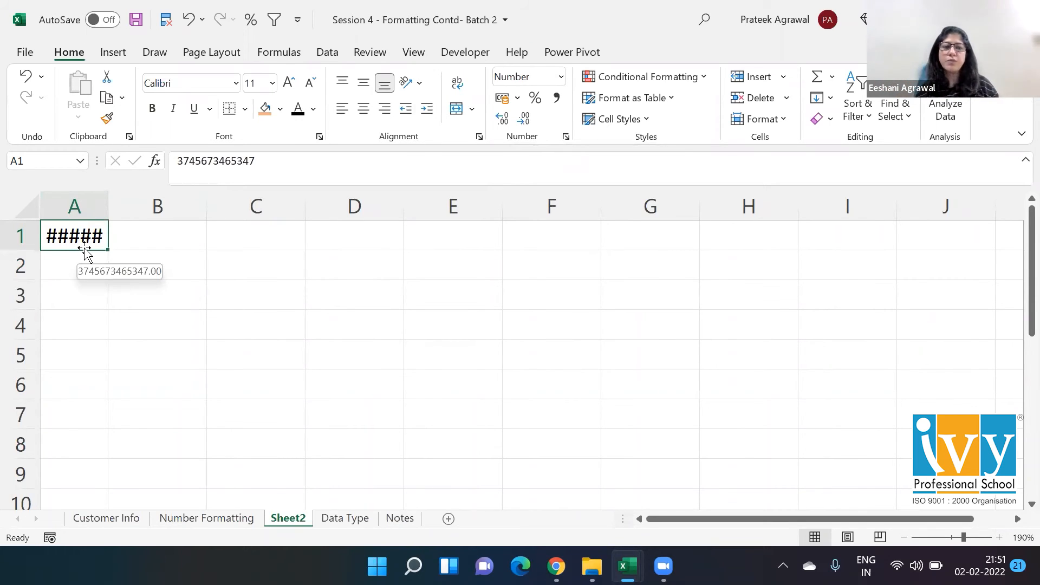
key("Delete")
Step: Type 'This is an excel session' into A1
left_click(18, 231)
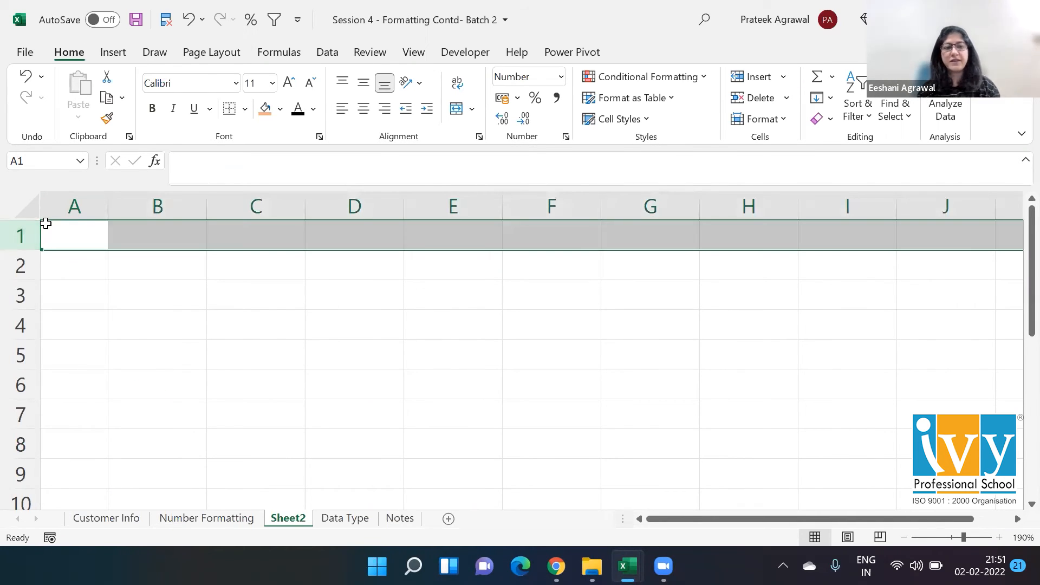
left_click(45, 224)
type("This is a")
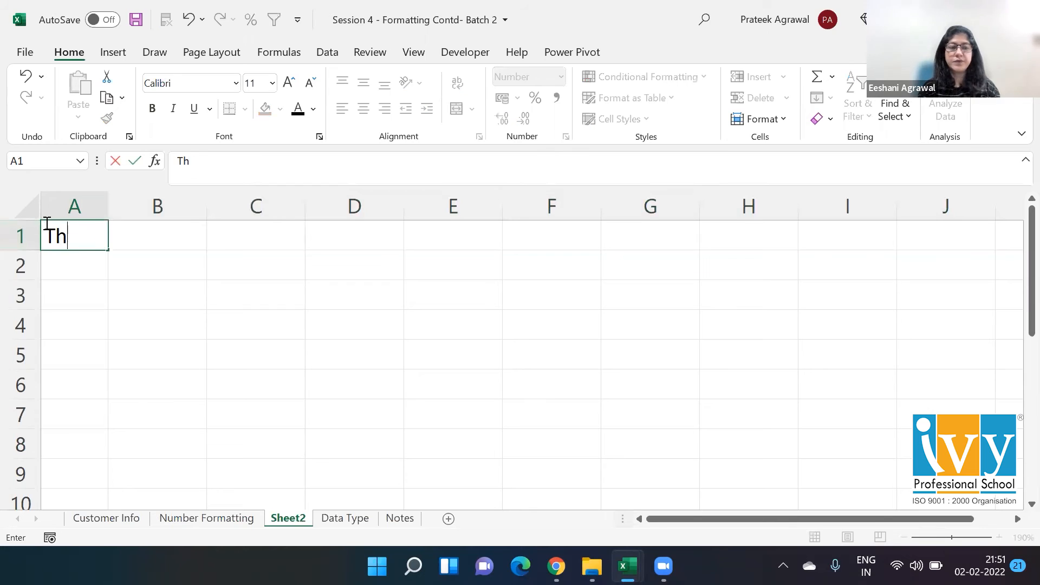
key("BackSpace")
type("n ex")
key("BackSpace")
key("BackSpace")
key("BackSpace")
key("BackSpace")
type("an excek")
key("BackSpace")
type("l session")
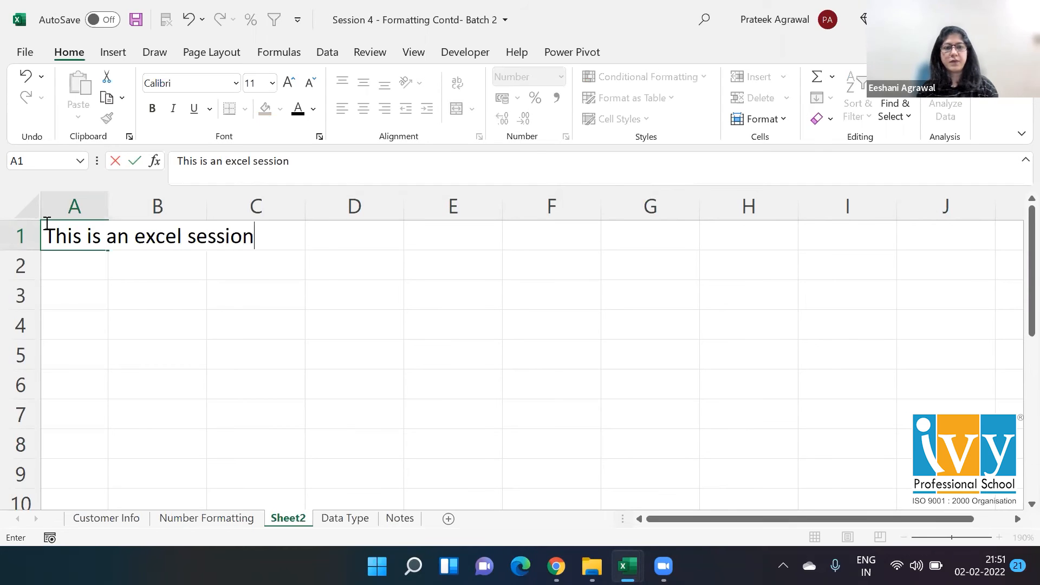
key("Return")
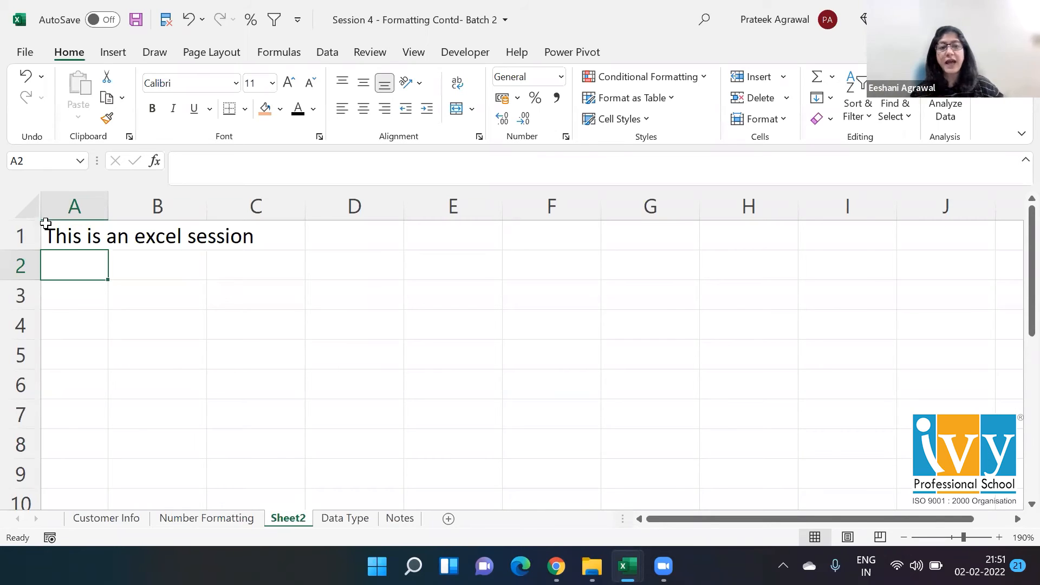
Step: Confirm B1 and C1 are empty, then enter 'It's Wednesday' in B1, cutting off A1's text
left_click(45, 224)
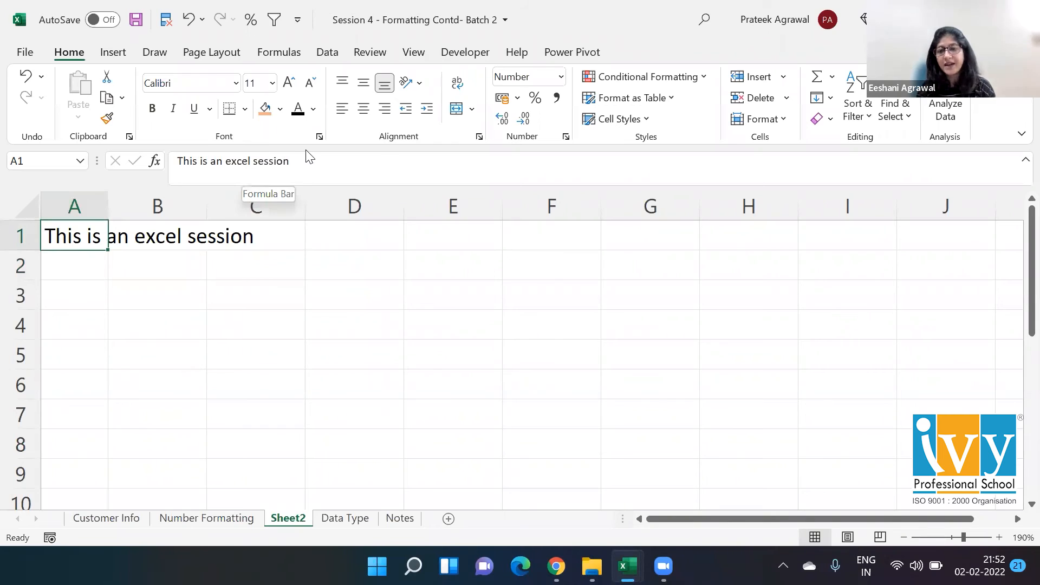
key("Right")
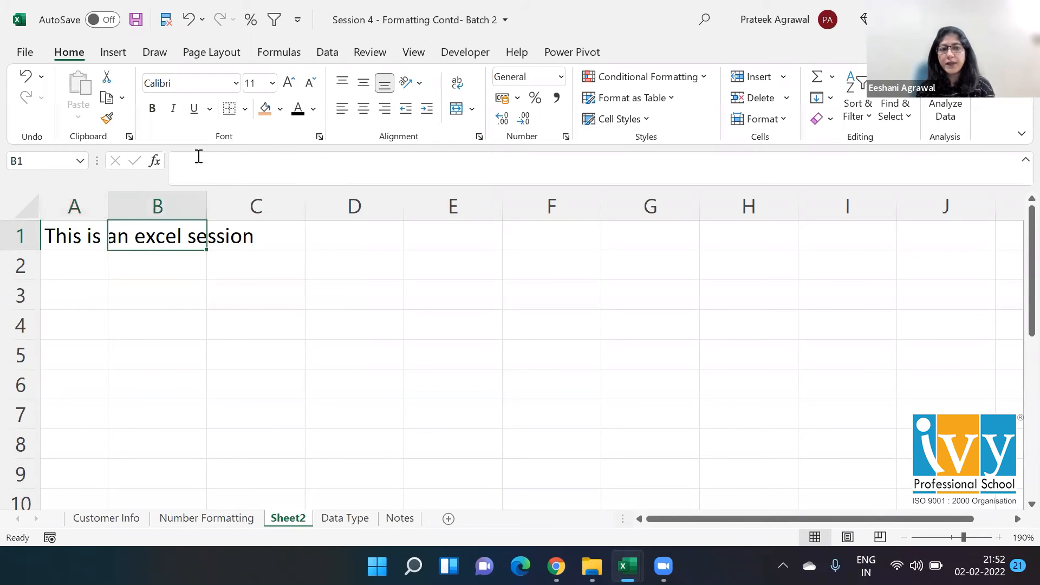
left_click(238, 229)
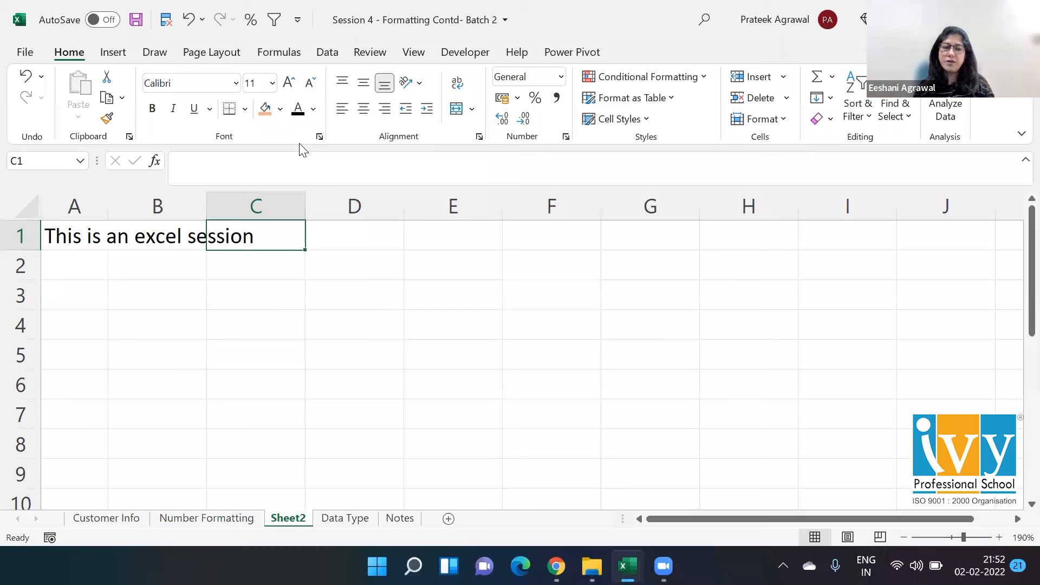
left_click(147, 240)
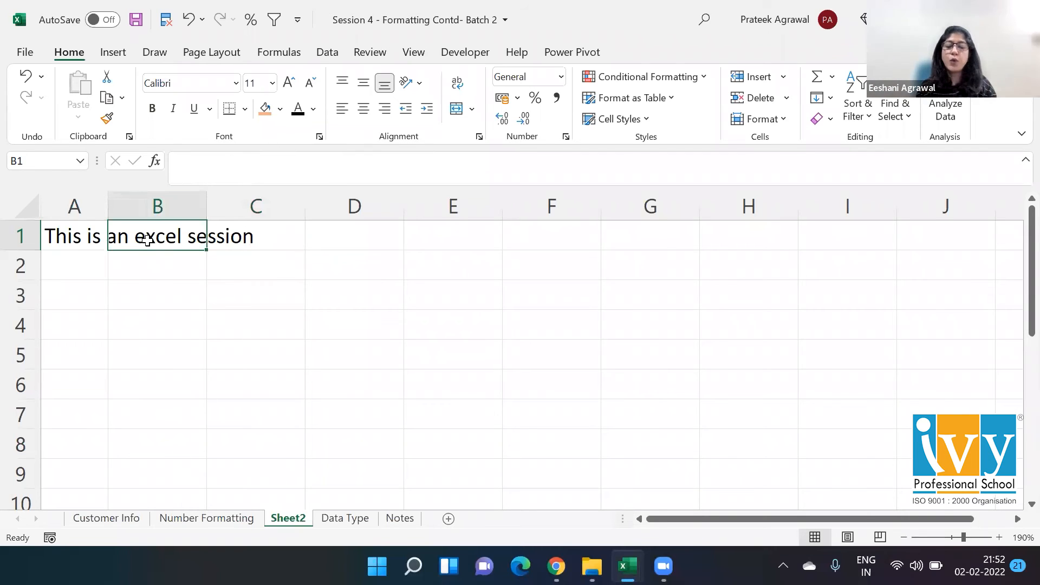
type("It")
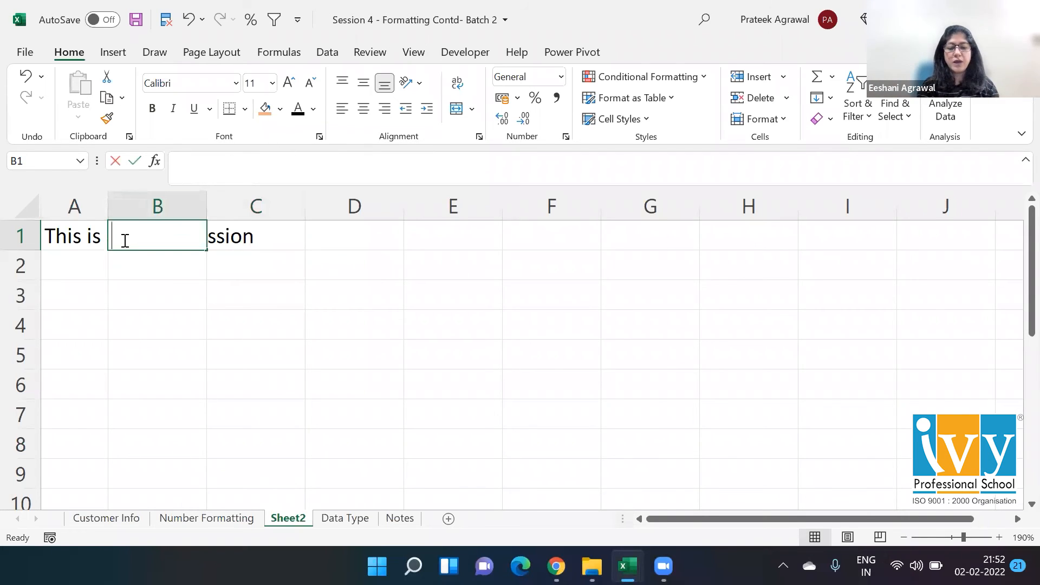
type("'s wed")
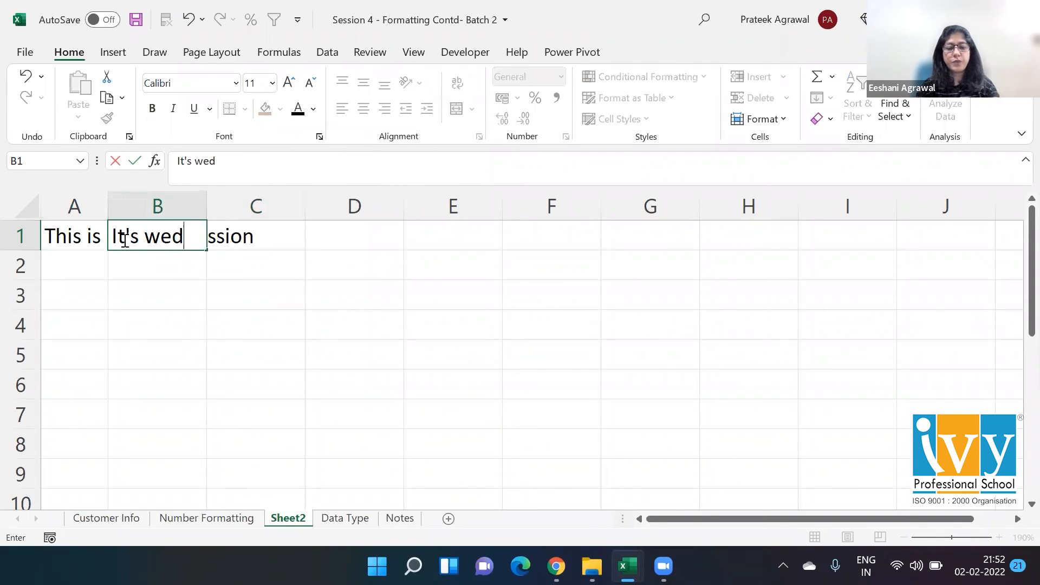
type("nesday")
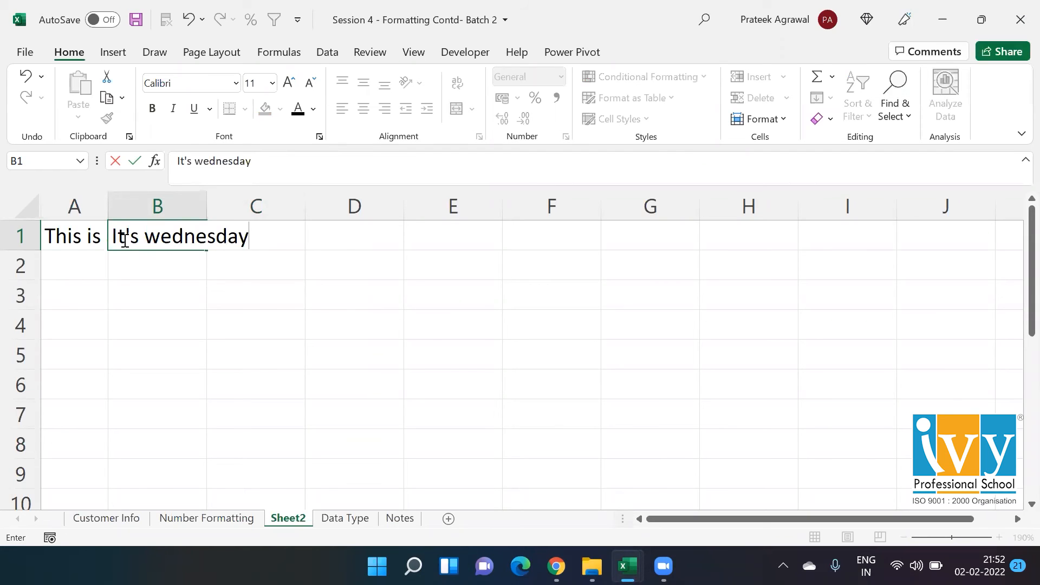
key("Return")
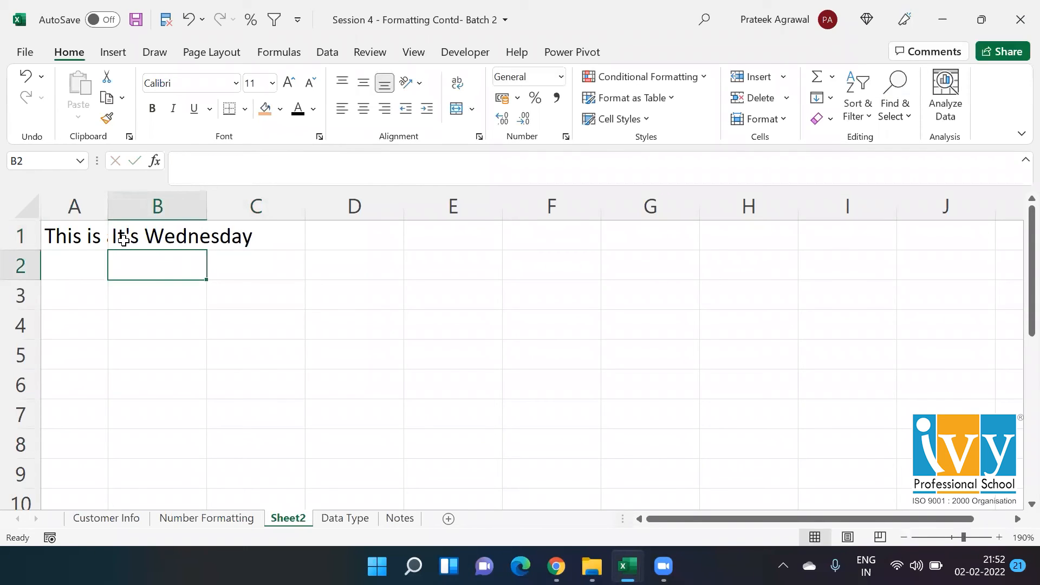
left_click(57, 240)
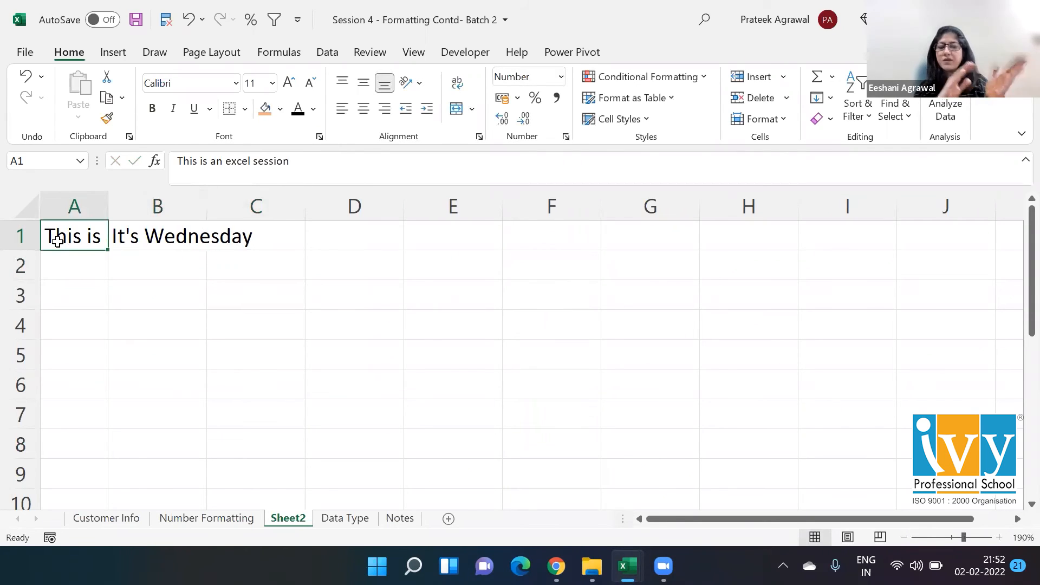
left_click(141, 234)
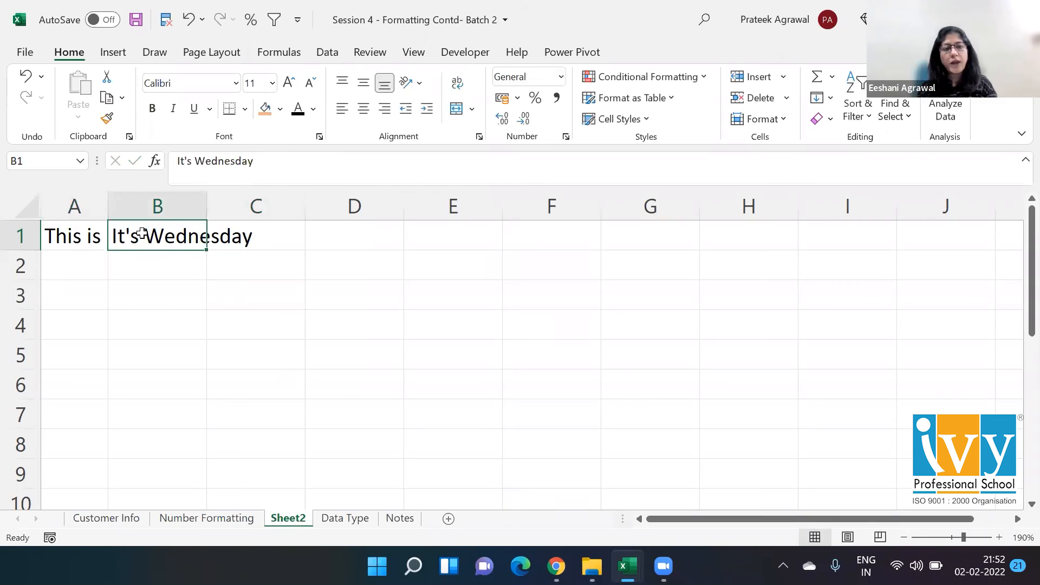
Step: Auto-fit columns A and B to their phrases, then undo the width change
double_click(108, 214)
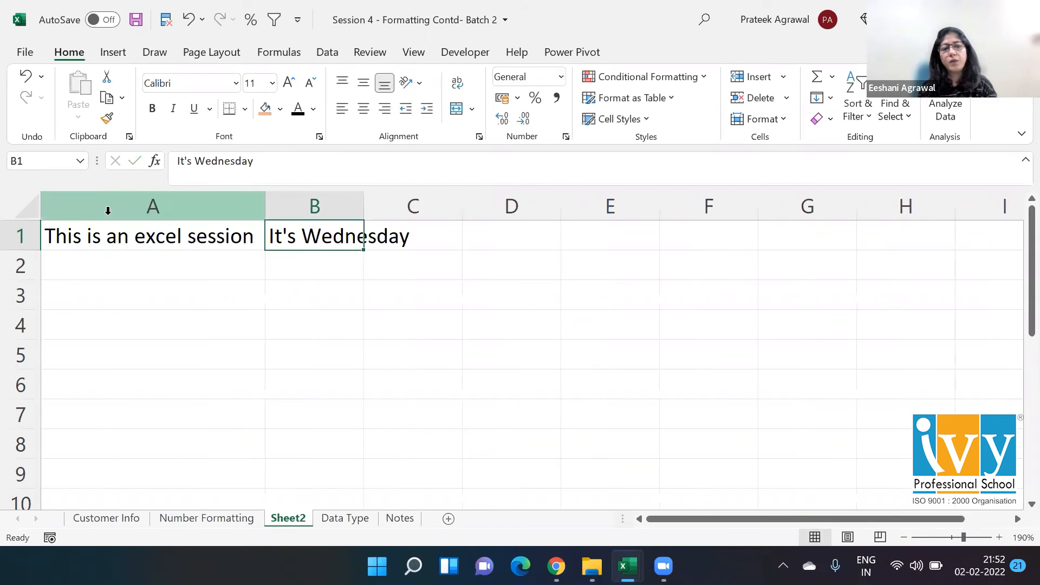
double_click(361, 210)
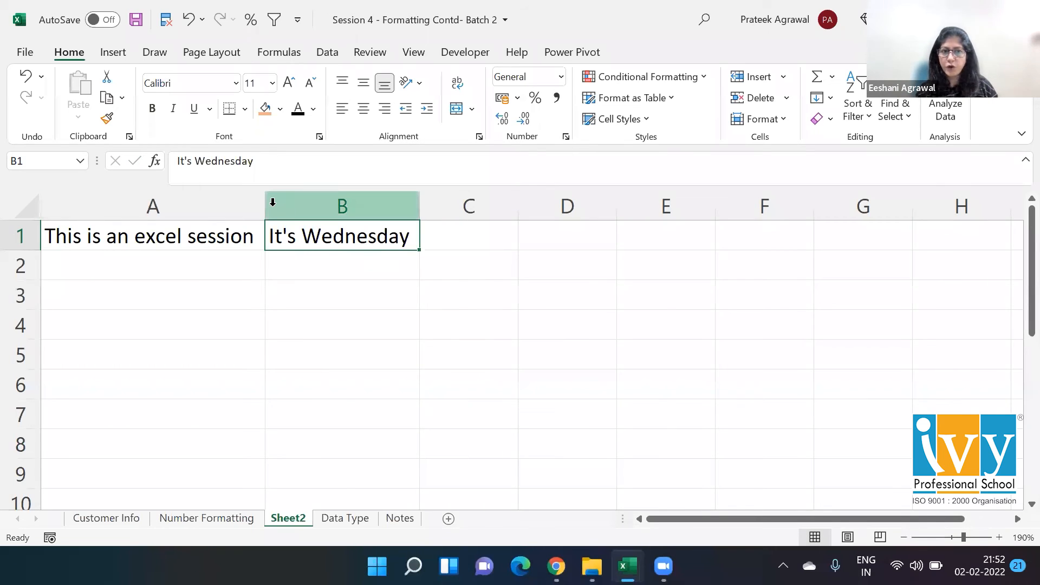
key("Left")
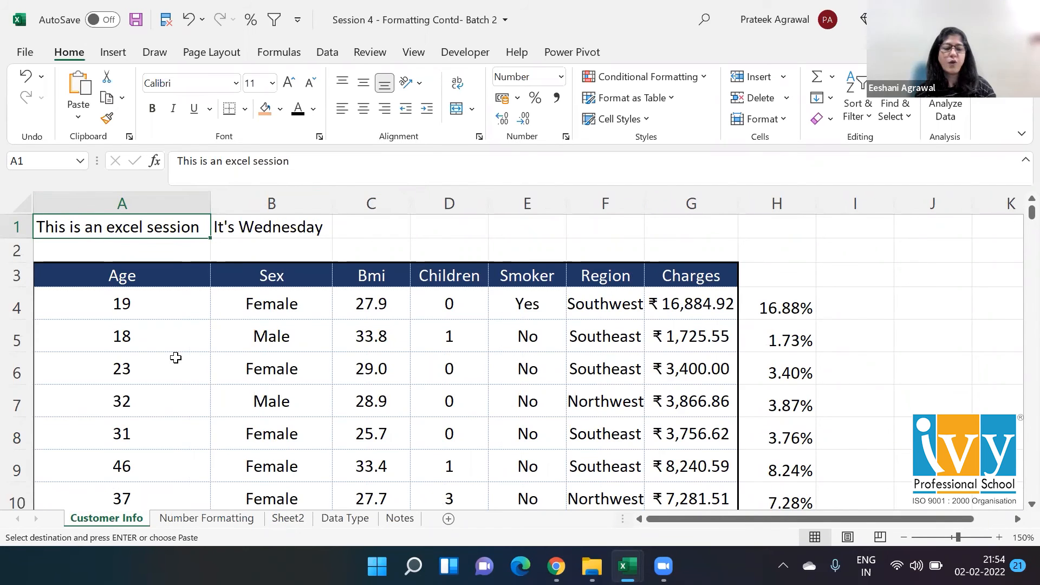
key("ctrl+z")
key("ctrl+z")
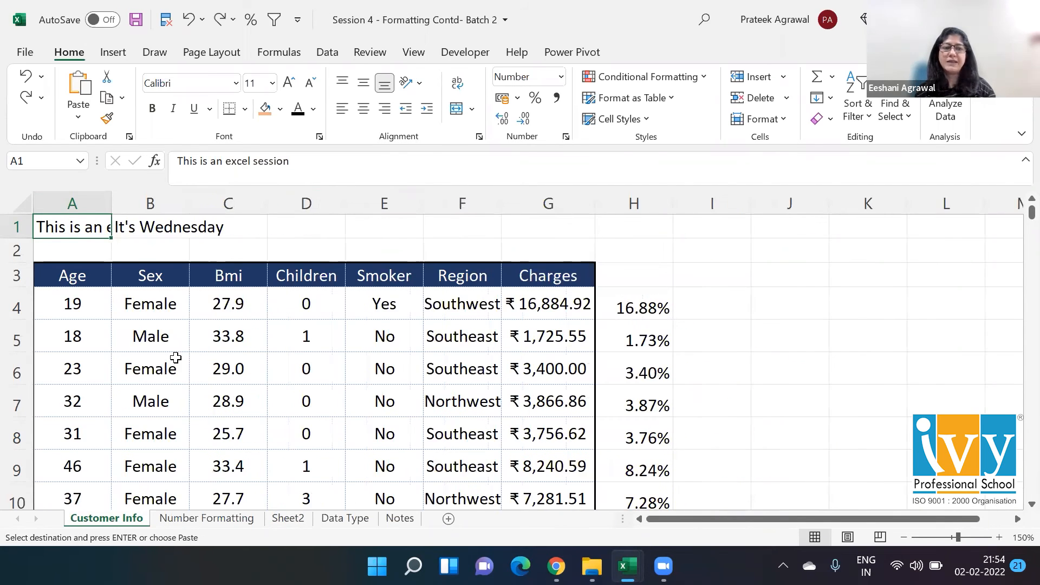
Step: Undo the paste in Customer Info, narrow Sheet2's columns A and B, and select A1:B1
key("ctrl+z")
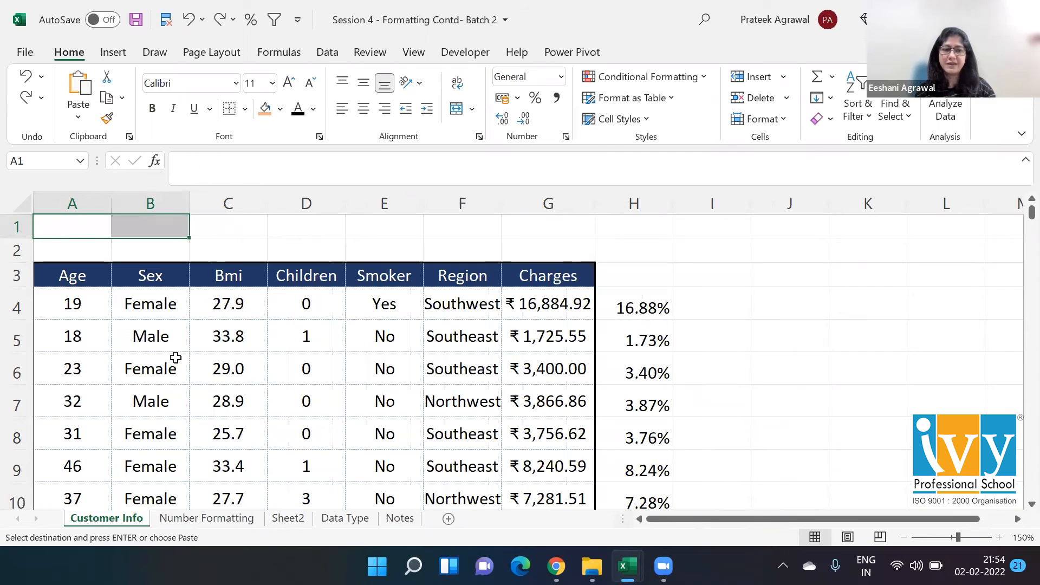
left_click(288, 520)
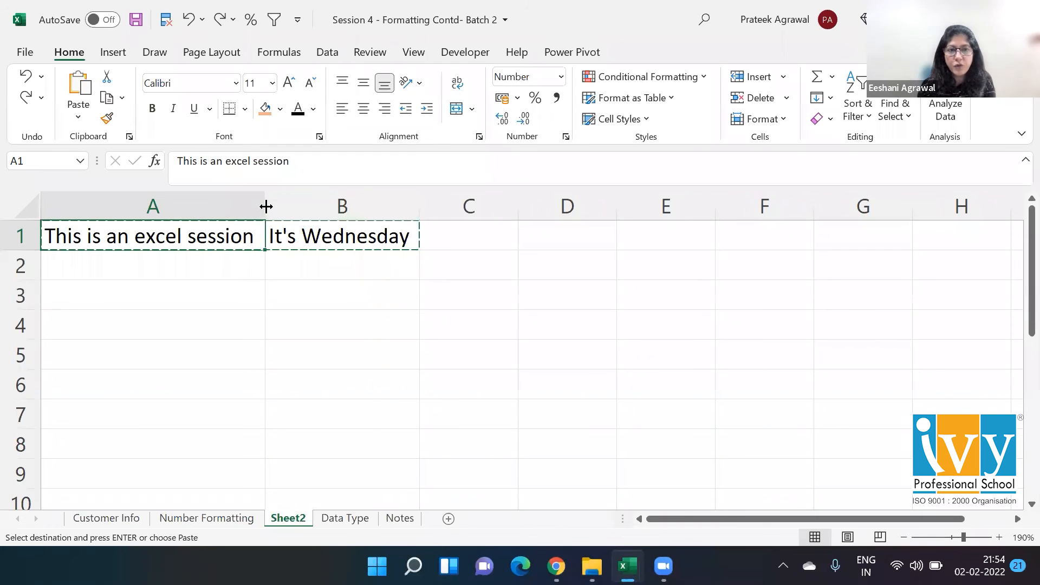
left_click_drag(266, 206, 157, 203)
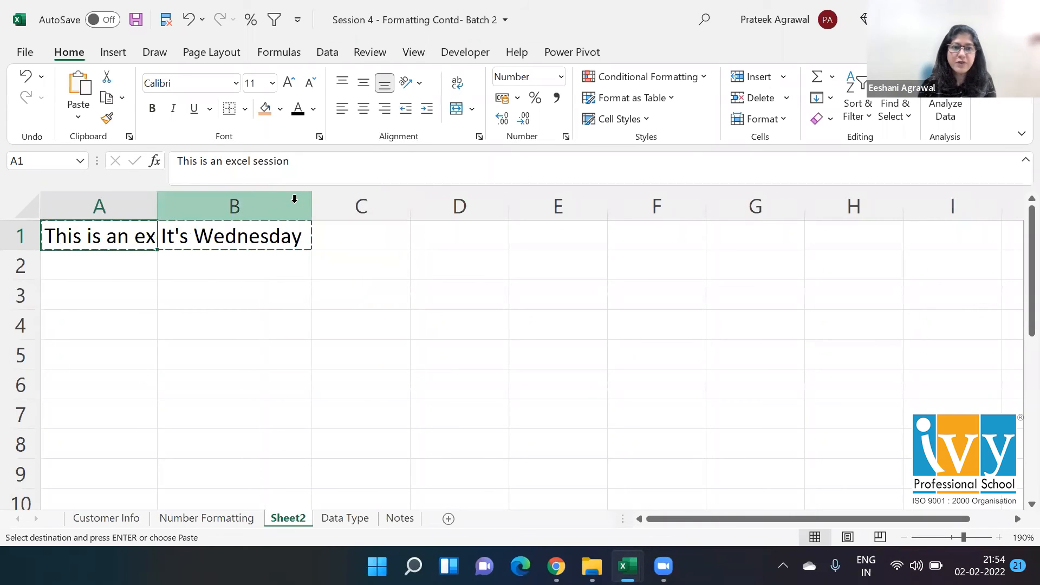
left_click_drag(314, 203, 254, 203)
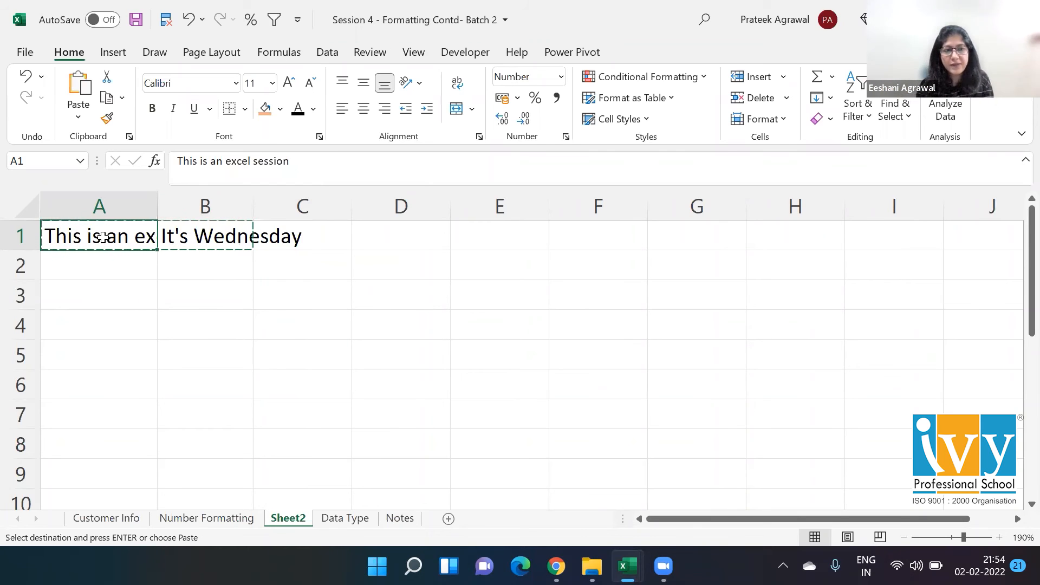
left_click_drag(103, 237, 230, 239)
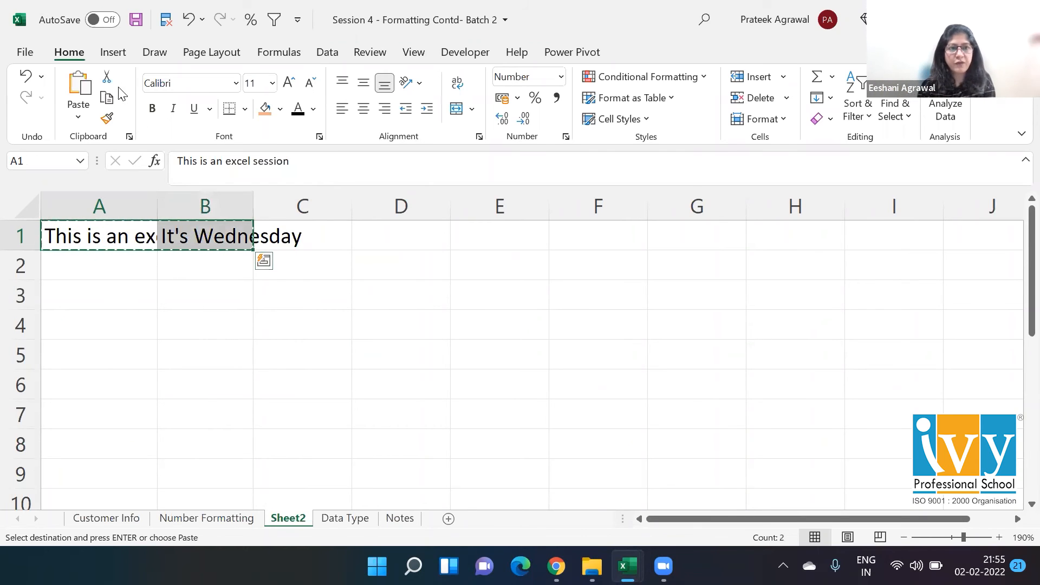
Step: Wrap text in A1:B1 and widen column A so its sentence fits on two lines
left_click(458, 84)
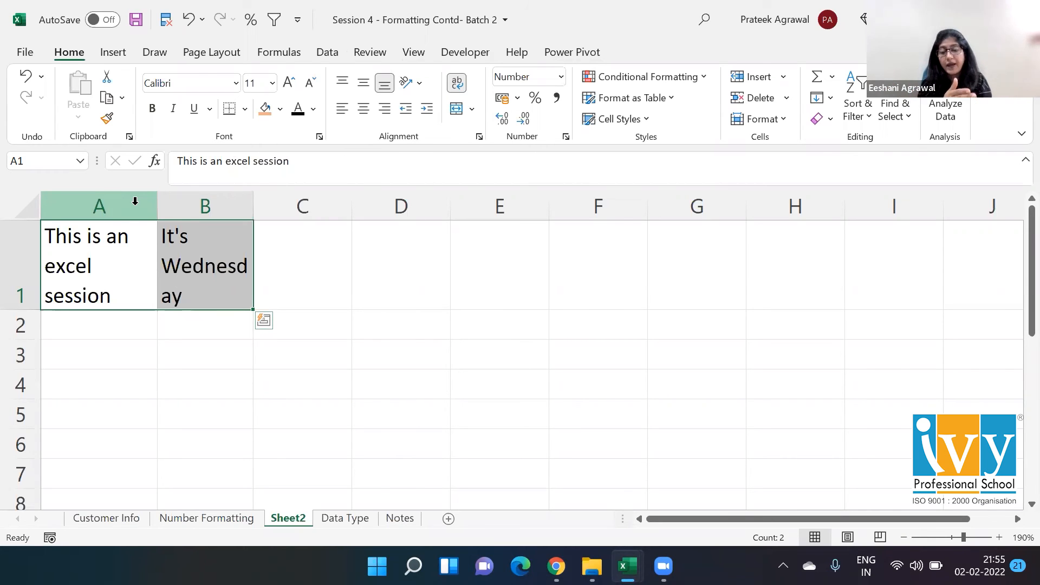
left_click_drag(160, 207, 203, 208)
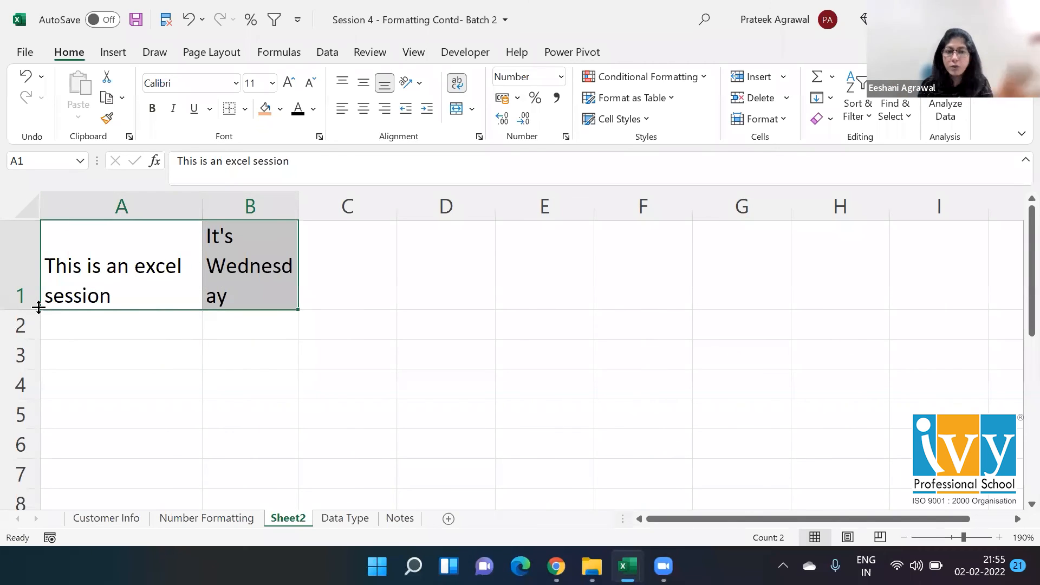
Step: Keep column A at width 13.64 and set column B's width to 13.64
left_click(100, 207)
right_click(99, 207)
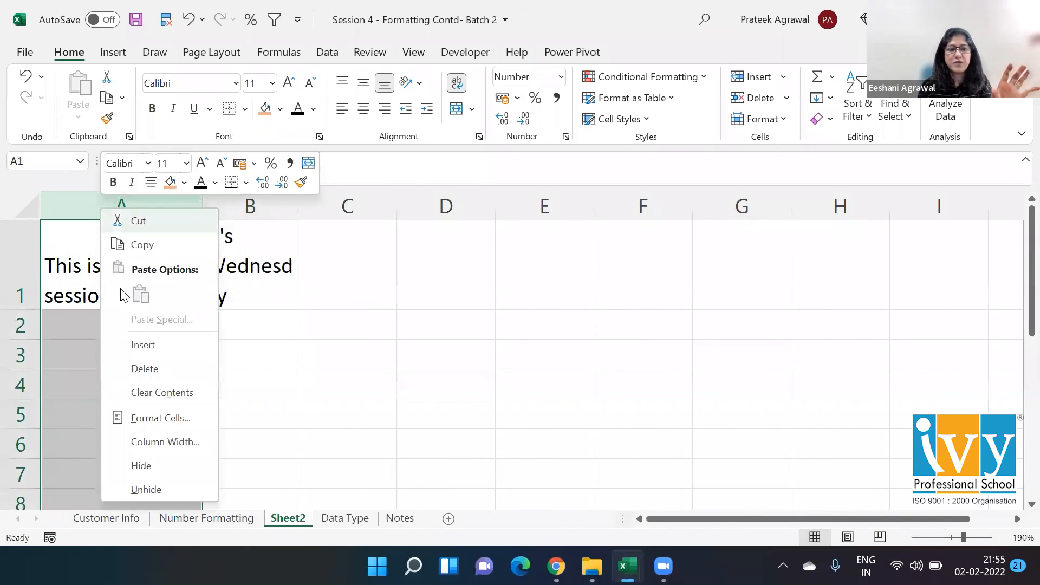
left_click(135, 436)
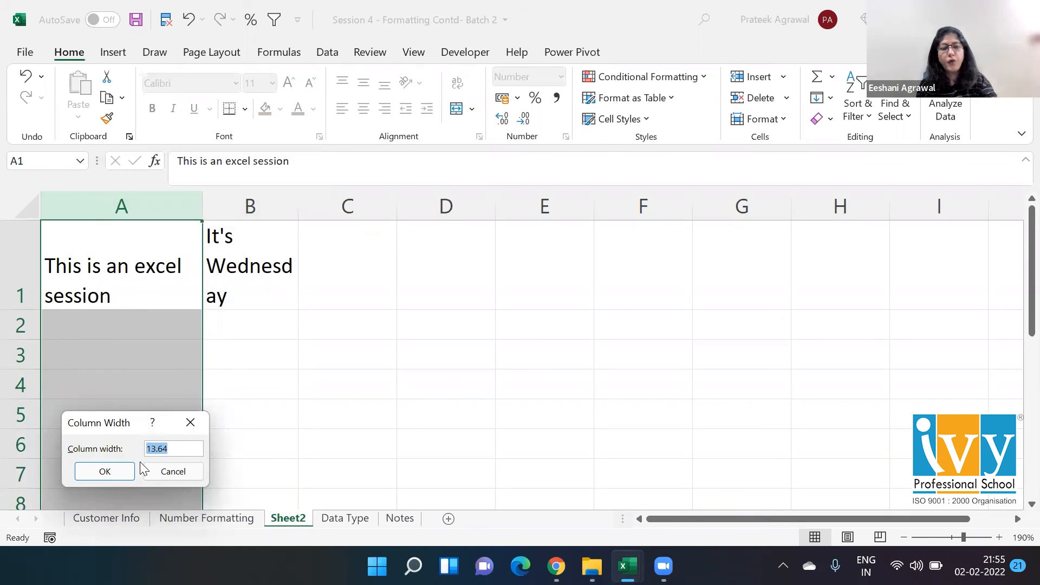
left_click(121, 472)
left_click(245, 212)
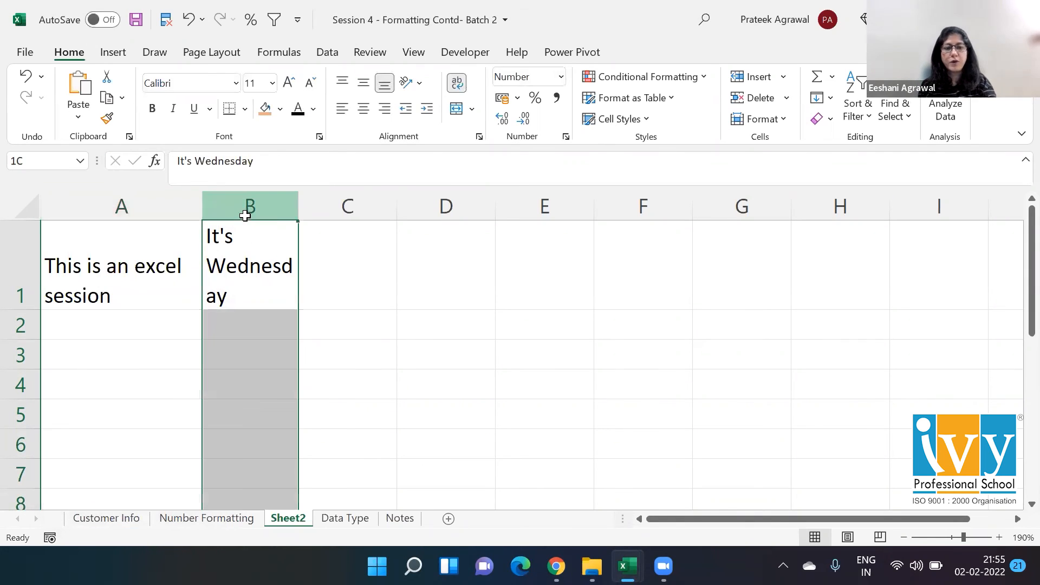
right_click(245, 211)
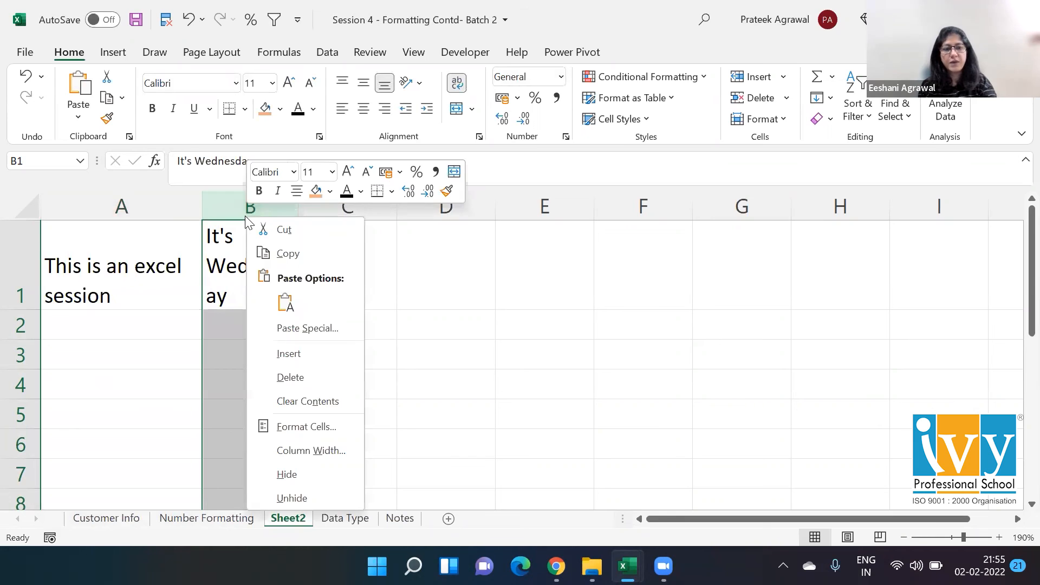
left_click(284, 452)
type("13.64")
left_click(269, 490)
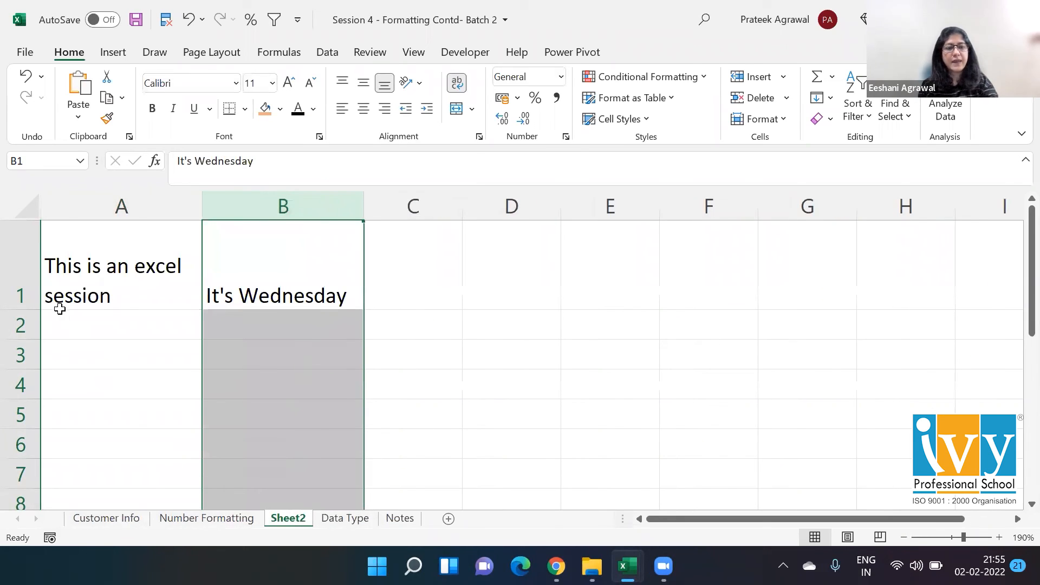
Step: Auto-fit row 1's height to the wrapped text and centre it vertically
left_click(25, 300)
left_click_drag(31, 313, 31, 312)
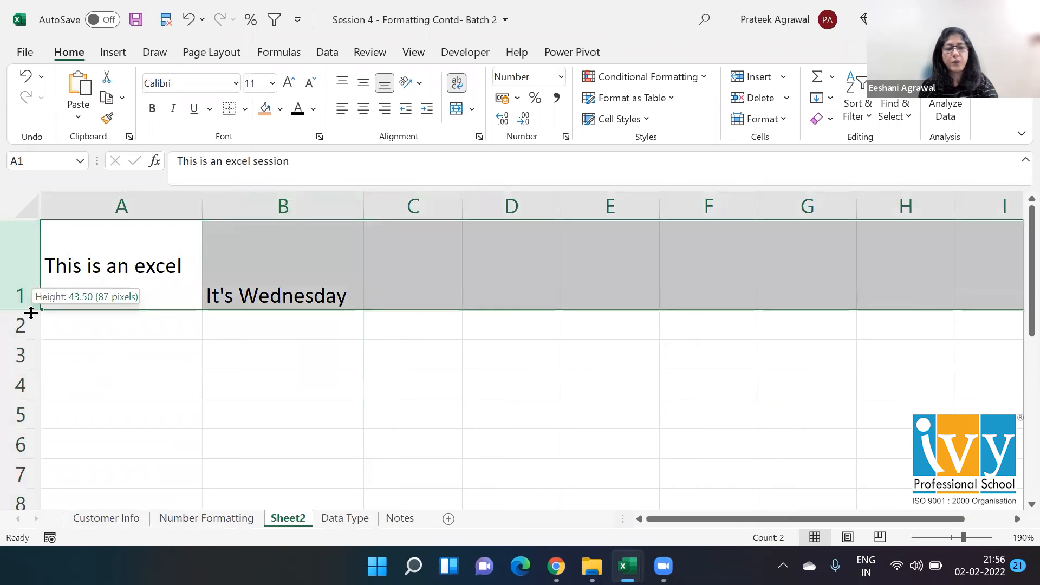
double_click(31, 313)
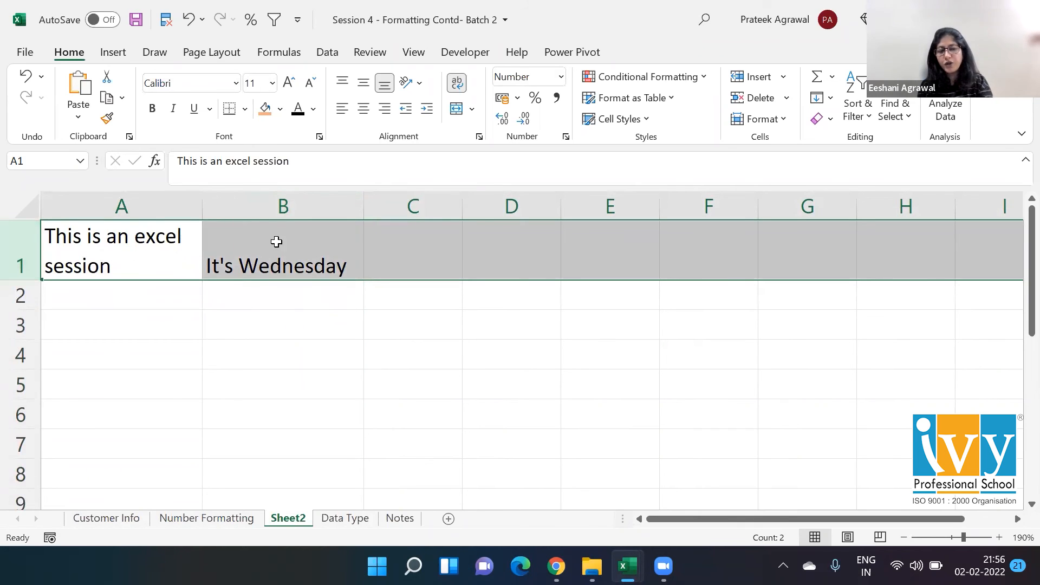
left_click(363, 82)
right_click(24, 260)
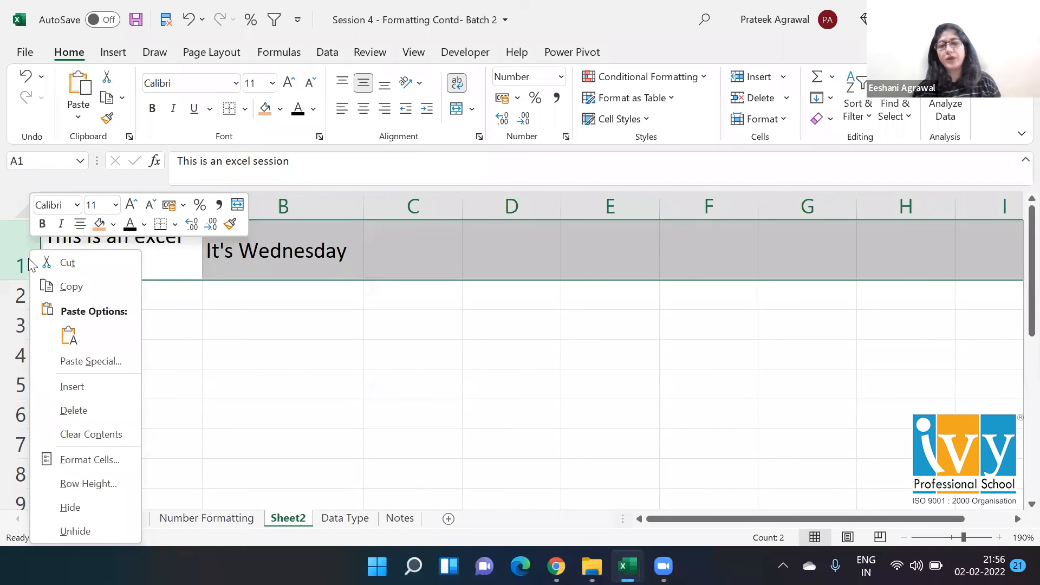
key("Escape")
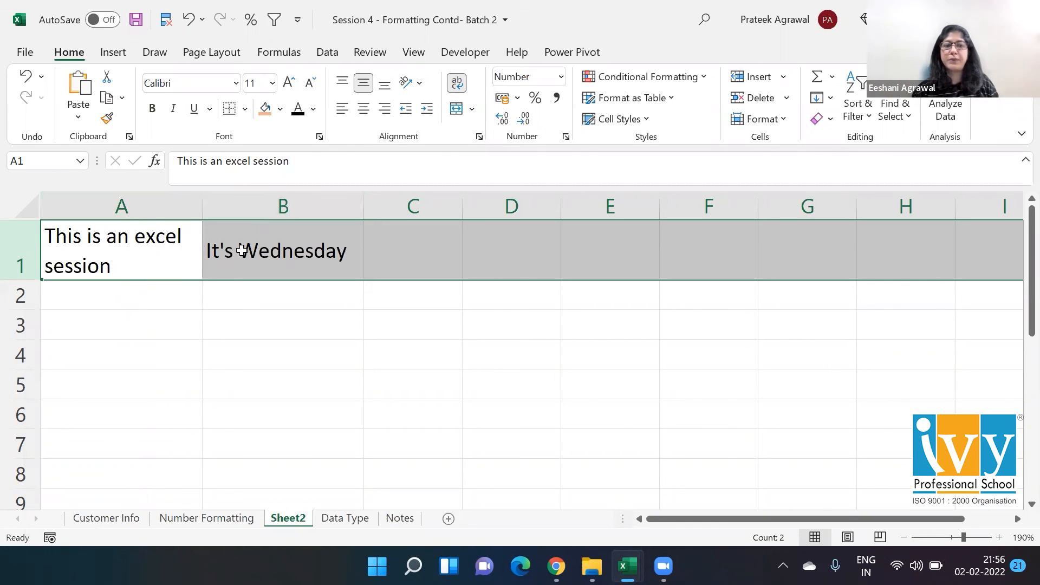
left_click(131, 244)
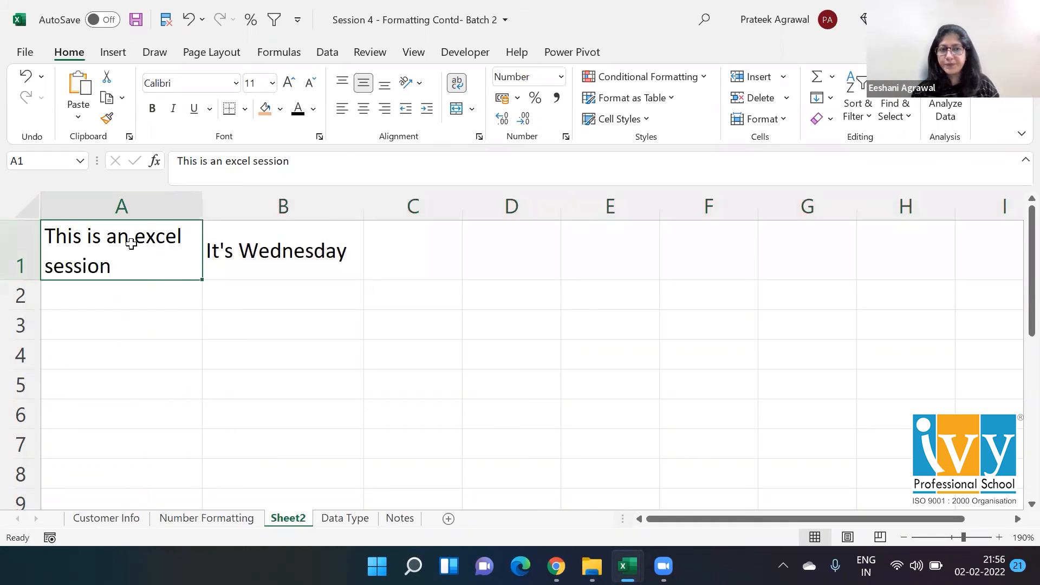
Step: Check the topic list around B26, then return to the Session 4 workbook
key("Down")
key("Down")
key("Down")
key("Down")
key("Down")
key("Down")
key("Down")
key("Down")
key("Down")
key("Down")
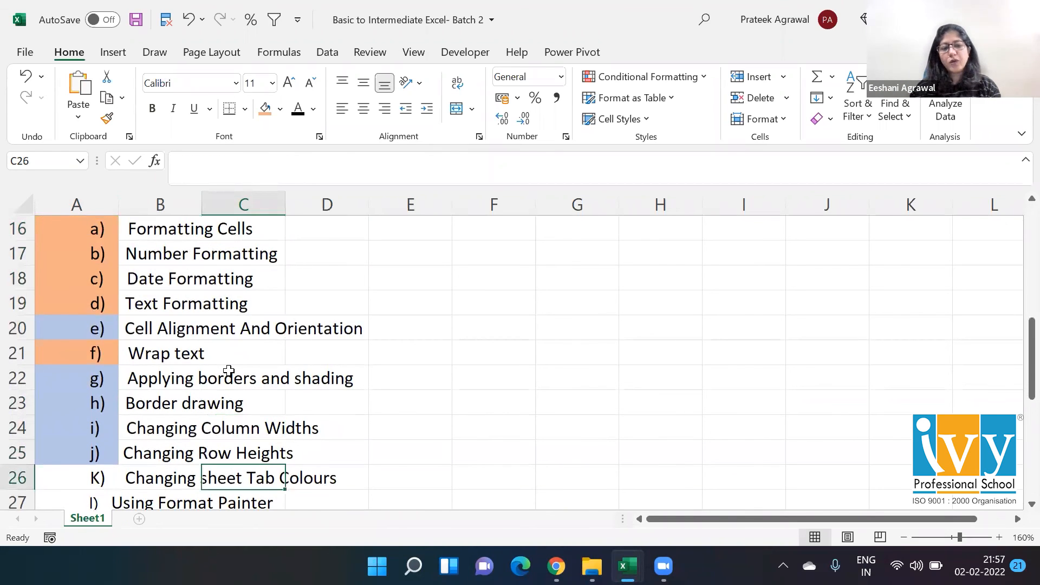
key("Left")
key("Right")
key("Left")
key("Right")
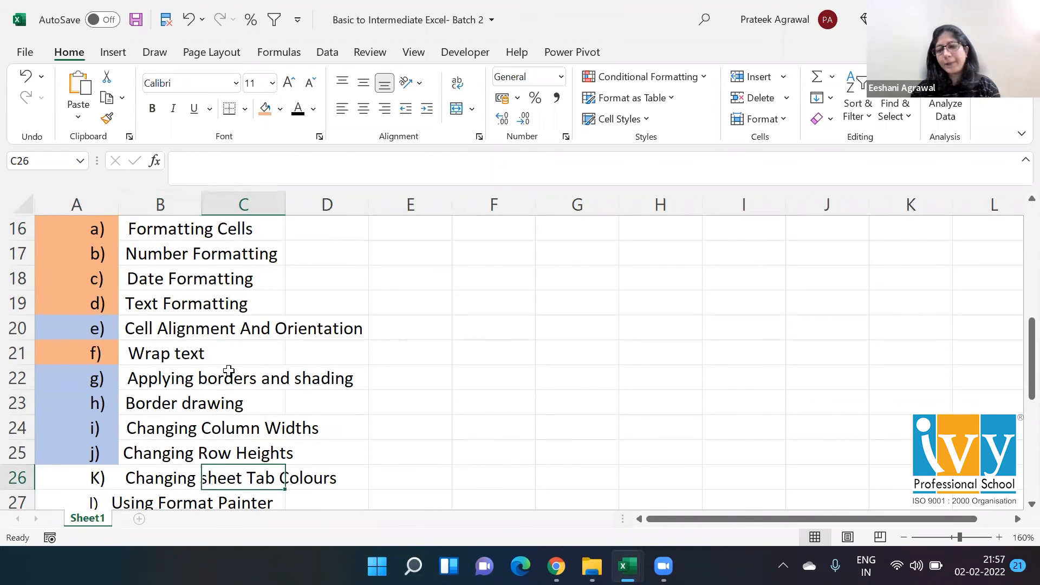
key("Left")
key("alt+Tab")
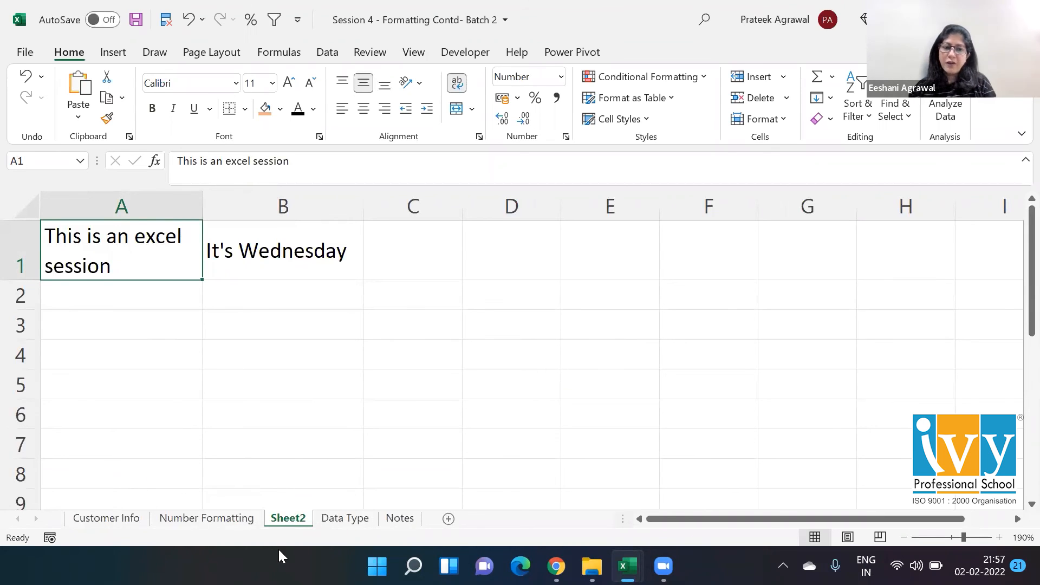
Step: Colour the Customer Info sheet tab orange
right_click(141, 519)
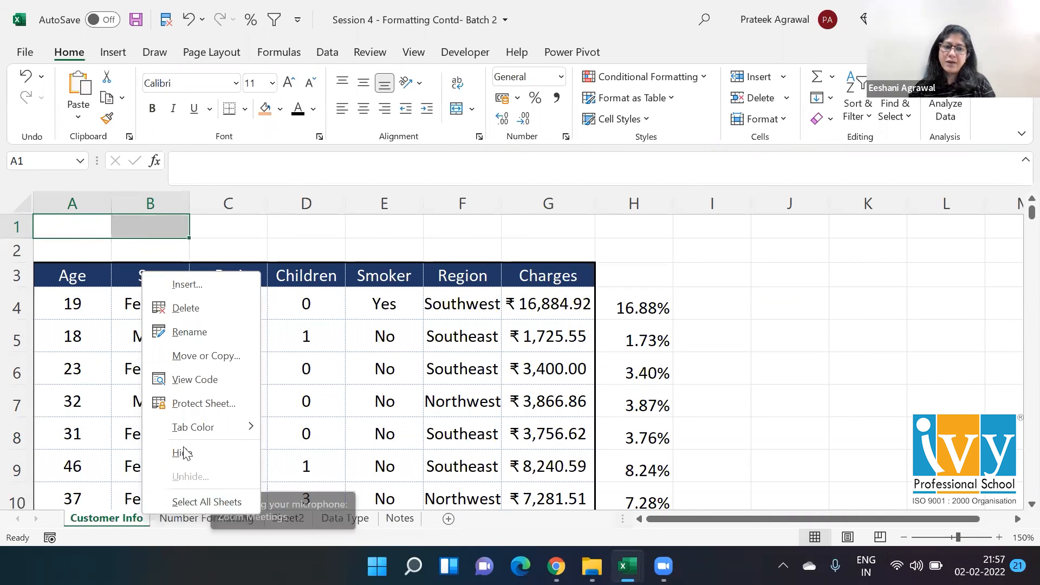
mouse_move(190, 430)
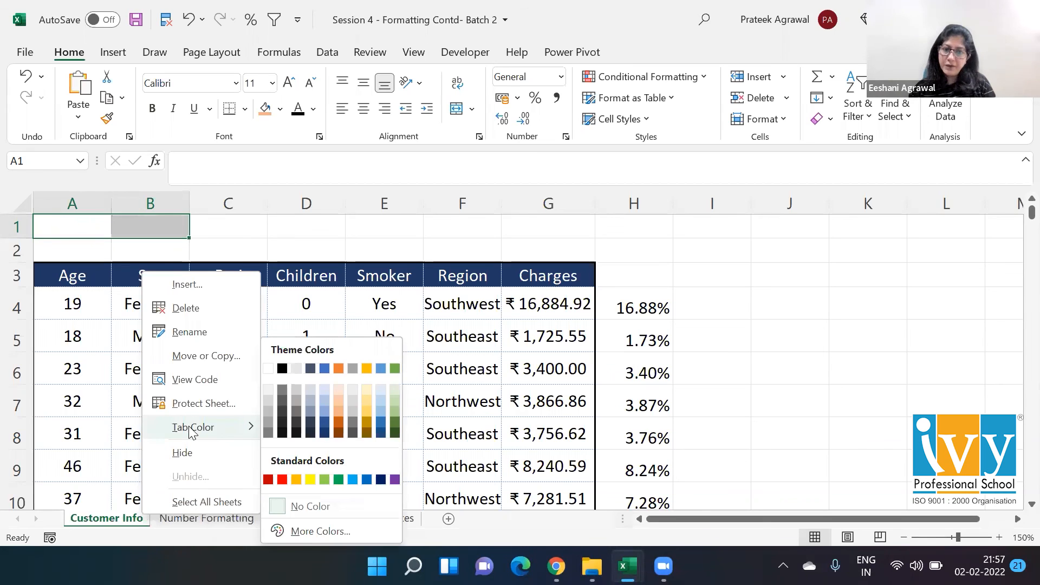
left_click(341, 397)
left_click(277, 424)
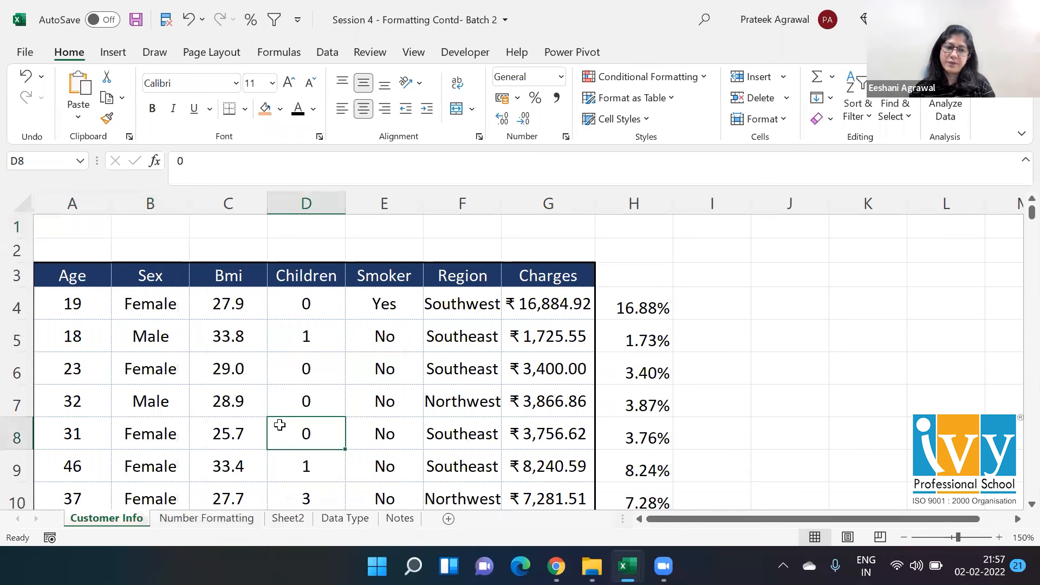
left_click(196, 521)
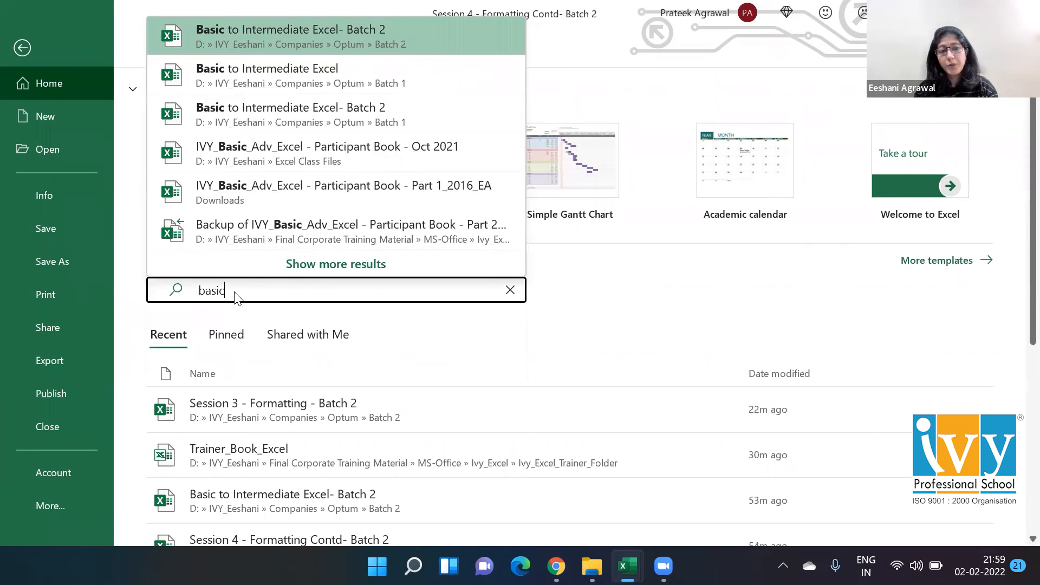
Step: Open Basic to Intermediate Excel- Batch 2, then switch to the Participant Book workbook
left_click(288, 33)
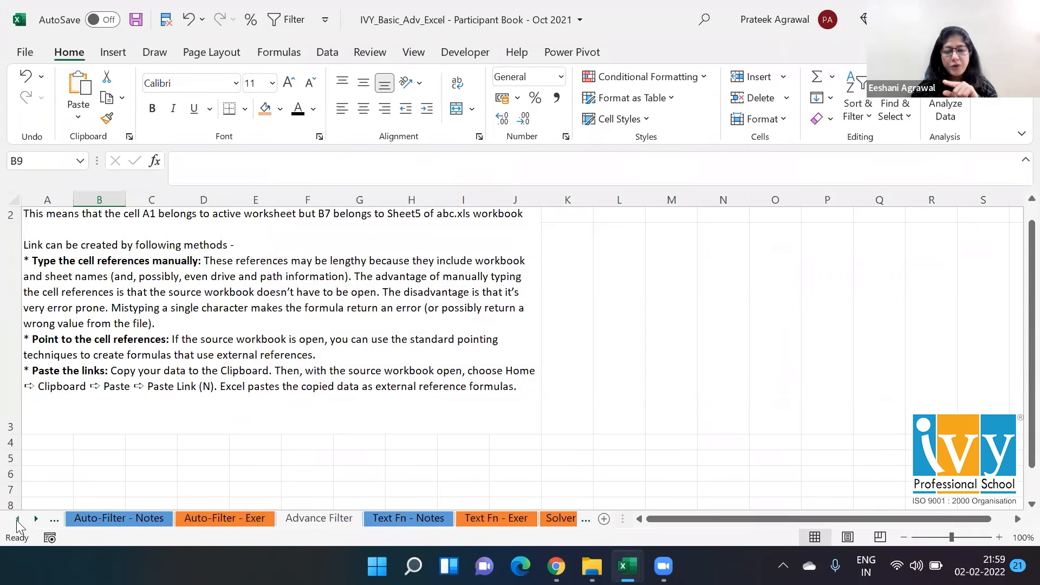
left_click(18, 520)
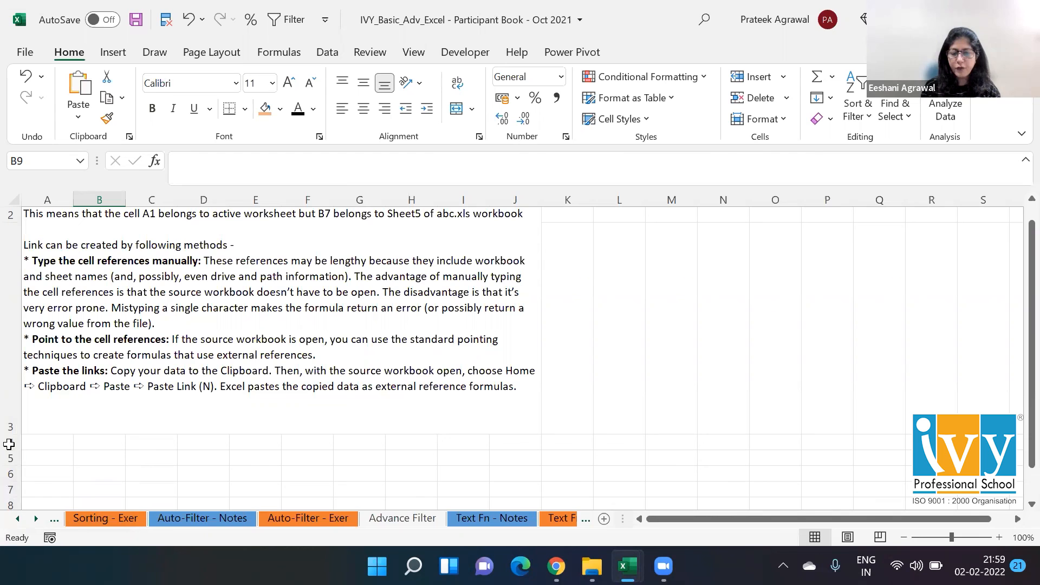
Step: View the Auto-Filter - Notes and Auto-Filter - Exer sheets
left_click(206, 532)
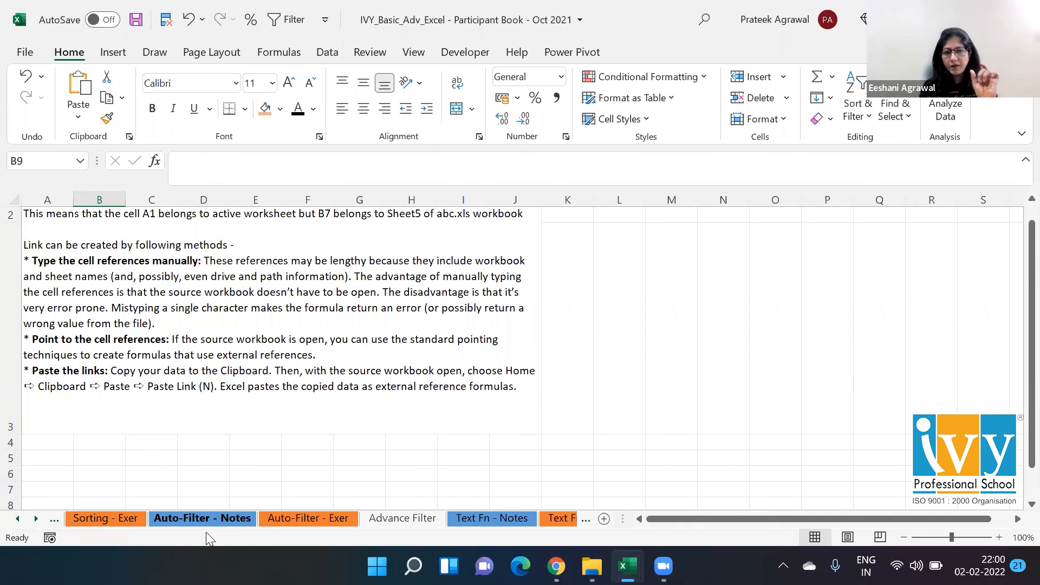
left_click(317, 517)
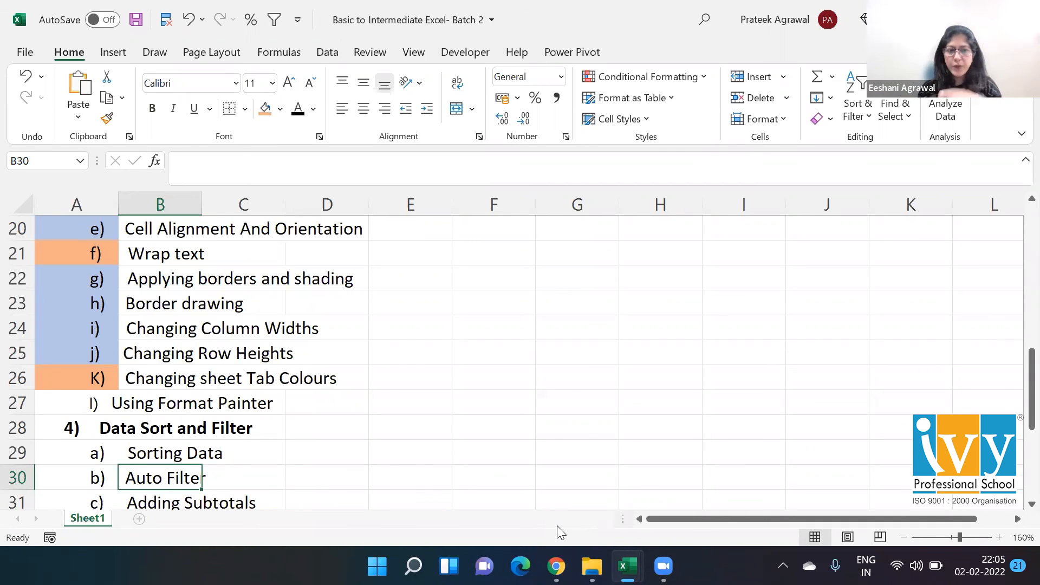
left_click(162, 458)
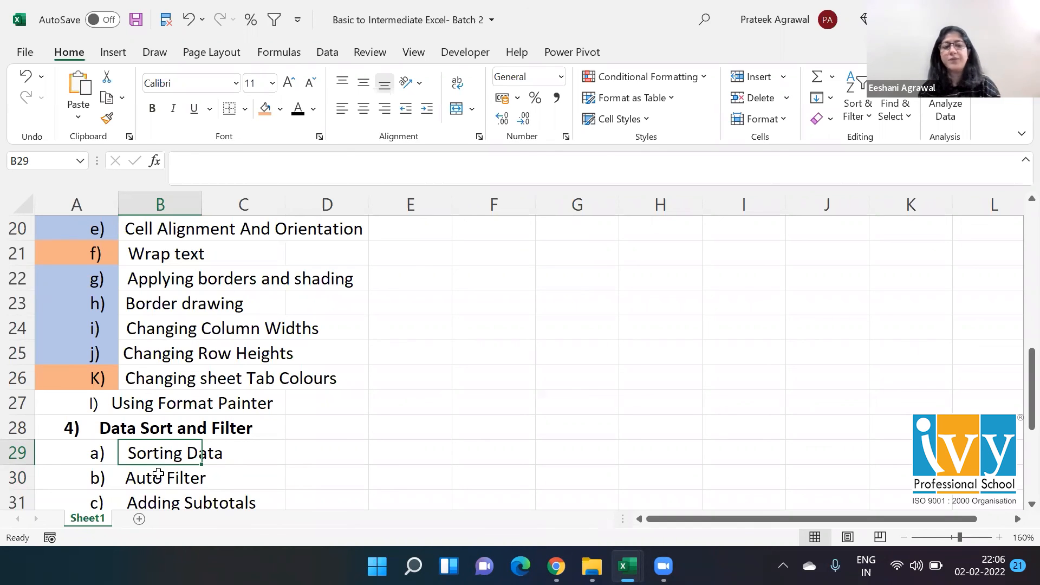
left_click(158, 481)
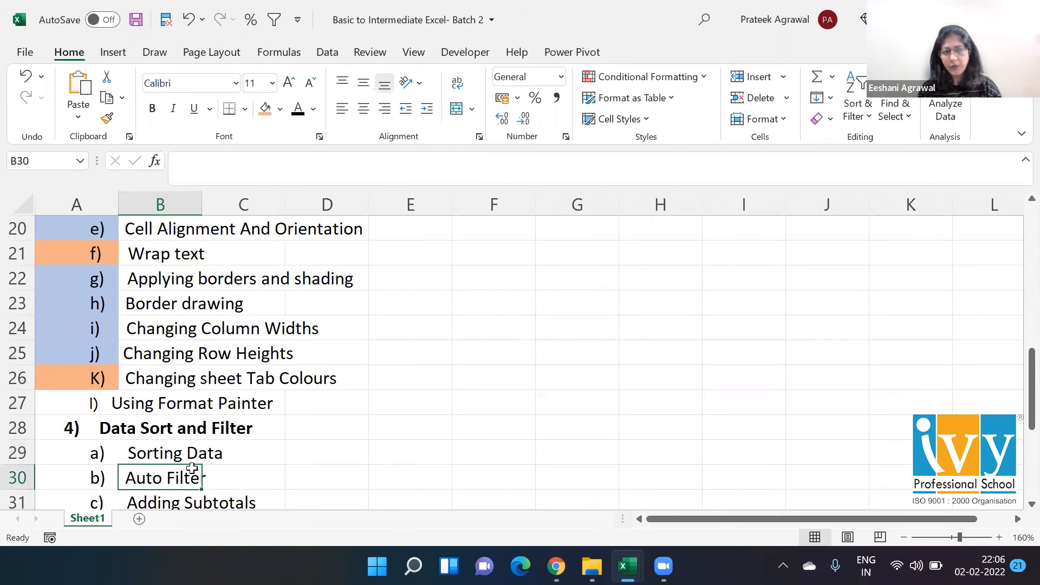
left_click(204, 403)
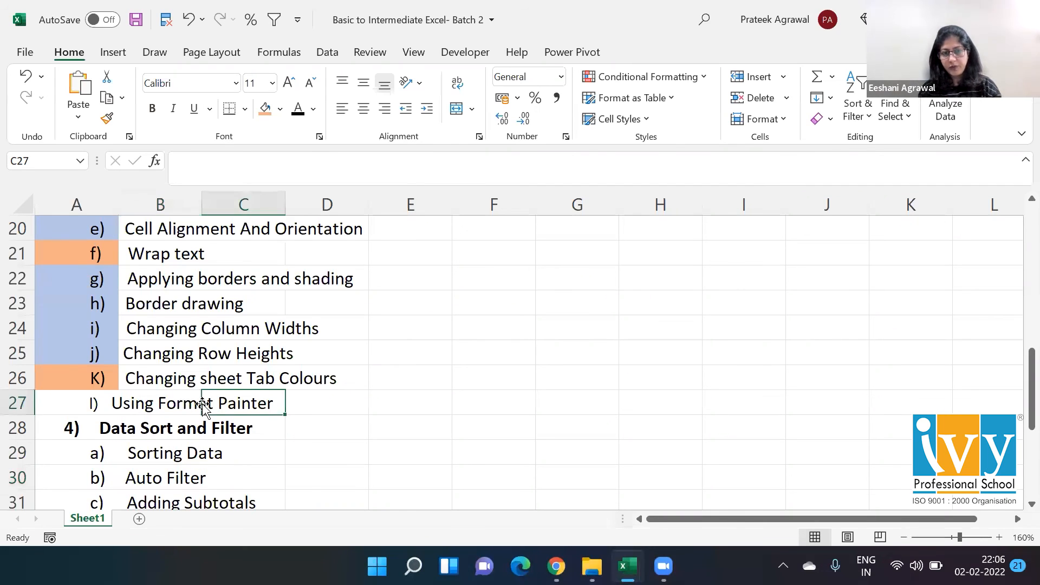
left_click(163, 456)
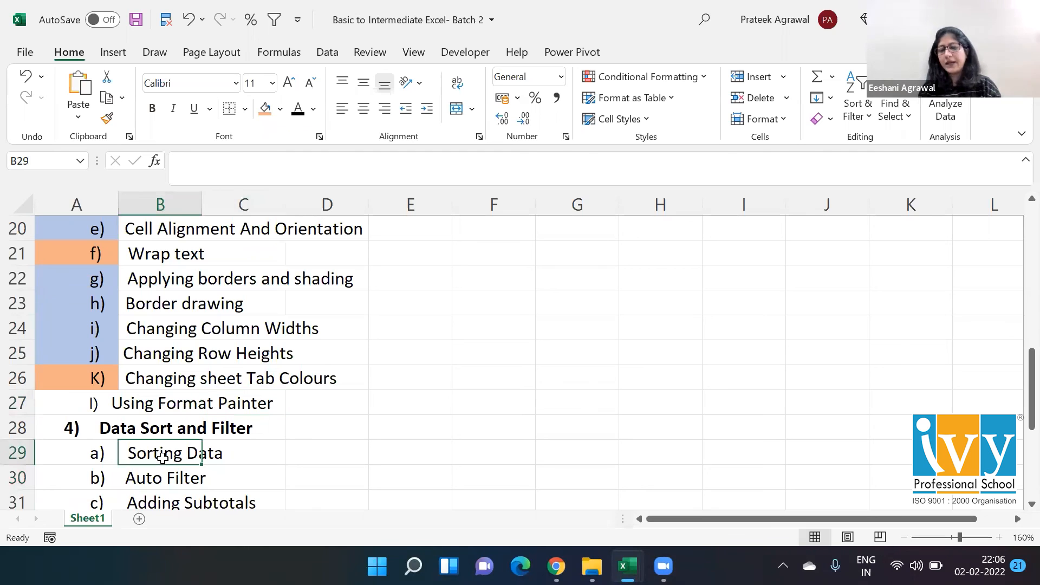
left_click(463, 425)
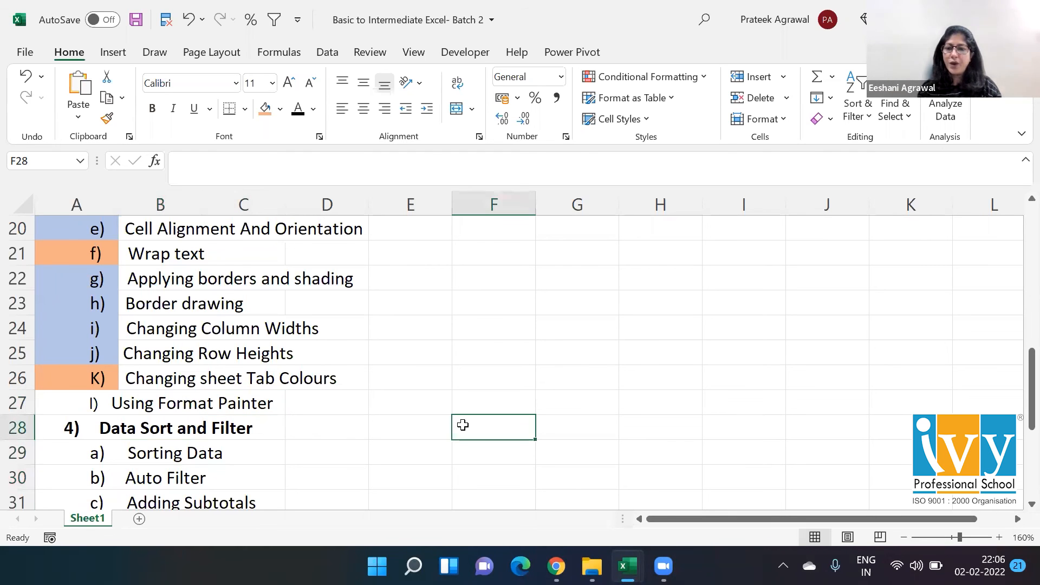